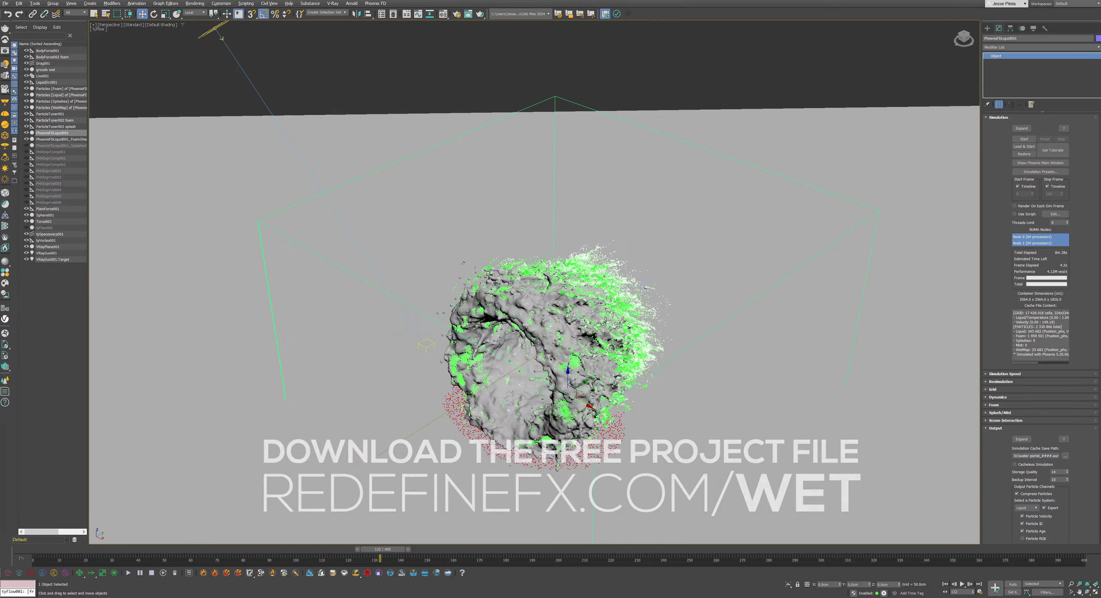
- Examine the finished water portal simulation at different frames and angles, along with the liquid simulator's parameters
alt+middle_drag(618, 325, 623, 283)
scroll(623, 285, up, 3)
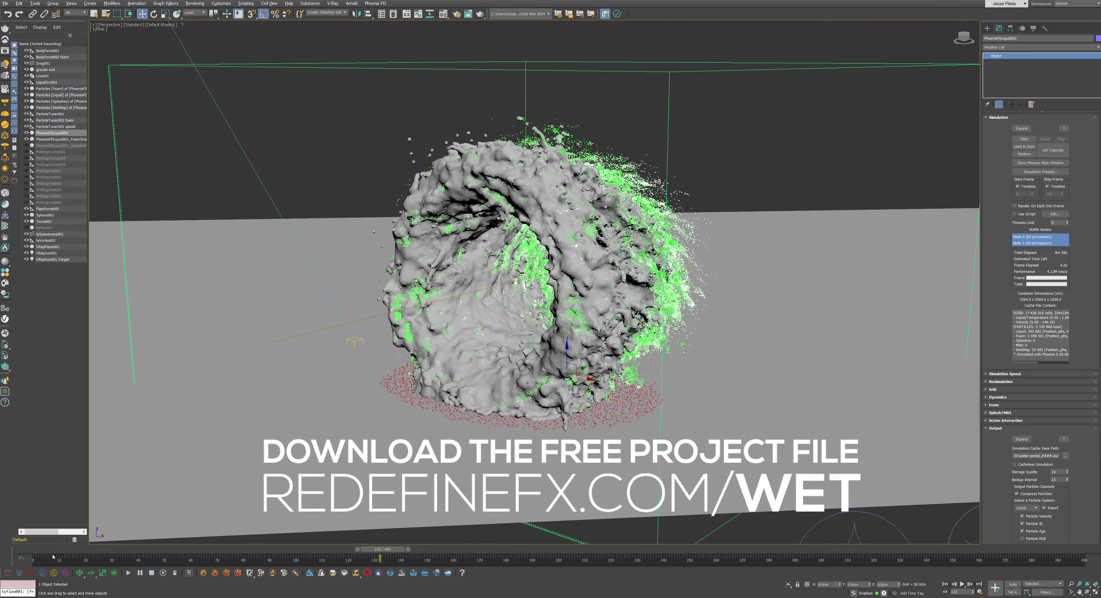
drag(70, 550, 226, 544)
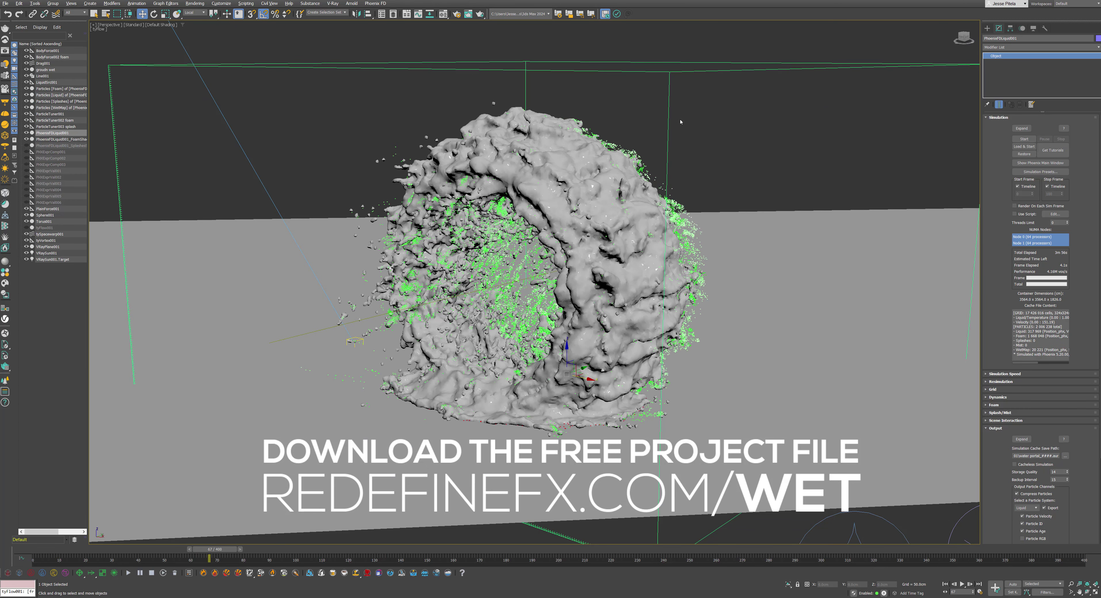
click(990, 117)
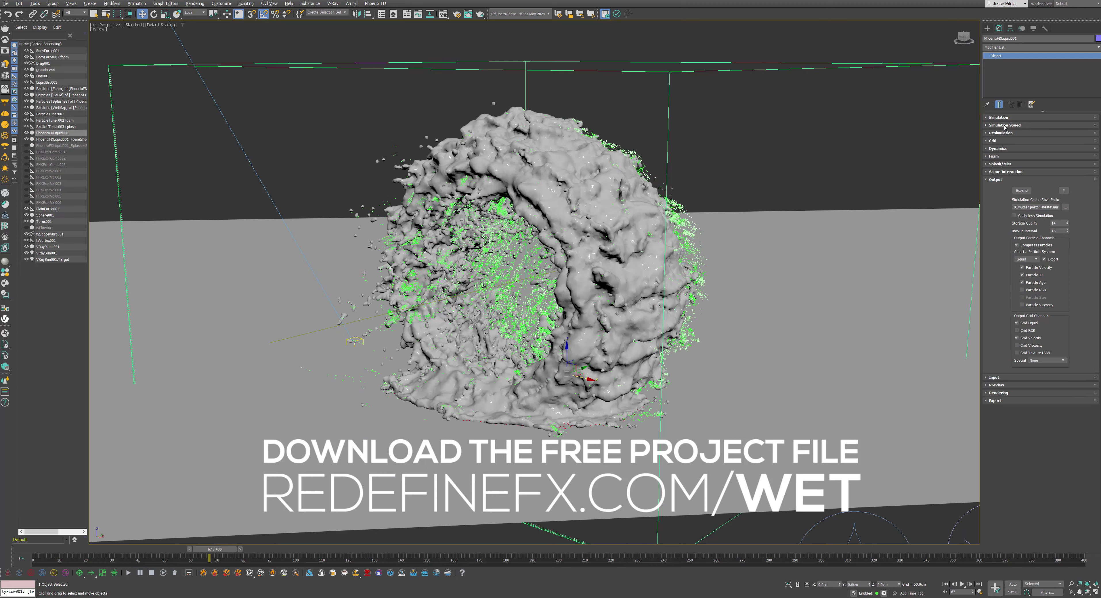
click(993, 118)
click(1023, 141)
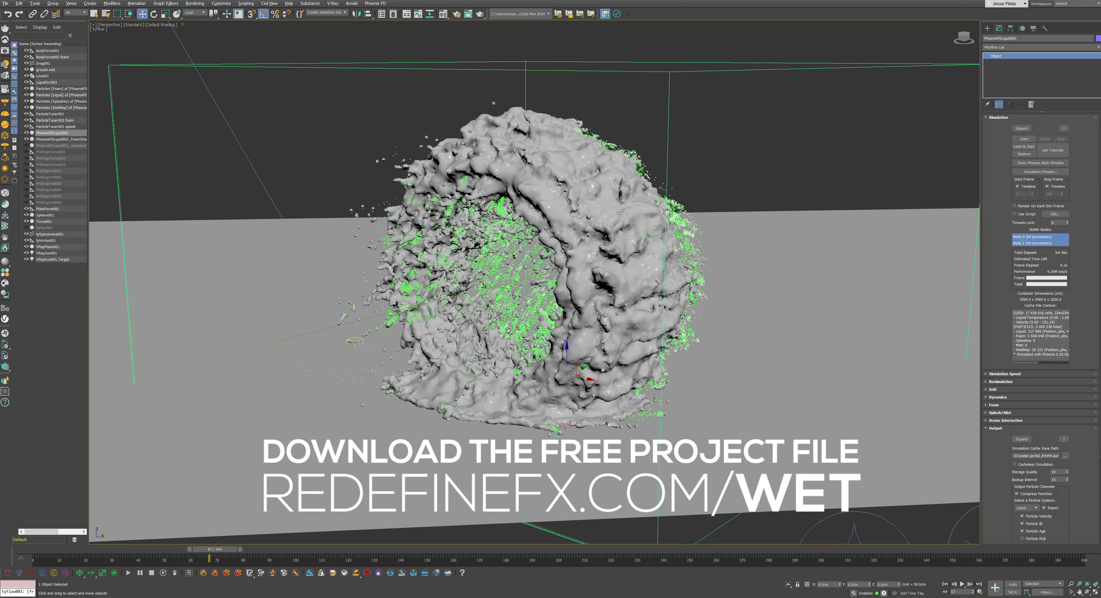
alt+middle_drag(551, 267, 550, 331)
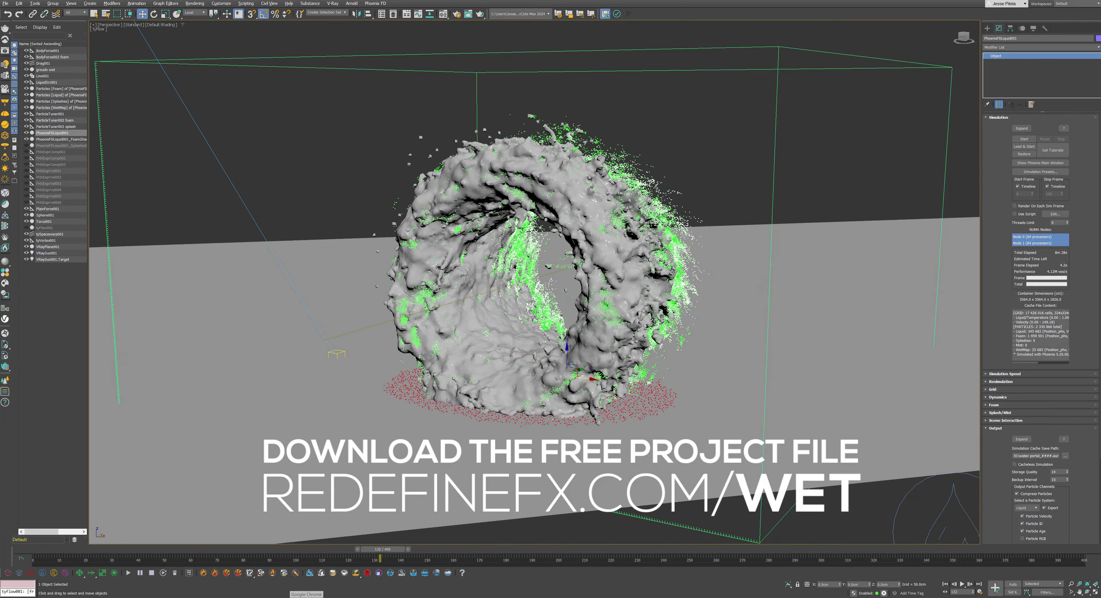
- Play the rendered water portal video, pause it and return to the simulation scene
click(306, 597)
key(space)
key(space)
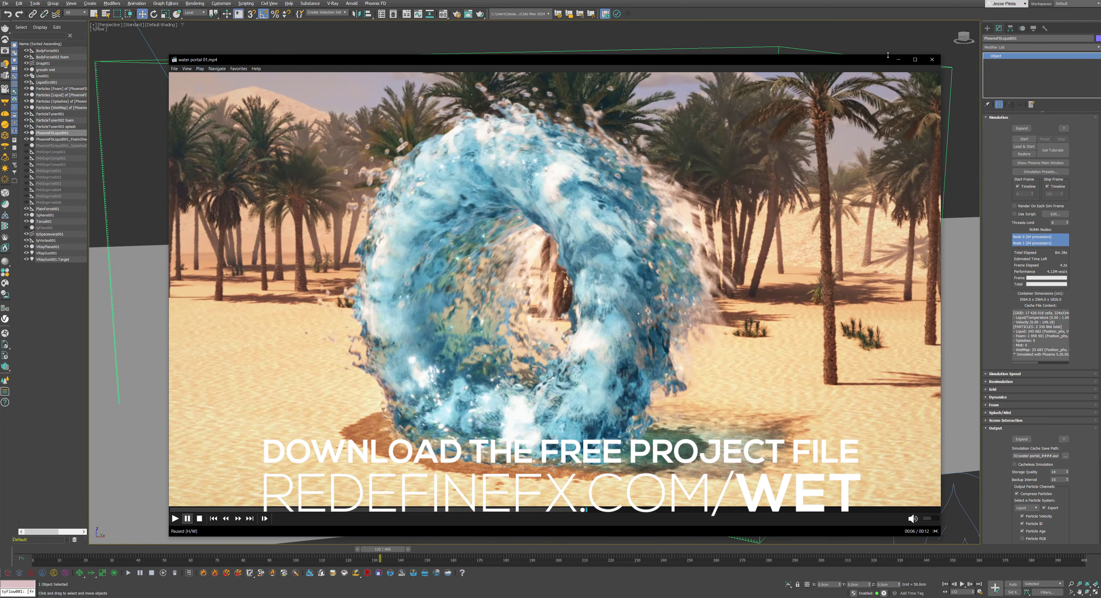
click(898, 59)
alt+middle_drag(731, 192, 604, 371)
scroll(636, 252, up, 3)
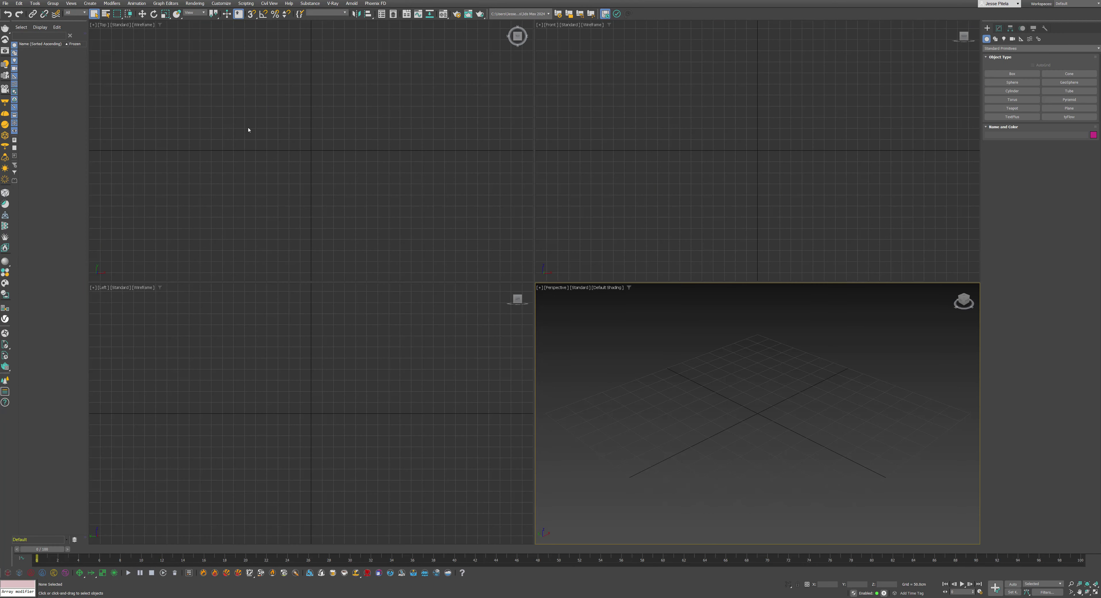
- Set the system unit scale of the empty scene to 1 unit = 1.0 centimeters
click(221, 3)
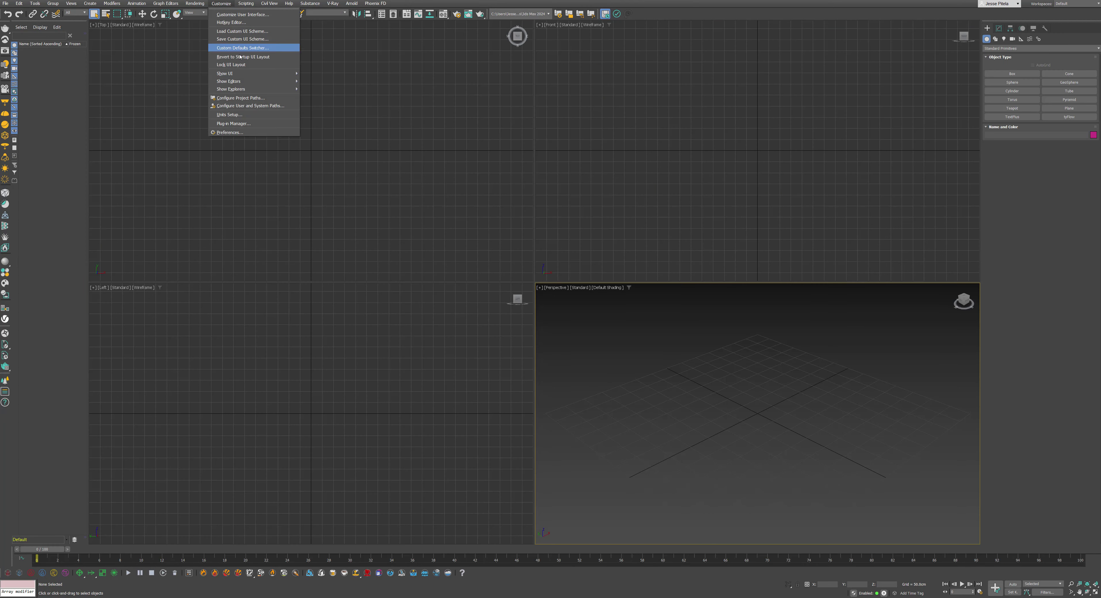
click(252, 115)
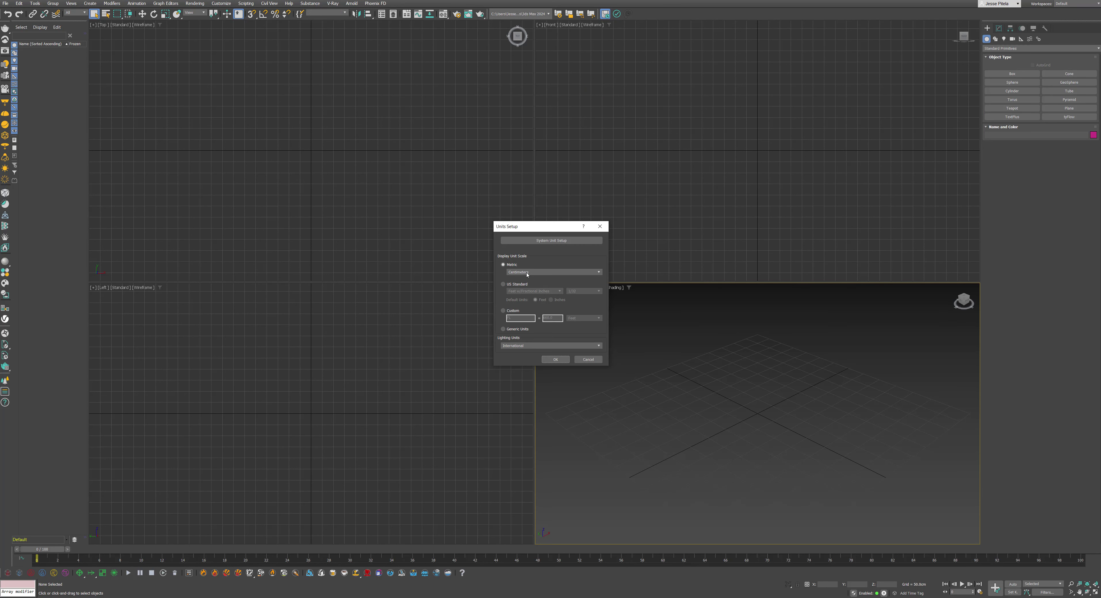
click(538, 241)
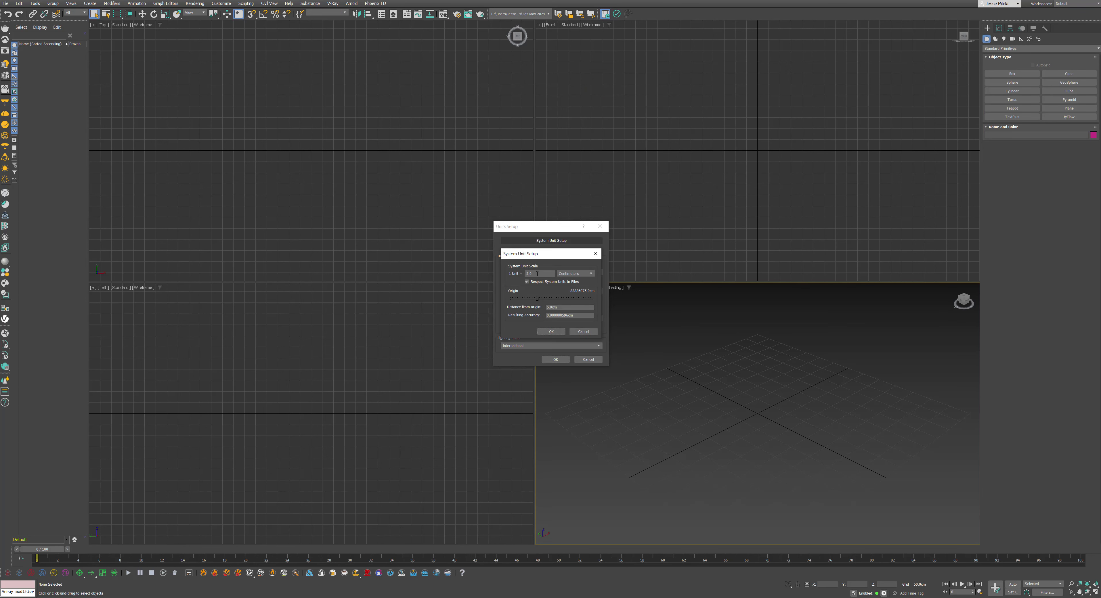
double_click(526, 274)
click(551, 332)
click(555, 359)
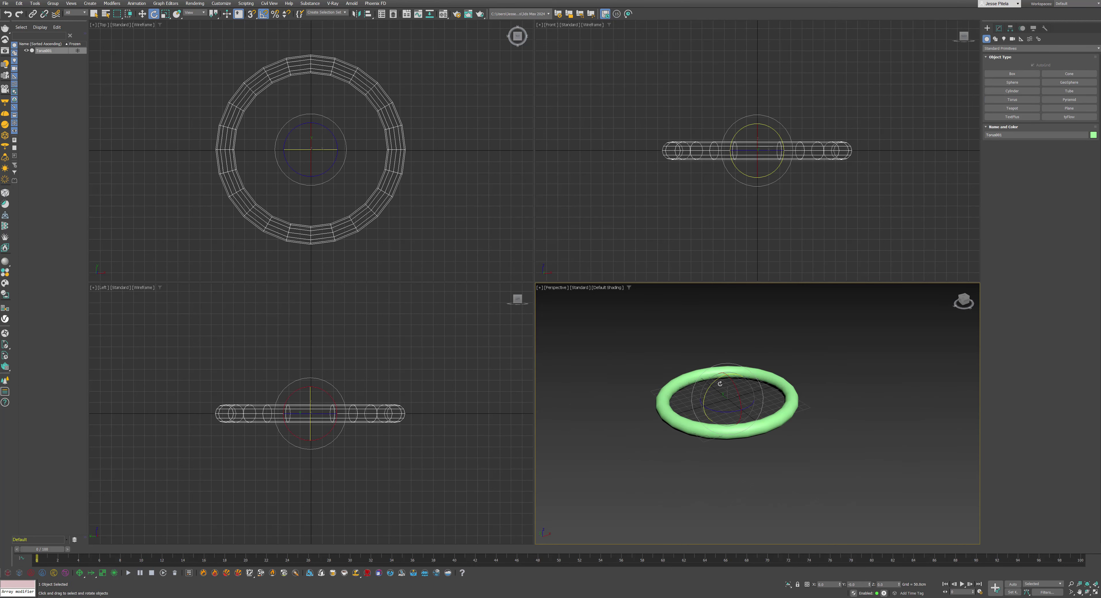
- Rotate the torus 90 degrees so it stands upright, and set Radius 1 to 600 cm and Radius 2 to 30 cm
drag(718, 381, 690, 391)
click(999, 28)
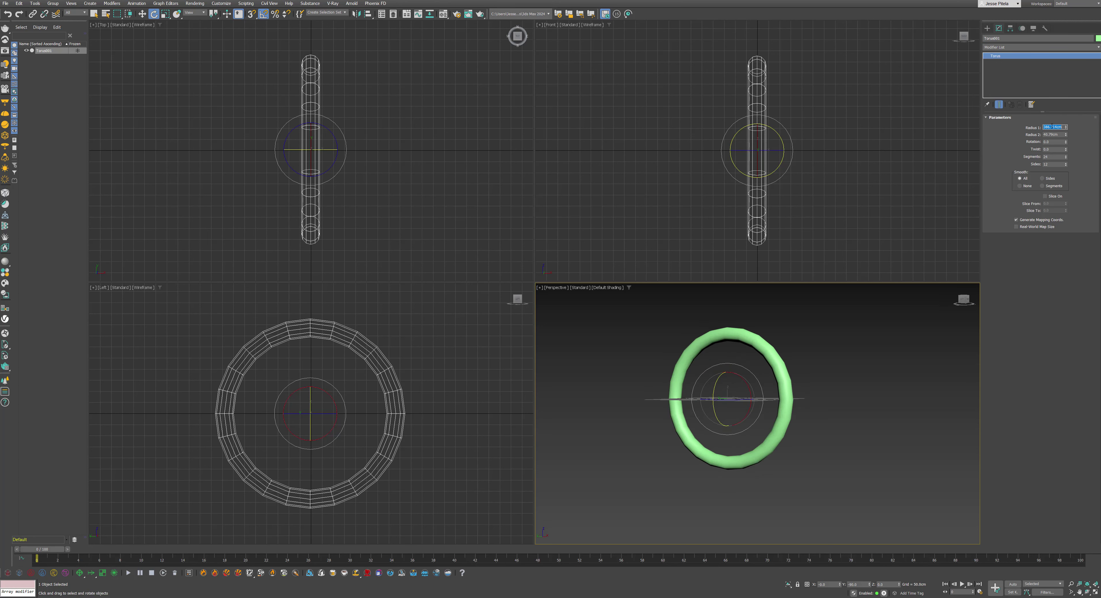
text(600.0cm)
key(Tab)
text(30)
key(Return)
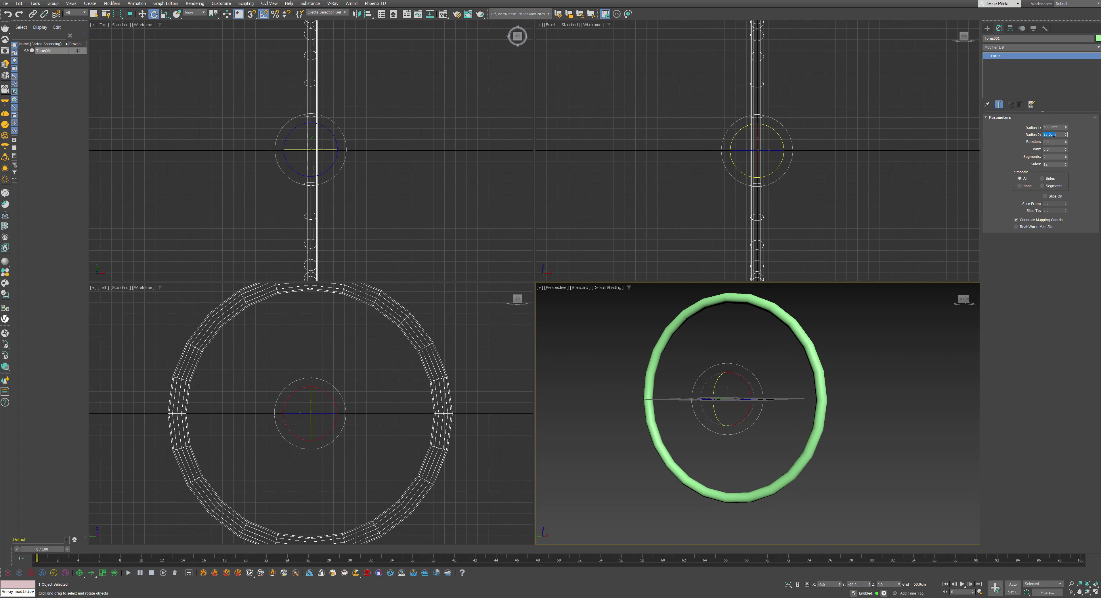
- Raise the torus so its lower edge rests on the ground grid, and set its segments to 64
alt+middle_drag(712, 409, 709, 416)
middle_drag(709, 415, 697, 482)
key(w)
drag(716, 447, 728, 344)
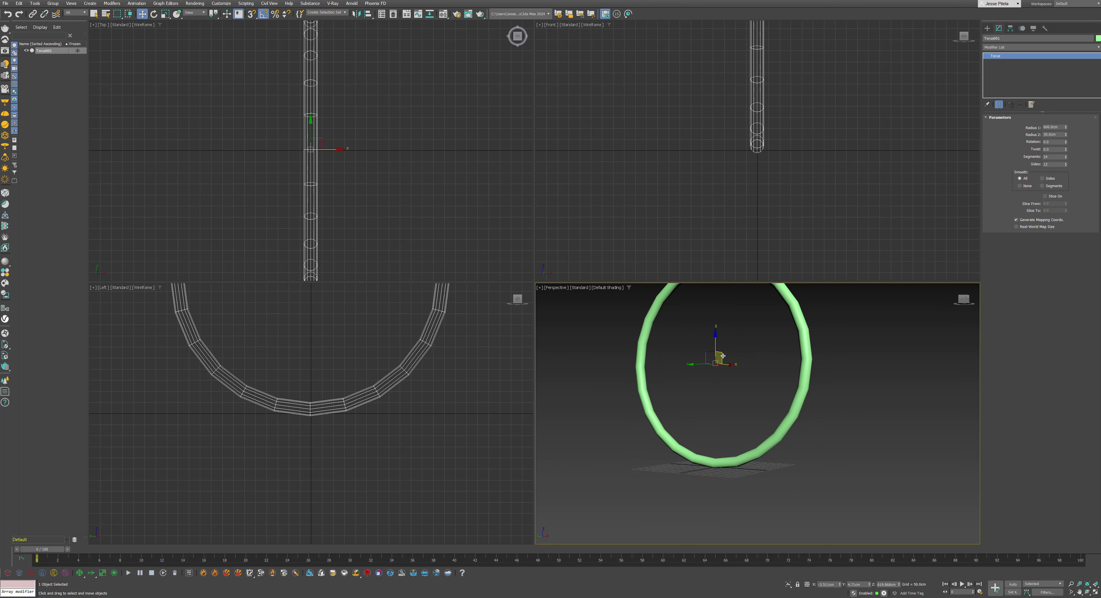
double_click(1052, 157)
key(Return)
key(alt+w)
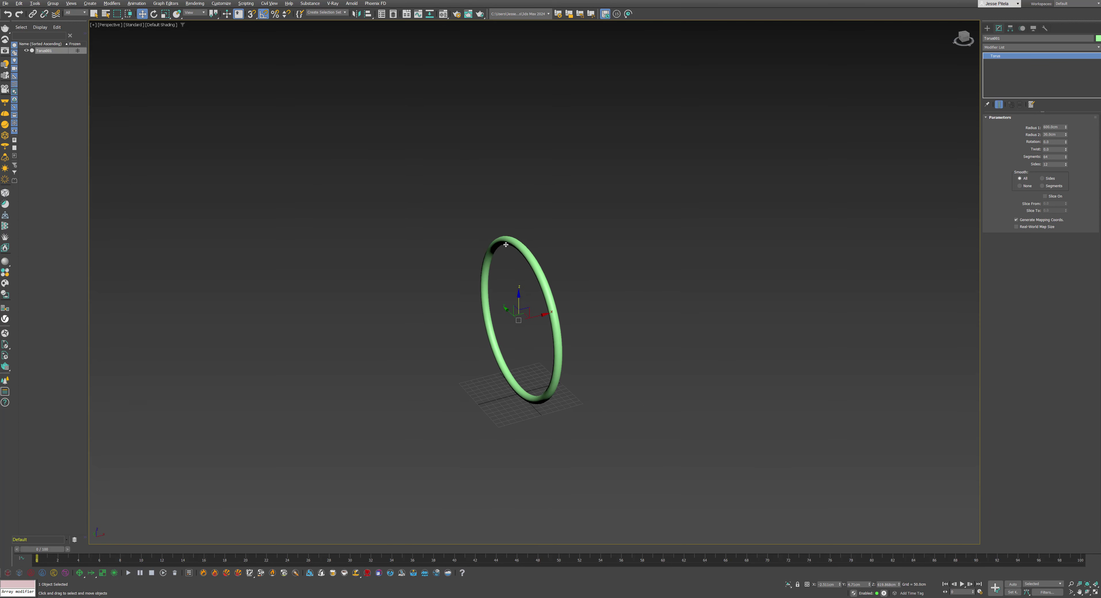
- Create a Phoenix liquid simulator box on the ground around the upright torus
click(19, 572)
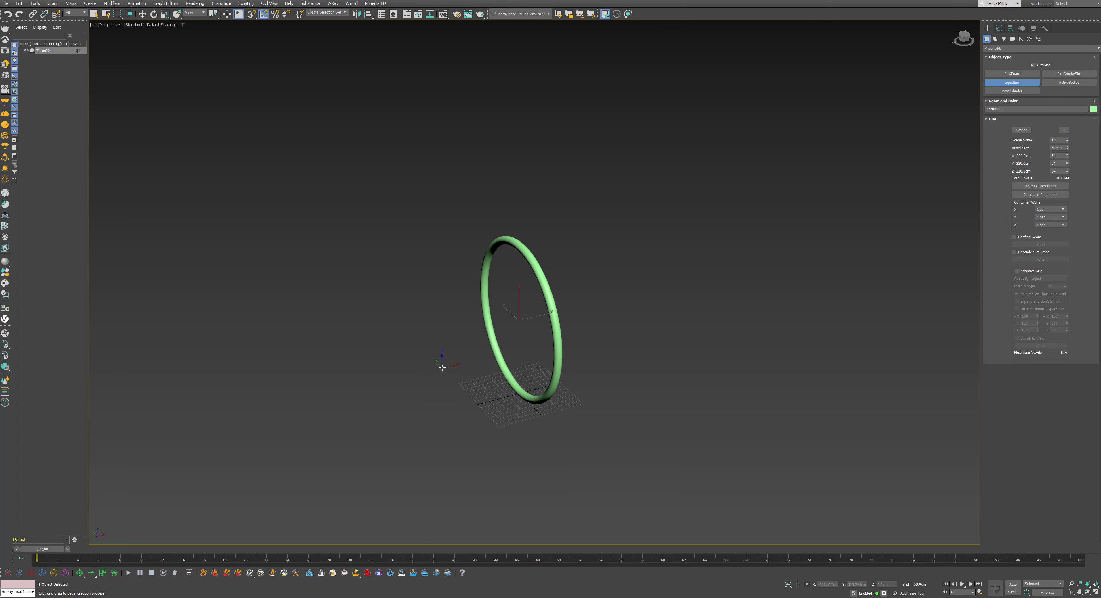
drag(442, 368, 847, 394)
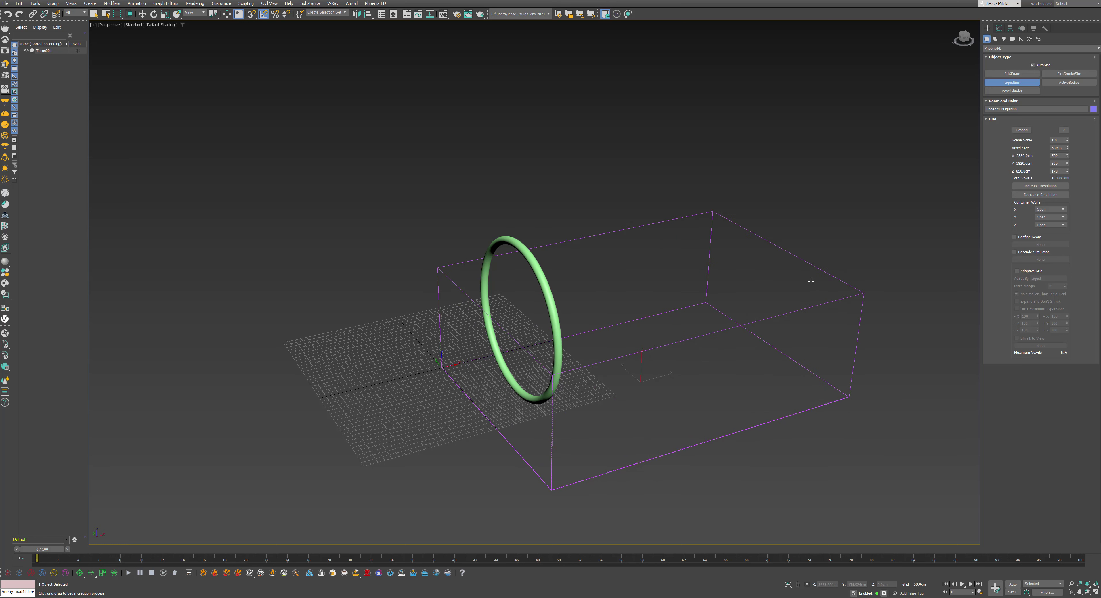
click(805, 241)
- Set the liquid simulator's voxel size to 11 cm and its grid to 326 × 326 × 166 voxels in X, Y and Z
click(993, 140)
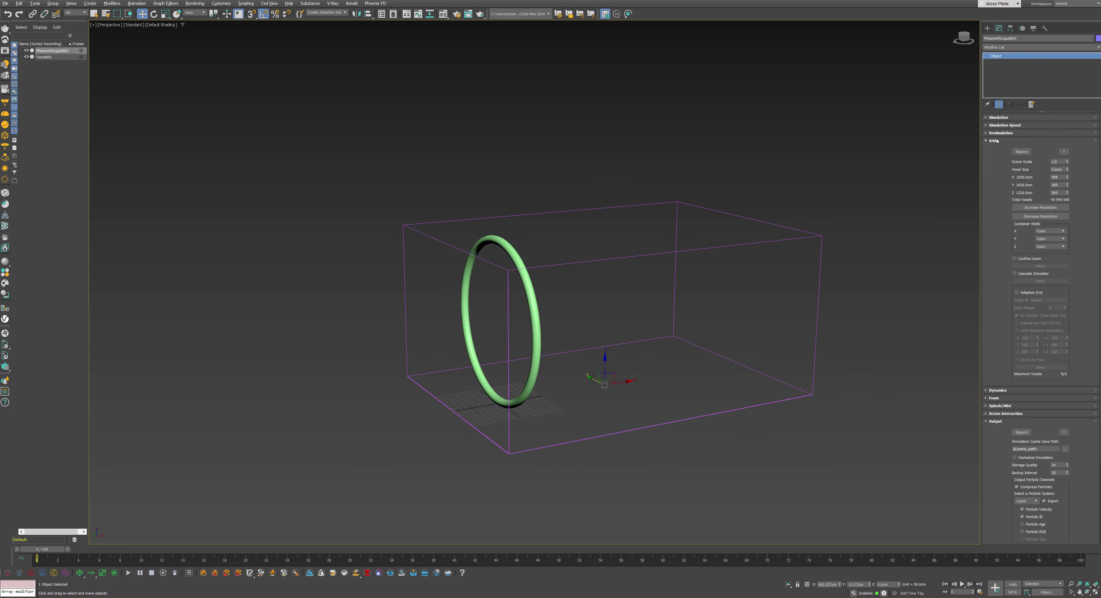
click(1056, 169)
key(Return)
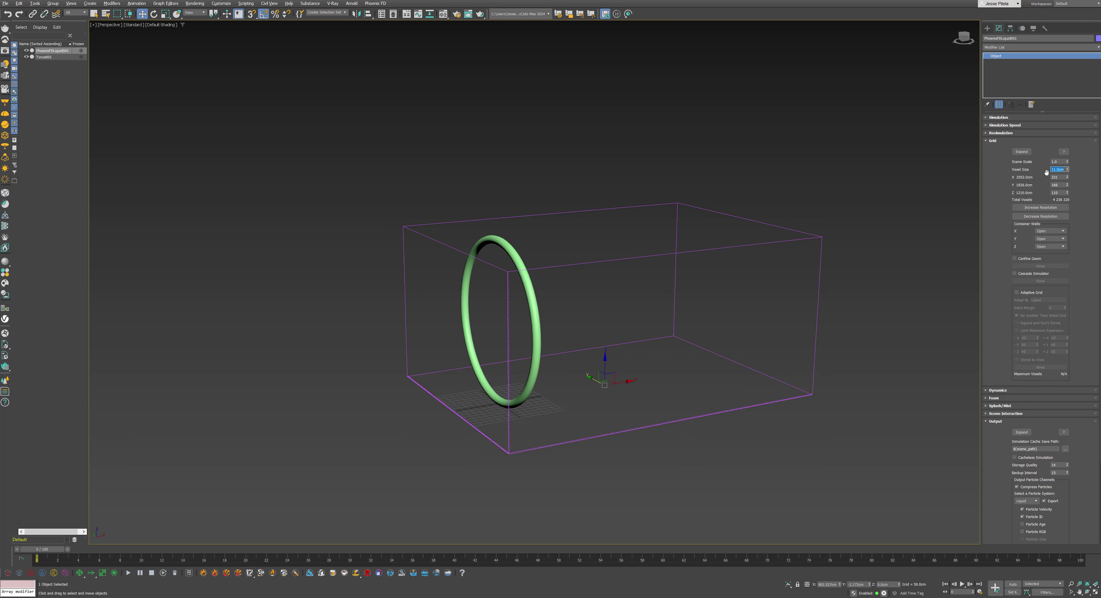
double_click(1057, 179)
key(Tab)
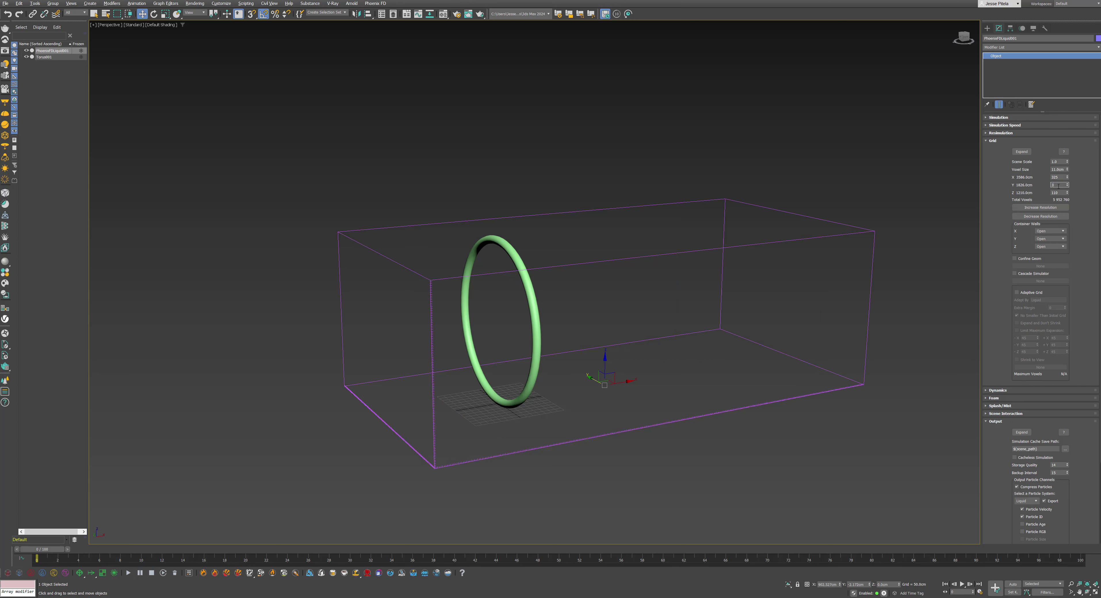
text(325)
key(Tab)
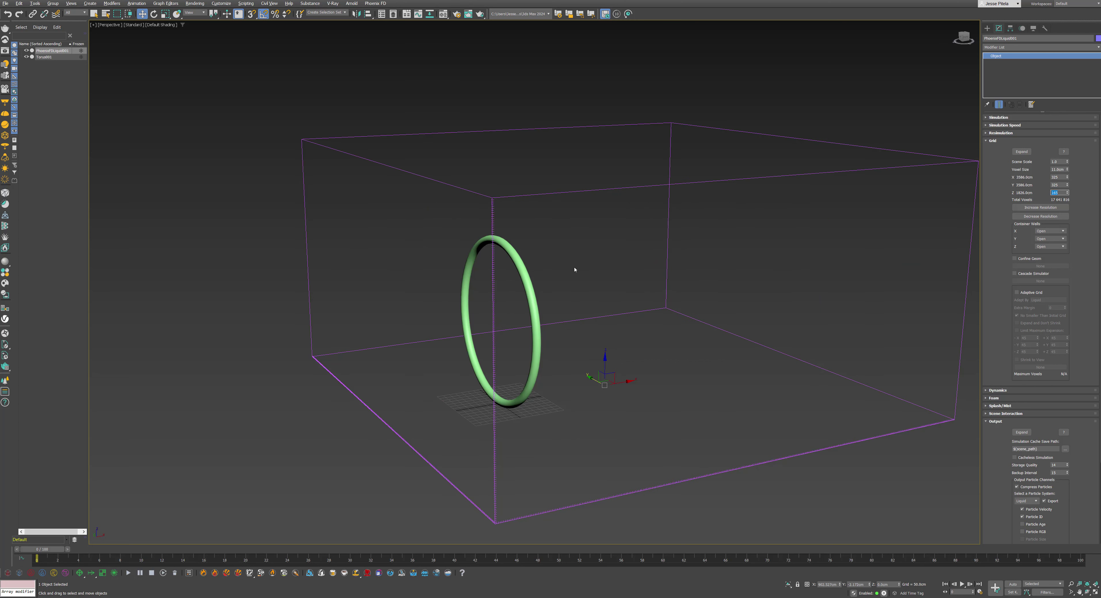
scroll(574, 270, down, 5)
alt+middle_drag(575, 270, 632, 300)
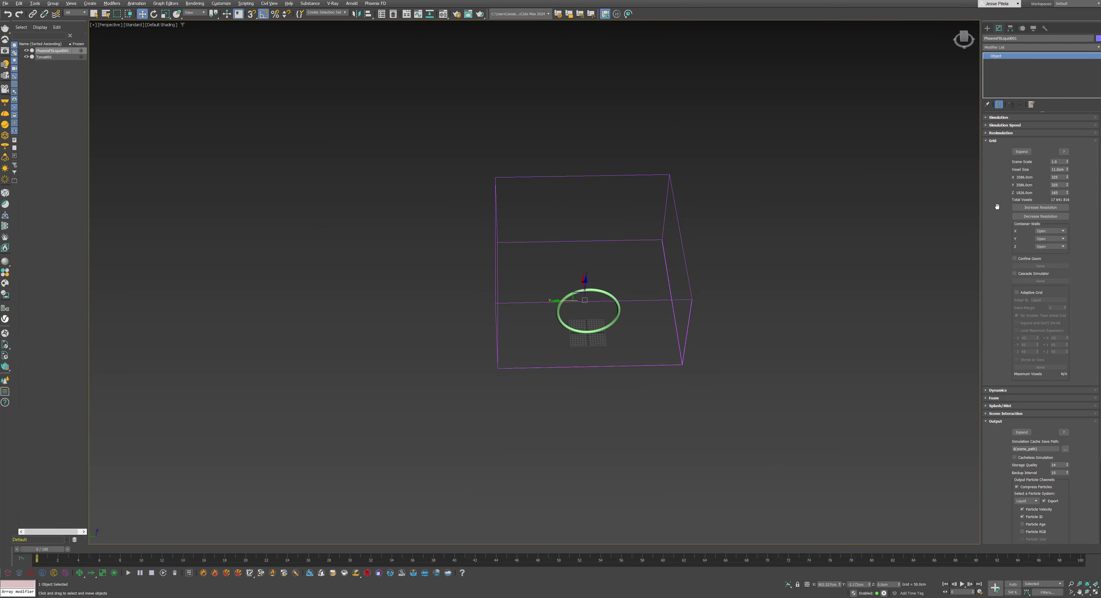
- Play the rendered water portal video for reference, pause it and return to the simulator in the scene
key(alt+Tab)
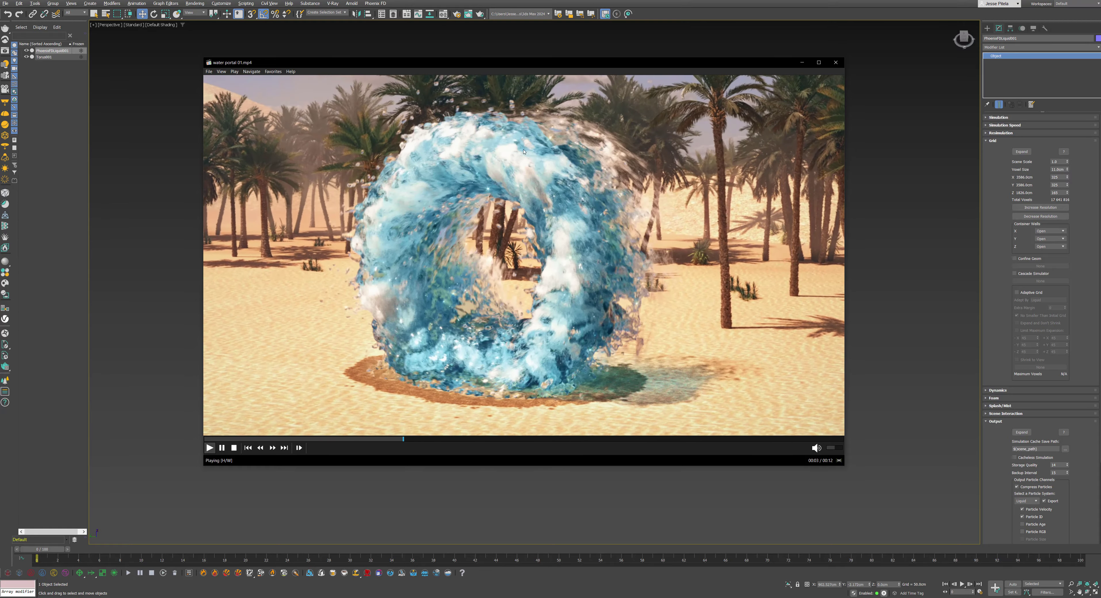
key(space)
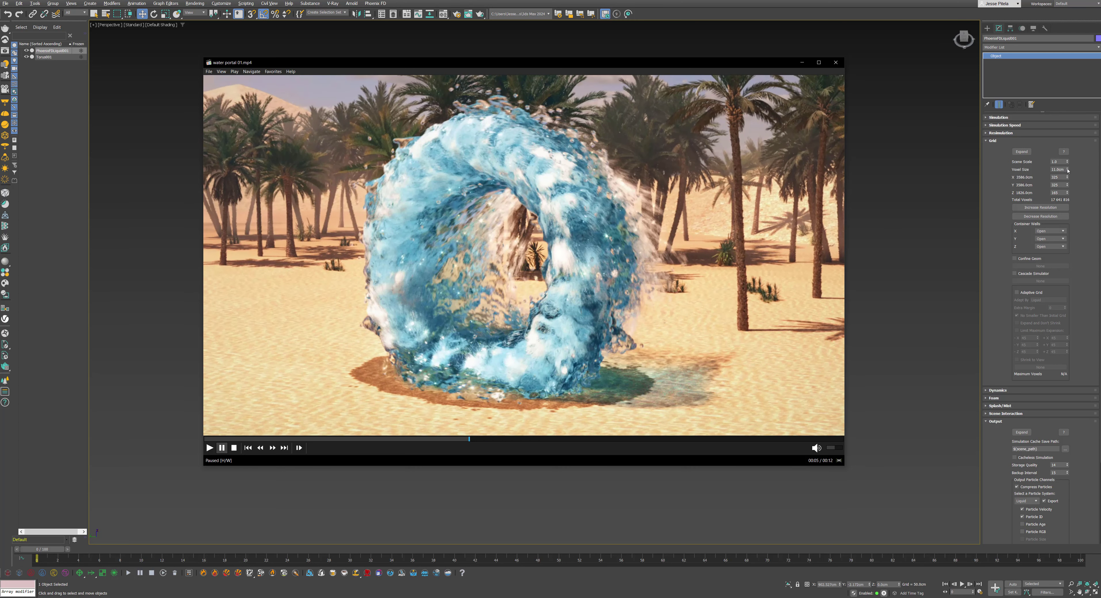
drag(1067, 170, 1068, 174)
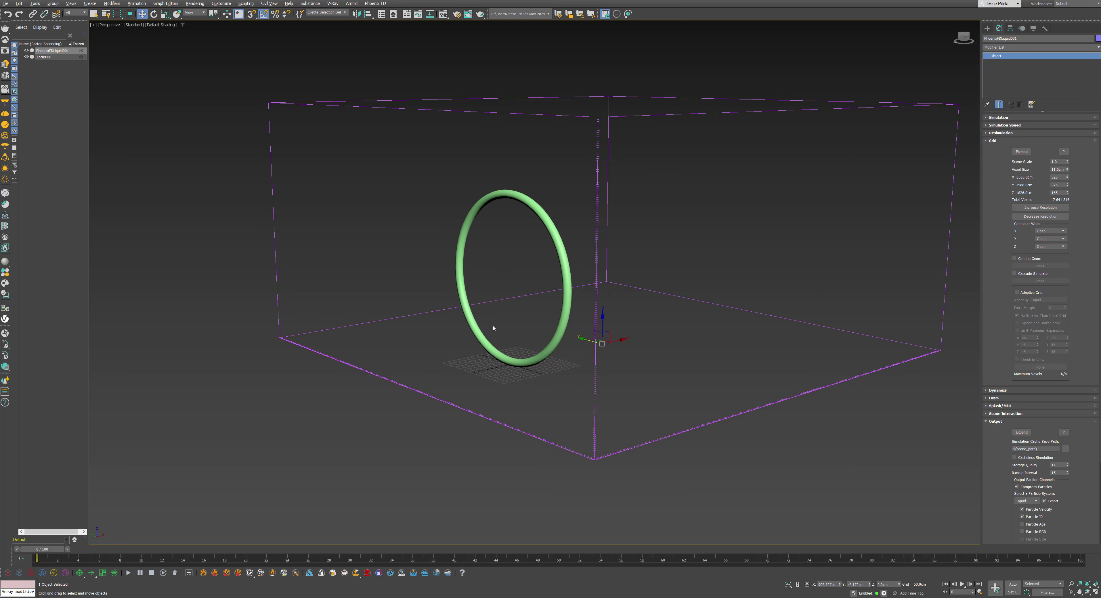
mouse_move(492, 327)
alt+middle_down()
mouse_move(498, 299)
mouse_move(487, 327)
alt+middle_up()
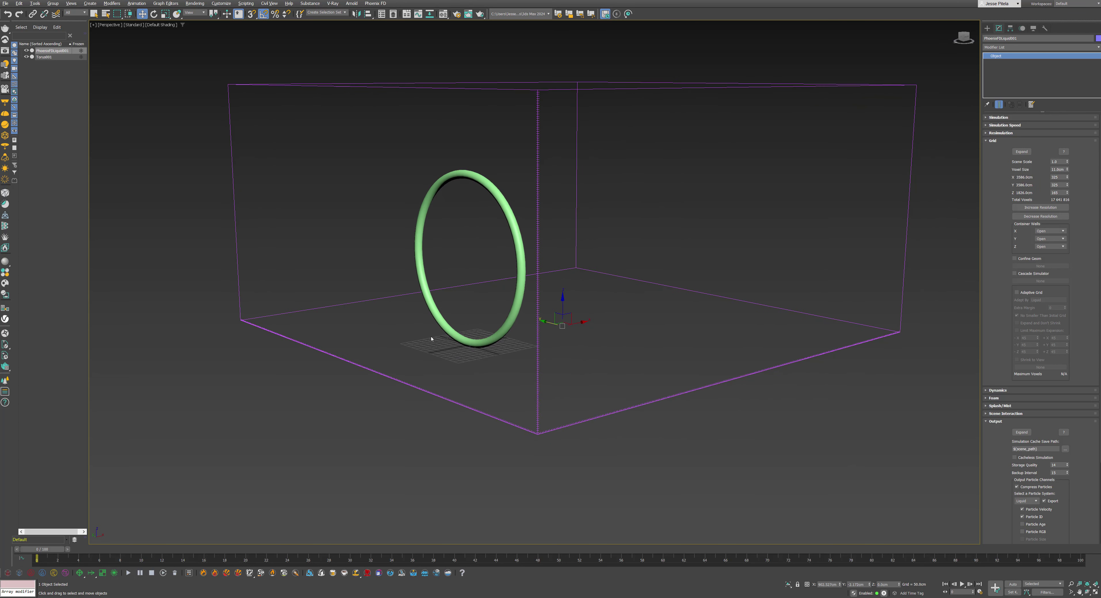
- Set the simulator's Z container wall to Jammed (-) and lower the gravity in its dynamics settings
click(1041, 247)
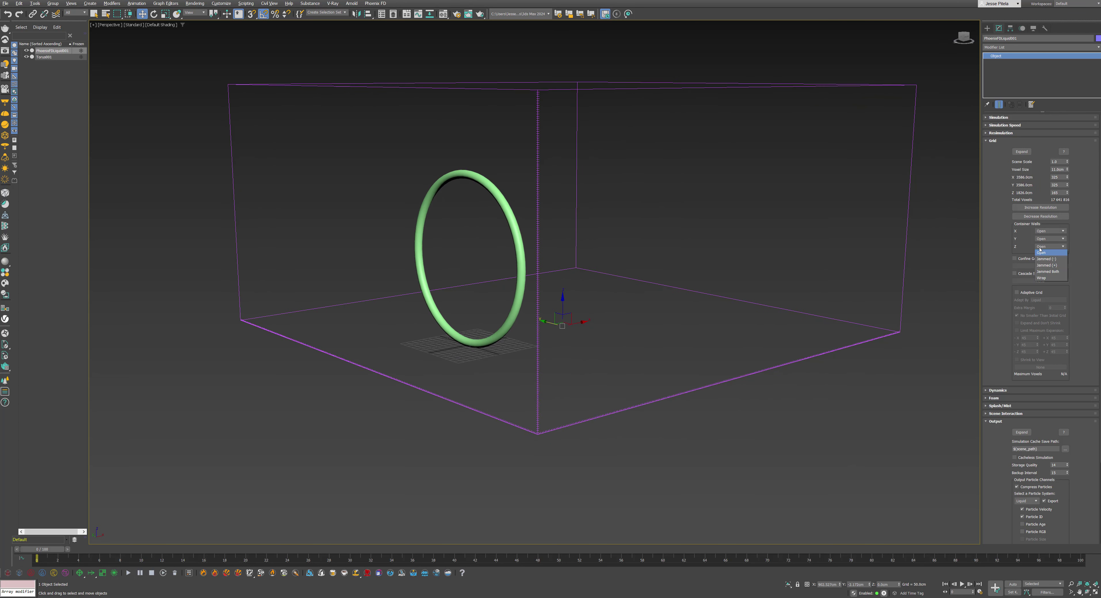
click(1043, 260)
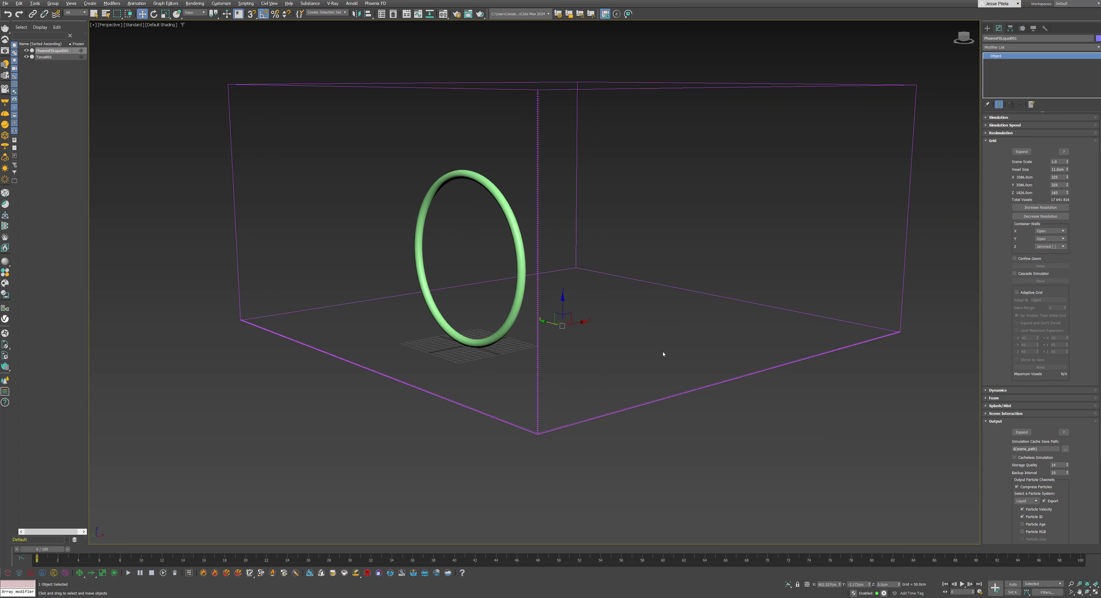
click(993, 140)
click(1000, 148)
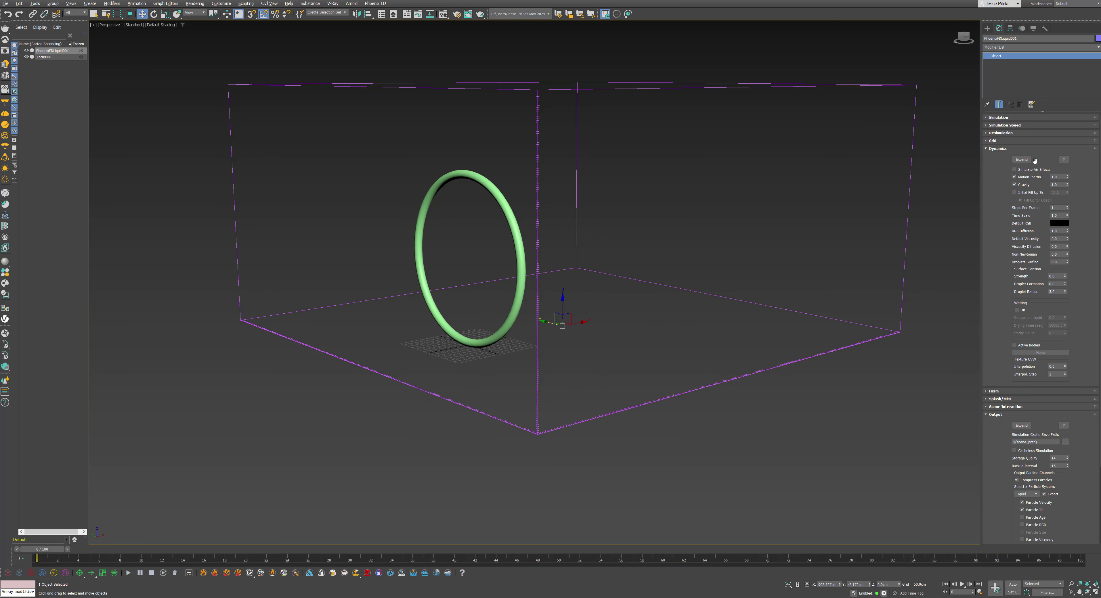
double_click(1058, 187)
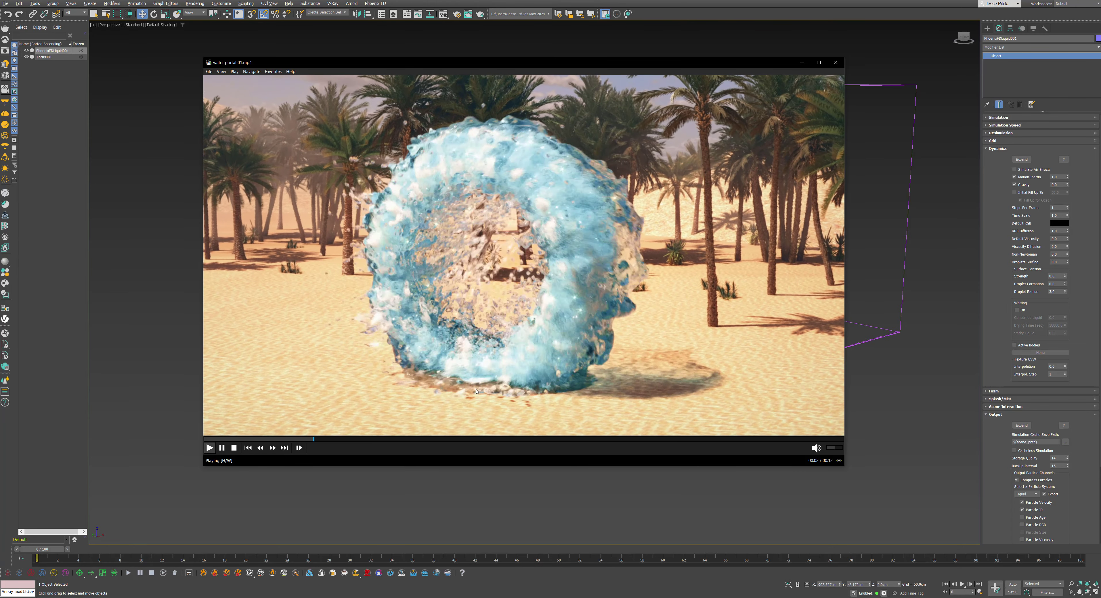
- Close the reference video and enable Wetting in the liquid simulator's dynamics settings
key(space)
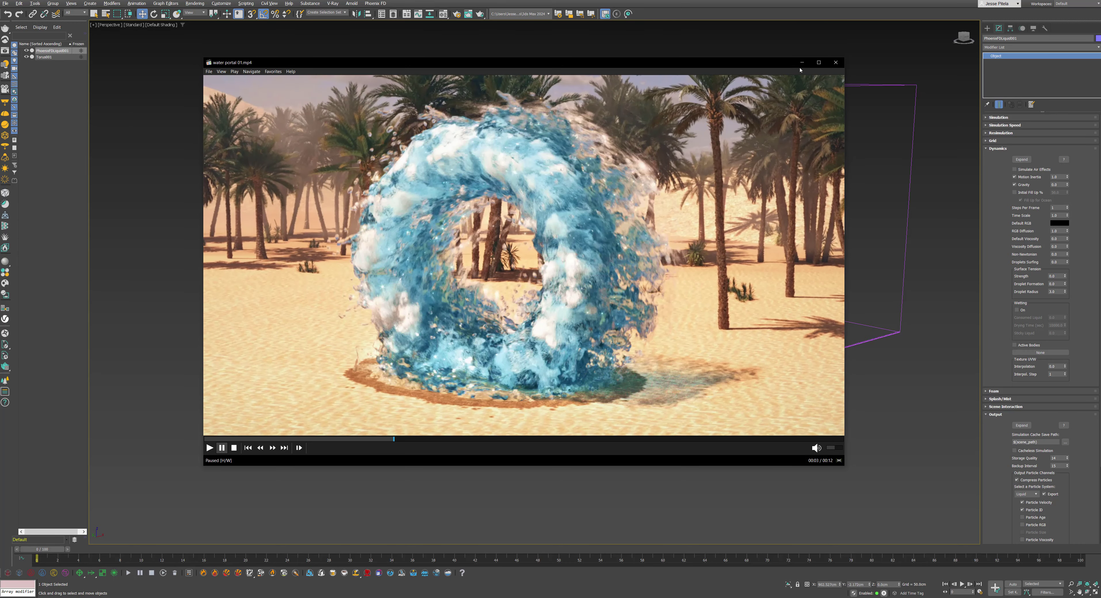
click(804, 63)
click(1020, 310)
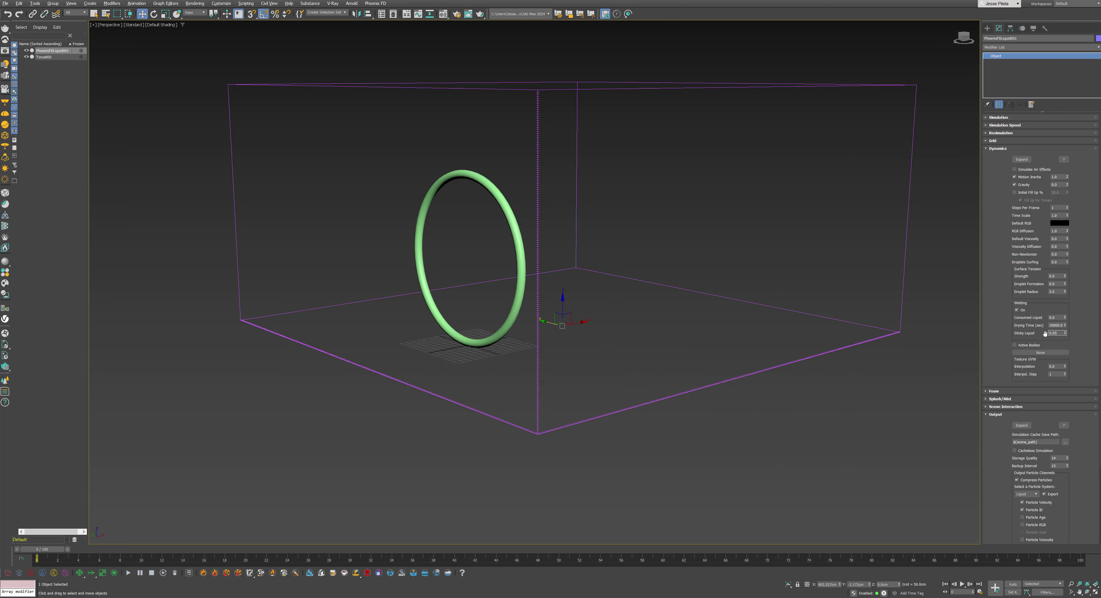
- Play and pause the reference video to examine the wet sand around the portal's base
key(alt+Tab)
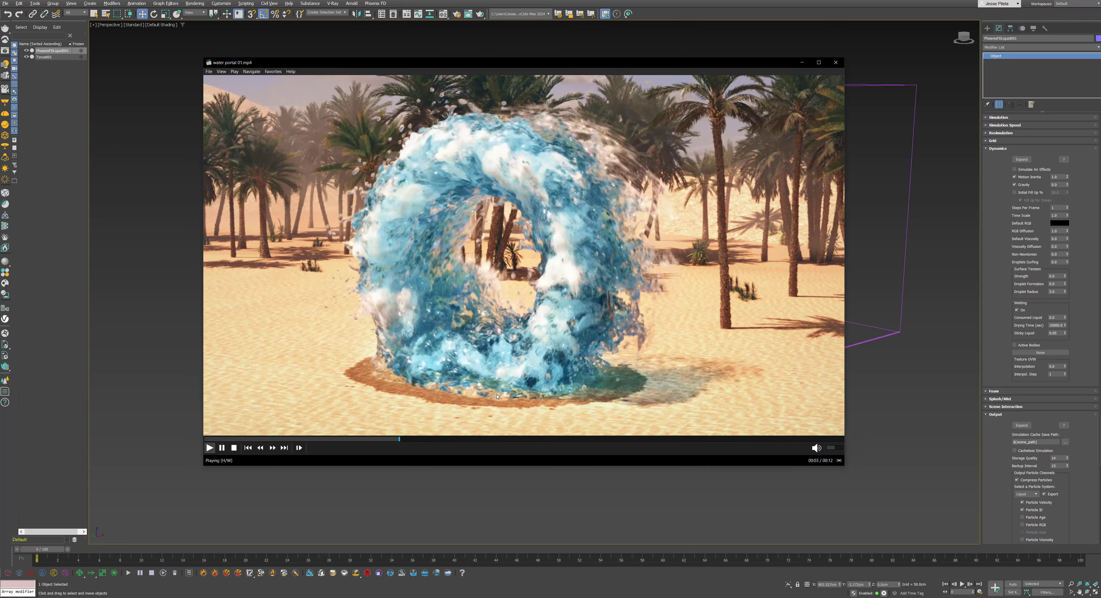
click(421, 382)
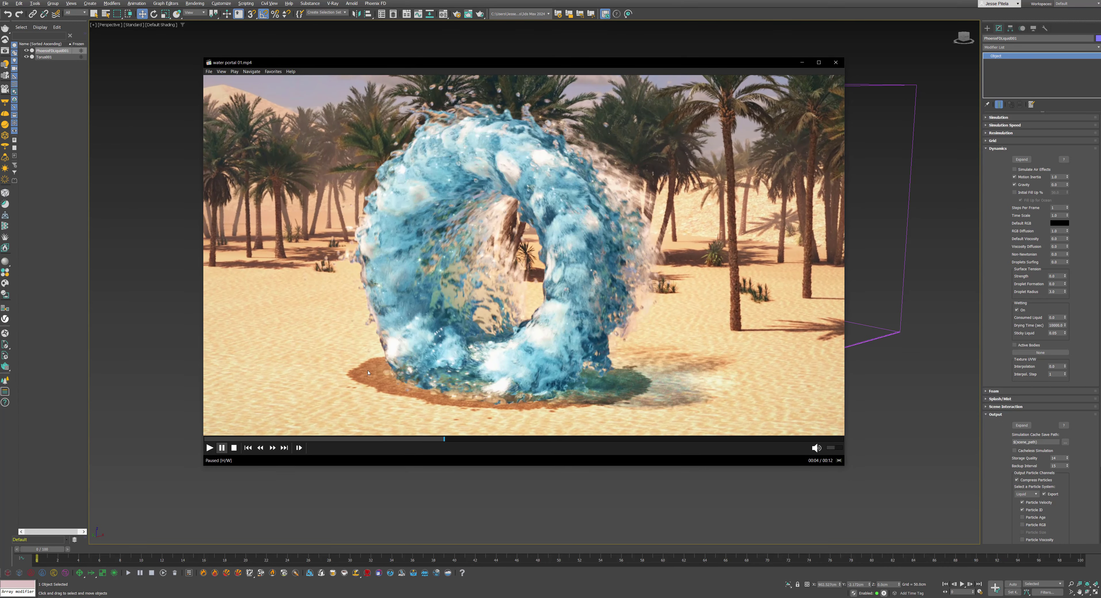
click(368, 373)
click(368, 372)
click(801, 63)
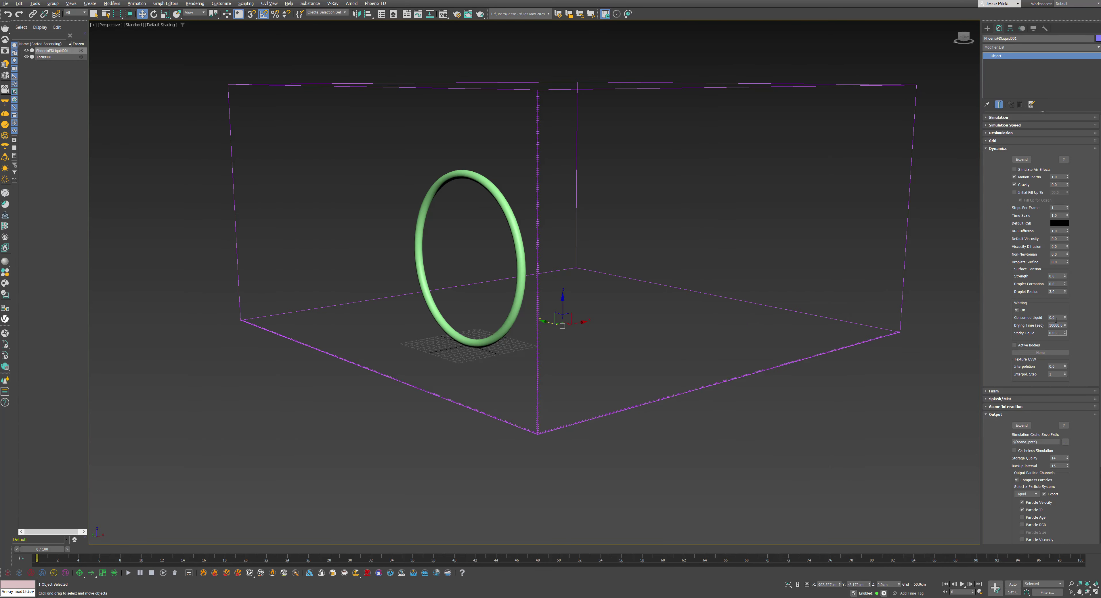
- Adjust the wetting's Consumed Liquid setting and replay the reference video to examine how the sand gets wet beneath the portal
click(1057, 317)
click(636, 597)
click(404, 383)
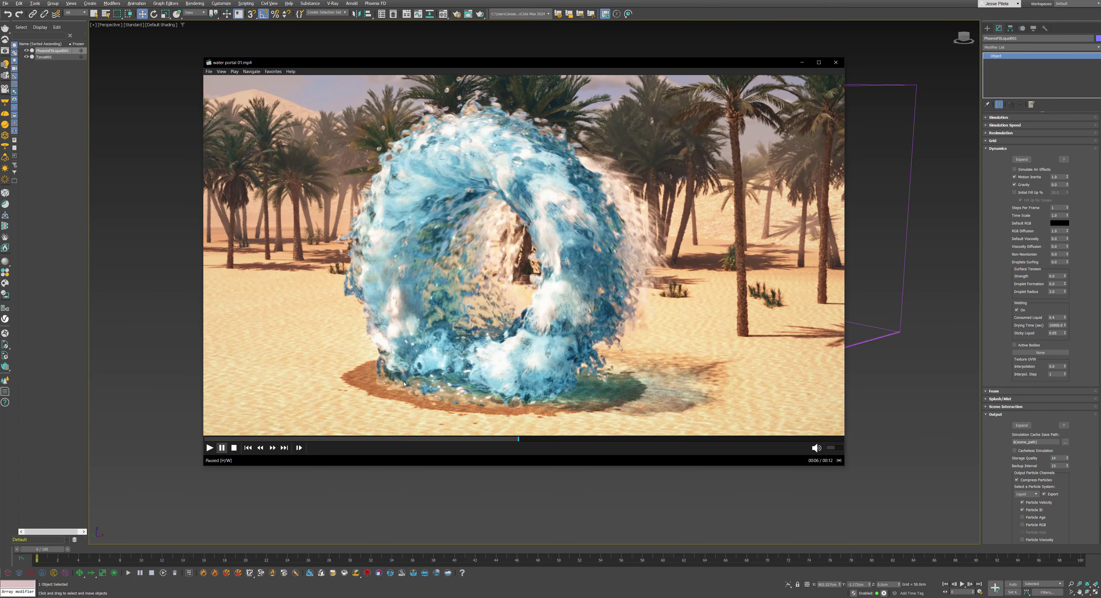
click(393, 386)
click(291, 439)
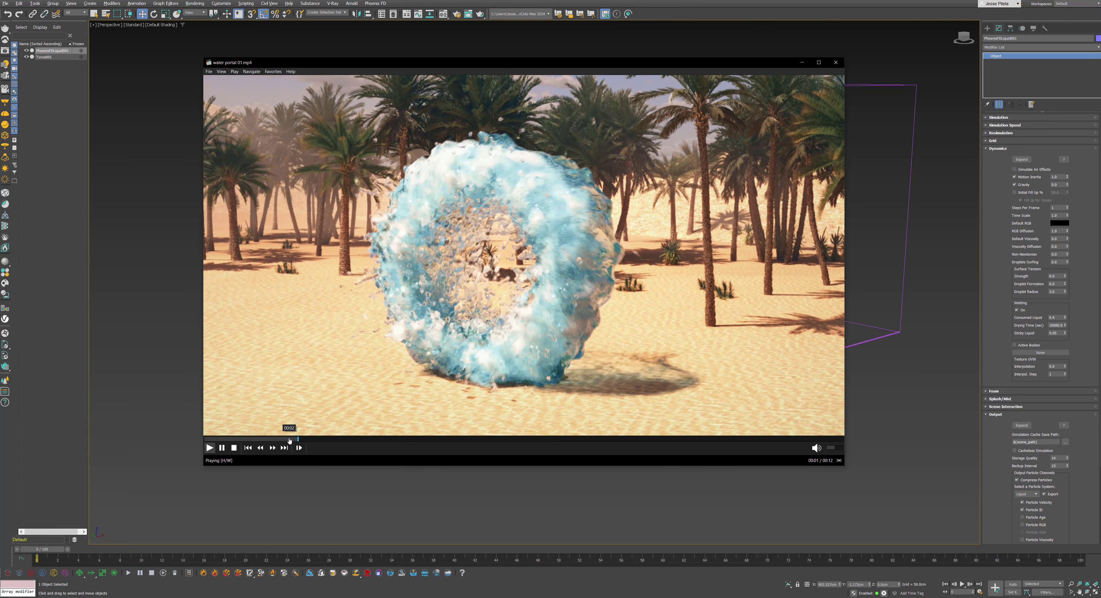
click(379, 372)
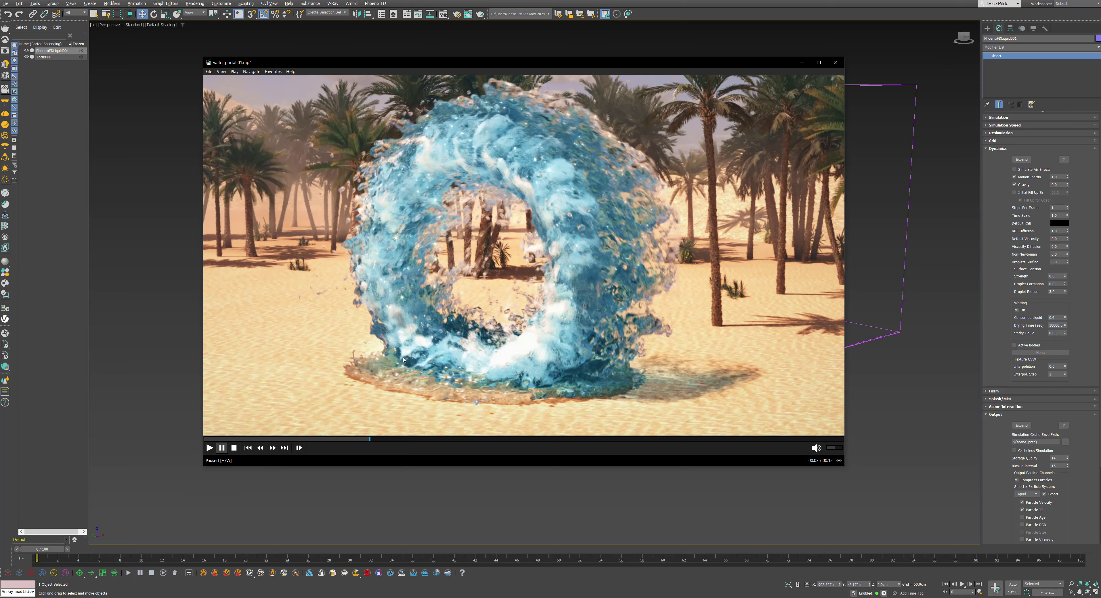
click(400, 386)
click(351, 376)
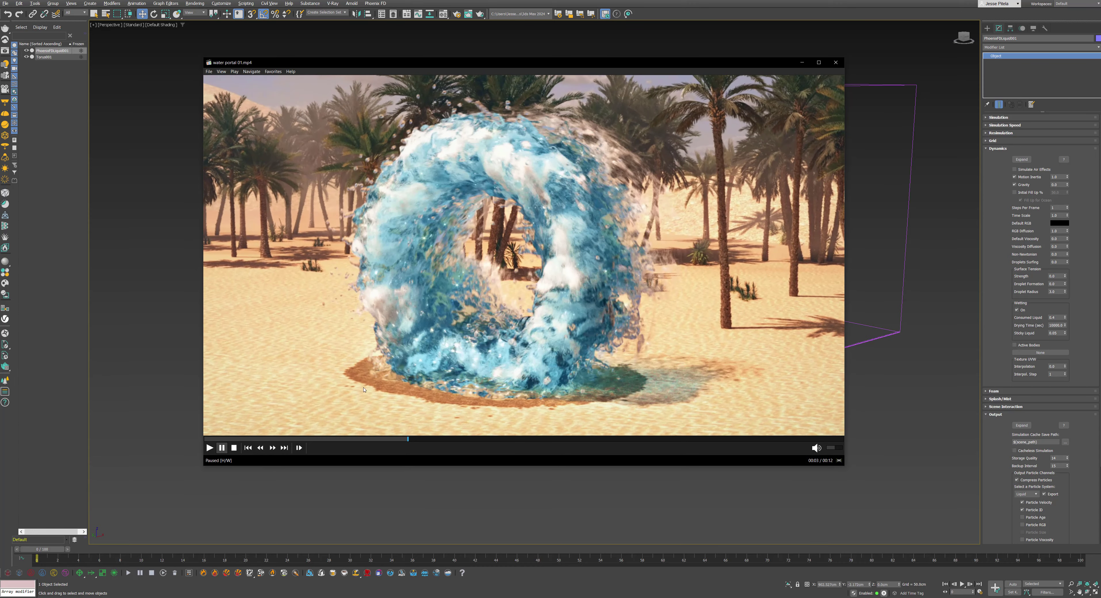
click(363, 390)
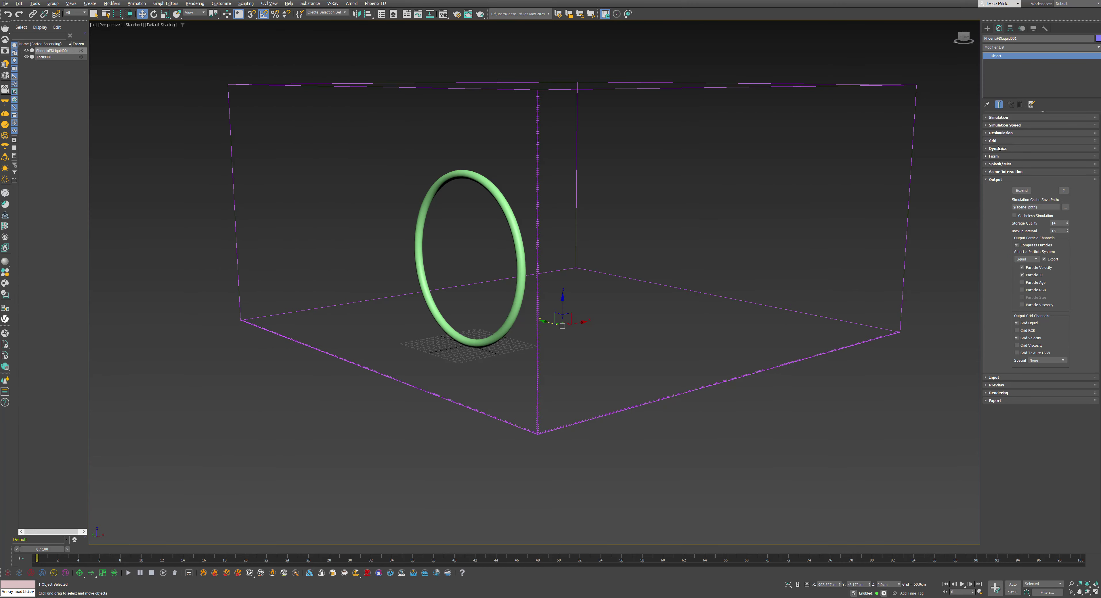
- Set the simulation cache save path to a water portal file and enable Particle Age export for the liquid particles
click(1065, 207)
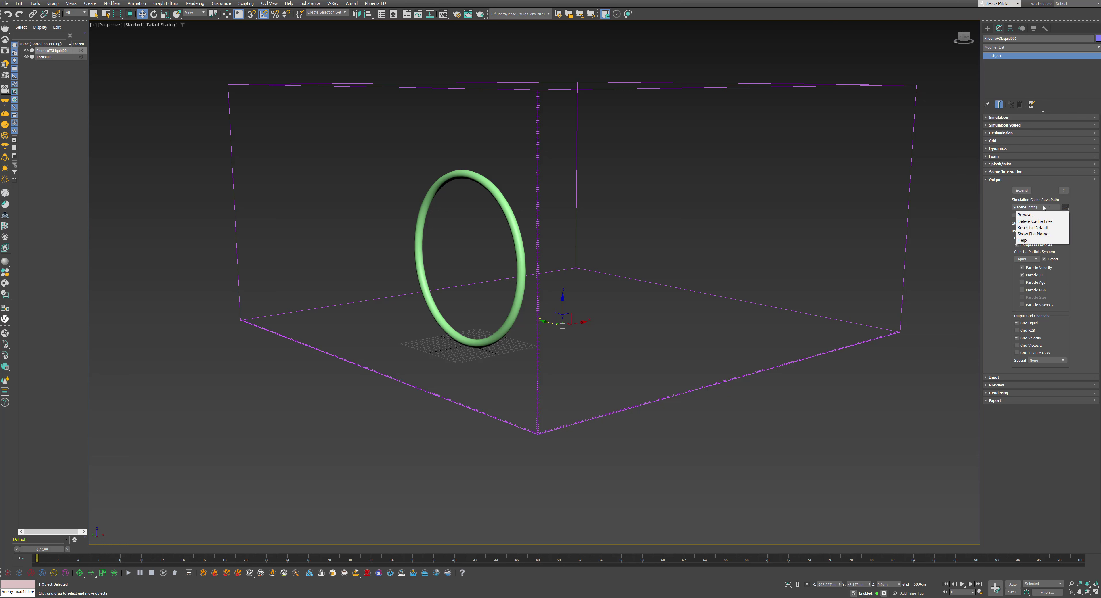
click(1033, 214)
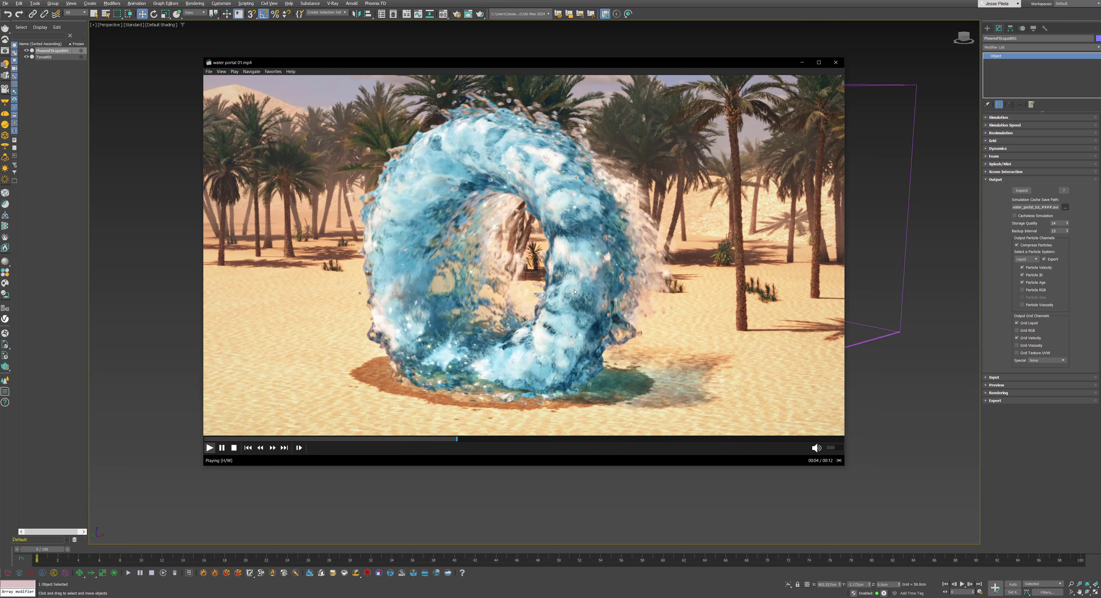
- Play and pause the reference video to examine the swirling water, and return to the scene
click(617, 189)
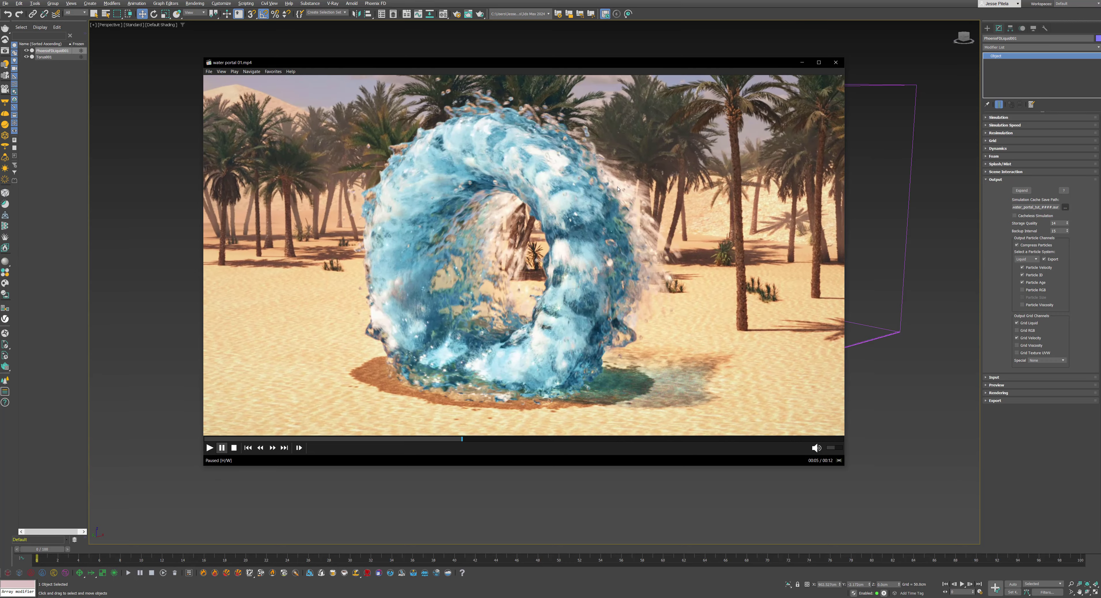
click(589, 223)
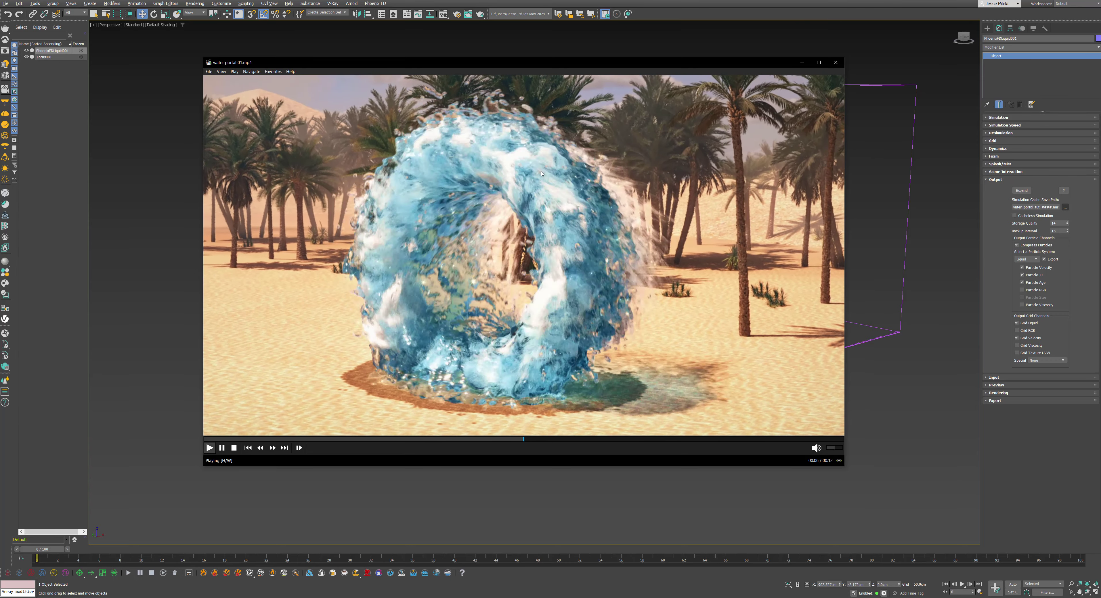
click(628, 223)
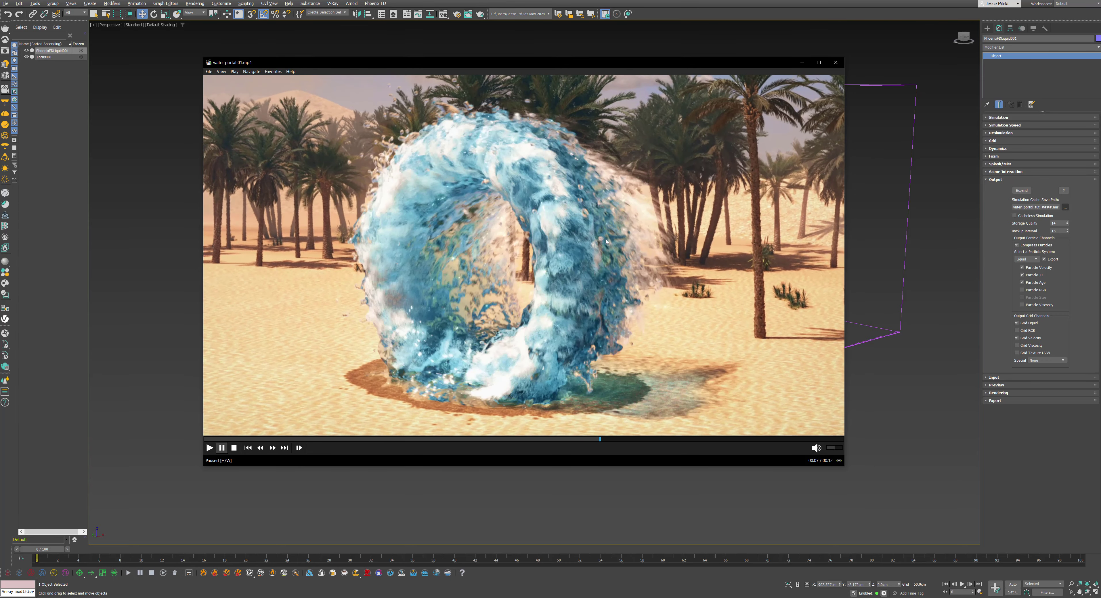
click(802, 62)
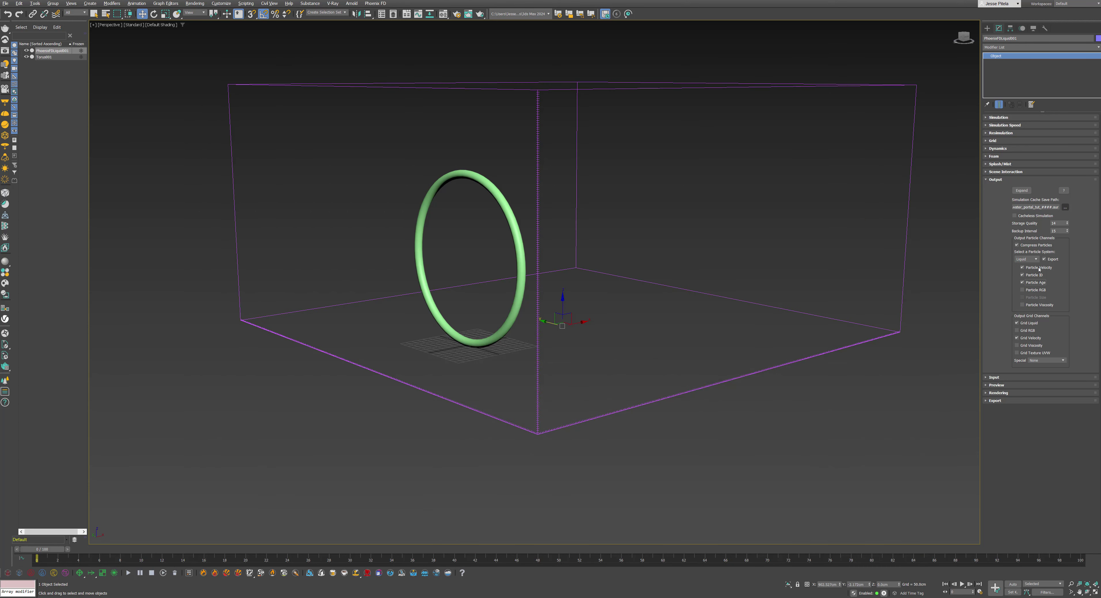
- Switch the output particle system to Foam to review its exported channels, and open the simulator's preview settings
click(1025, 259)
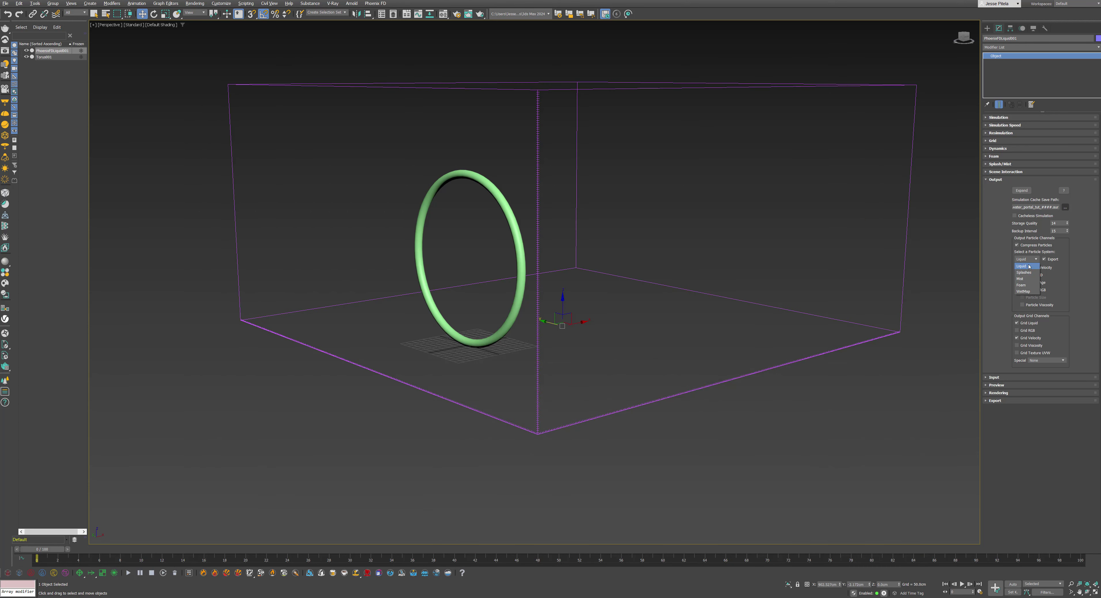
click(1023, 285)
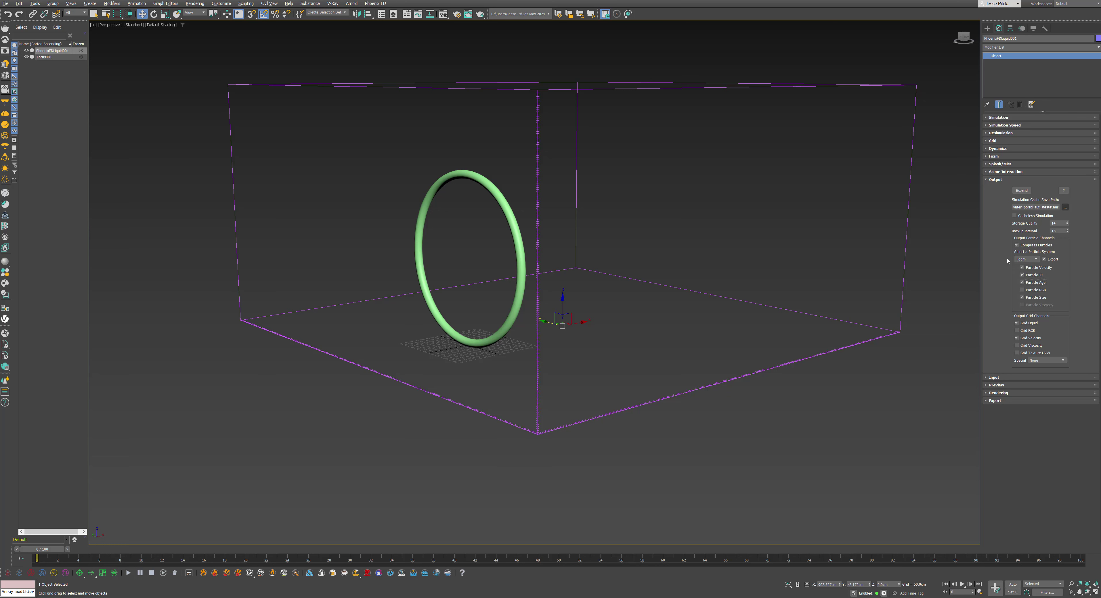
click(995, 179)
click(996, 195)
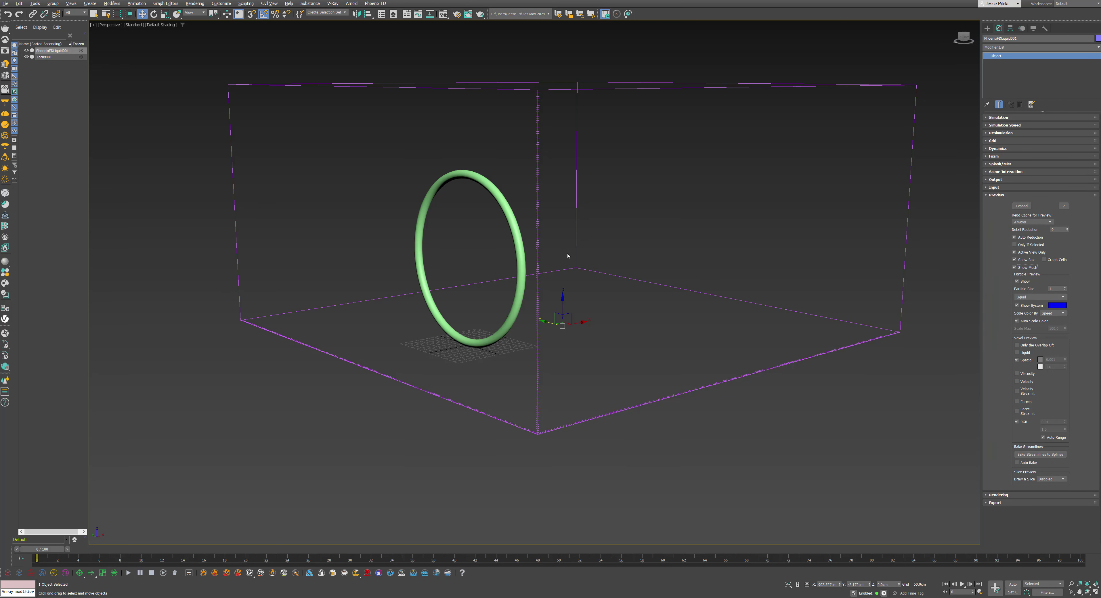
- Create a Phoenix liquid source beside the simulator and add the torus as its emitter node
alt+middle_drag(568, 255, 476, 206)
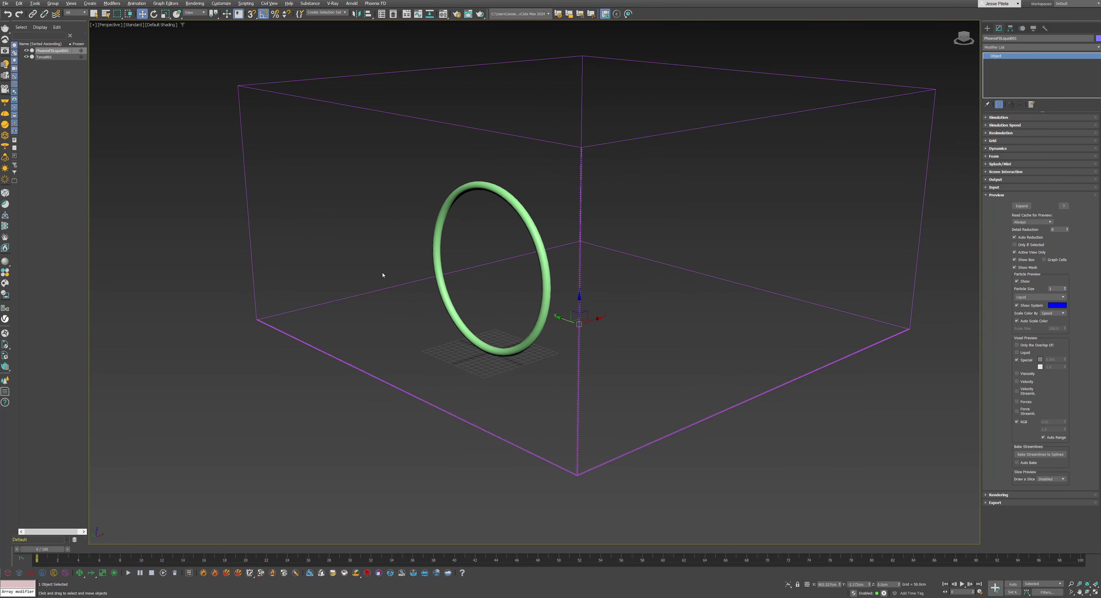
click(42, 573)
drag(699, 465, 706, 469)
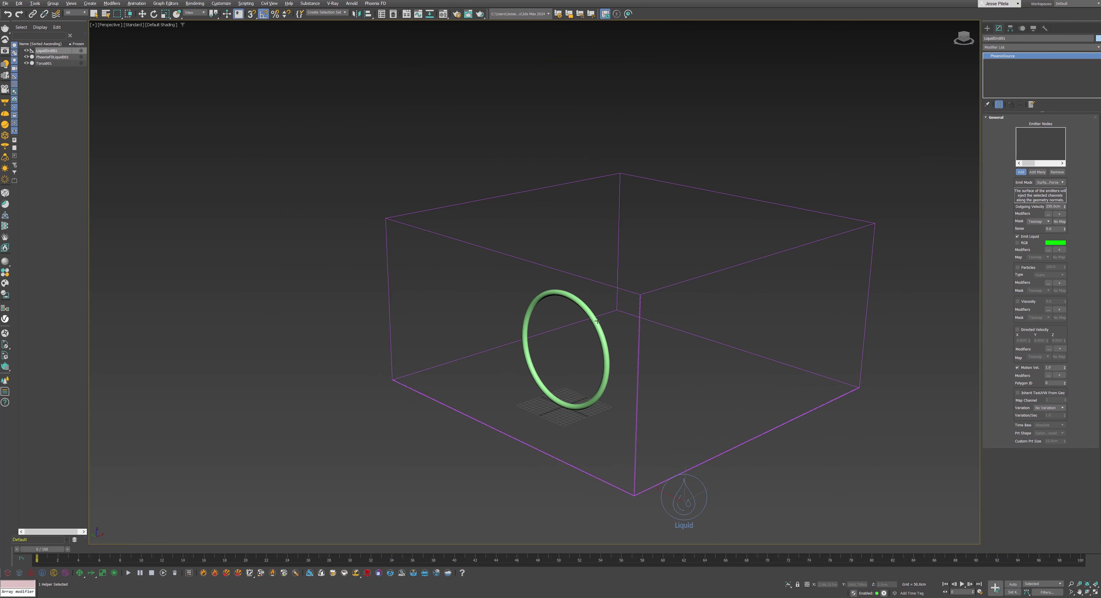
click(597, 322)
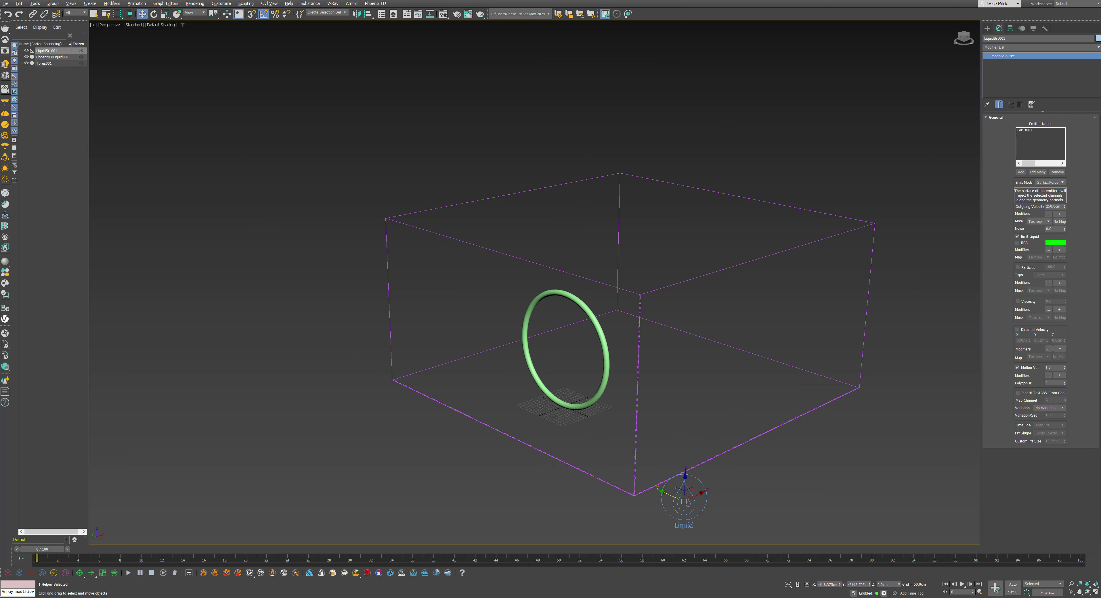
- Increase the liquid source's outgoing velocity and noise, and replay the reference video to compare the initial splashes
double_click(1053, 208)
click(1052, 229)
key(alt+Tab)
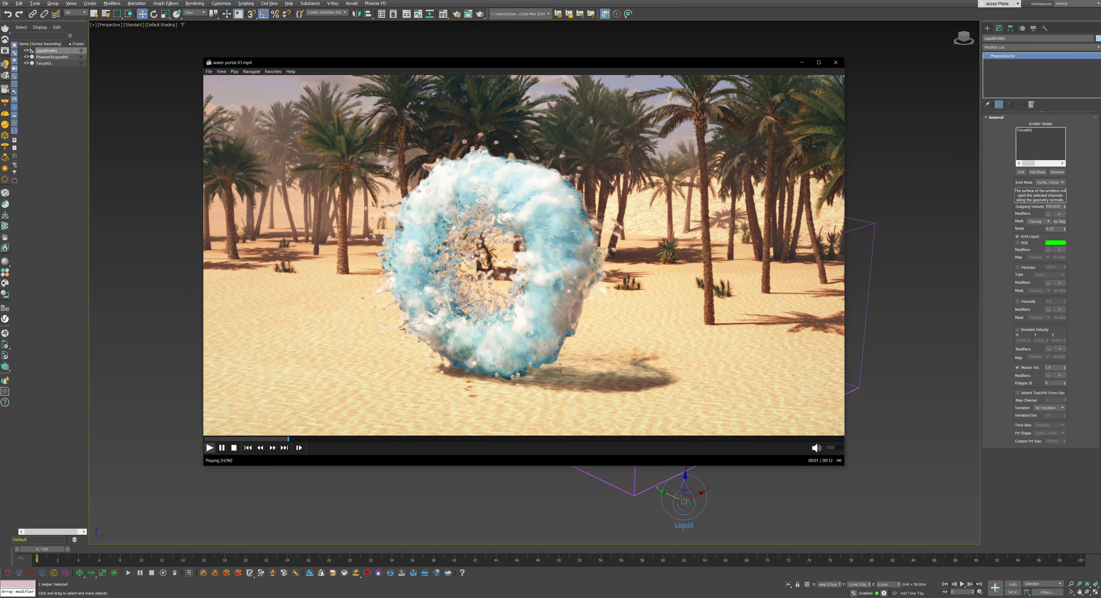
key(space)
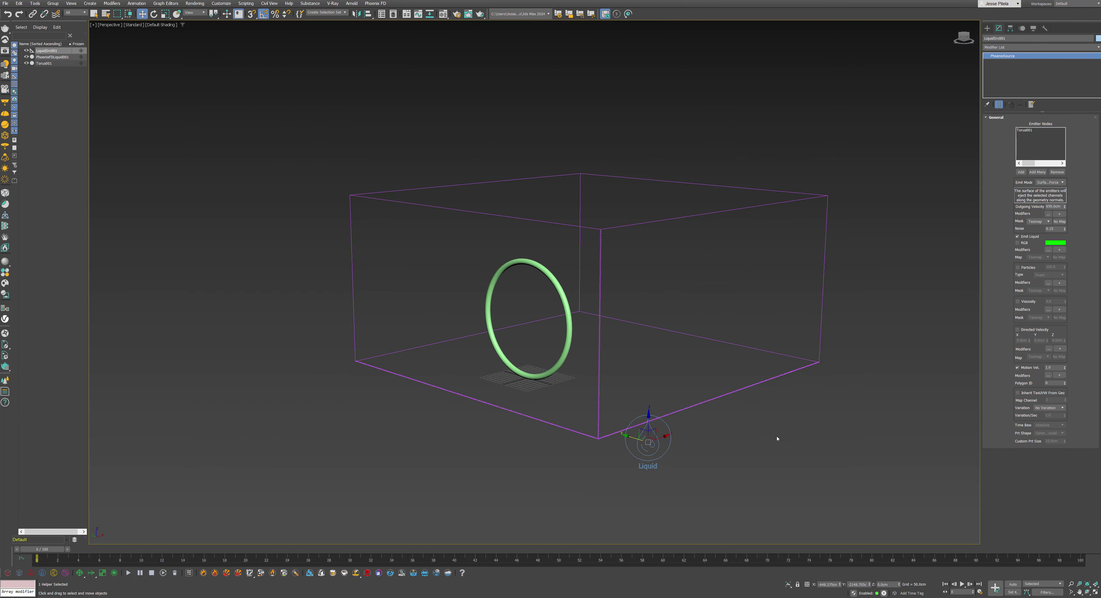
- Select the liquid simulator and start the simulation, watching the liquid emit from the torus
drag(744, 339, 741, 337)
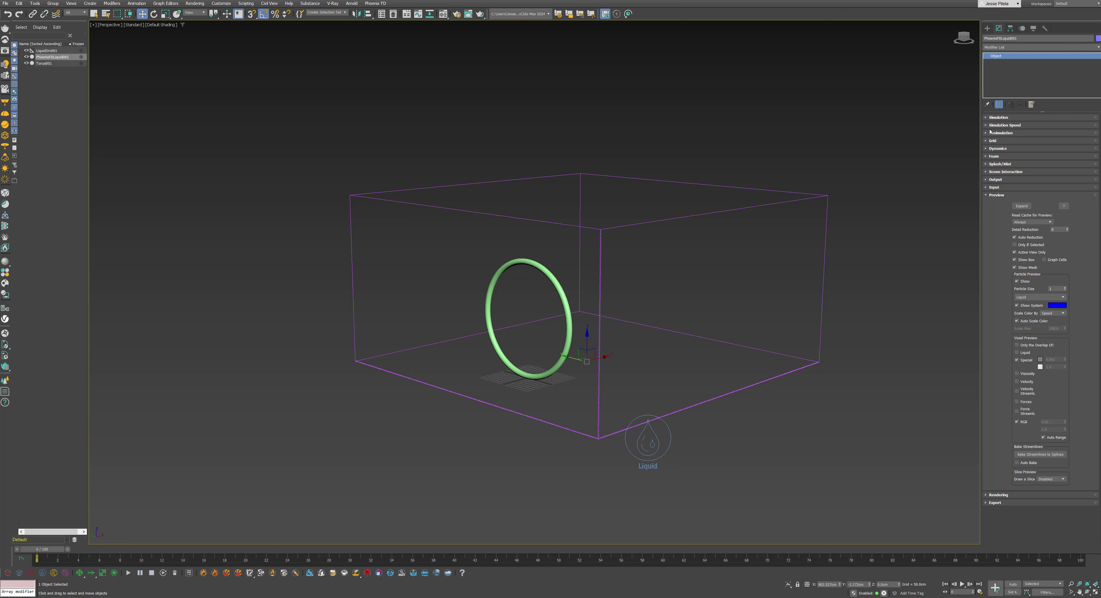
click(994, 118)
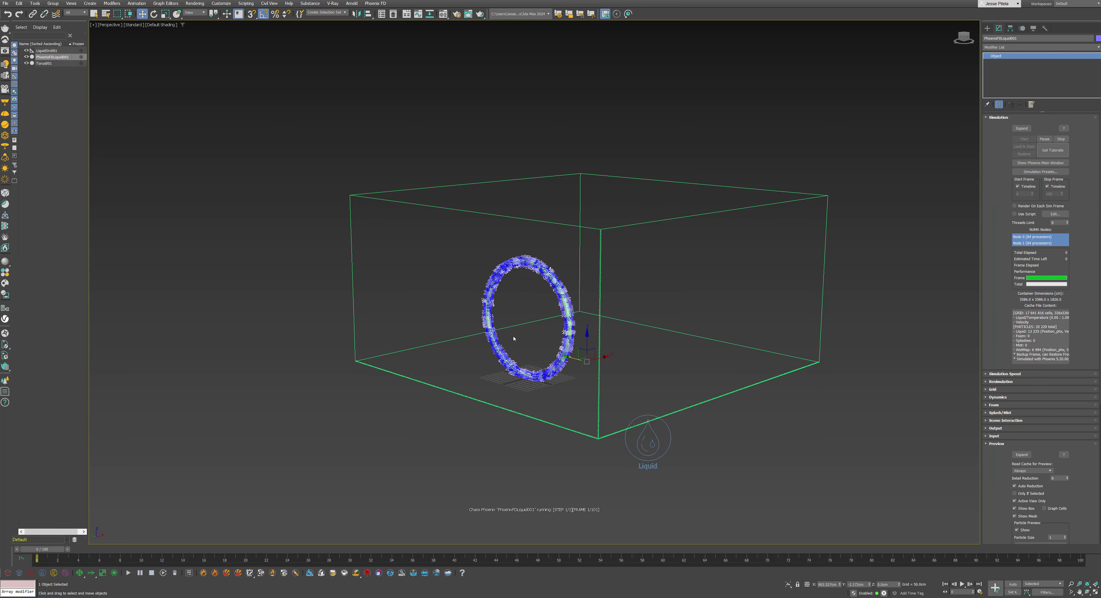
scroll(564, 293, up, 5)
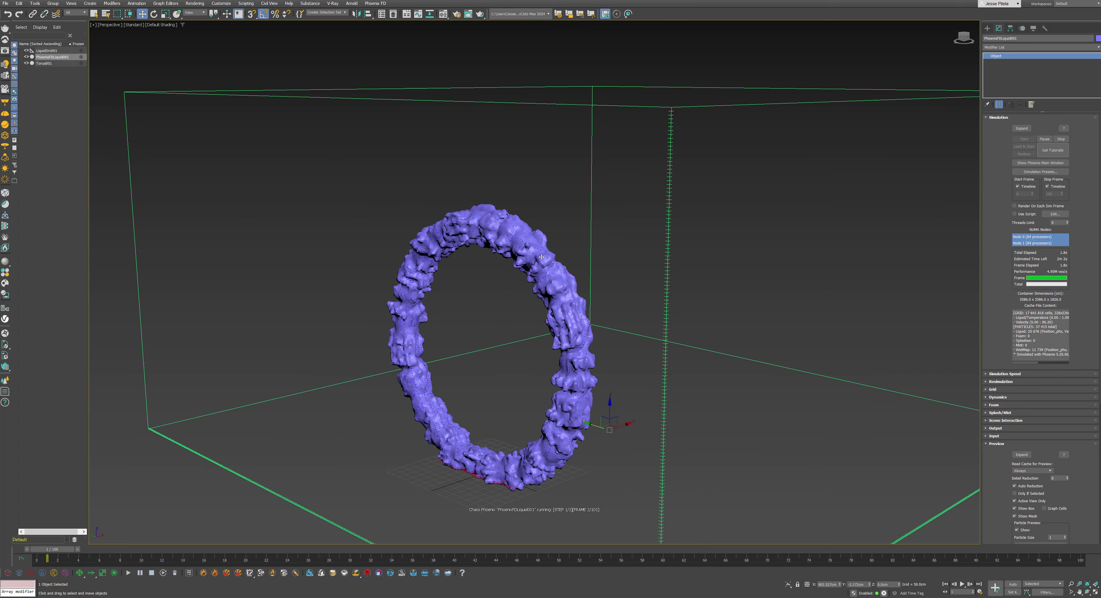
scroll(564, 286, down, 4)
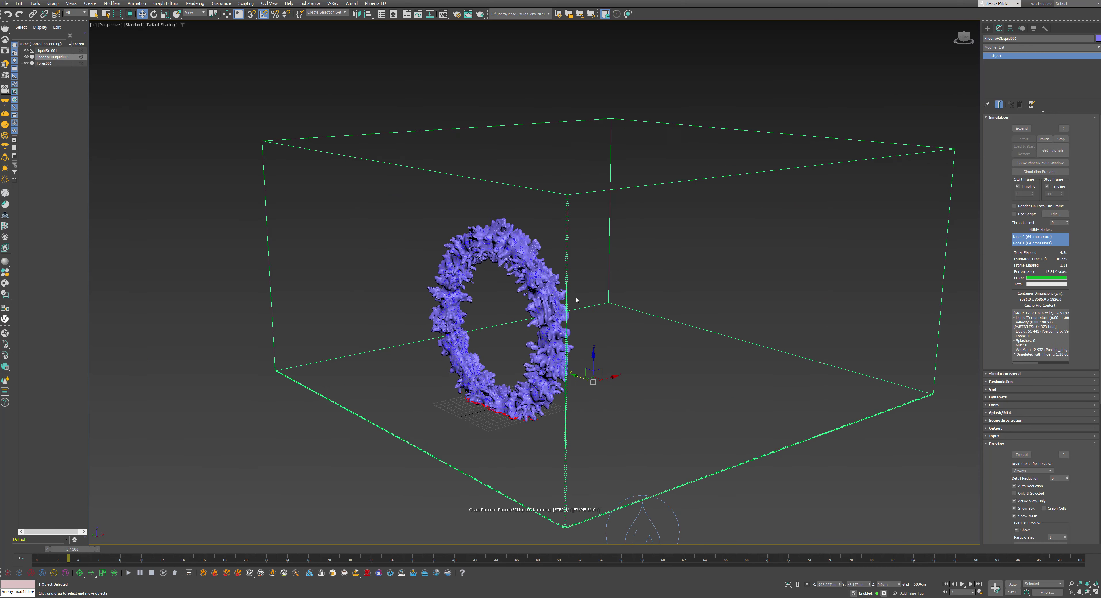
alt+middle_drag(600, 306, 628, 304)
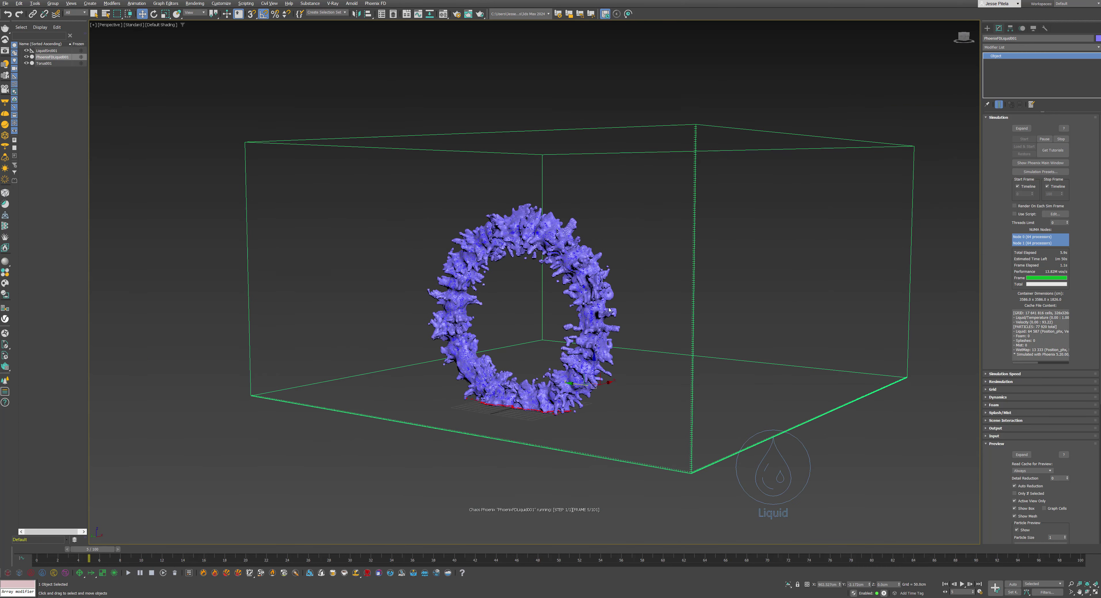
- Examine the simulated liquid where it meets the ground and compare it with the wet sand in the reference video
middle_drag(548, 422, 556, 373)
scroll(557, 372, up, 5)
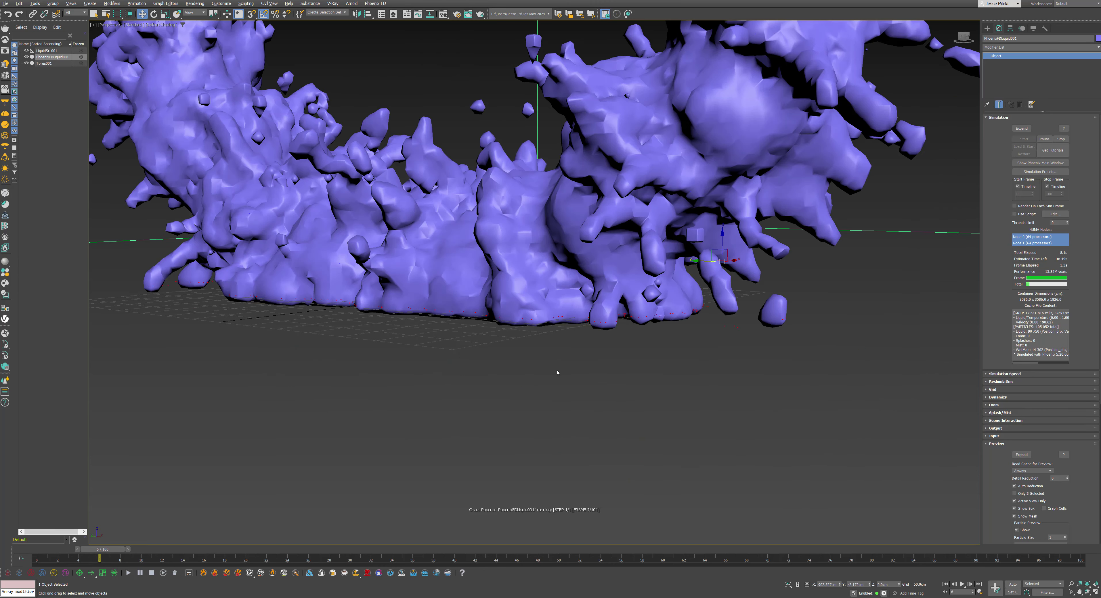
scroll(560, 361, down, 3)
alt+middle_drag(567, 353, 584, 410)
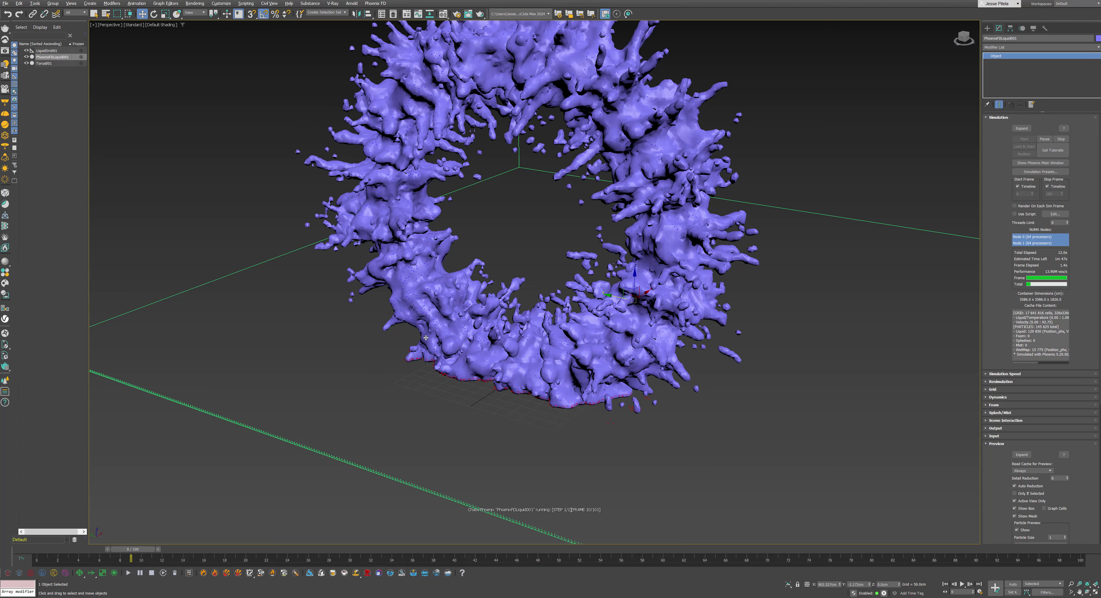
key(alt+Tab)
click(407, 395)
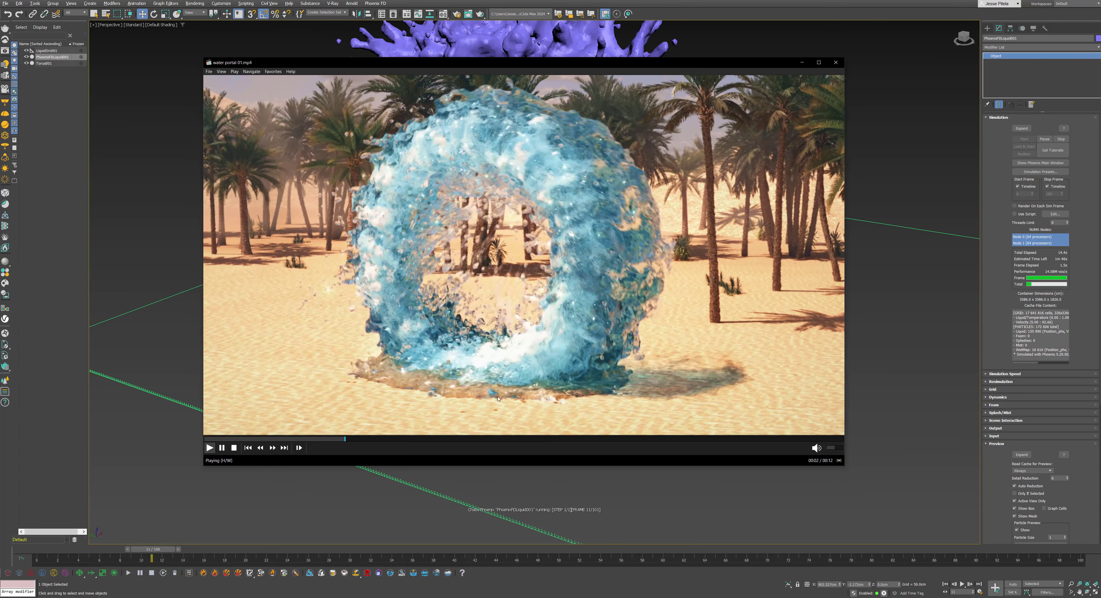
click(801, 62)
- Stop the simulation and hide the liquid system in the simulator's particle preview
scroll(991, 454, down, 5)
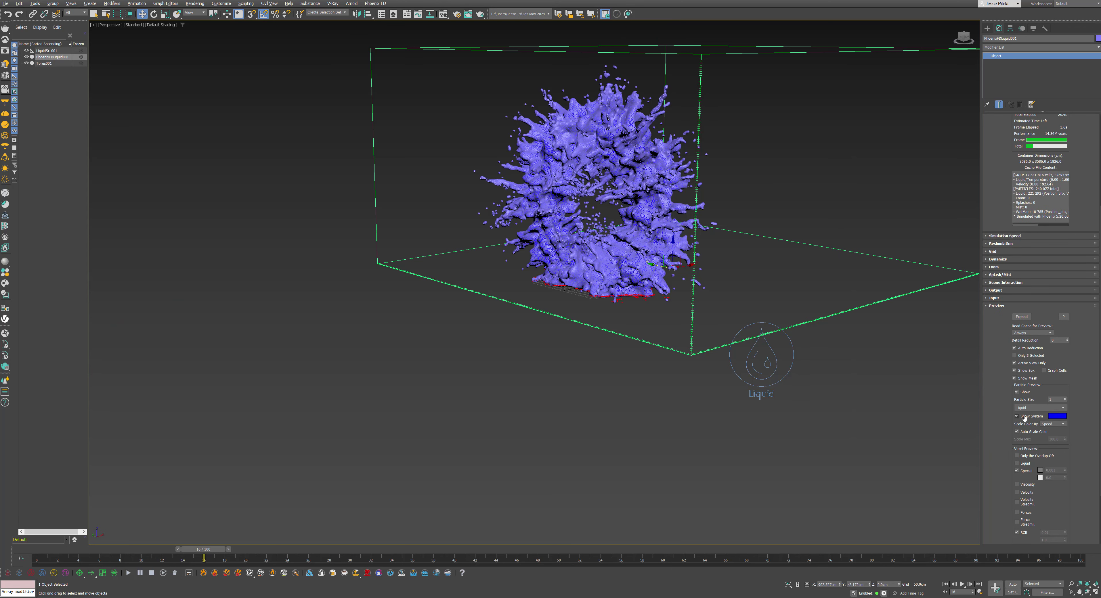
click(1025, 416)
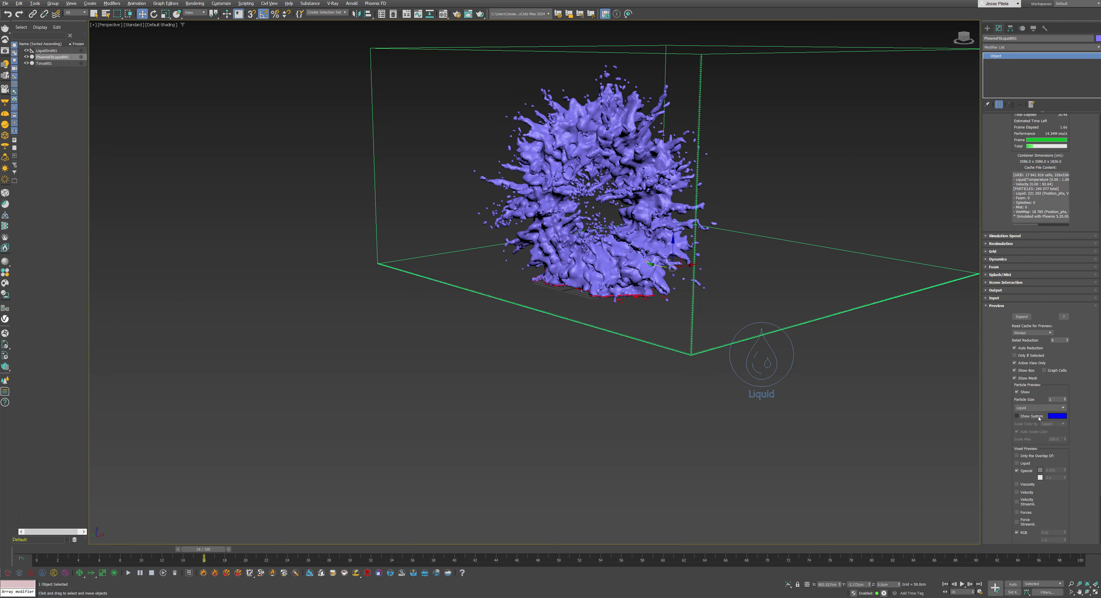
scroll(704, 224, up, 6)
scroll(733, 304, down, 8)
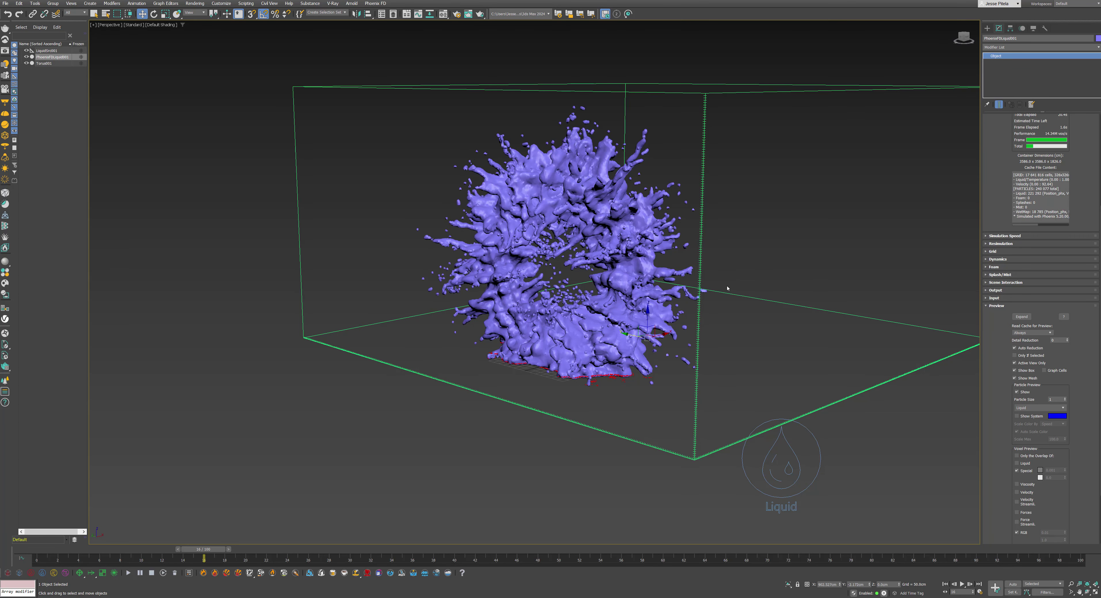
- Create a Phoenix Body Force helper on the ground beside the liquid source
alt+middle_drag(726, 288, 489, 279)
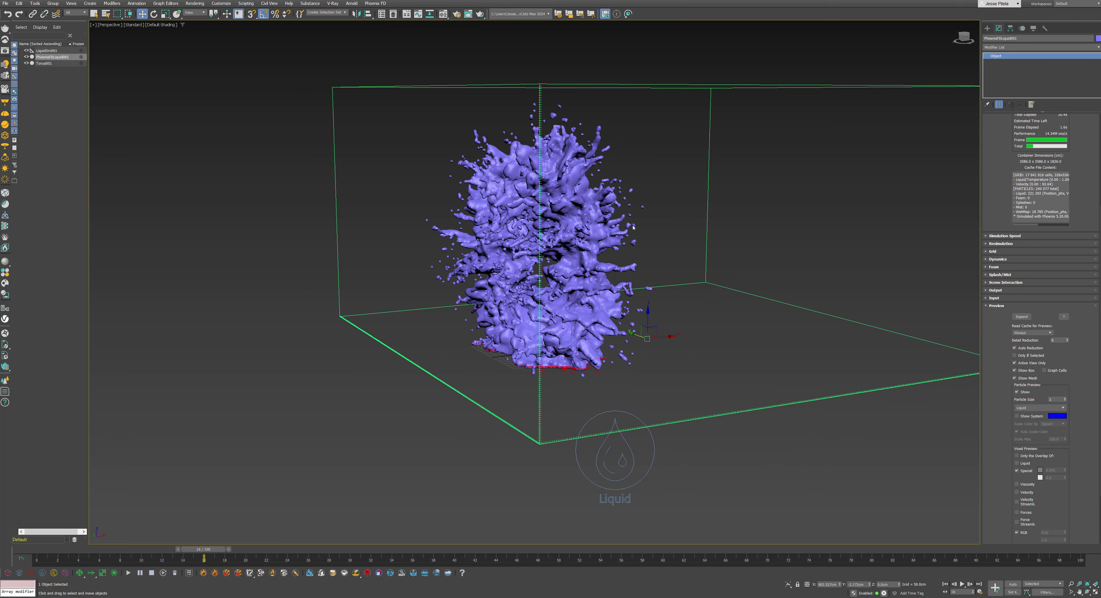
alt+middle_drag(642, 221, 913, 28)
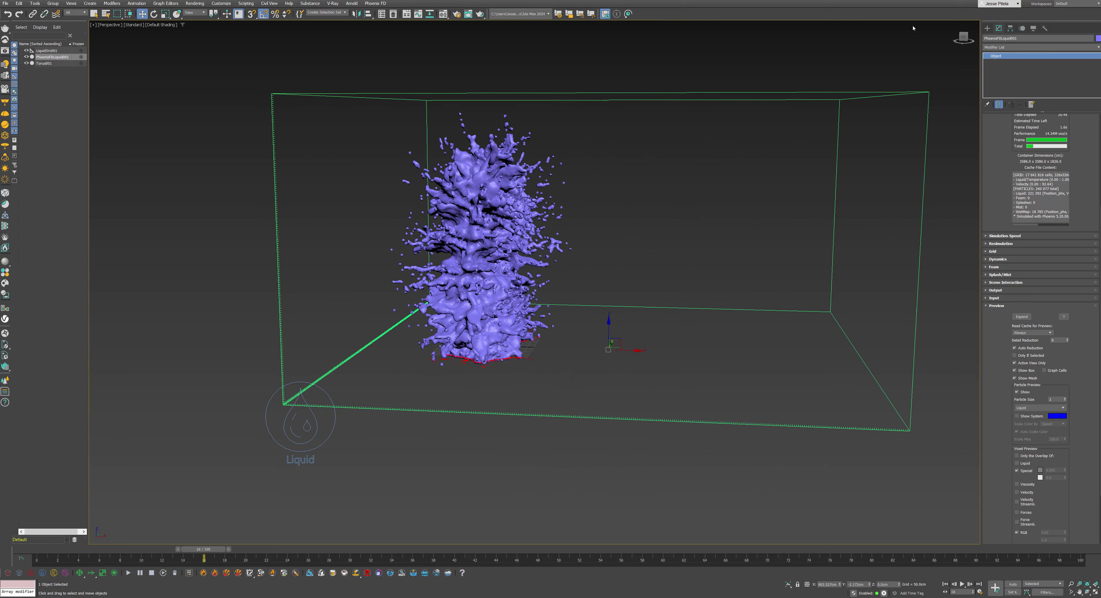
click(986, 28)
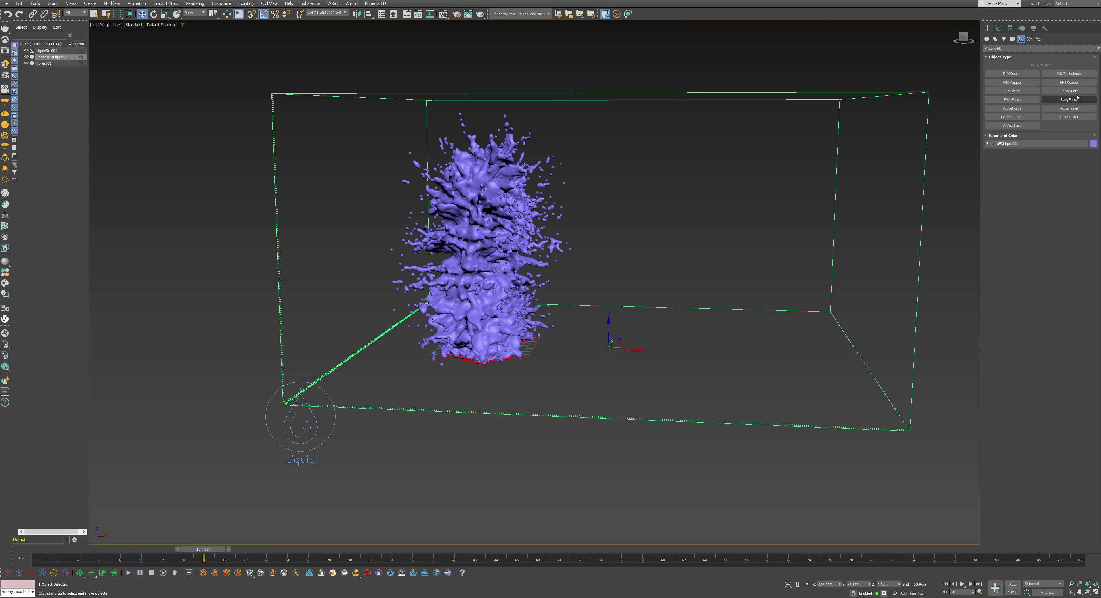
click(1069, 99)
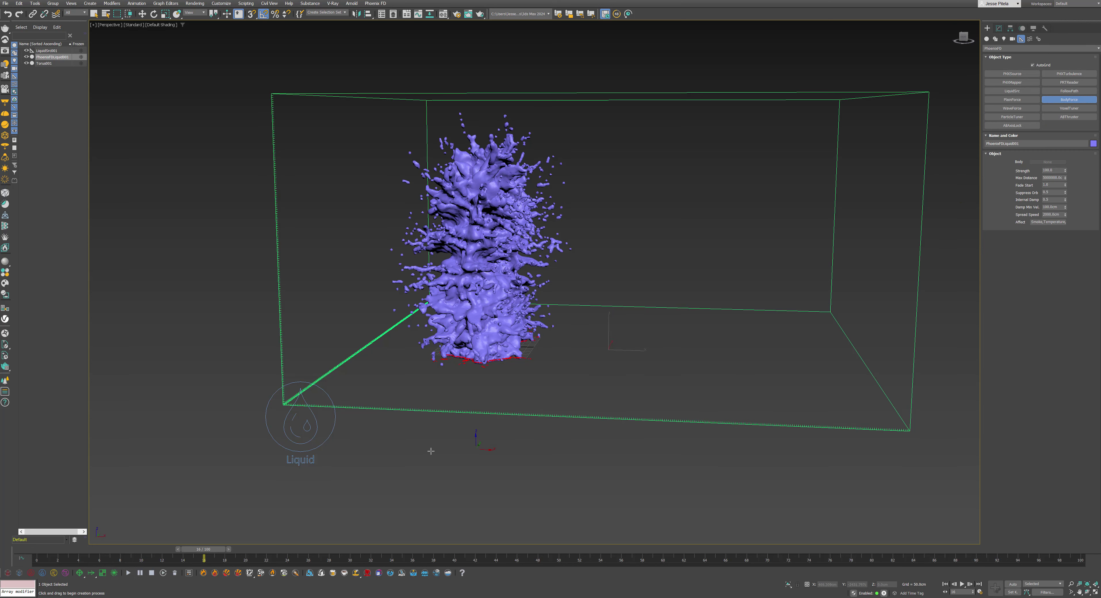
click(359, 448)
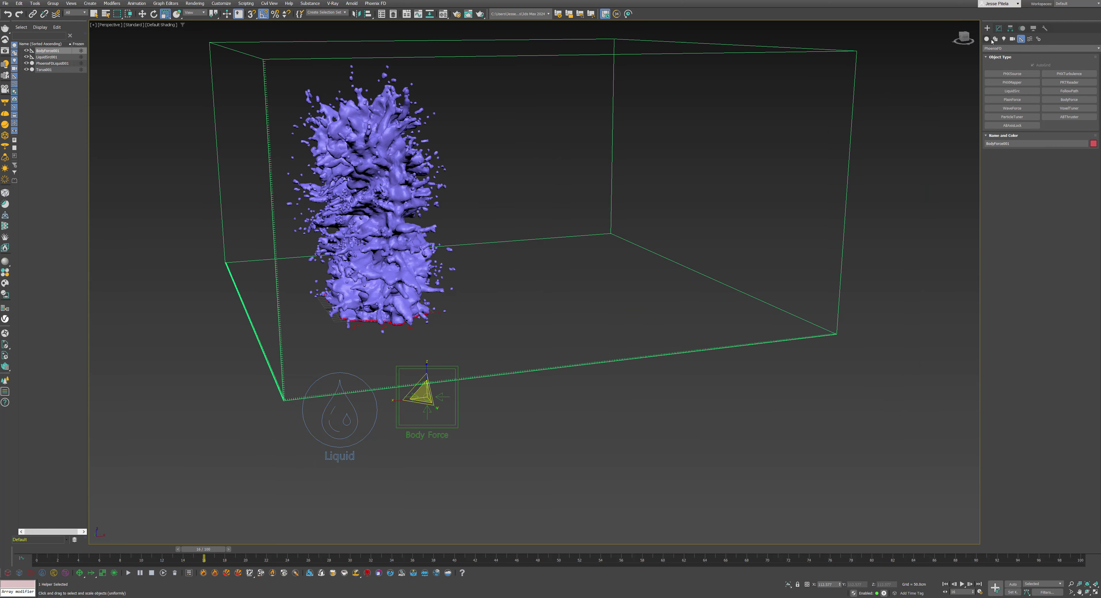
- Create a small sphere on the ground near the liquid and align its center with the torus's center on all three axes
click(999, 49)
click(1002, 54)
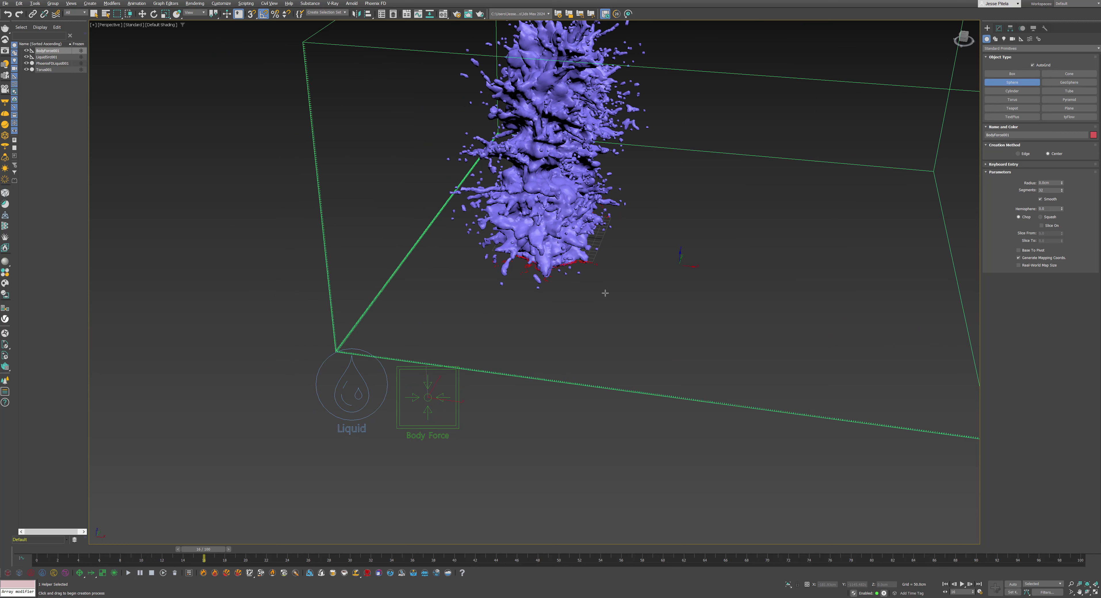
drag(676, 255, 684, 256)
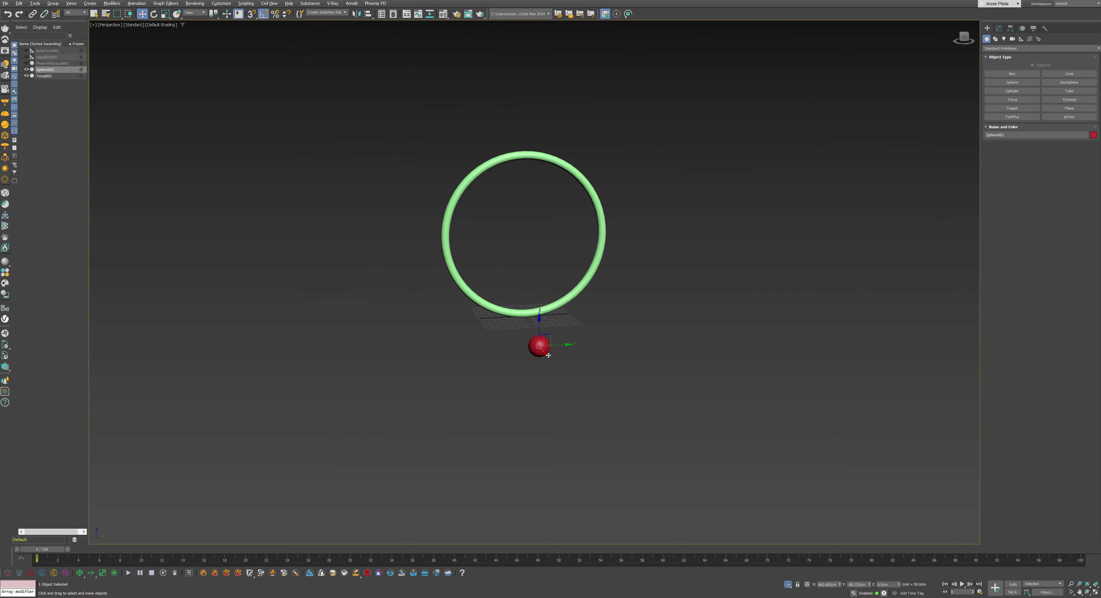
key(alt+a)
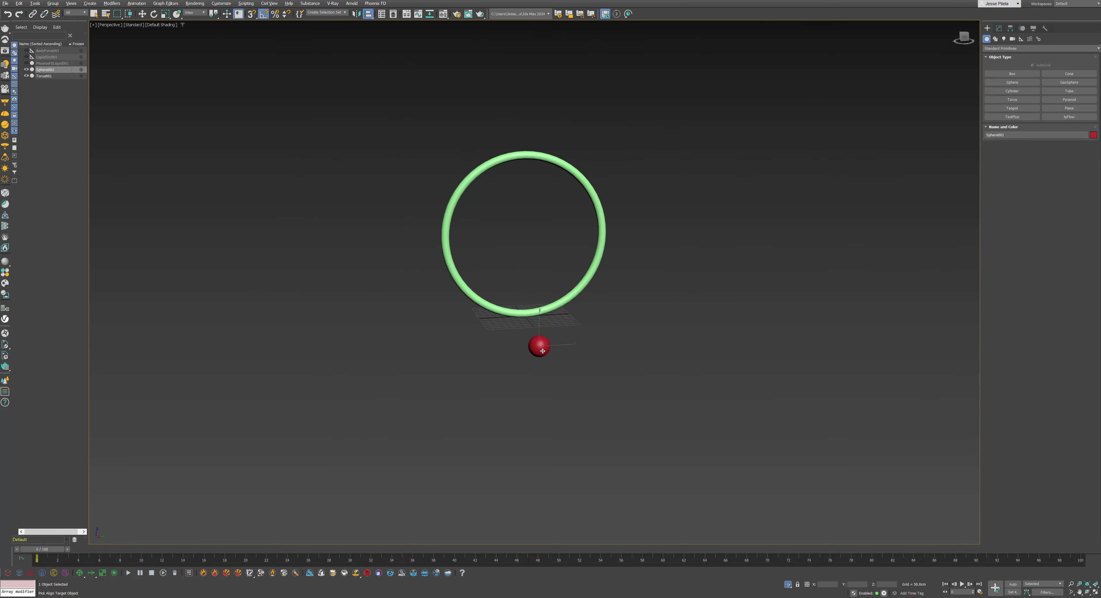
click(597, 214)
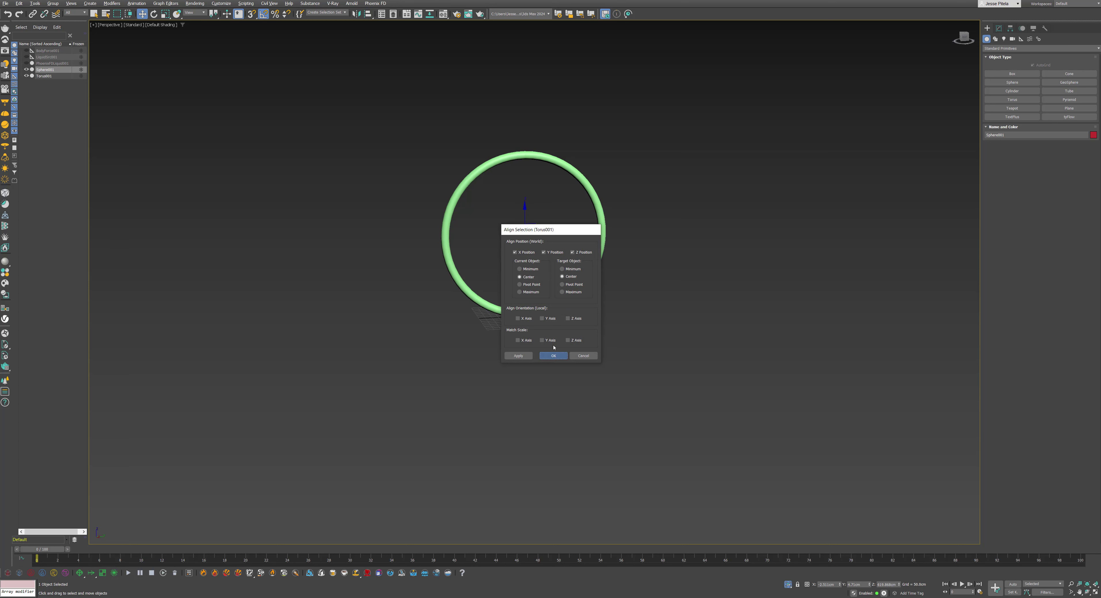
click(553, 355)
- Scale the sphere and move it along the X axis, well away from the torus
mouse_move(533, 244)
alt+middle_down()
mouse_move(560, 241)
mouse_move(519, 240)
alt+middle_up()
key(r)
scroll(520, 240, up, 4)
drag(526, 238, 538, 274)
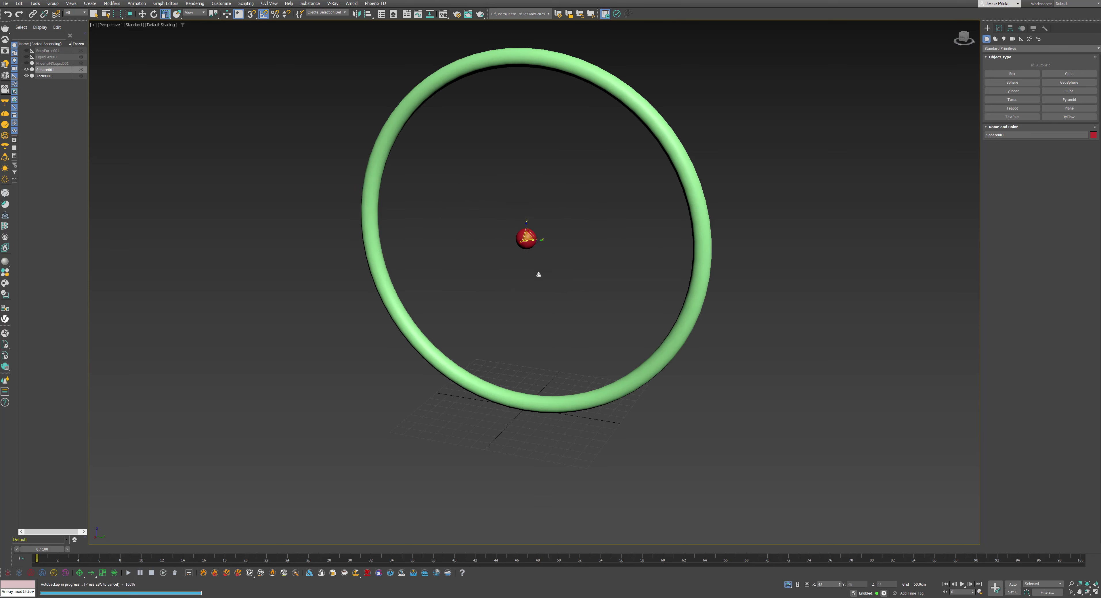
scroll(542, 291, down, 5)
alt+middle_drag(545, 295, 585, 285)
key(w)
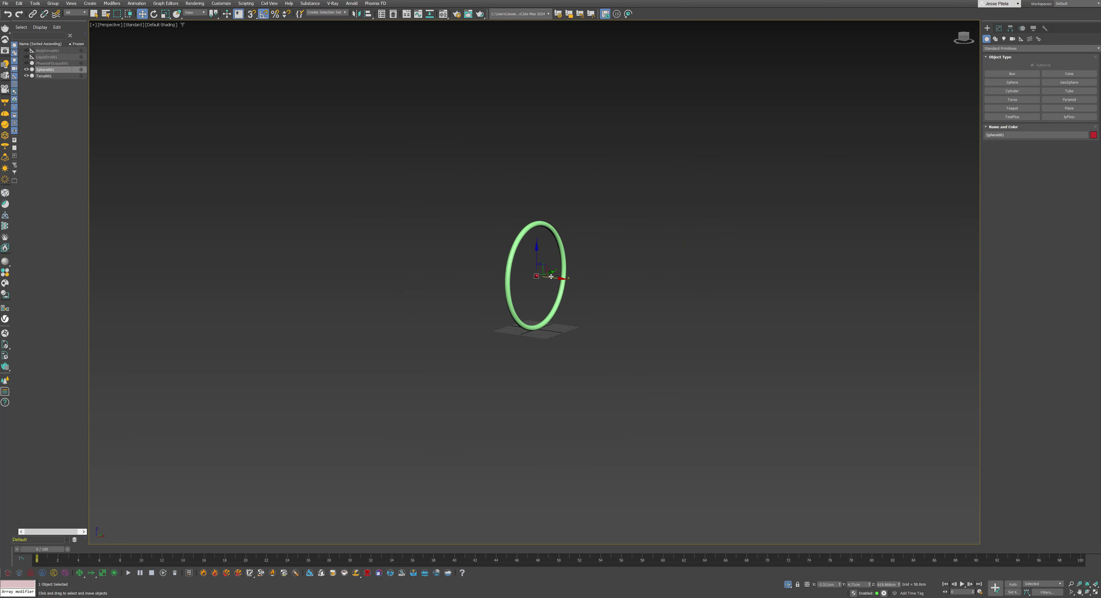
drag(551, 277, 666, 308)
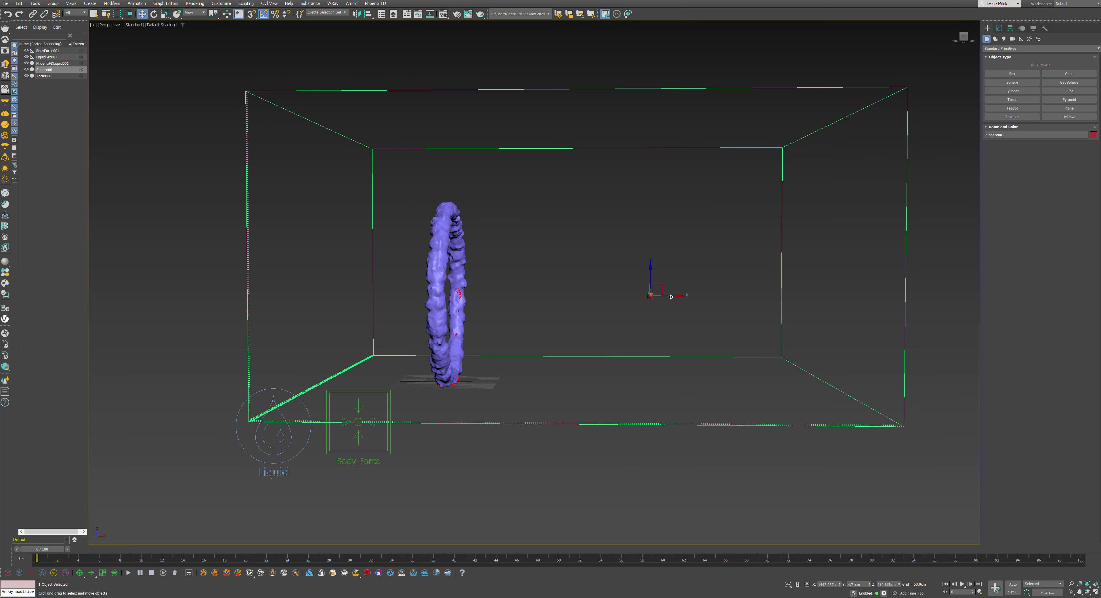
- Assign the sphere as the Body Force's body, and set its orbit suppression to 1.0 and spread speed to 100 cm
click(380, 455)
click(999, 28)
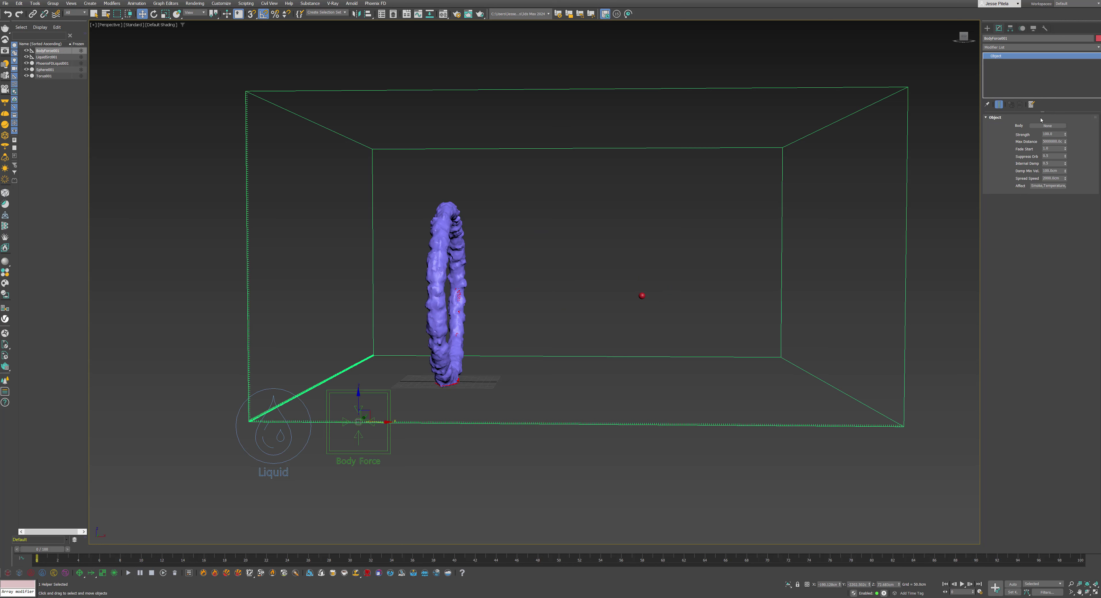
click(1047, 125)
click(641, 295)
drag(1053, 149, 1031, 158)
double_click(1049, 179)
text(100)
key(Return)
- Run the liquid simulation, examine how the Body Force affects the liquid between the torus and the sphere, and stop it
scroll(641, 295, up, 2)
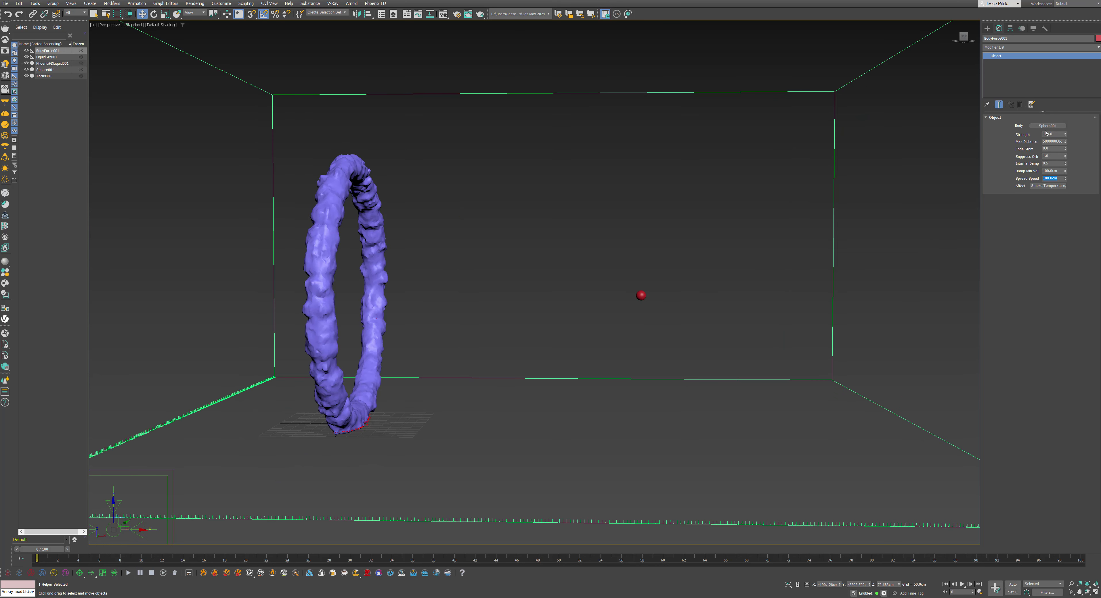
scroll(636, 293, down, 2)
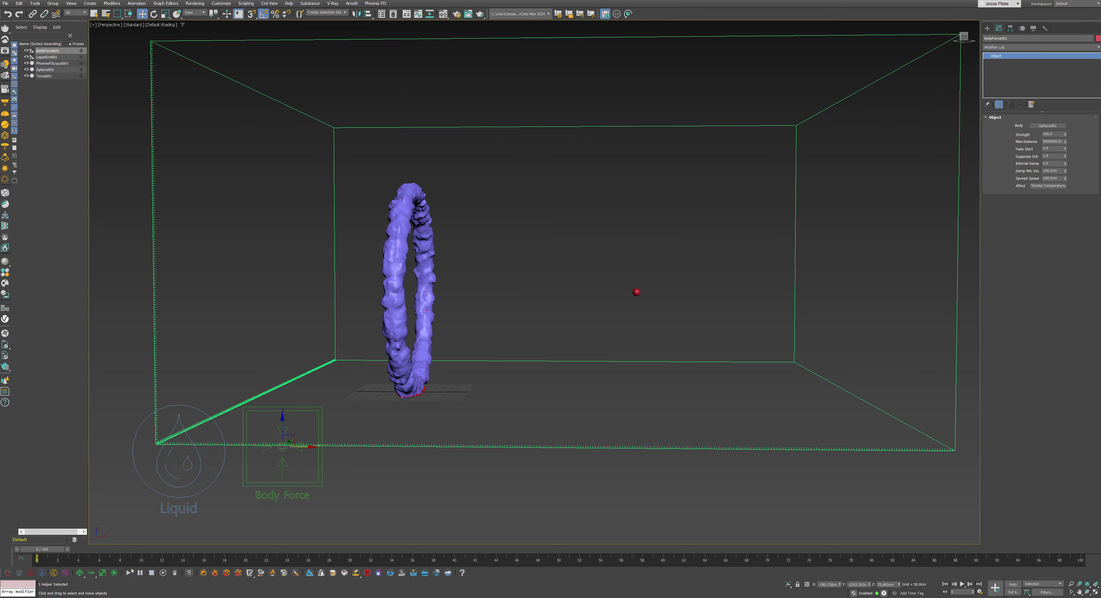
click(128, 573)
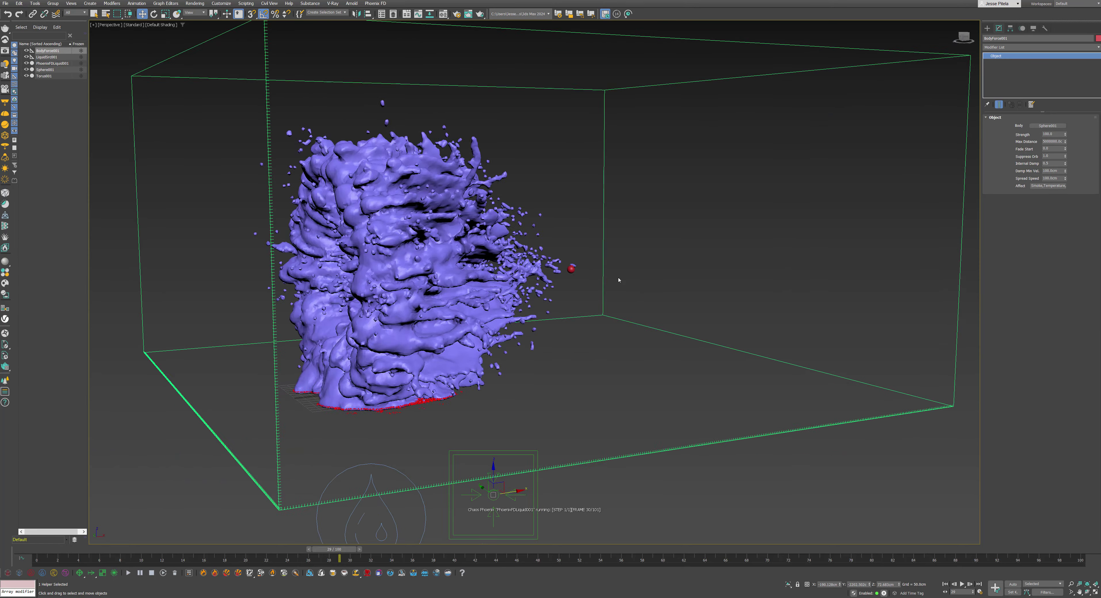
middle_drag(523, 278, 152, 580)
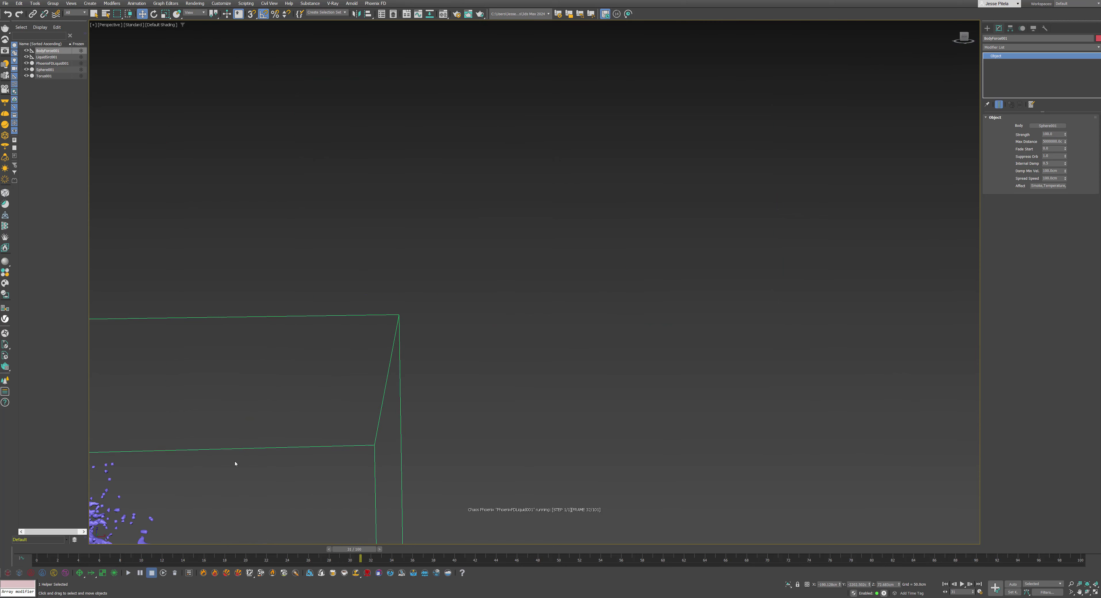
middle_drag(272, 418, 587, 205)
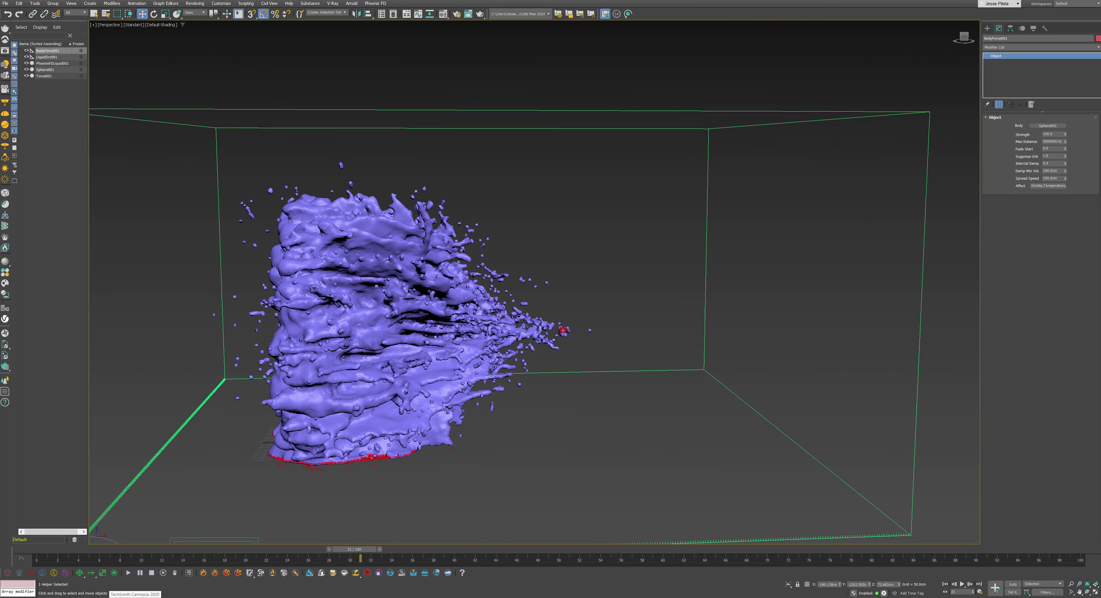
scroll(460, 314, down, 6)
alt+middle_drag(460, 314, 566, 294)
scroll(568, 293, up, 3)
- Create a tyVortex helper on the ground and align it with the sphere's center
click(986, 28)
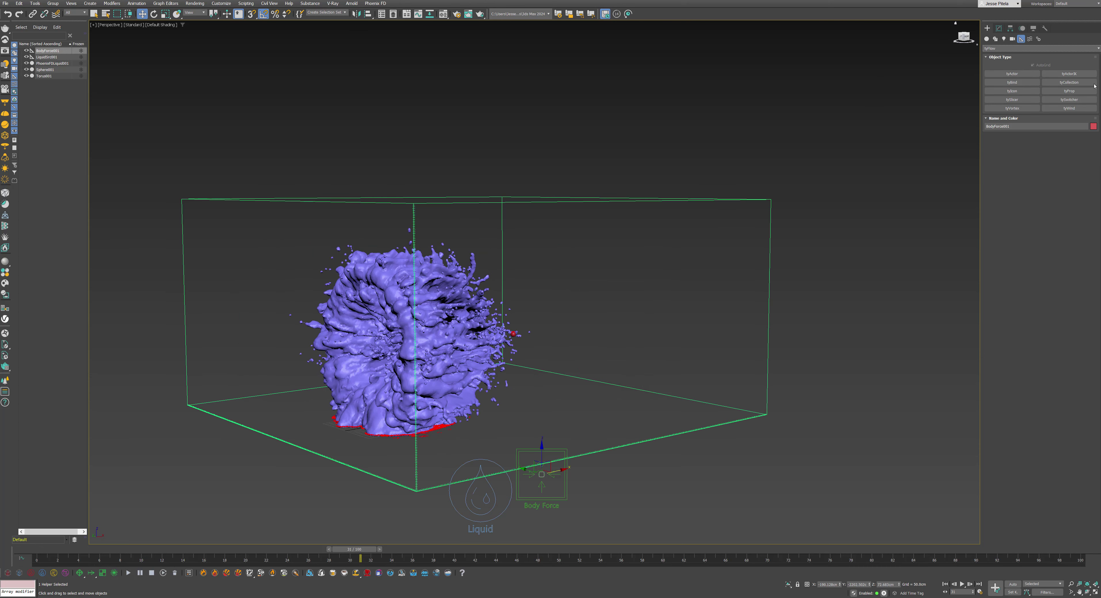
click(1012, 108)
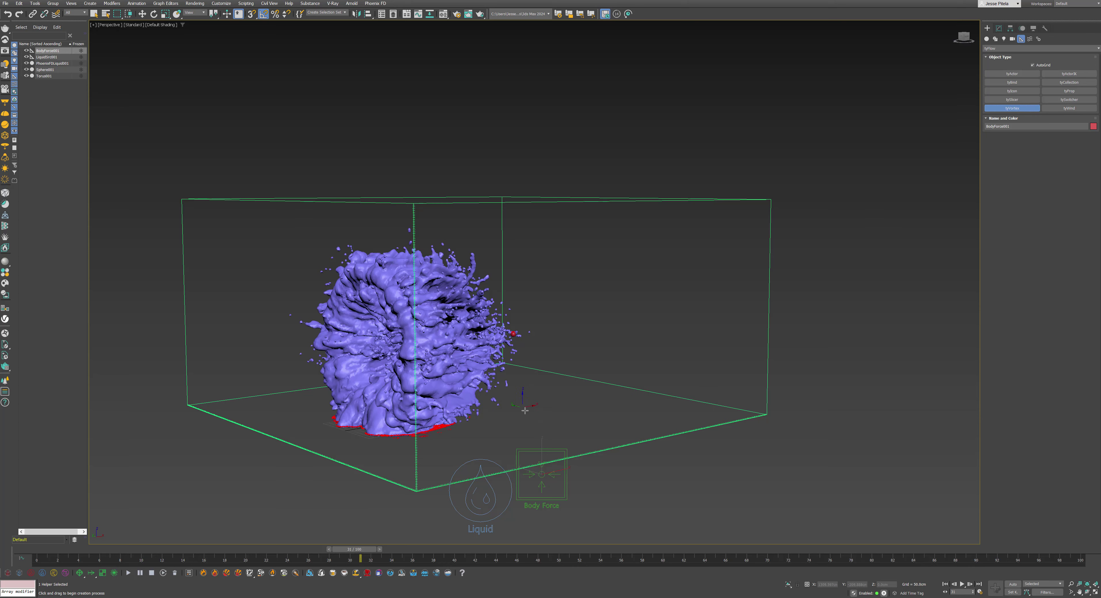
alt+middle_drag(640, 384, 590, 408)
drag(590, 408, 614, 387)
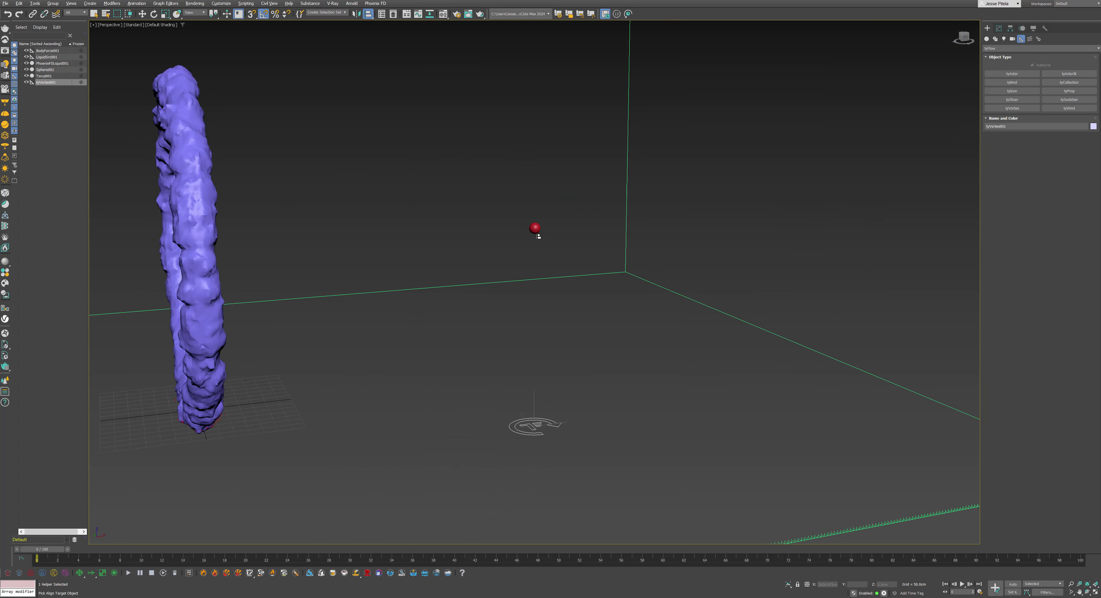
click(534, 229)
click(553, 355)
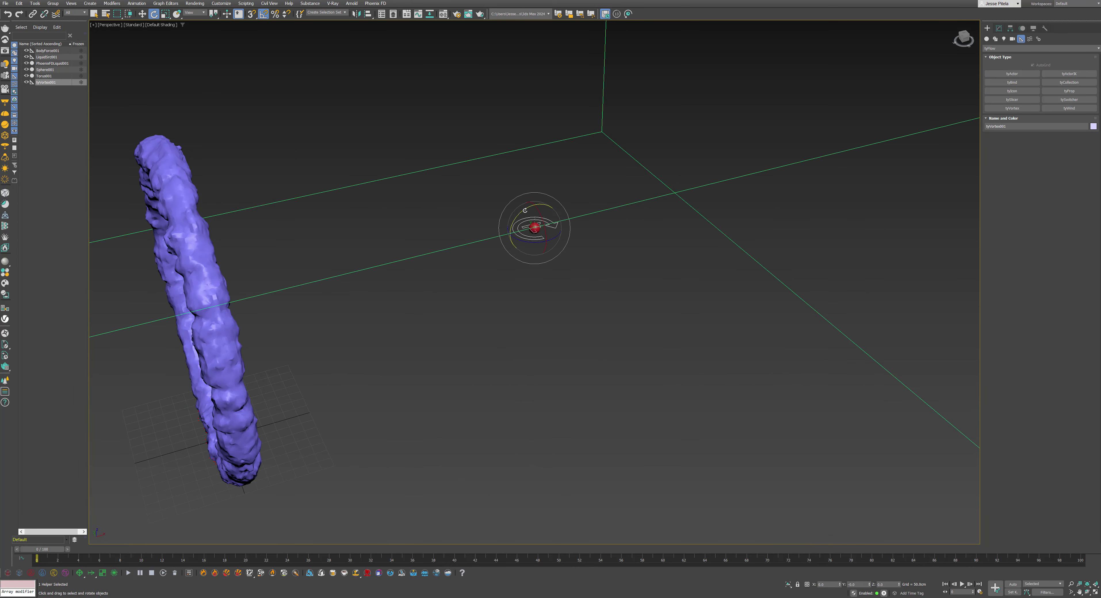
- Rotate the tyVortex upright so its axis points toward the liquid ring, and scale it down
drag(513, 205, 499, 218)
alt+middle_drag(498, 218, 467, 240)
scroll(504, 230, up, 3)
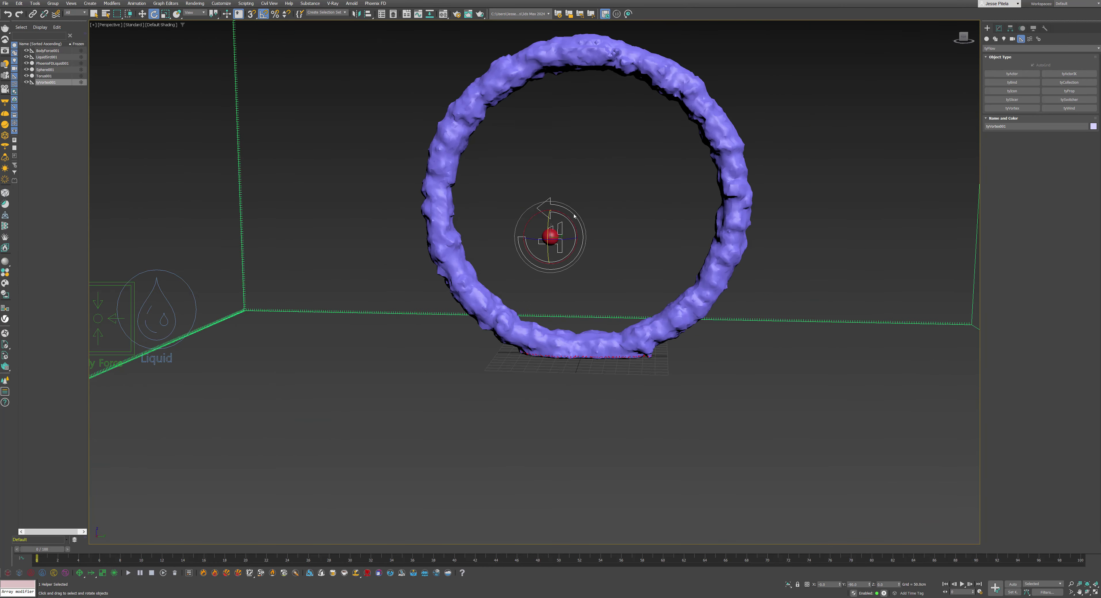
key(r)
alt+middle_drag(563, 226, 642, 251)
- Set the tyVortex's circular force to 10 cm and its pull force to 0.5 cm
double_click(1054, 130)
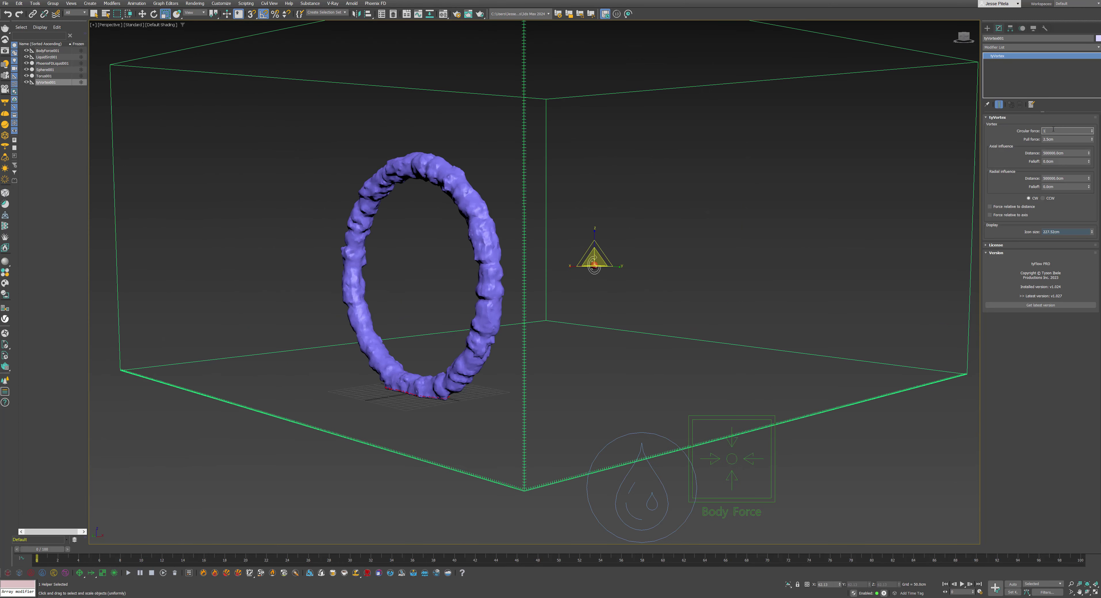
key(Return)
click(1057, 140)
key(Return)
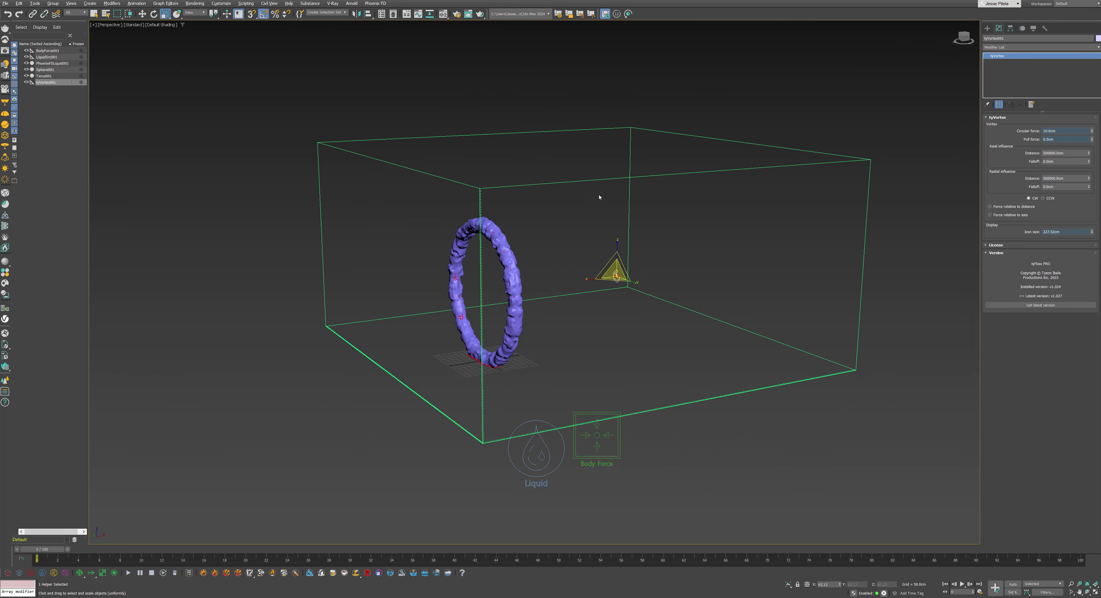
middle_drag(659, 251, 625, 261)
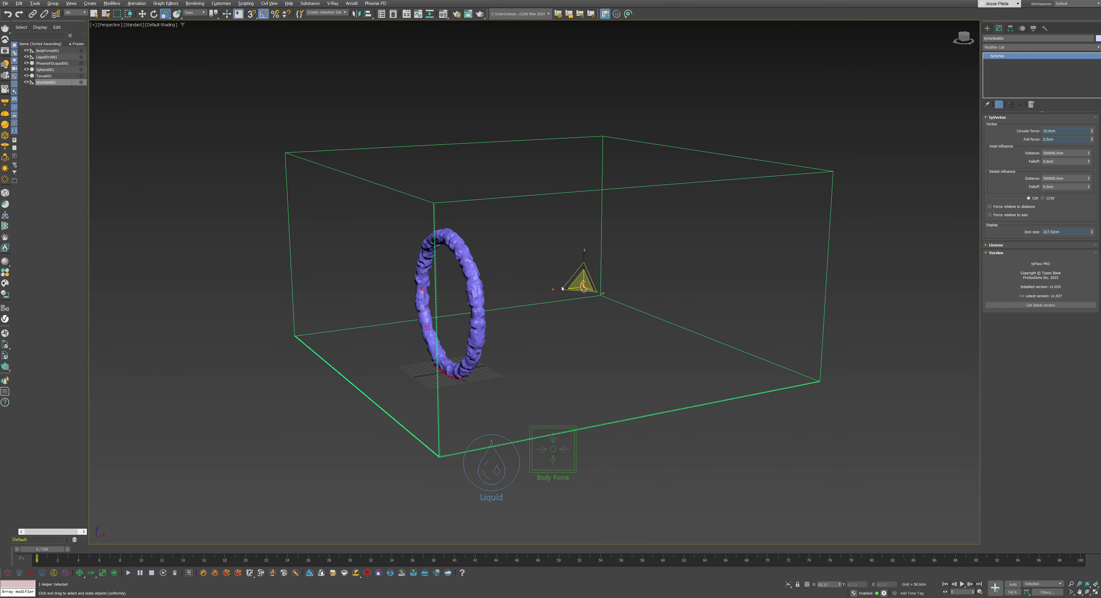
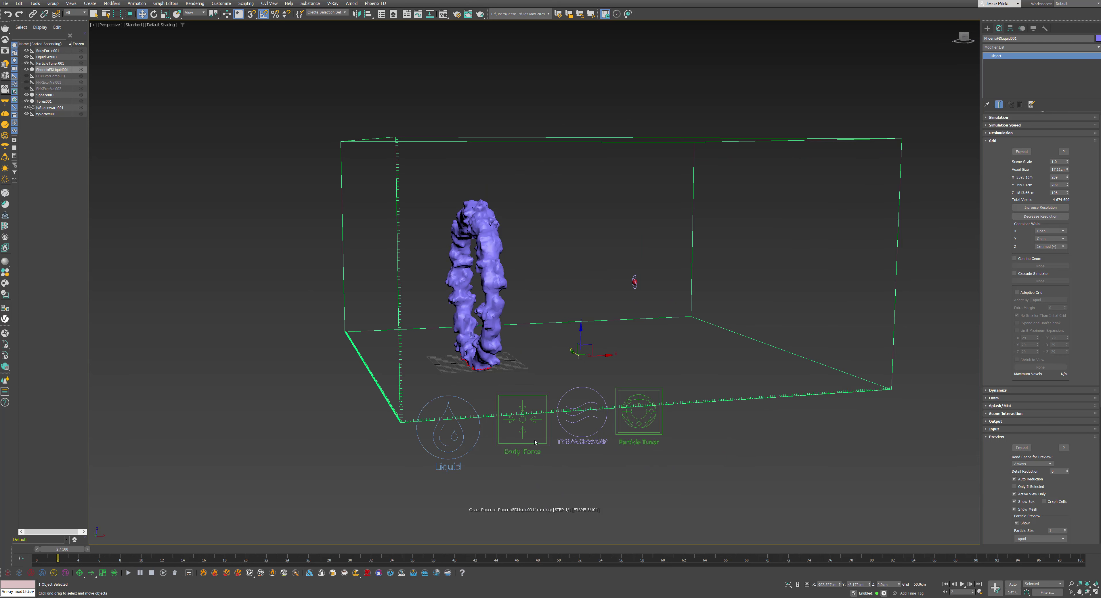
- Select the Particle Tuner and examine the running simulation's liquid from several angles
click(634, 439)
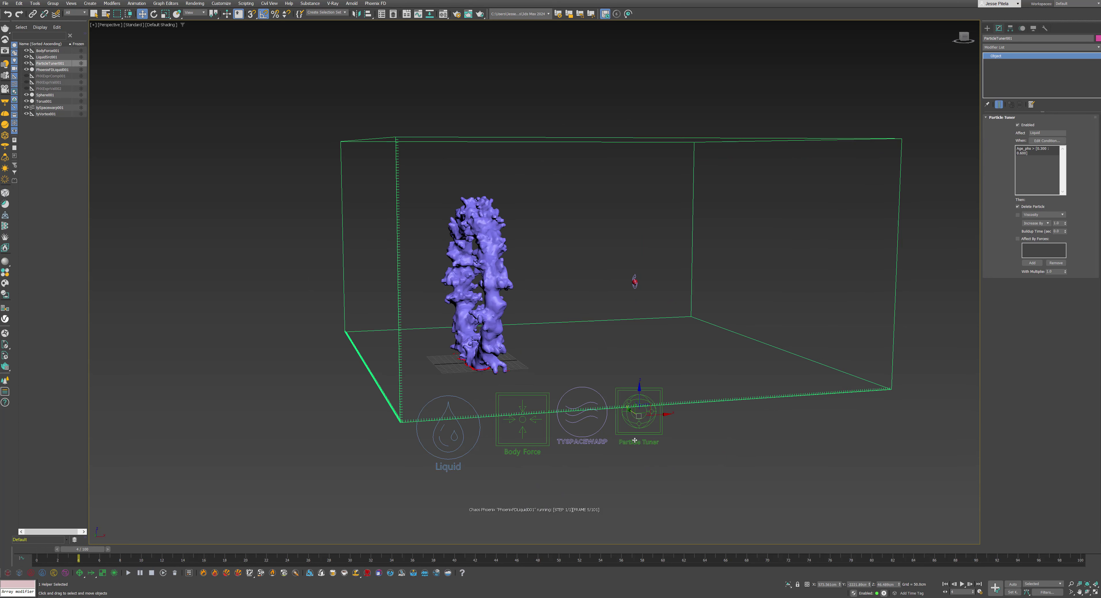
alt+middle_drag(513, 260, 632, 288)
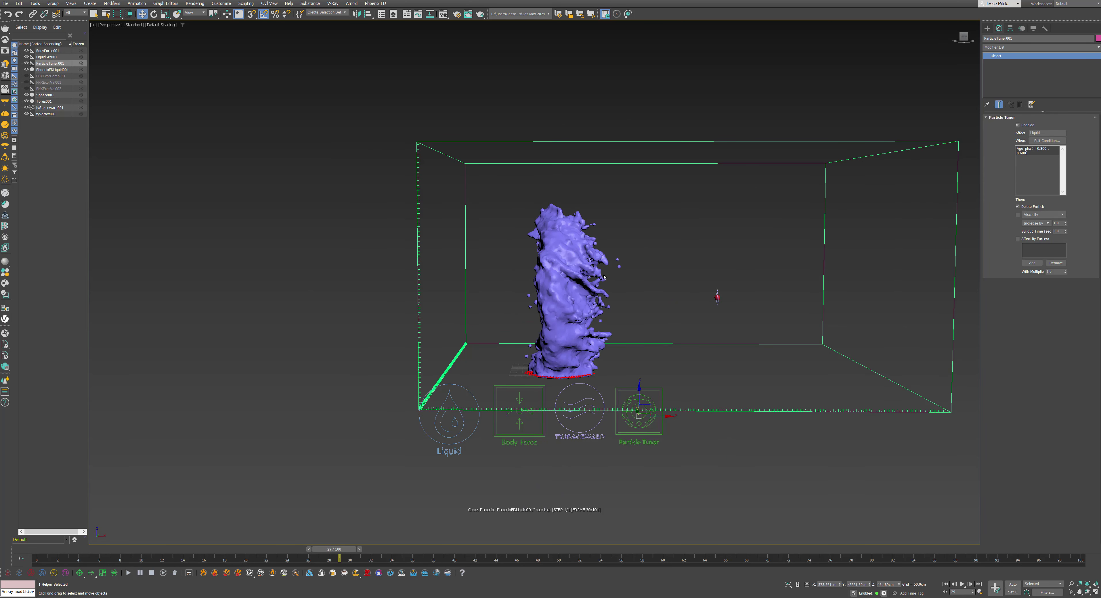
scroll(603, 277, up, 3)
scroll(589, 222, up, 2)
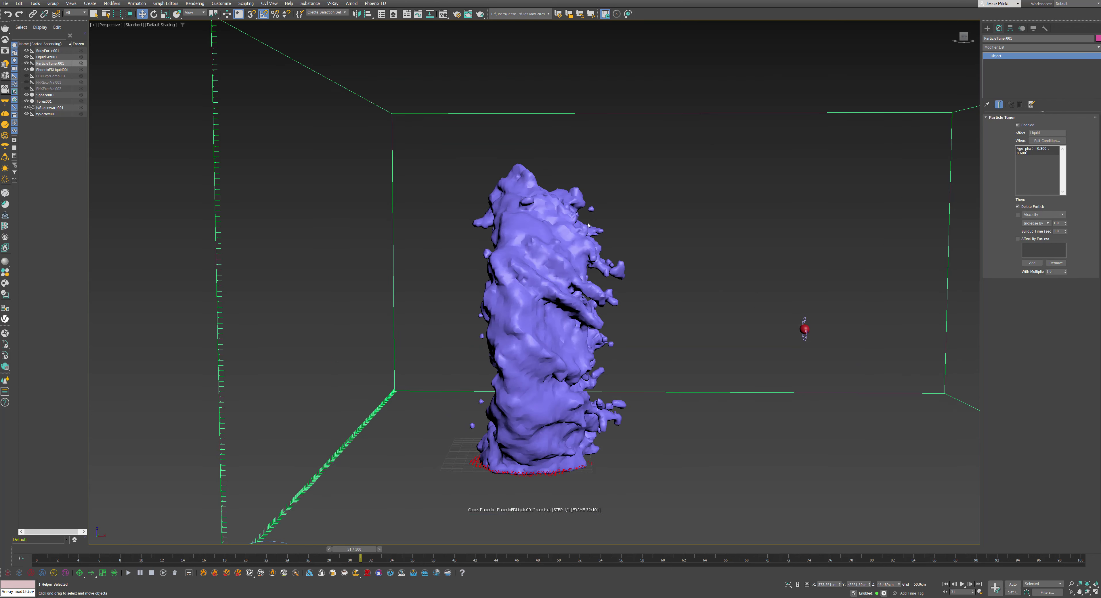
scroll(585, 280, down, 5)
alt+middle_drag(586, 280, 535, 278)
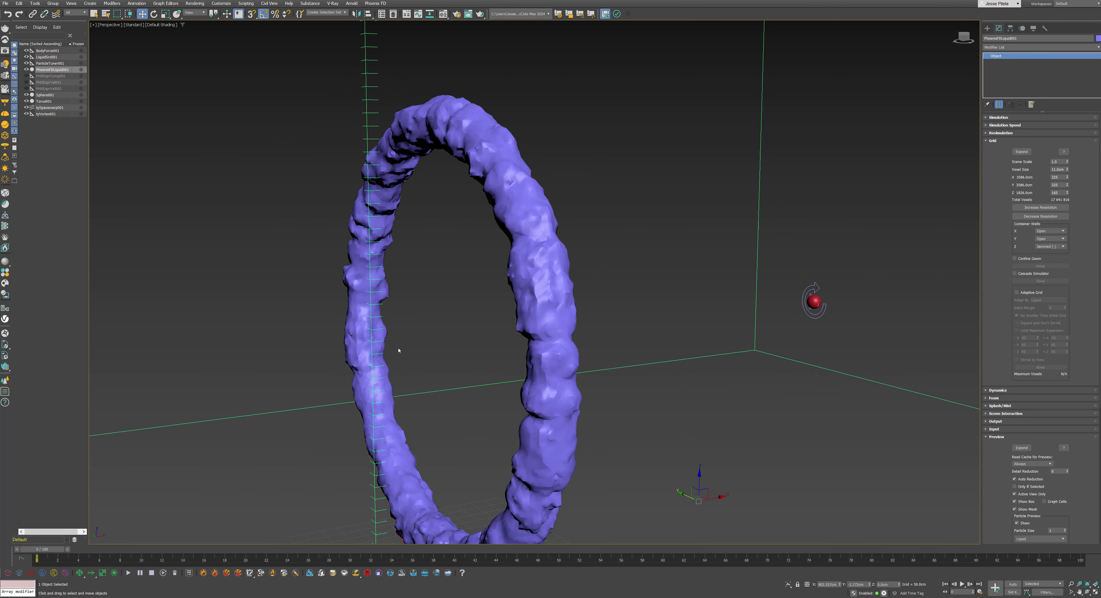
- Isolate the torus and turn off Solid Obstacle in its Chaos Phoenix properties
scroll(455, 197, down, 4)
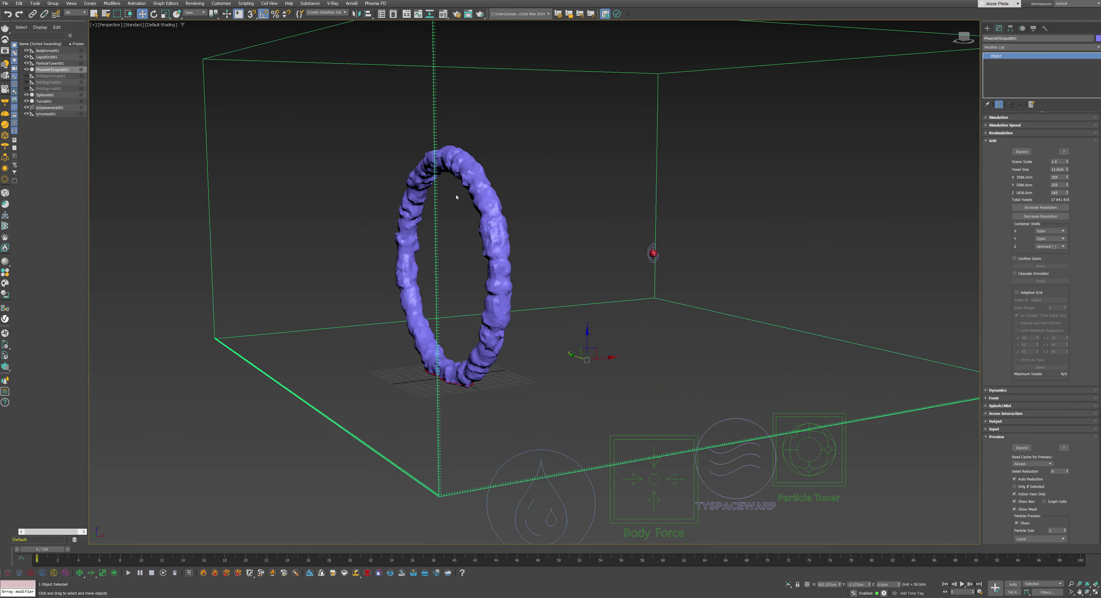
click(45, 101)
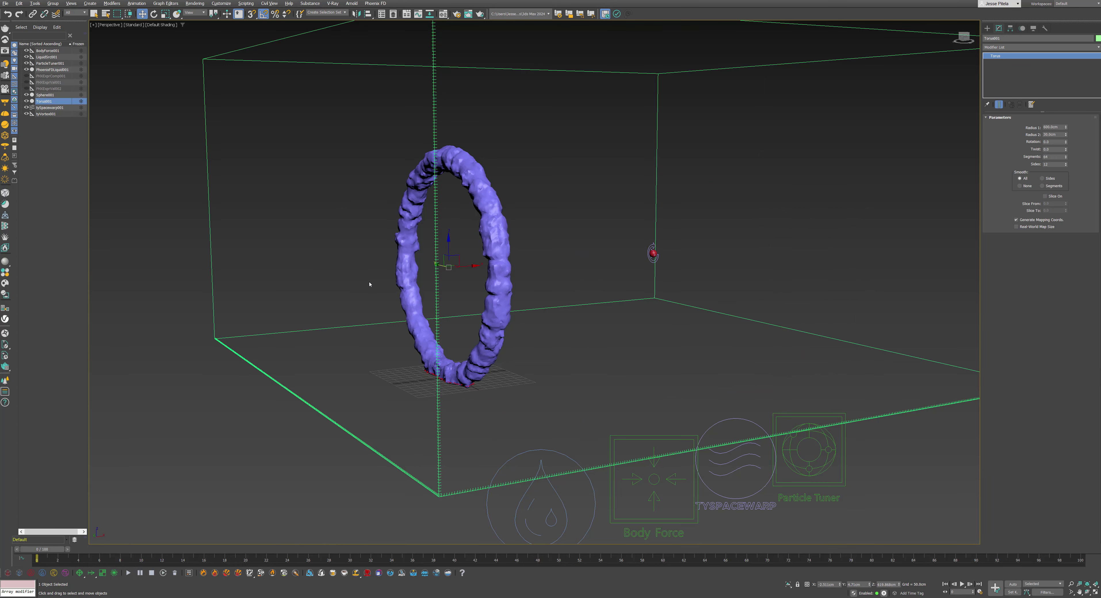
key(alt+q)
right_click(422, 305)
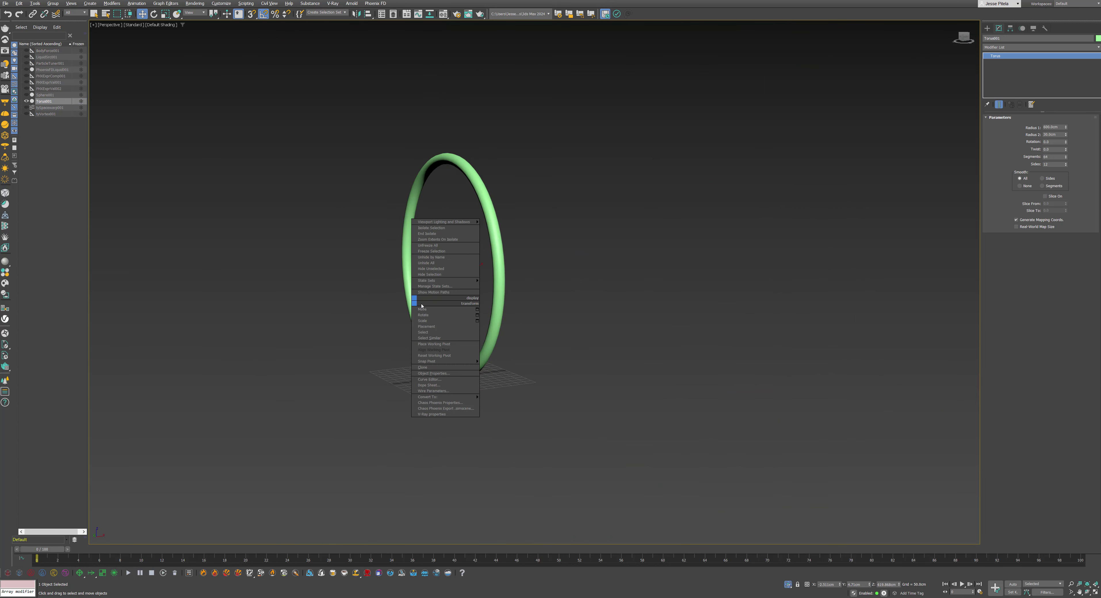
click(440, 402)
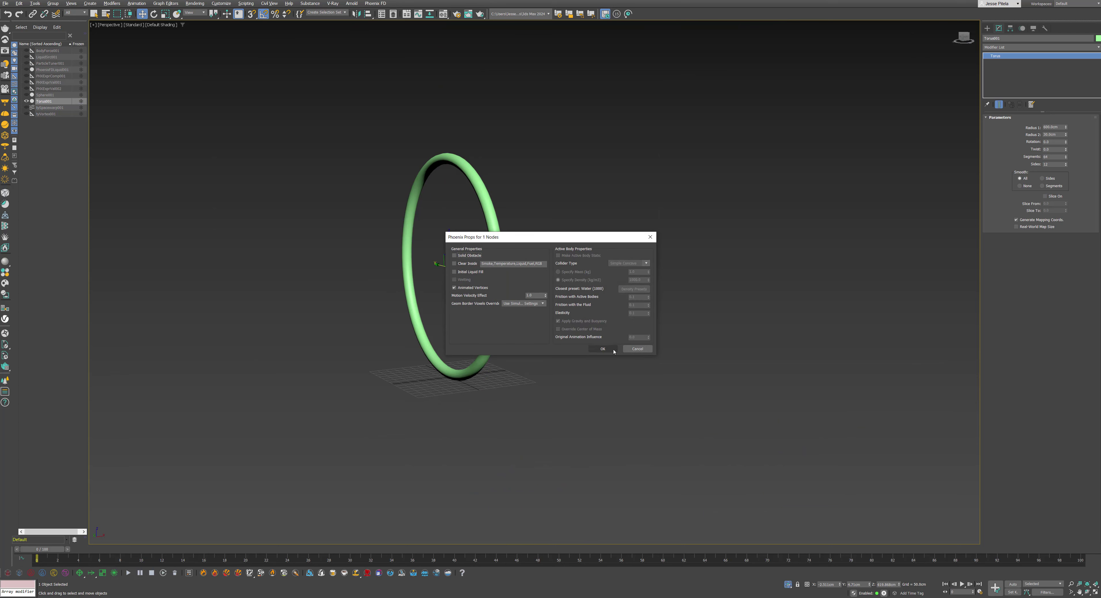
click(602, 348)
- Make the torus non-renderable in its object properties and exit isolation
right_click(499, 296)
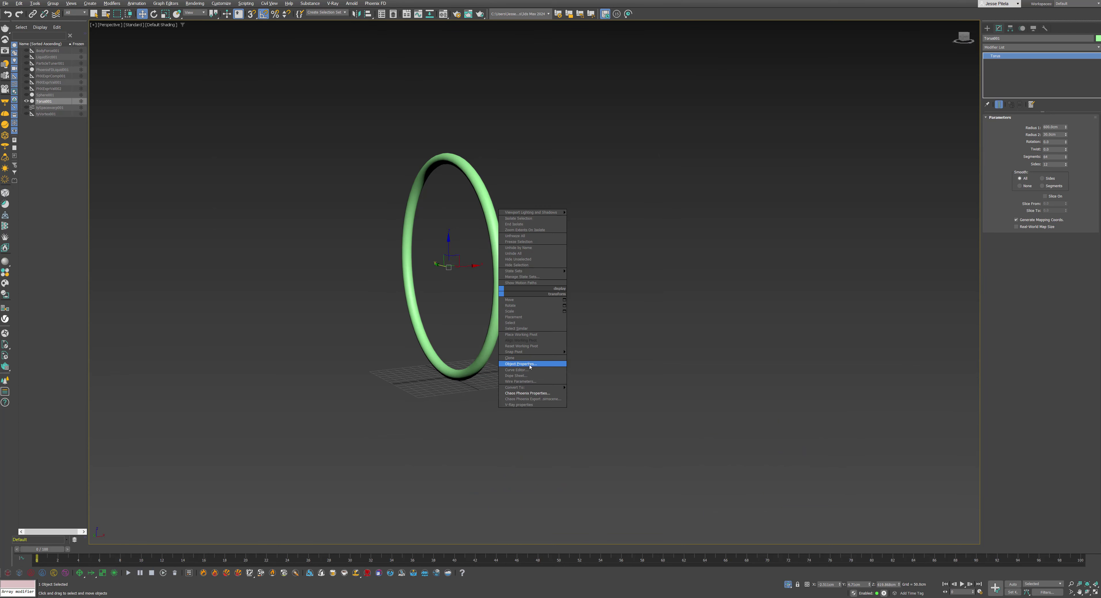
click(517, 363)
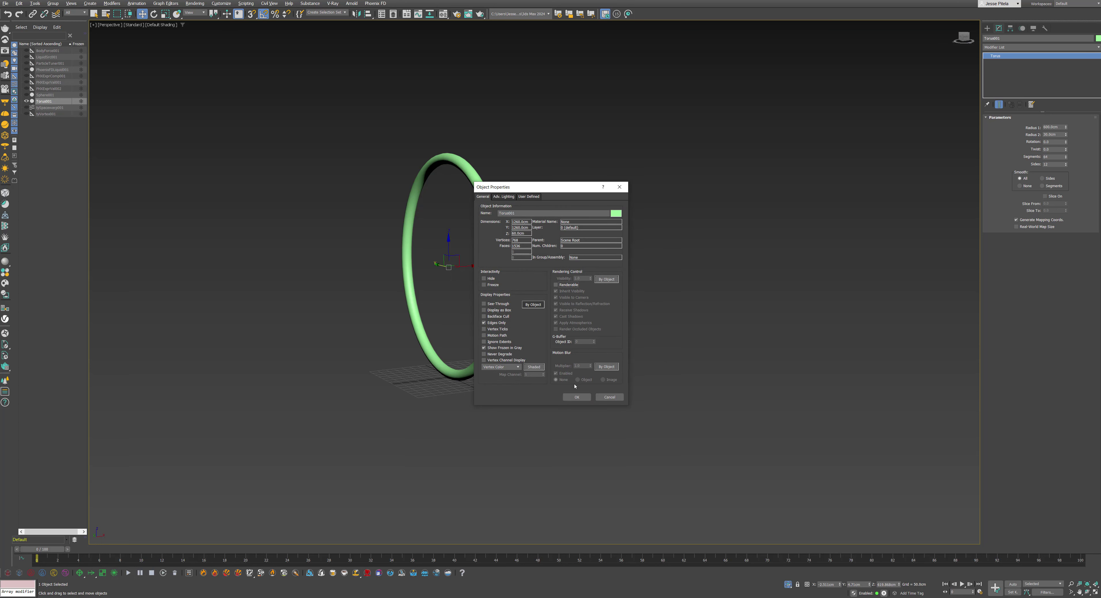
click(576, 397)
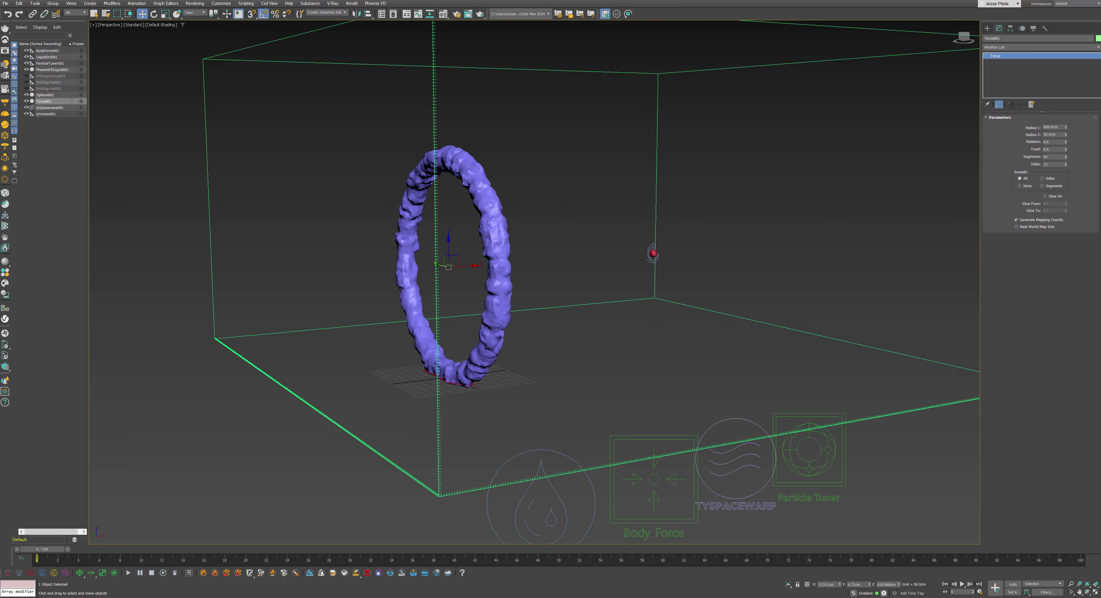
- Make the small red sphere non-renderable in its object properties
scroll(649, 261, up, 5)
click(657, 246)
right_click(655, 244)
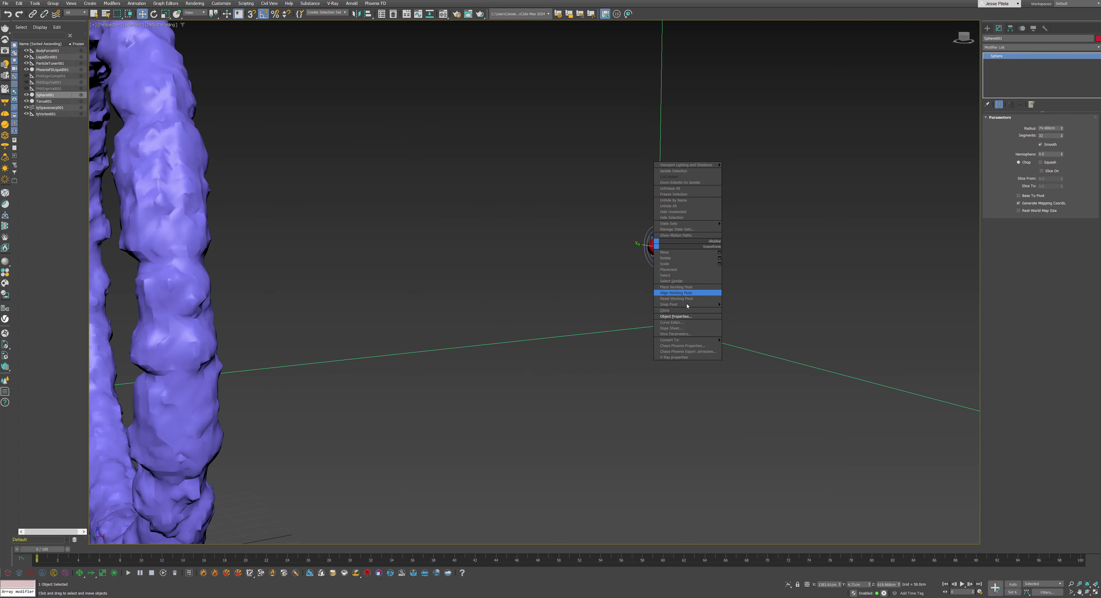
click(675, 316)
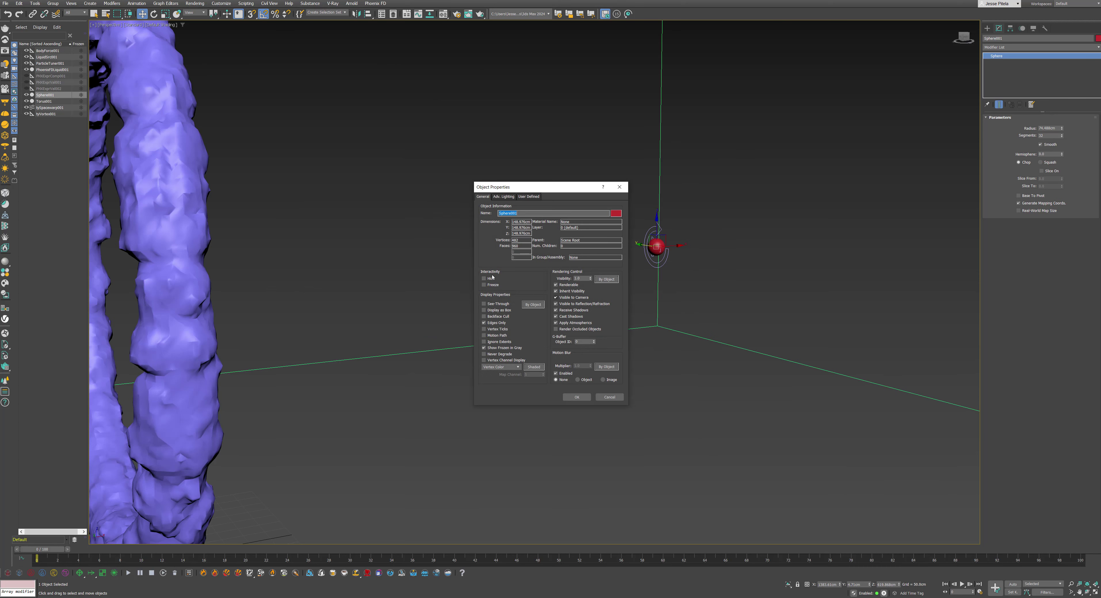
click(568, 285)
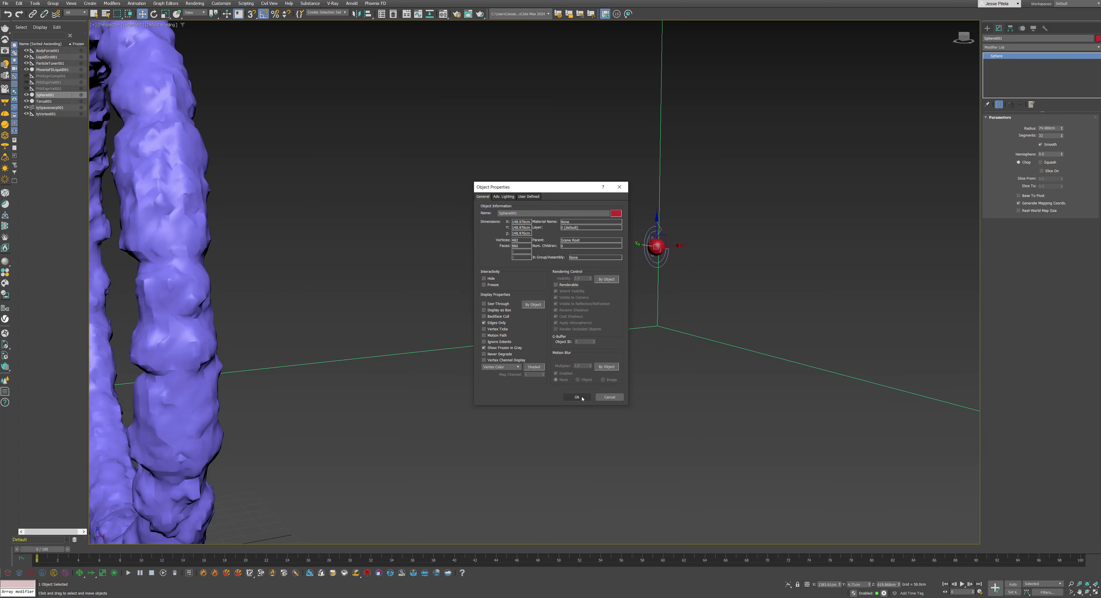
click(576, 398)
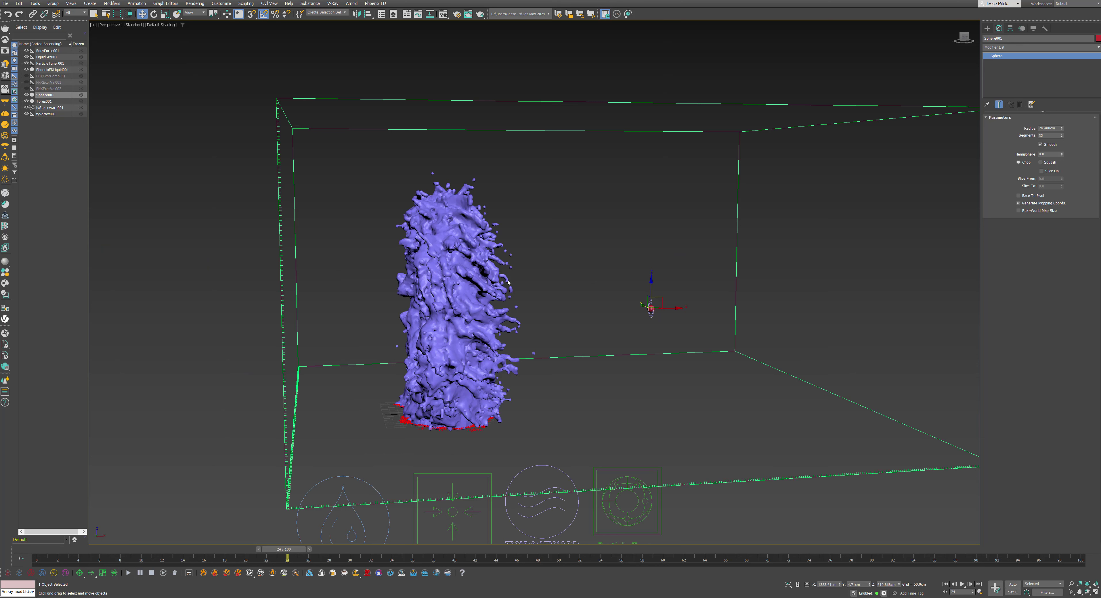
- Create a Phoenix FD Plain Force helper next to the Particle Tuner icon
click(987, 28)
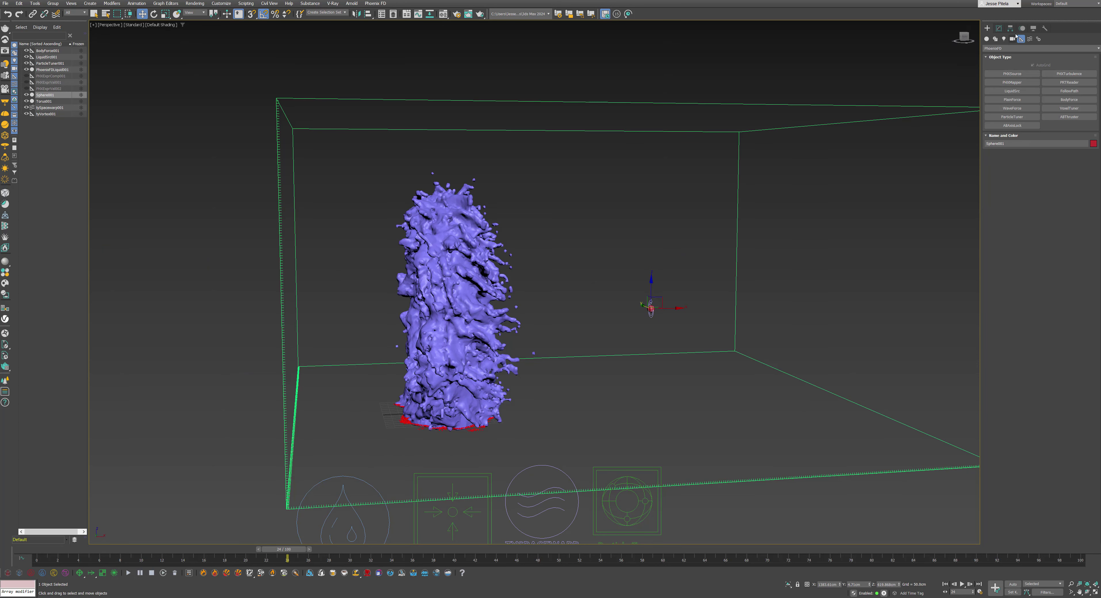
click(1013, 51)
click(1012, 51)
click(1012, 99)
scroll(710, 496, down, 5)
middle_drag(667, 489, 605, 477)
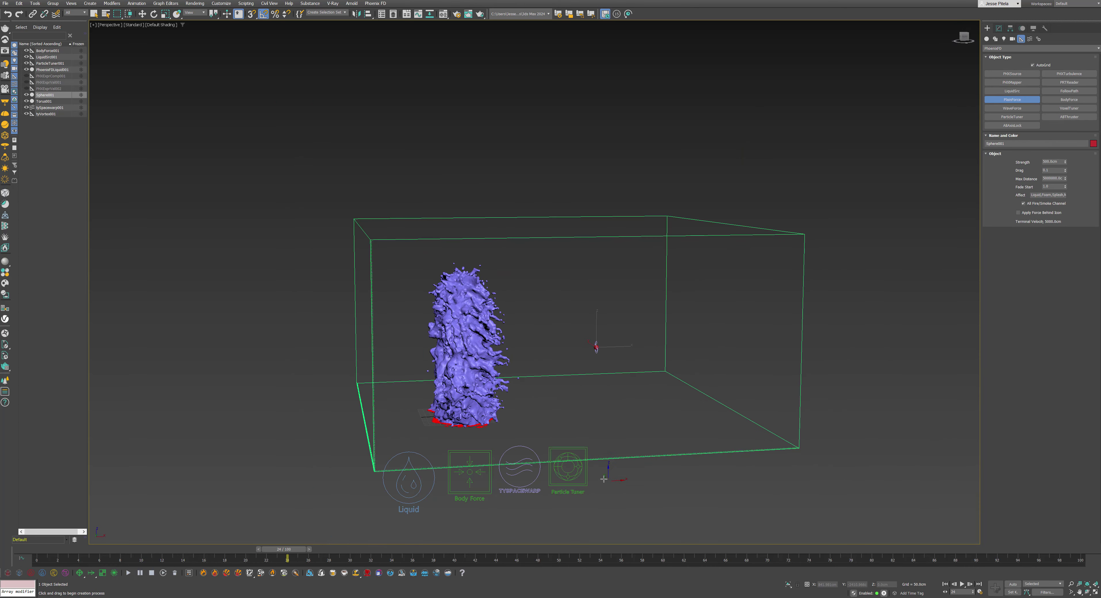
drag(607, 478, 621, 490)
right_click(620, 490)
scroll(620, 489, up, 5)
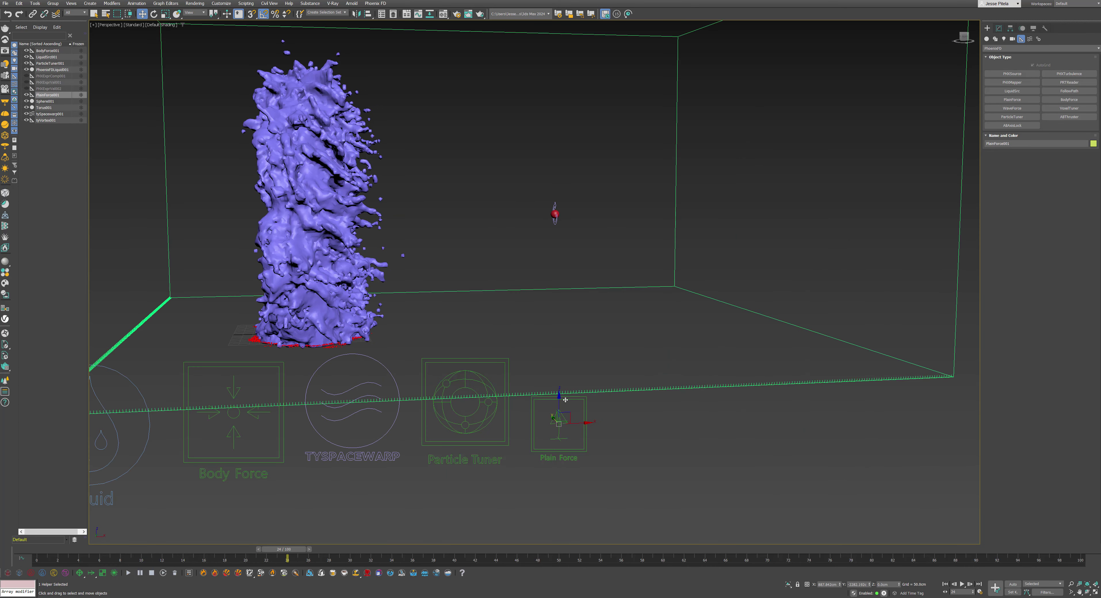
- Rotate the Plain Force 90 degrees and set its strength to 40 cm with the force applied behind the icon
key(e)
drag(565, 400, 590, 410)
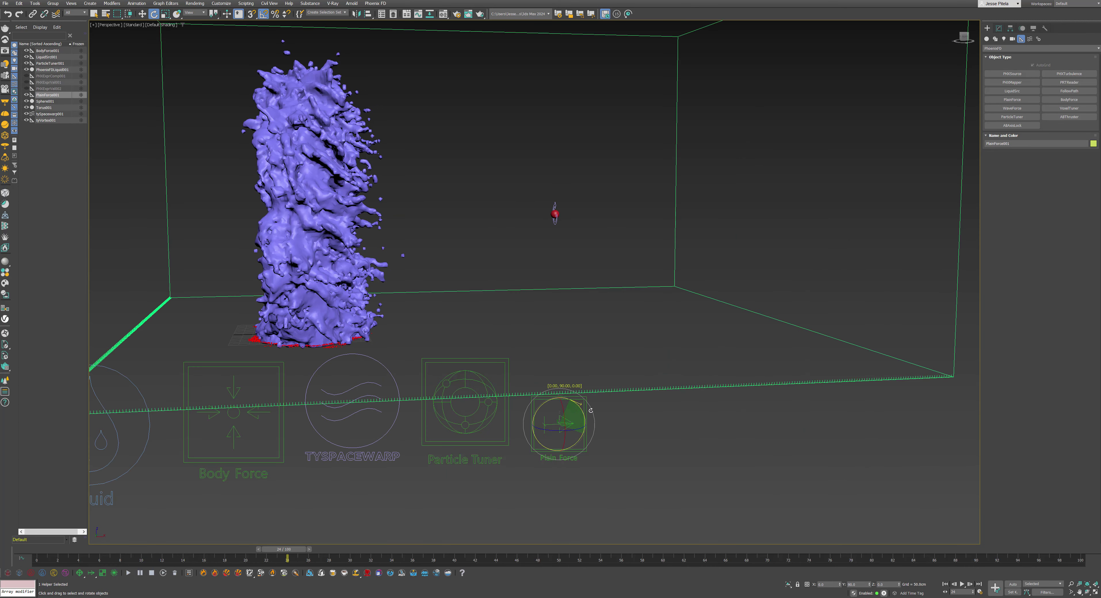
click(999, 28)
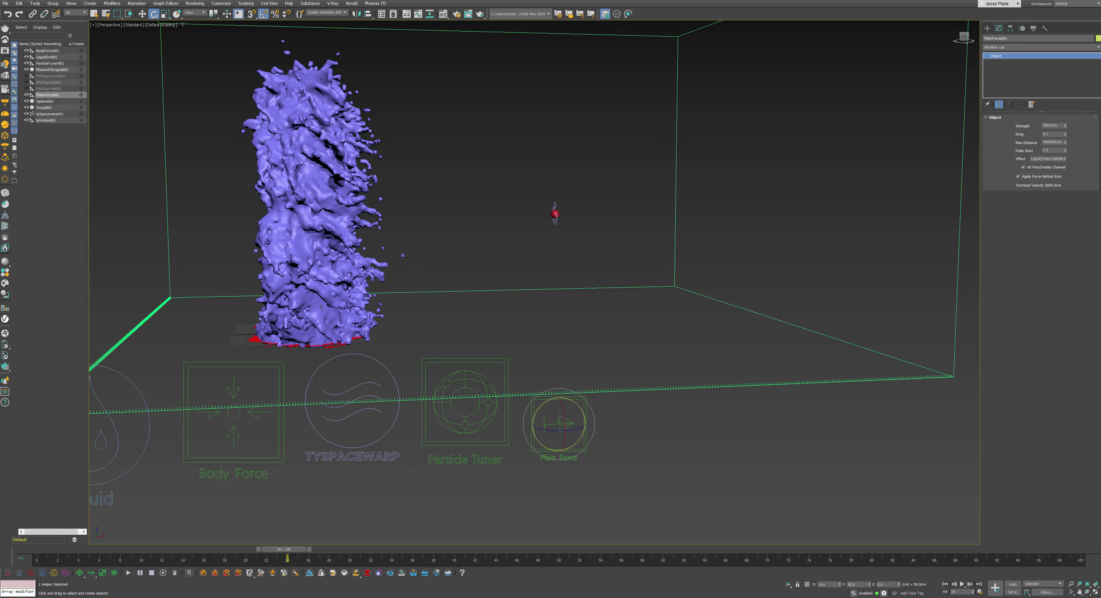
double_click(1052, 126)
text(40)
key(Return)
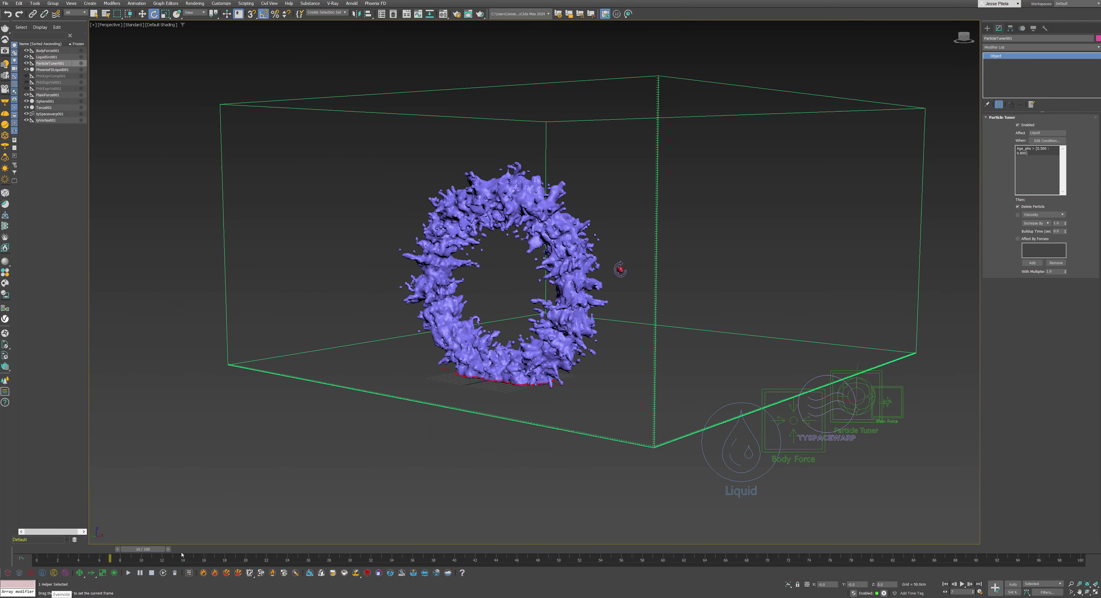
- Set the Particle Tuner's age condition to a random threshold between 0.7 and 1.2
drag(163, 554, 303, 554)
middle_drag(645, 348, 489, 251)
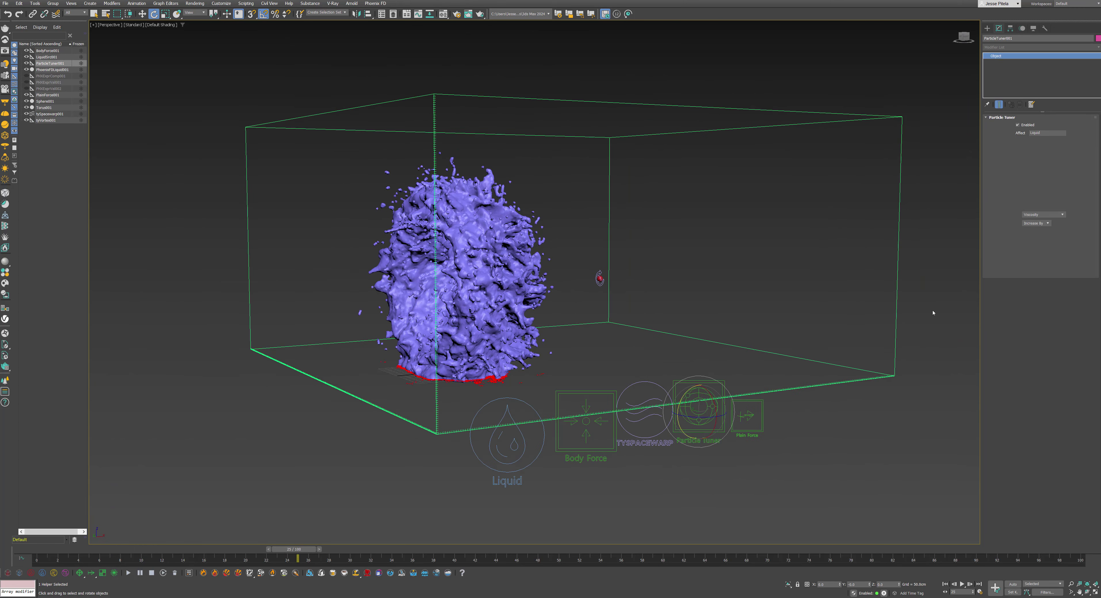
click(1040, 141)
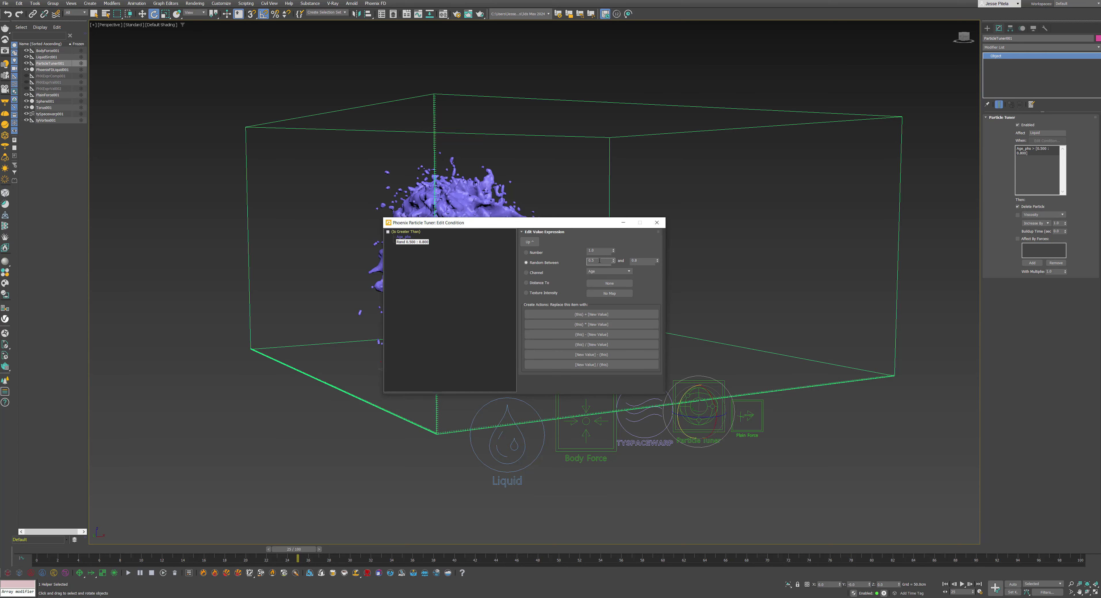
key(Tab)
click(656, 222)
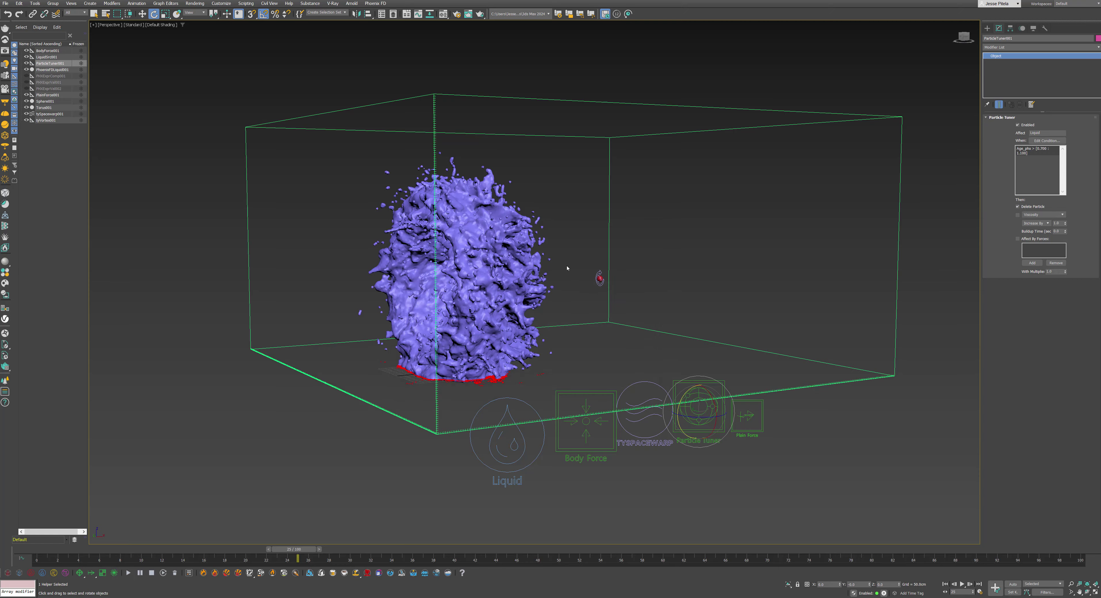
- Enable foam on the liquid simulator and accept the creation of a Particle Shader for it
alt+middle_drag(551, 269, 524, 268)
middle_drag(523, 268, 556, 285)
scroll(557, 263, up, 3)
drag(235, 548, 285, 558)
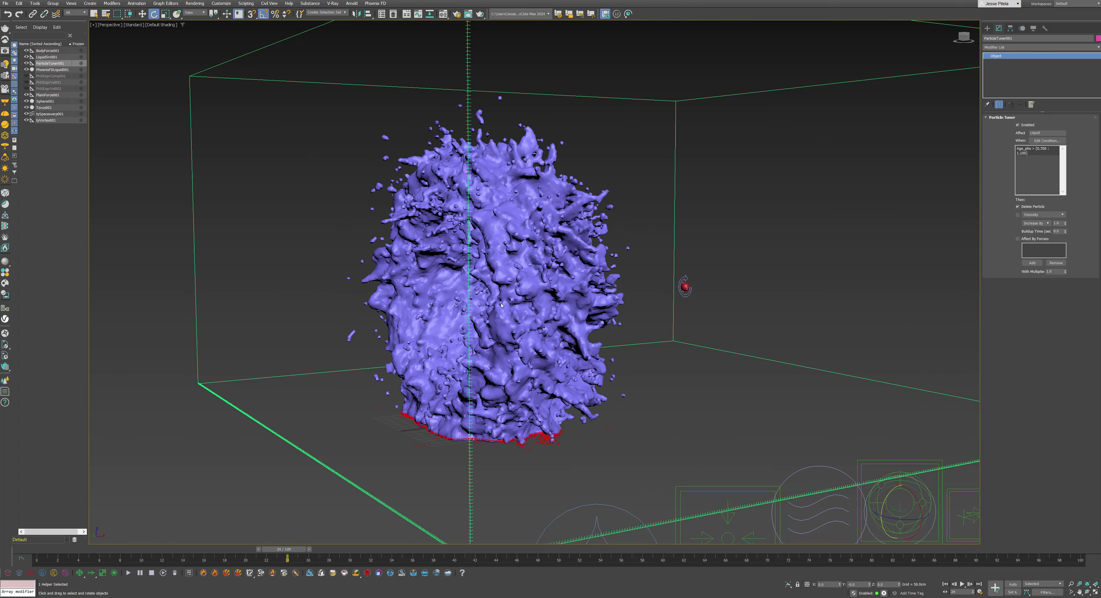
scroll(487, 313, down, 3)
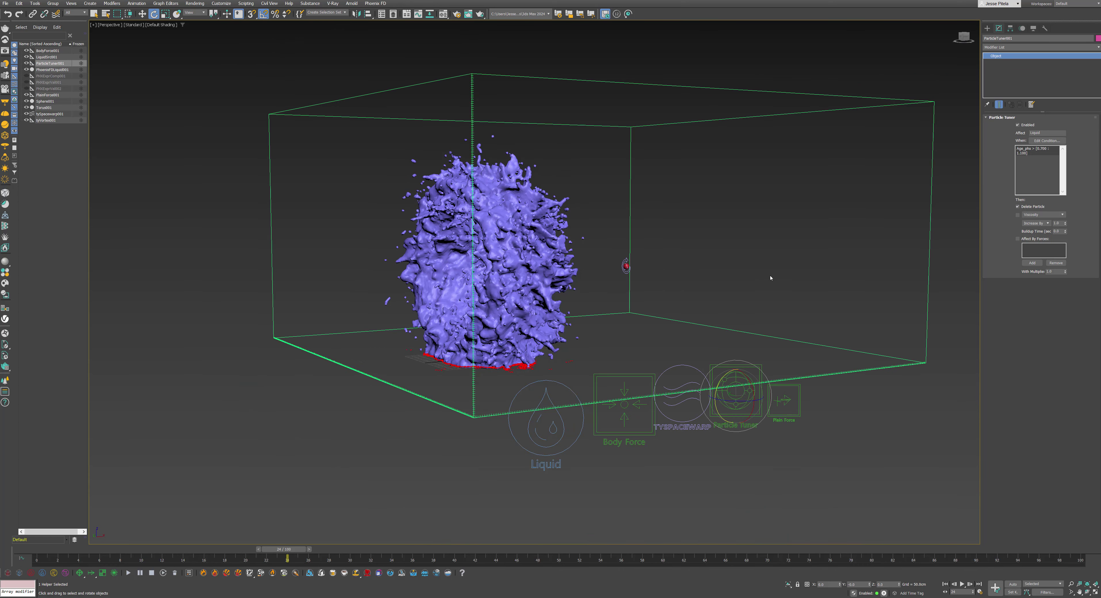
drag(803, 351, 742, 237)
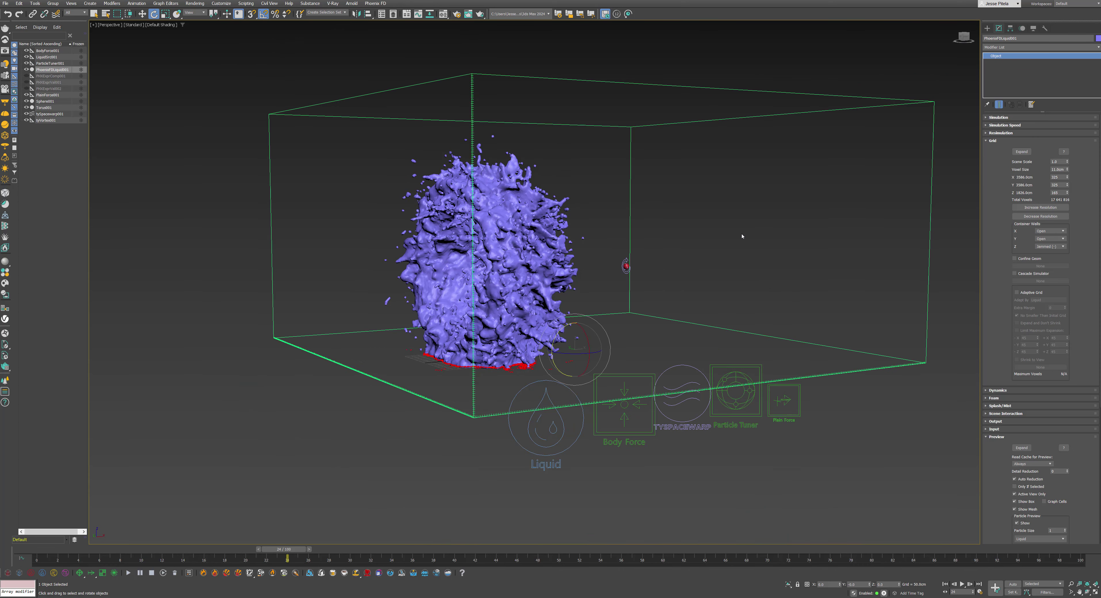
click(998, 141)
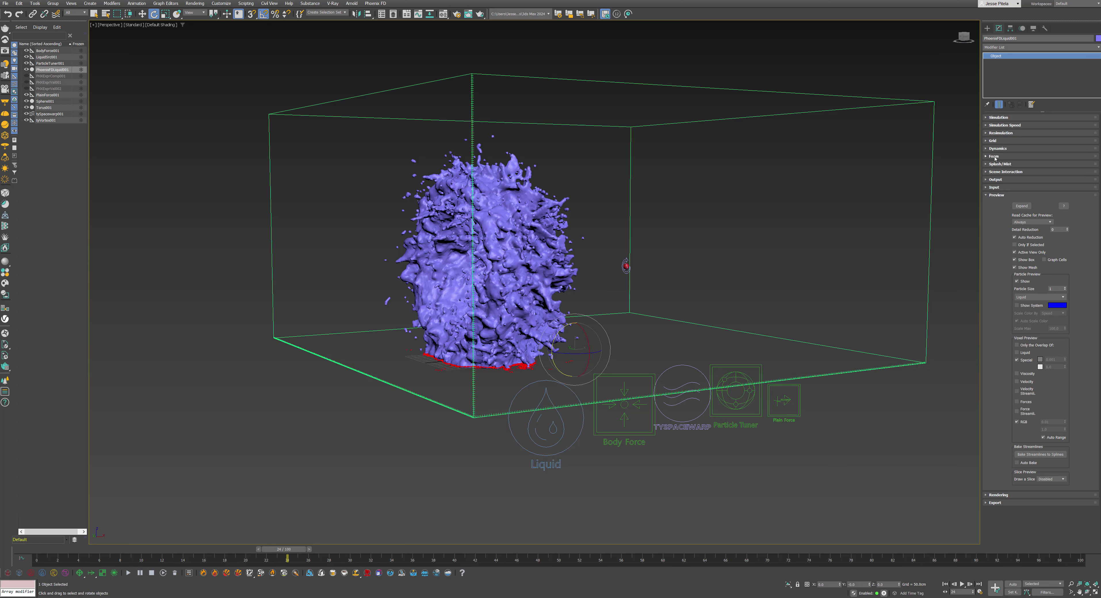
click(994, 156)
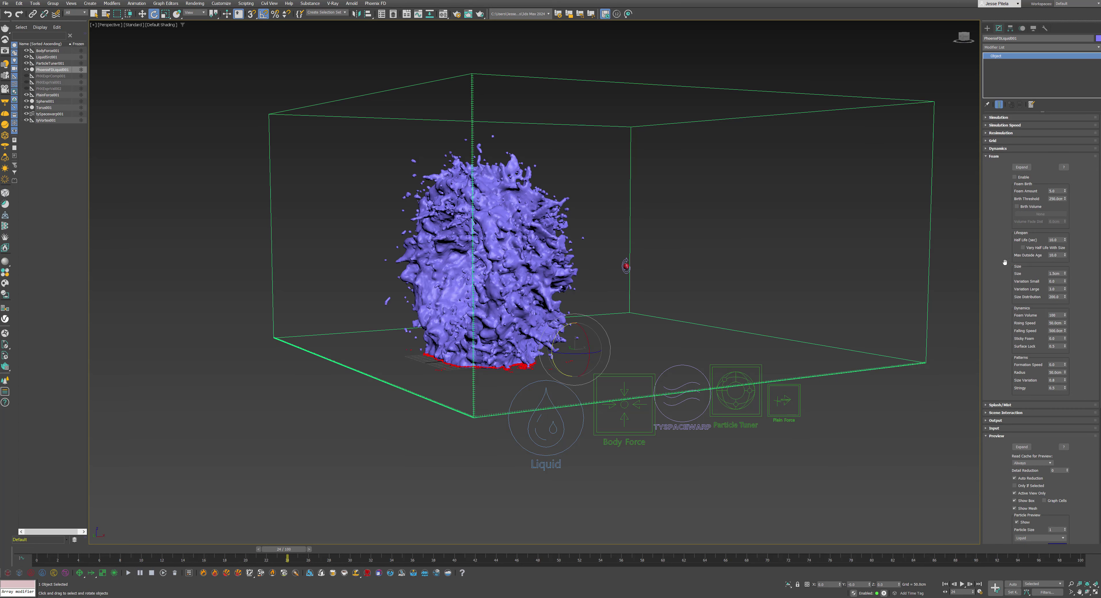
click(1014, 177)
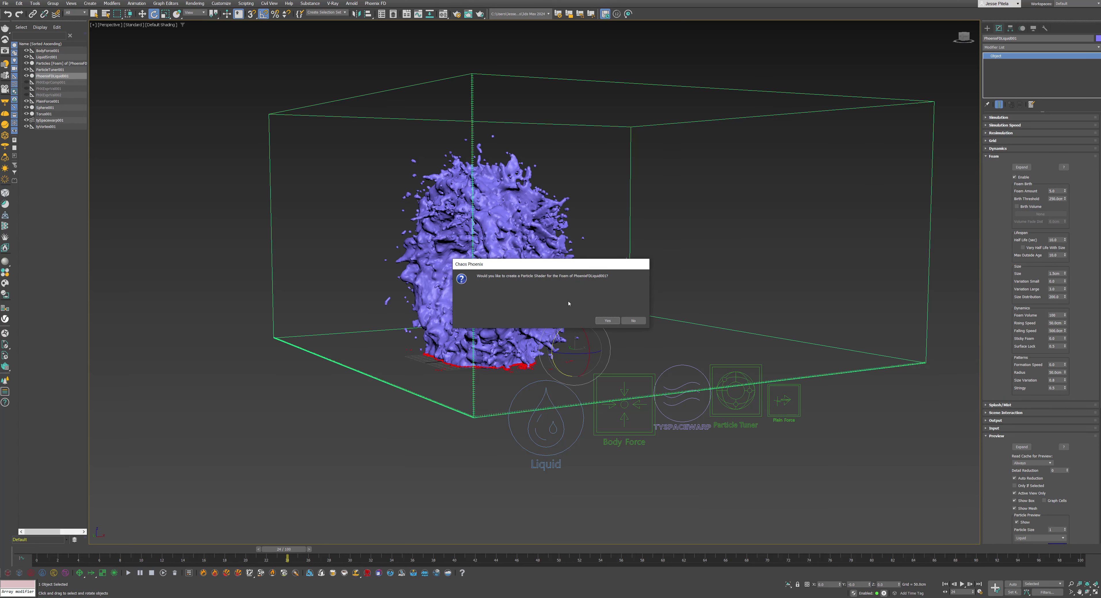
click(597, 320)
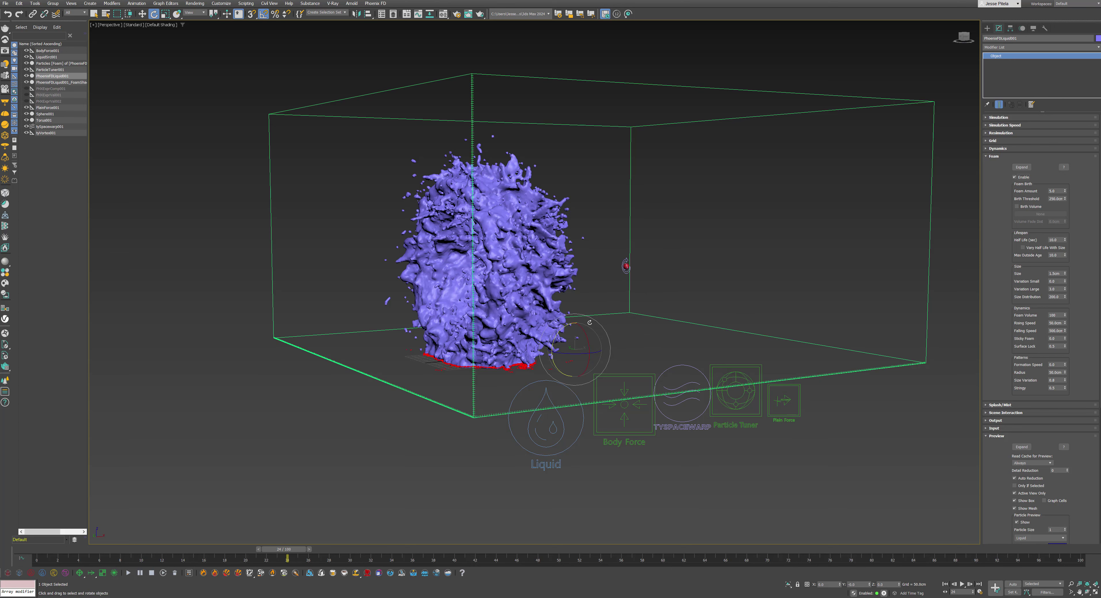
- Move the foam's Particle Shader icon in line with the other helper icons beside the simulation grid
scroll(594, 332, down, 5)
click(722, 316)
mouse_move(722, 315)
alt+middle_down()
mouse_move(740, 346)
mouse_move(712, 329)
alt+middle_up()
key(w)
drag(752, 341, 495, 460)
key(r)
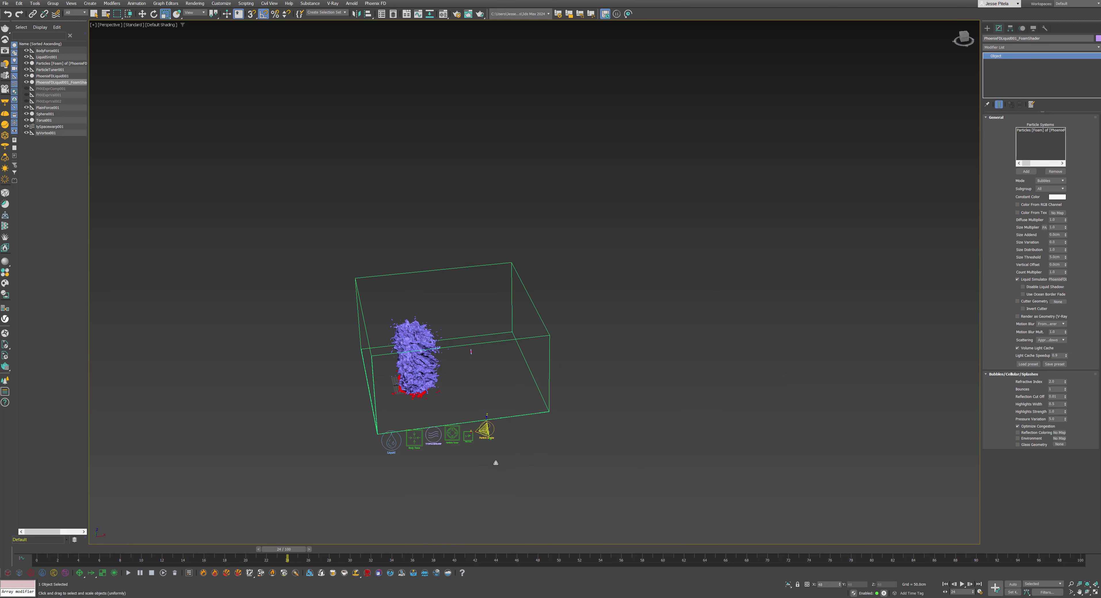
alt+middle_drag(494, 460, 497, 466)
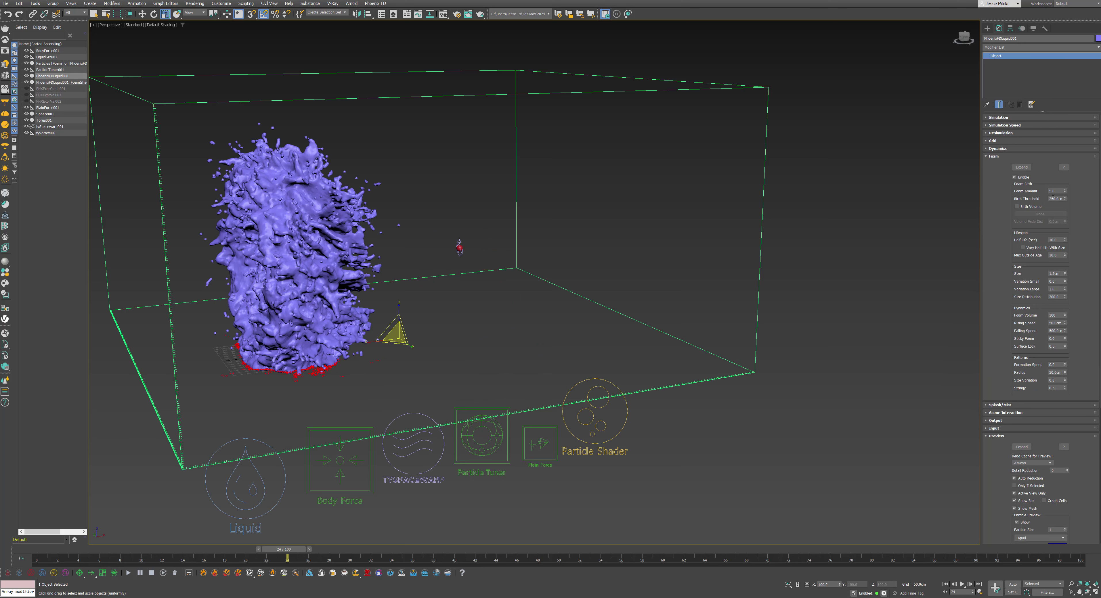
- Adjust the simulator's foam birth, half life, size and falling speed settings, entering 2 for the rising speed
double_click(1058, 192)
double_click(1053, 200)
double_click(1058, 240)
click(1051, 289)
double_click(1054, 322)
text(2)
double_click(1056, 330)
click(994, 157)
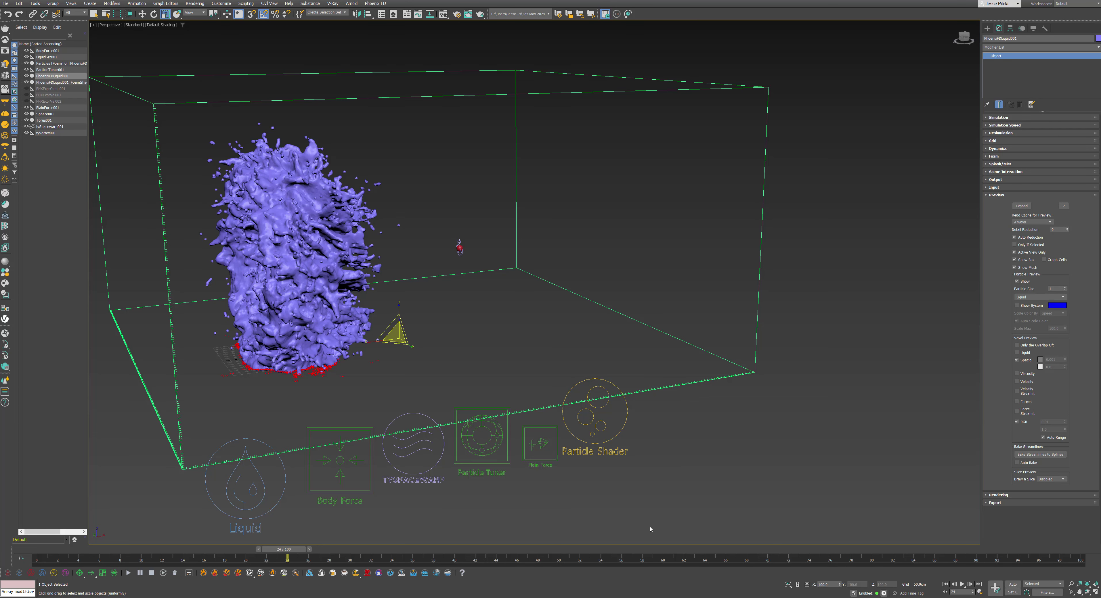
- Switch to the video player and study the foam in the water portal reference clip
key(alt+Tab)
click(424, 172)
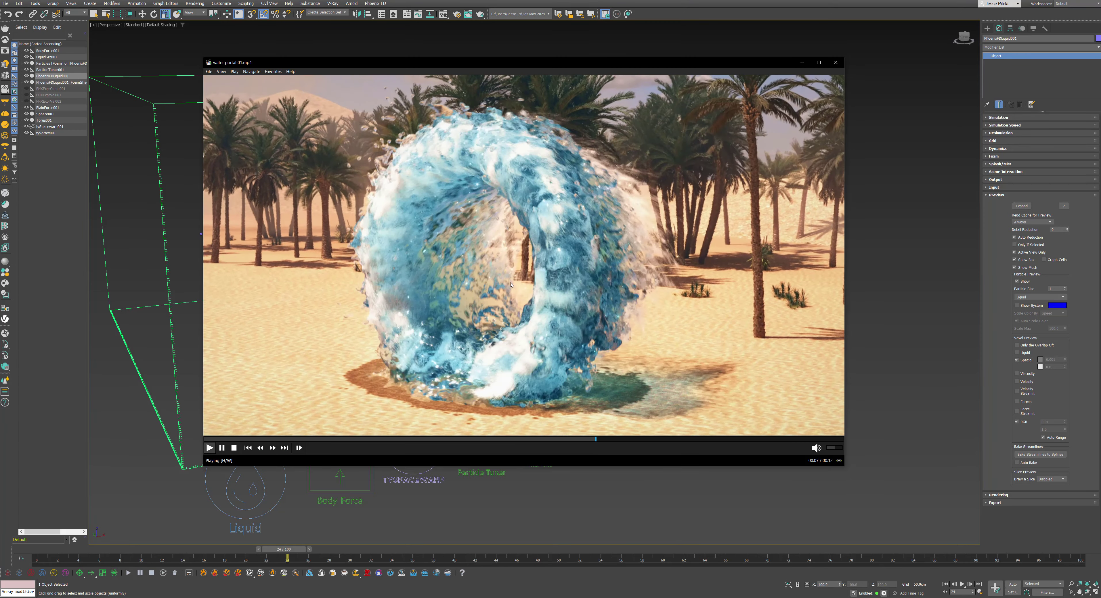
click(423, 172)
click(486, 157)
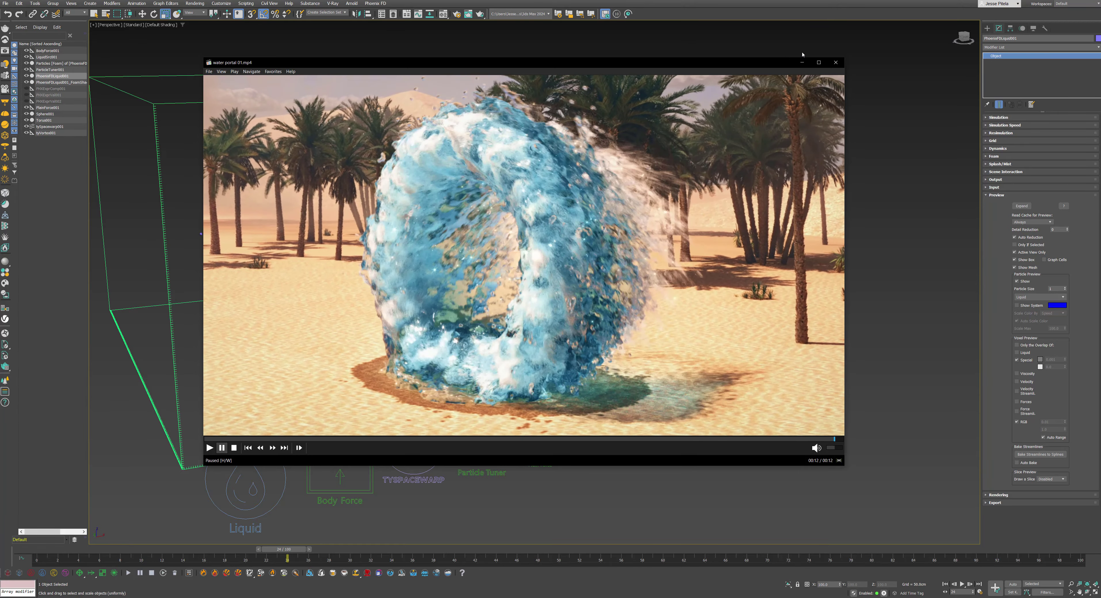
click(802, 63)
- Enable particle emission on the Liquid source with type Foam and an amount of 20
middle_drag(444, 462, 487, 428)
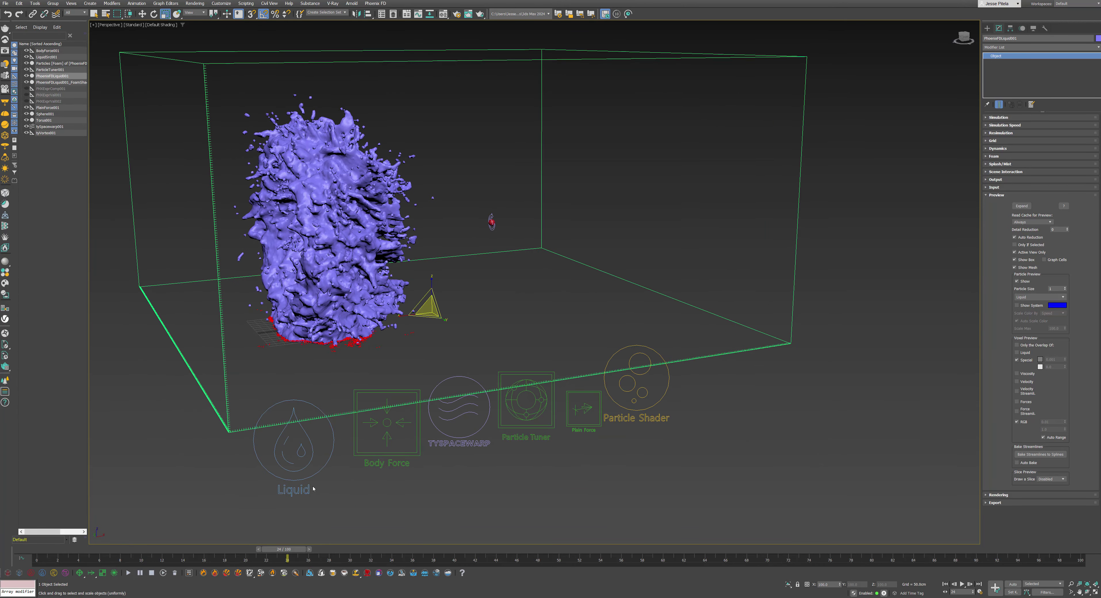
click(291, 488)
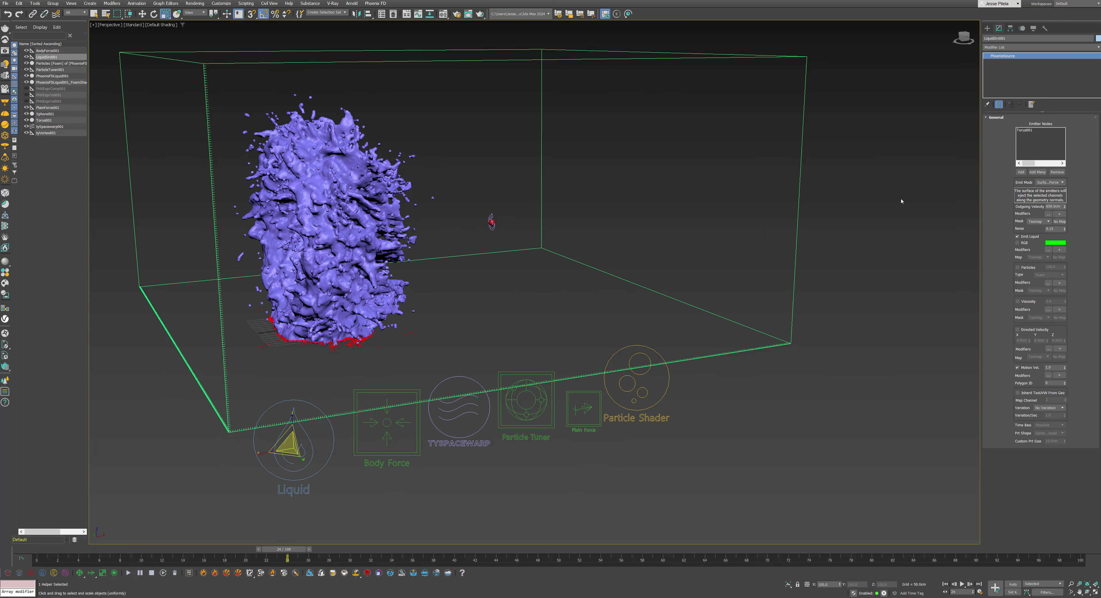
click(1018, 267)
double_click(1059, 266)
- Play the reference clip in the video player to examine the foam emitted around the ring
key(alt+Tab)
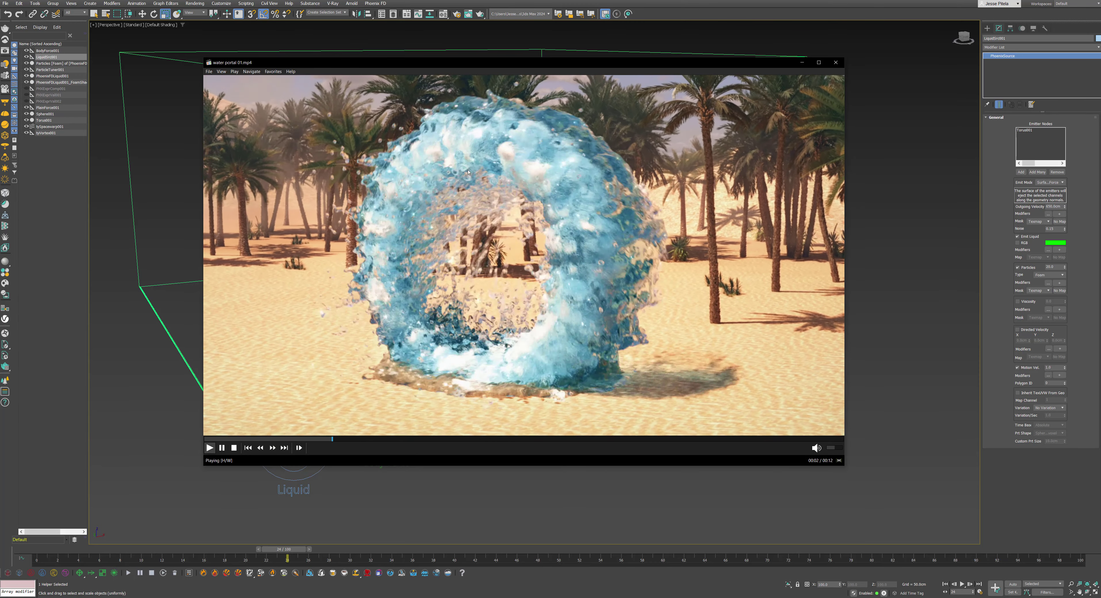
click(516, 137)
click(369, 276)
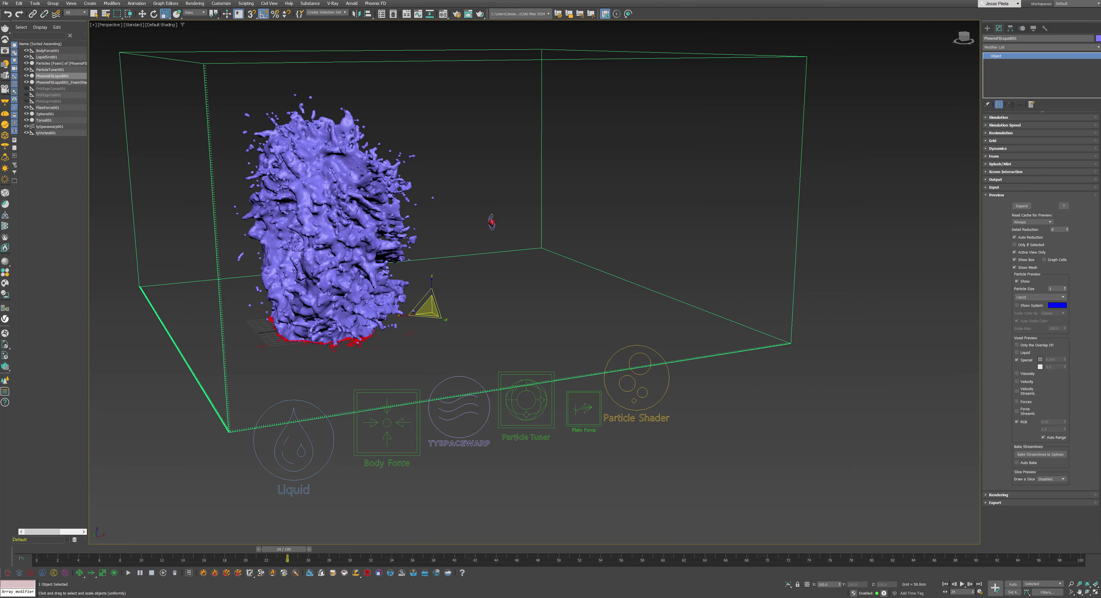
- Clone the Particle Tuner as a copy beyond the Particle Shader and name it ParticleTuner002_foam
click(516, 437)
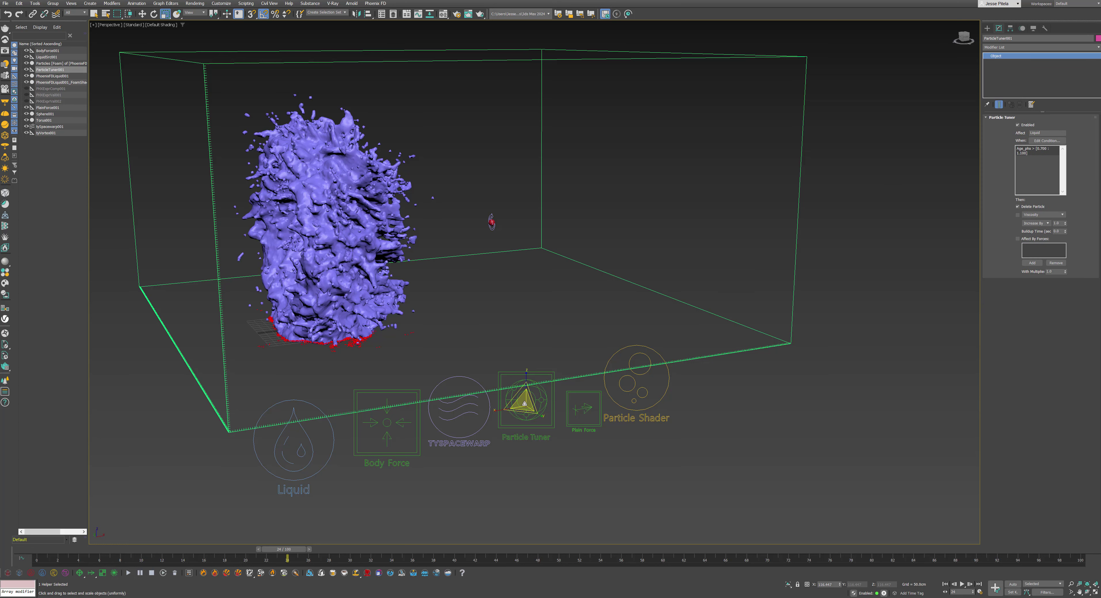
key(w)
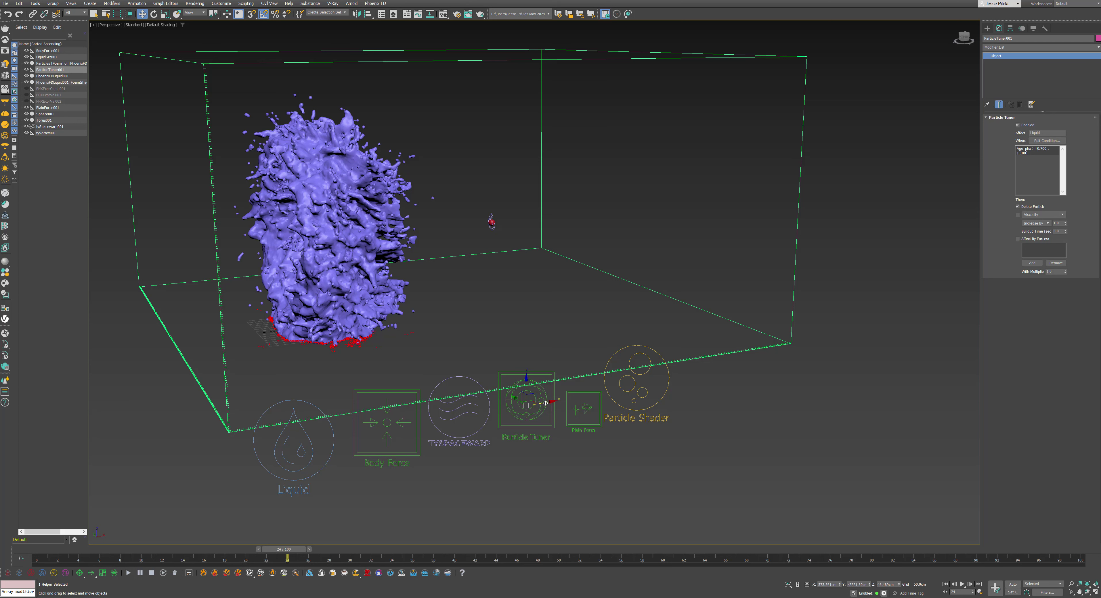
shift+drag(545, 403, 725, 375)
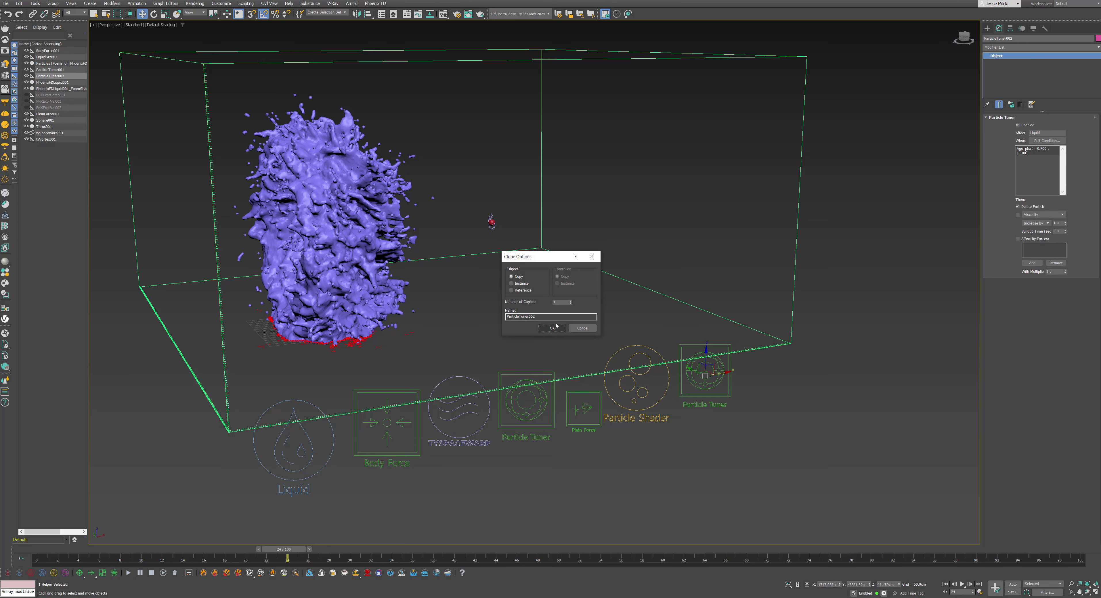
drag(536, 317, 531, 316)
text(_foam)
key(Return)
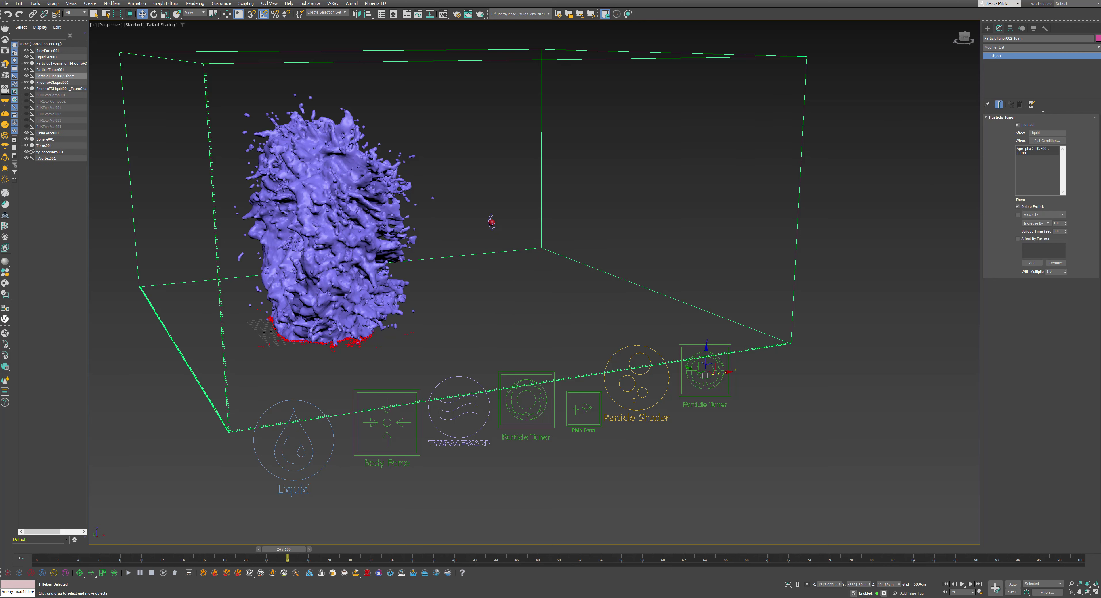
- Switch to the video player and check how long the foam lasts in the water portal clip
key(alt+Tab)
key(space)
key(space)
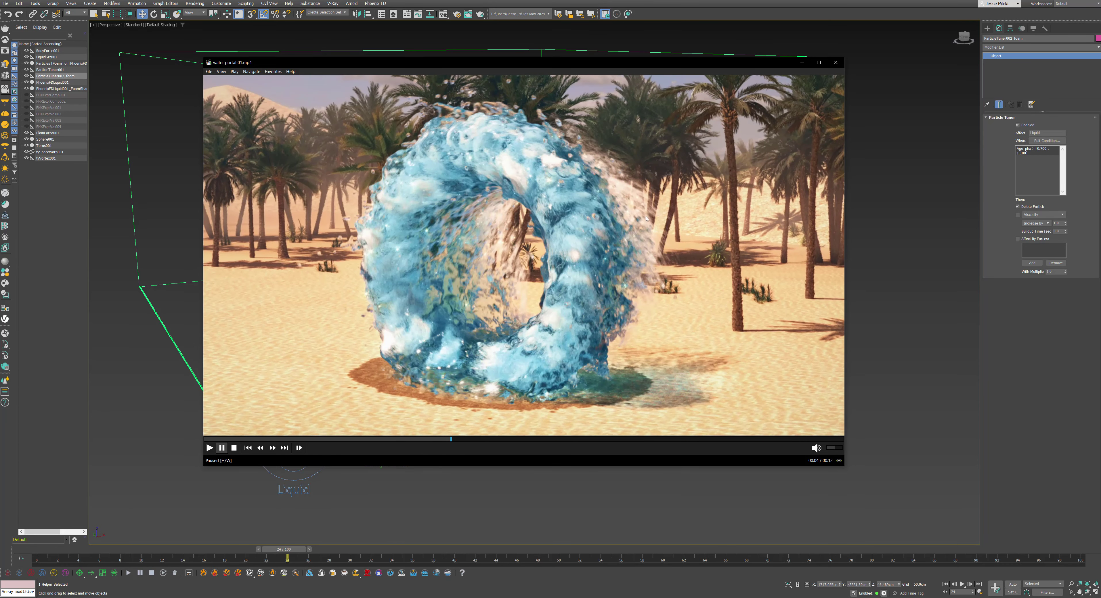
click(802, 64)
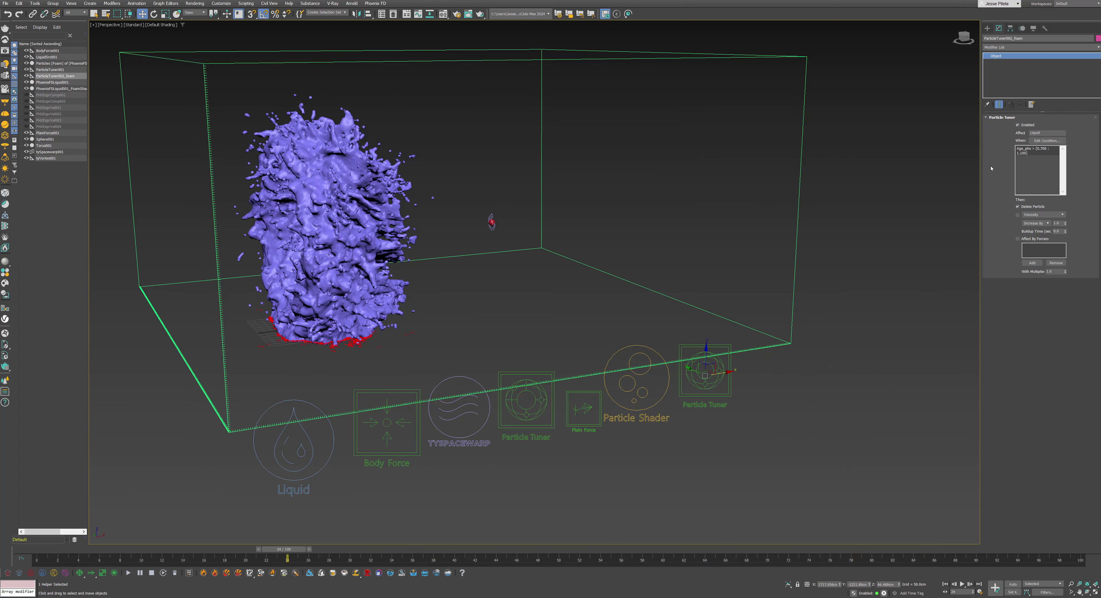
- Set the foam Particle Tuner to affect Foam and lower the random age range in its delete condition, starting it at 0.4
double_click(1040, 133)
key(BackSpace)
click(1046, 141)
click(386, 218)
click(586, 236)
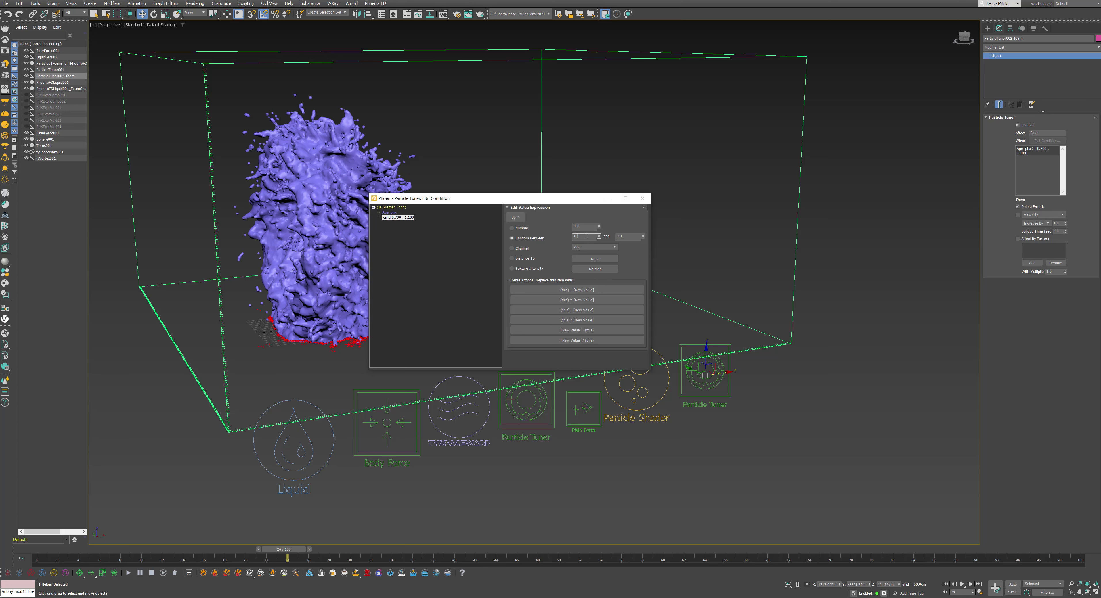
key(Tab)
key(Return)
click(642, 198)
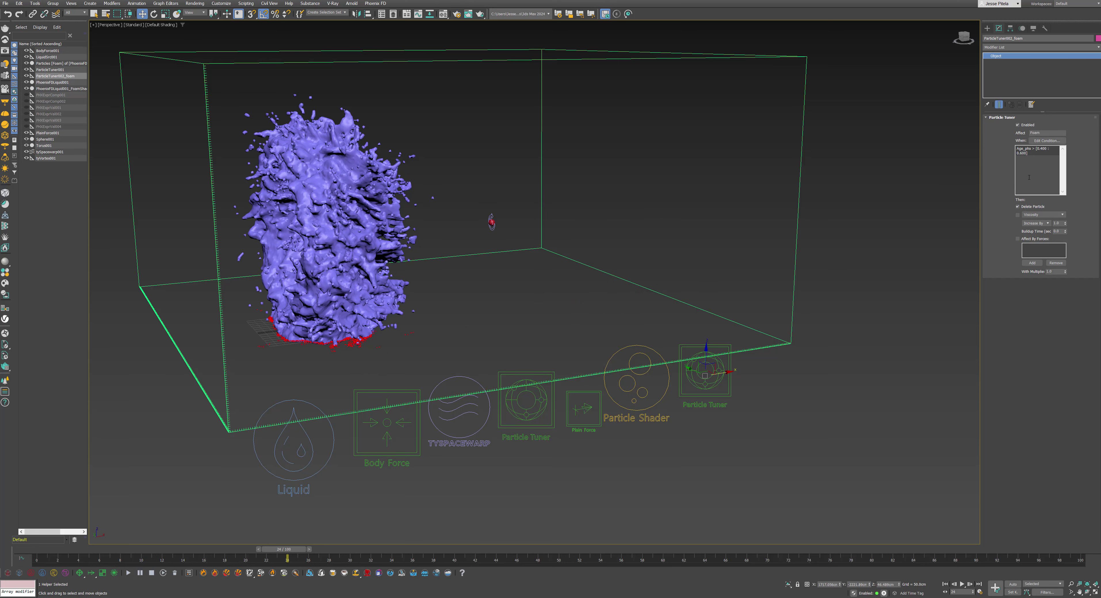
- Save the scene, run the Phoenix liquid simulation and scrub through the simulated frames to check the foam's lifespan
middle_drag(563, 214, 624, 217)
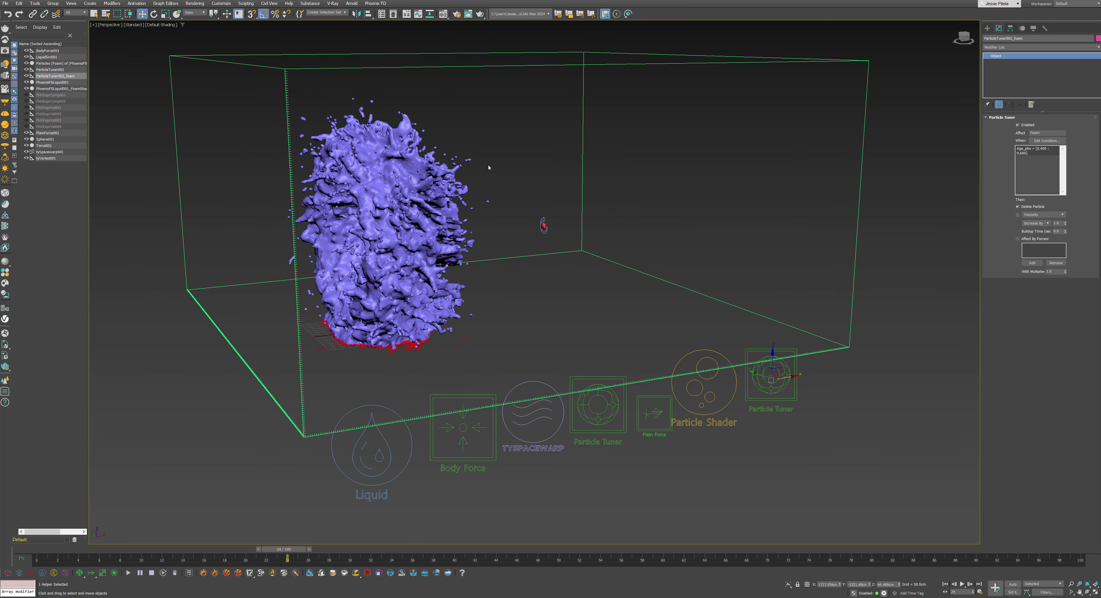
click(5, 3)
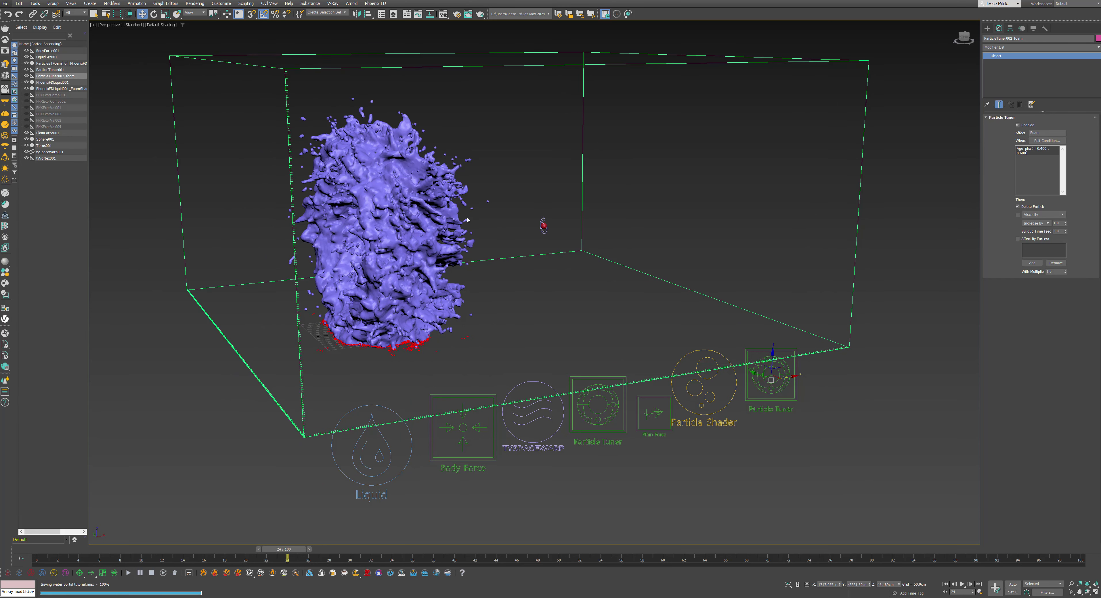
click(128, 572)
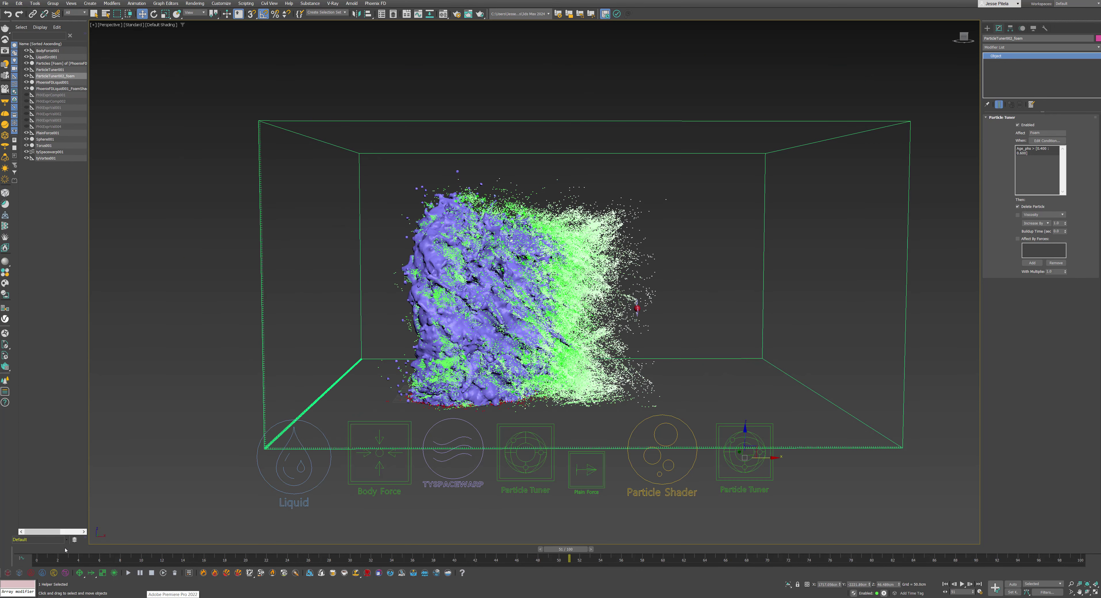
drag(65, 550, 436, 533)
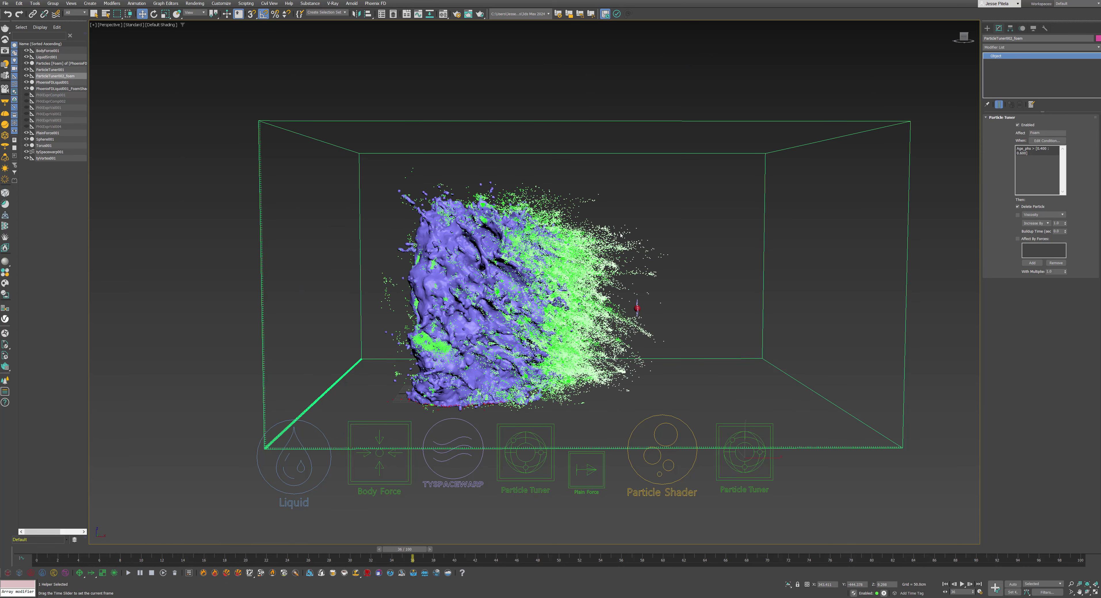
- Shorten the foam tuner's delete condition to a random age between 0.3 and 0.5
click(785, 496)
click(740, 488)
click(1034, 141)
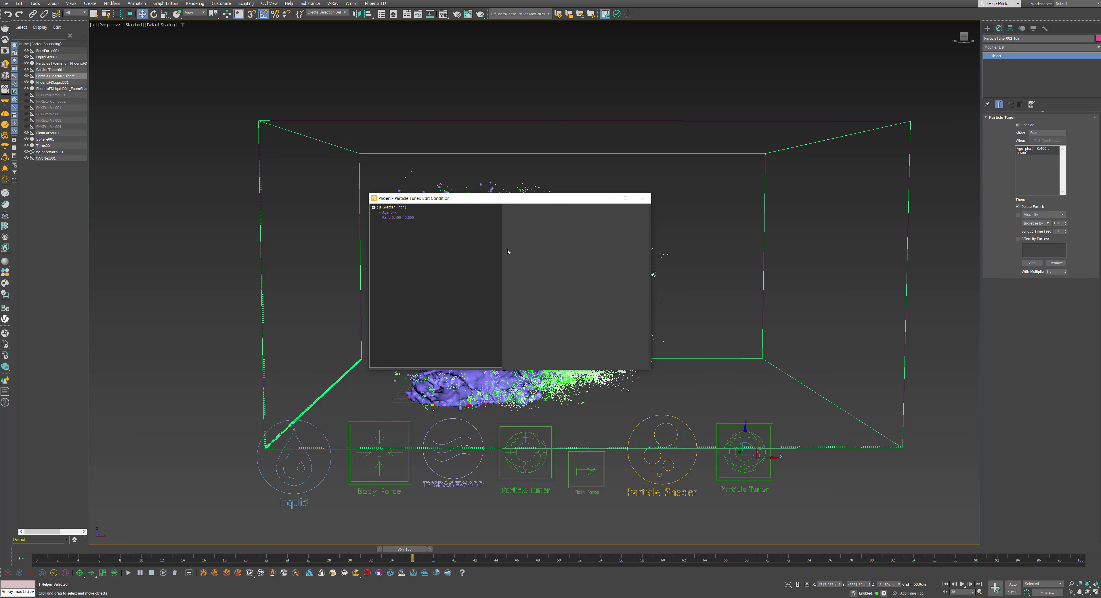
click(393, 218)
click(586, 237)
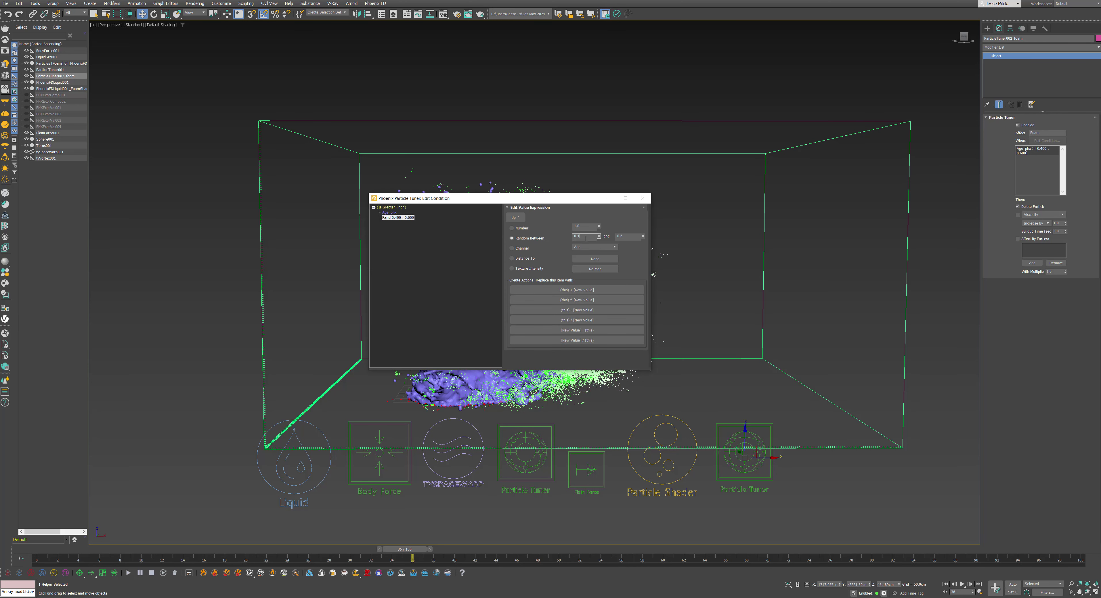
click(628, 237)
key(BackSpace)
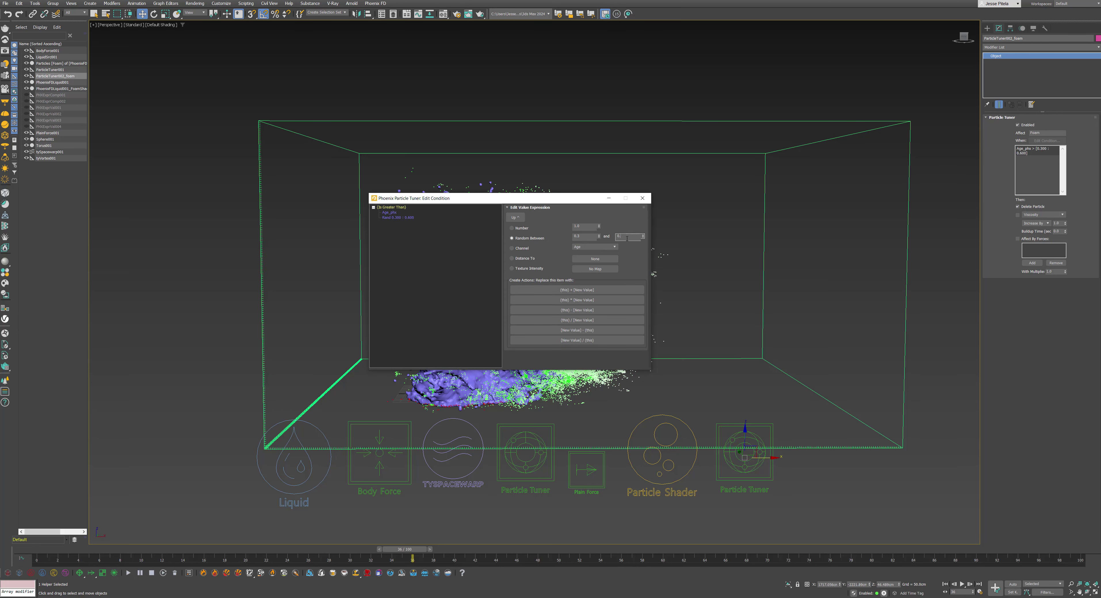
click(640, 203)
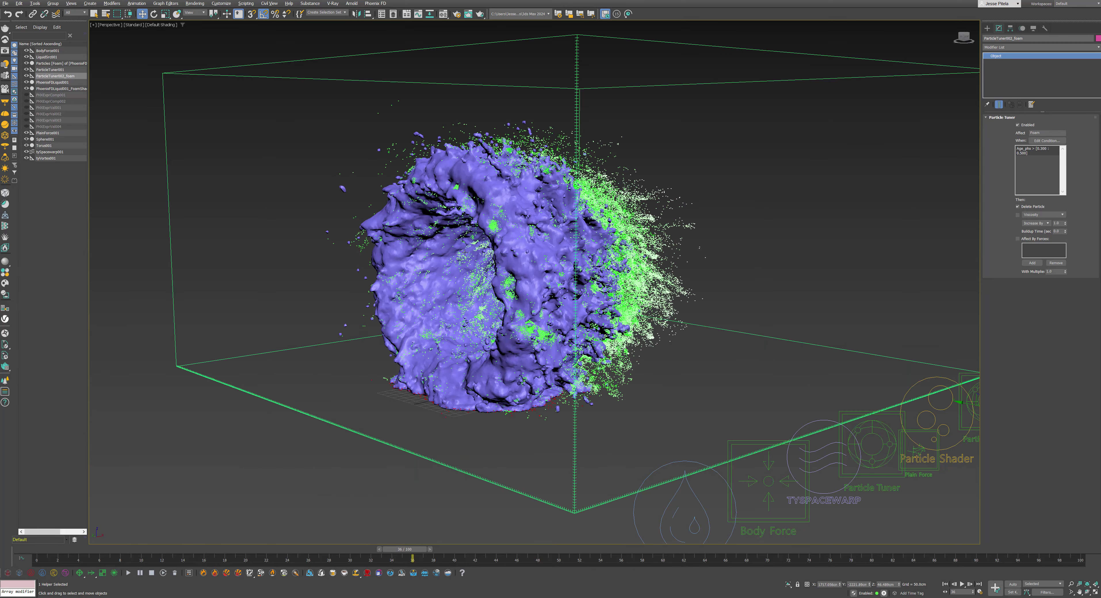
- Create an MP4 preview of the simulation from an angled perspective view with tyPreview
middle_drag(434, 301, 447, 294)
mouse_move(504, 317)
alt+middle_down()
mouse_move(516, 319)
mouse_move(506, 307)
alt+middle_up()
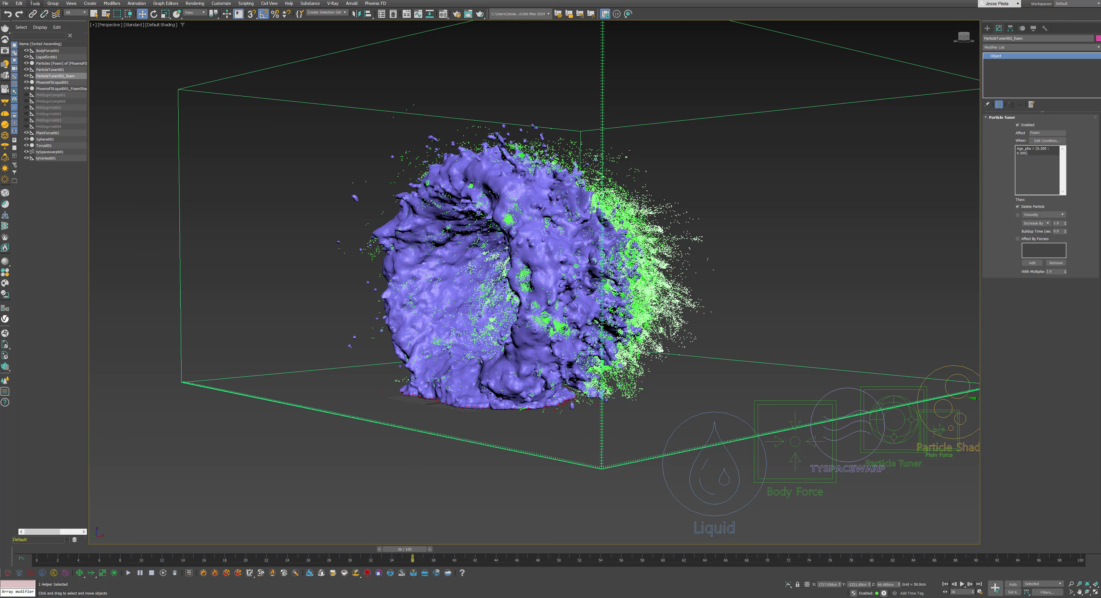
click(35, 4)
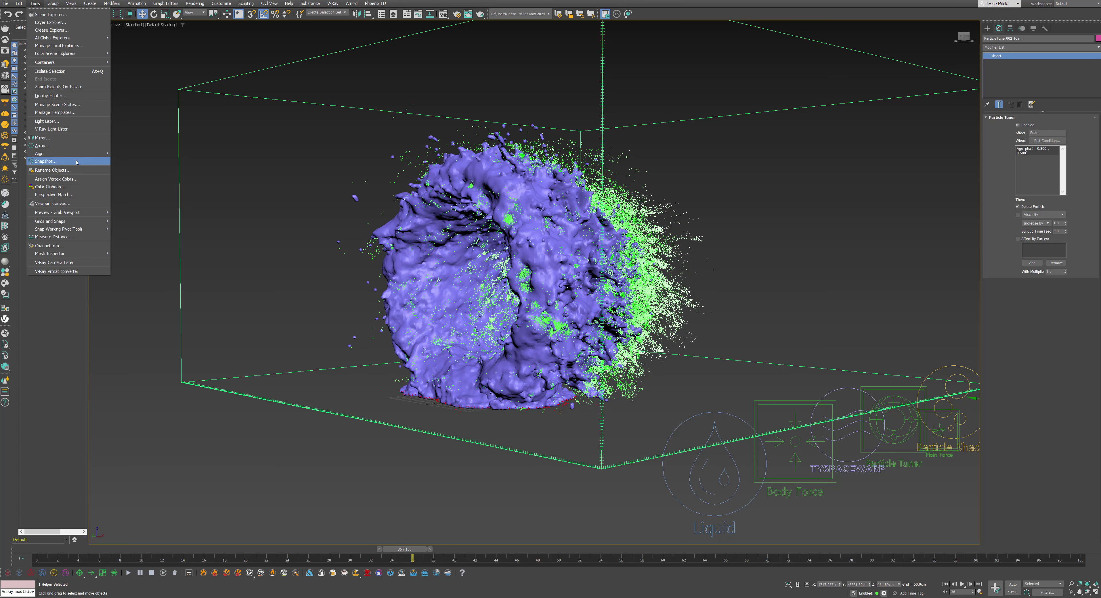
mouse_move(68, 212)
click(136, 212)
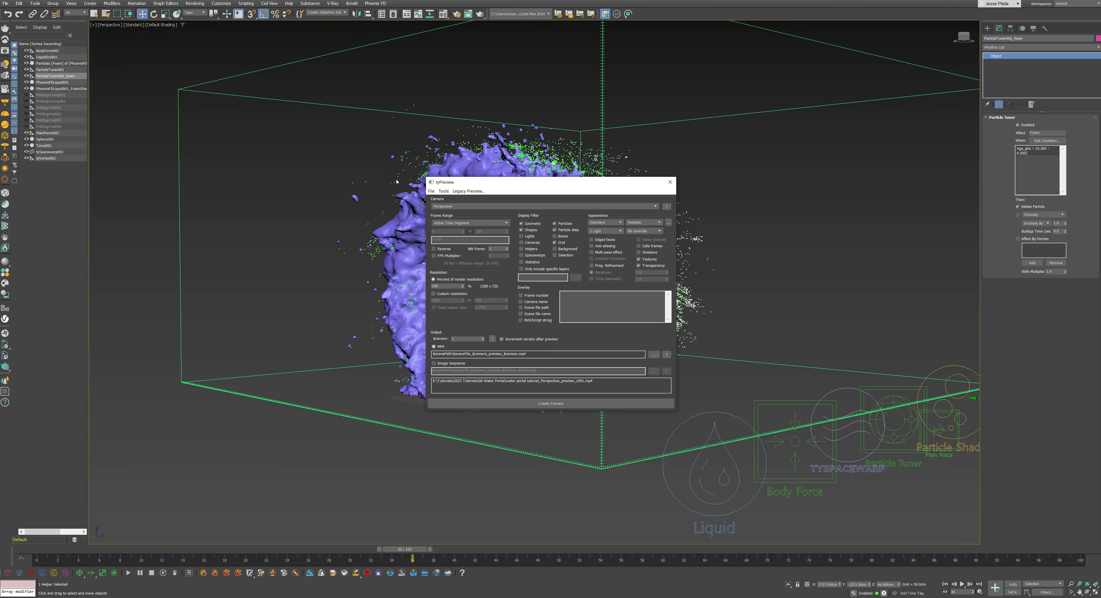
click(485, 232)
click(547, 404)
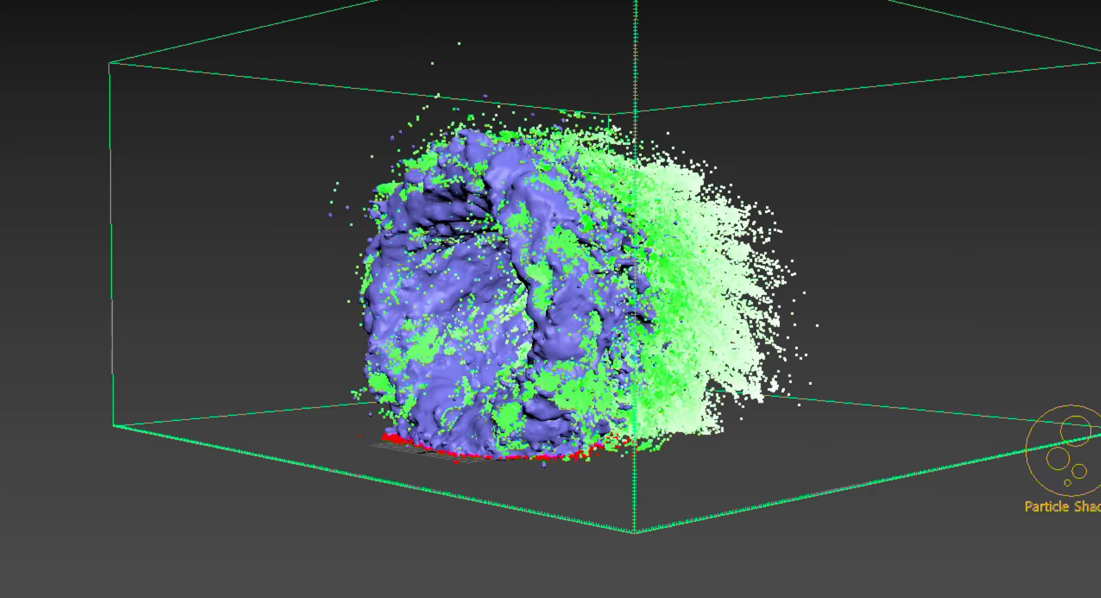
- Review the rendered preview clip of the water ring and foam and close the player
double_click(471, 285)
click(535, 298)
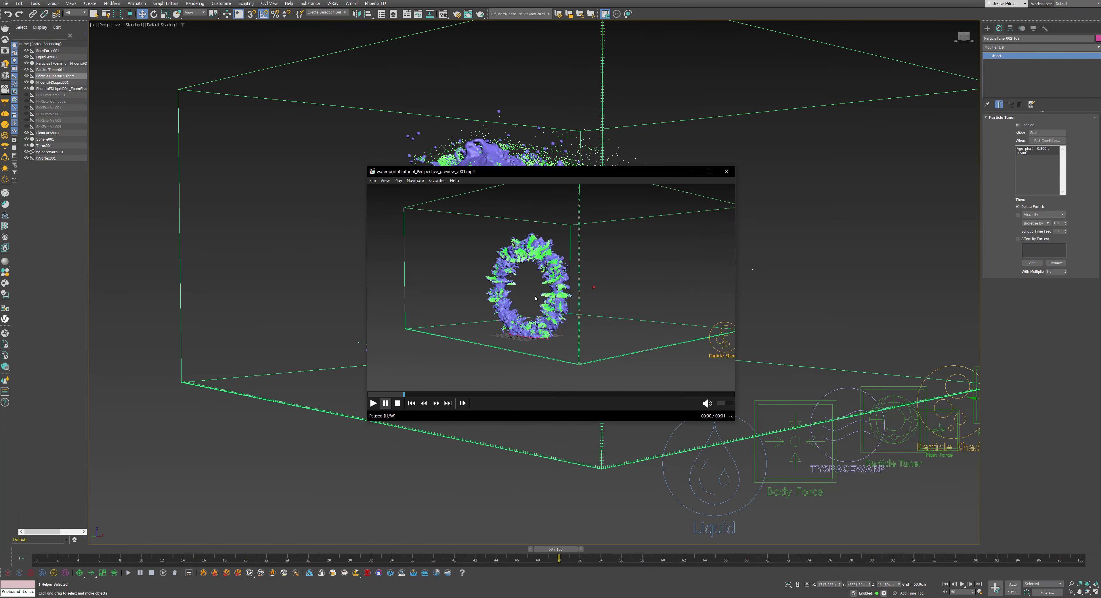
click(726, 171)
- Isolate the torus, activate the scale tool and turn on Auto Key with the time slider at frame 70
click(44, 145)
key(alt+q)
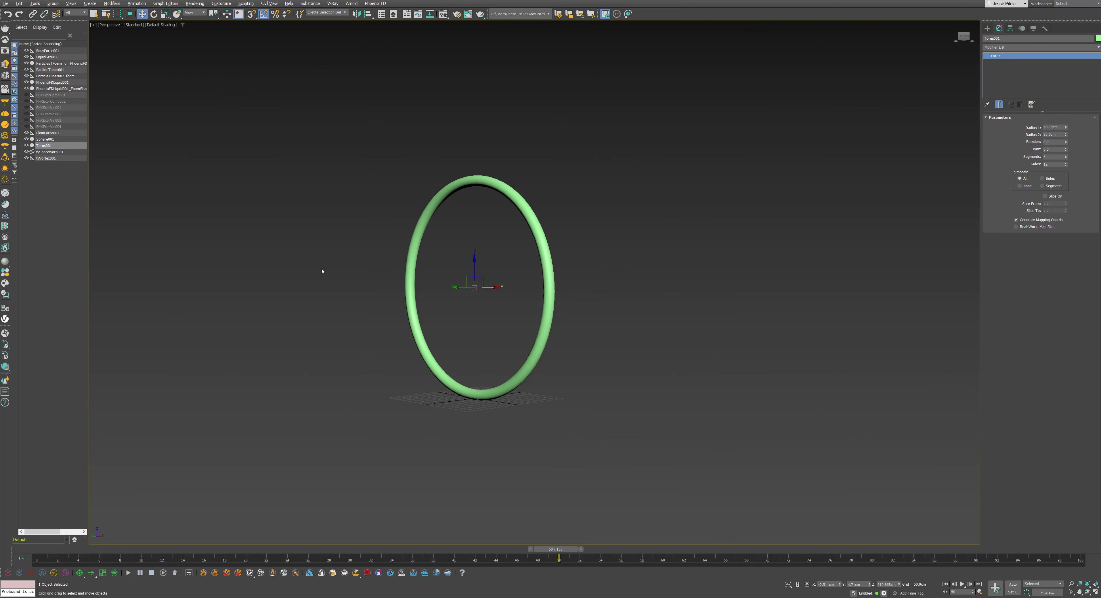
key(r)
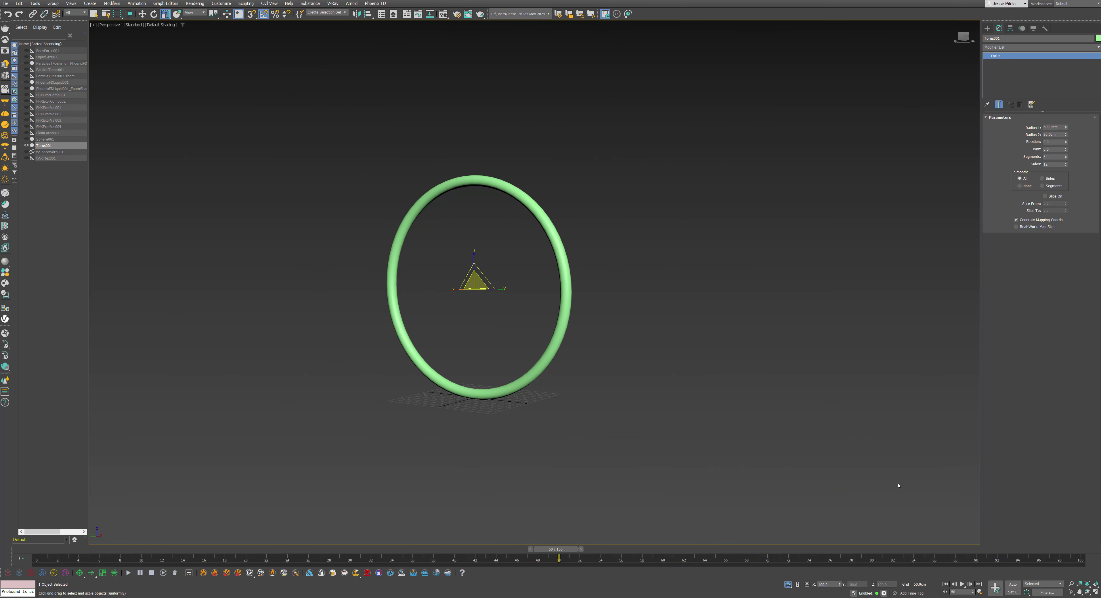
click(1013, 584)
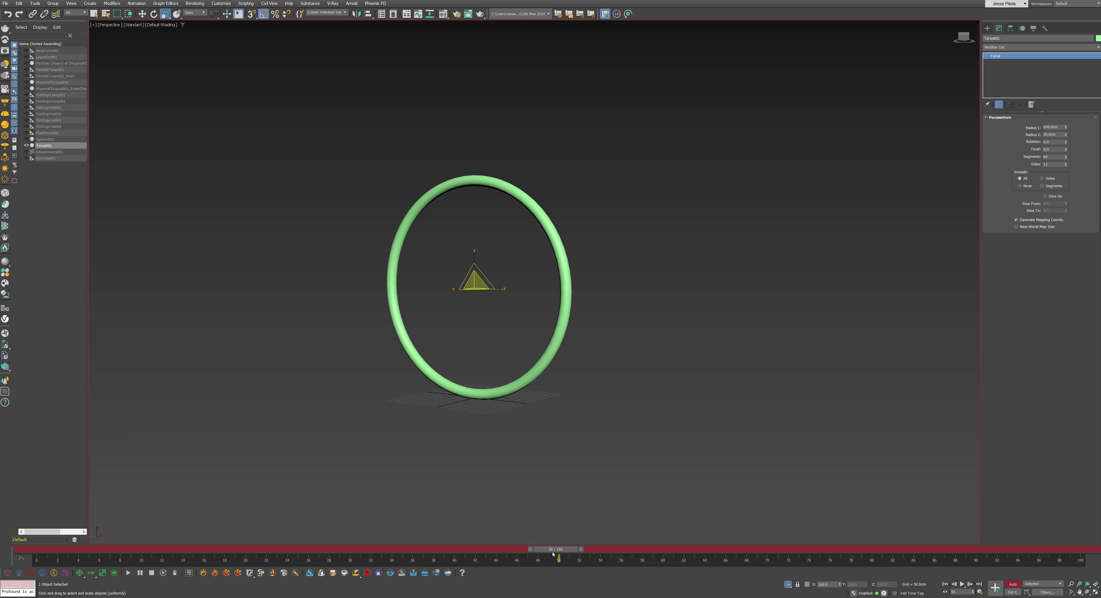
drag(553, 554, 762, 554)
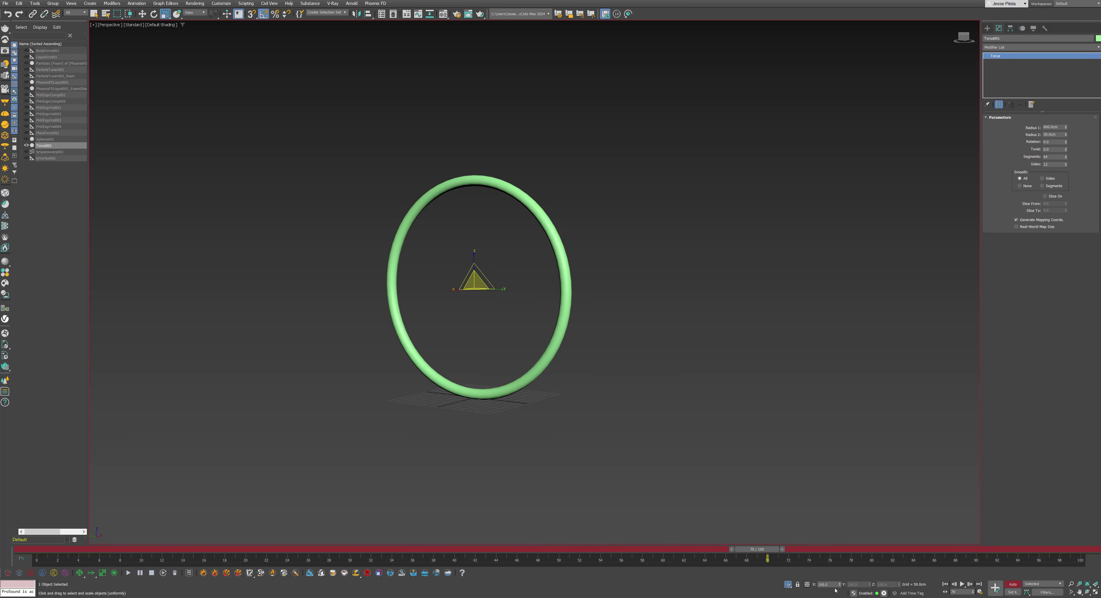
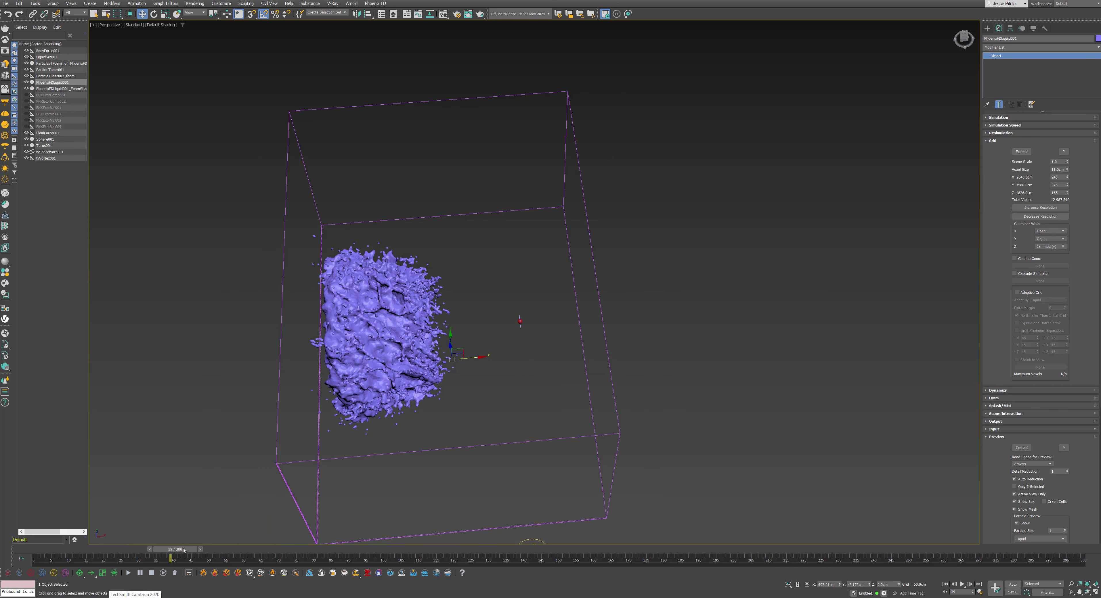
- Reduce the Y size of the liquid simulator's grid to 287 to narrow the container around the ring
drag(184, 550, 88, 549)
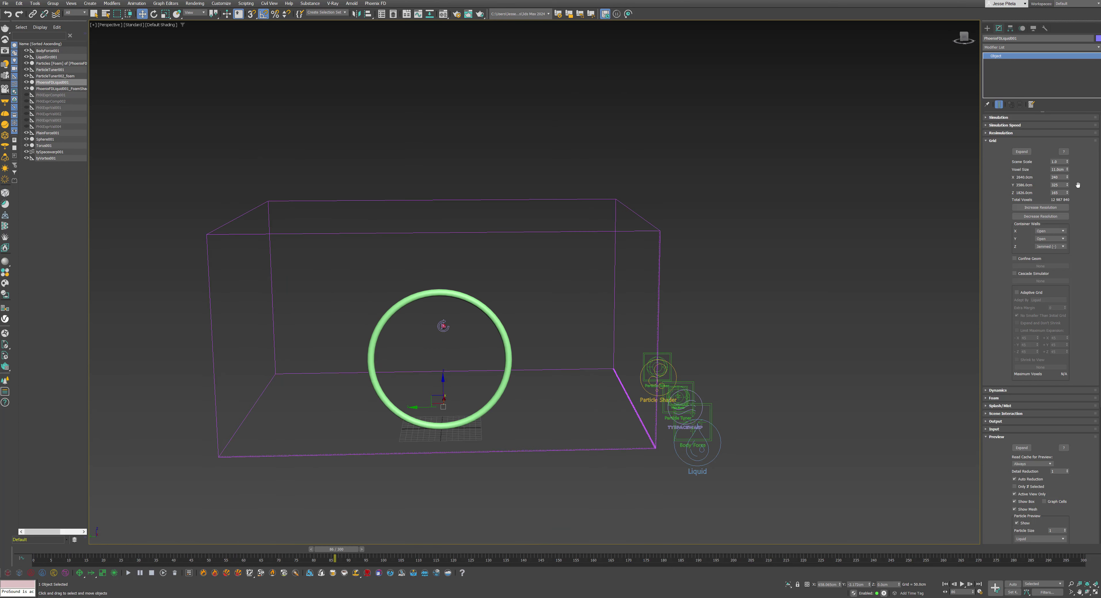
drag(1068, 186, 1073, 193)
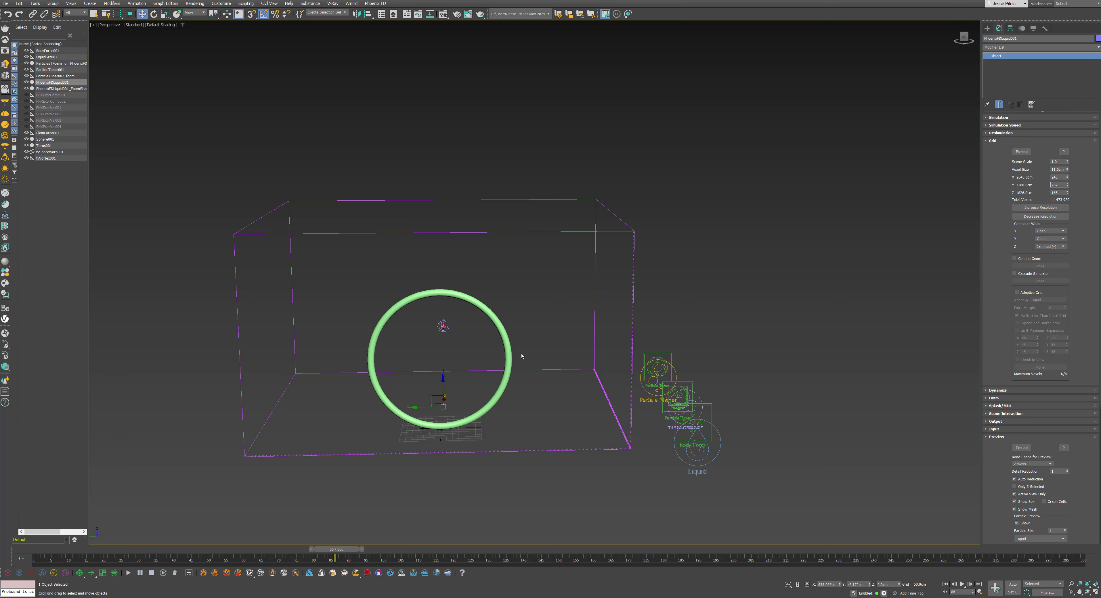
alt+middle_drag(521, 356, 602, 289)
- Switch to the video player, pause the water portal clip to examine how the water meets the ground, and minimize it
key(alt+Tab)
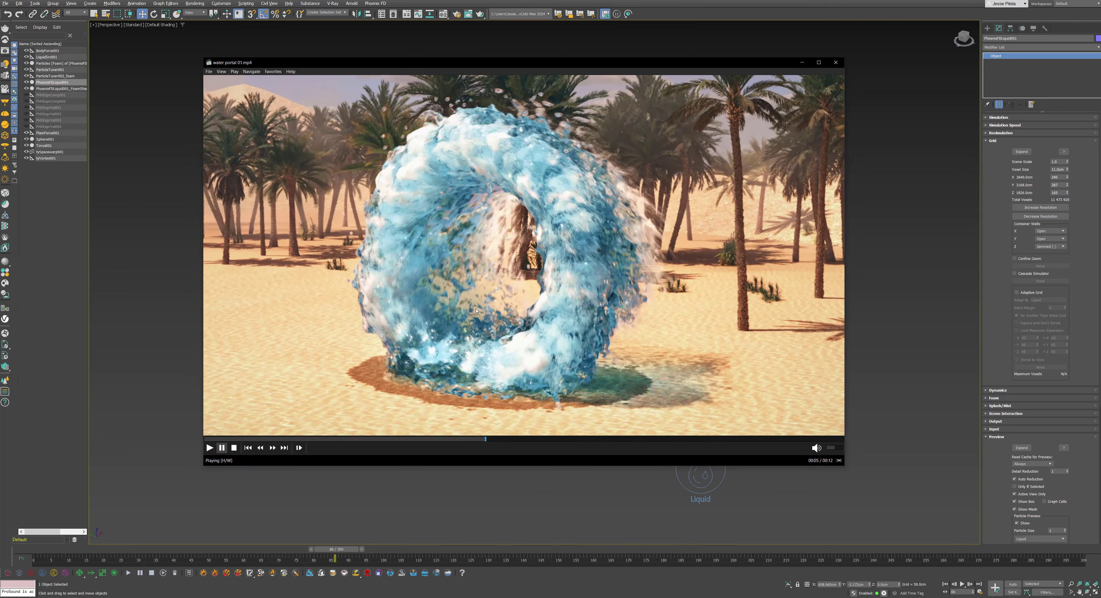
click(466, 354)
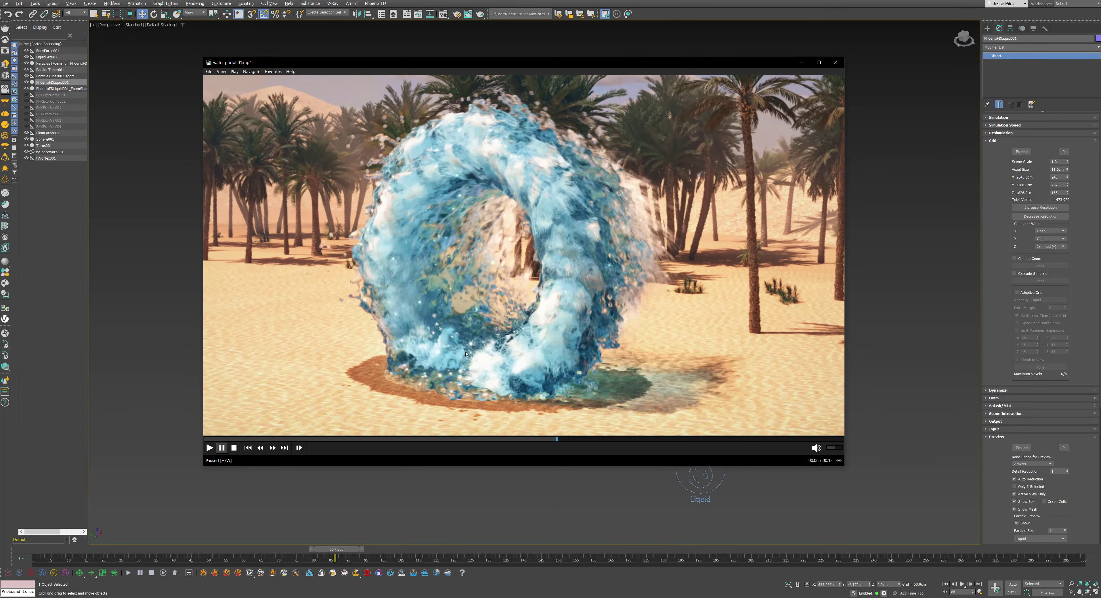
click(801, 63)
click(986, 28)
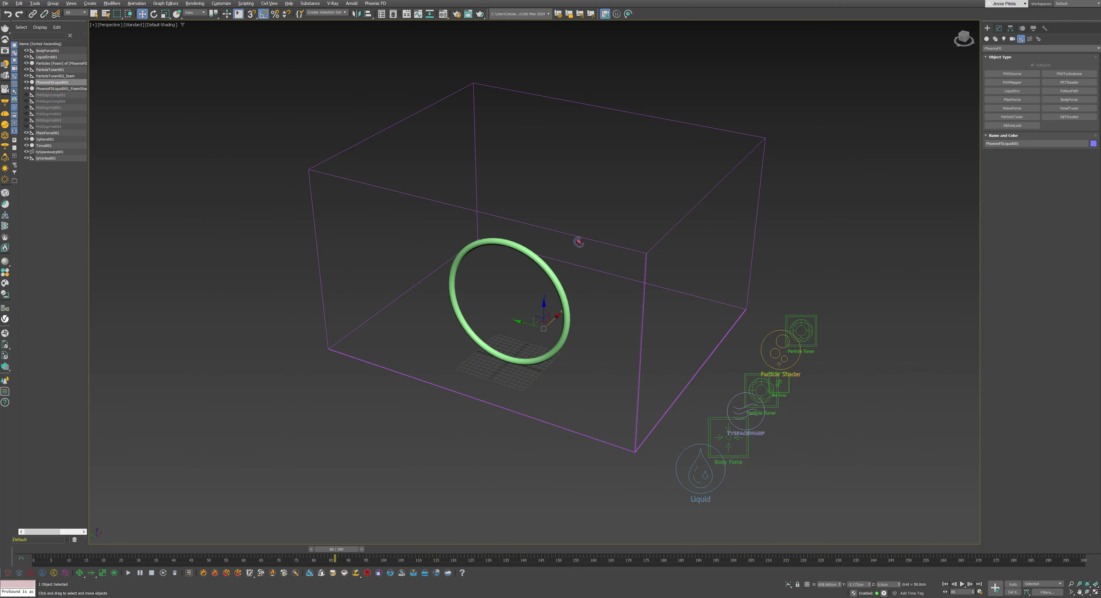
click(991, 49)
click(991, 61)
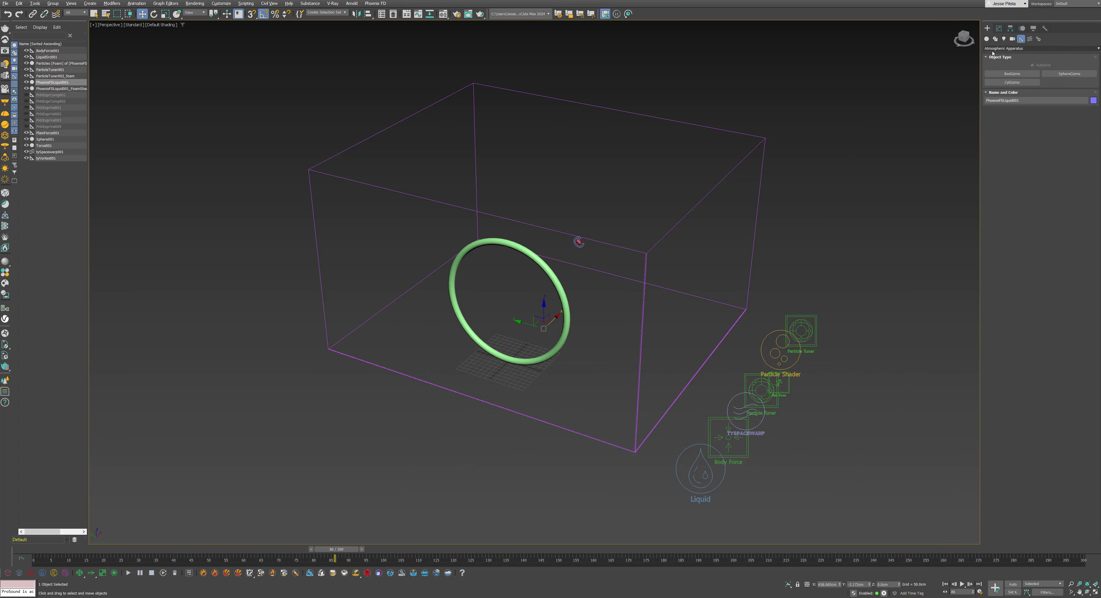
click(991, 50)
click(991, 61)
click(992, 50)
click(992, 55)
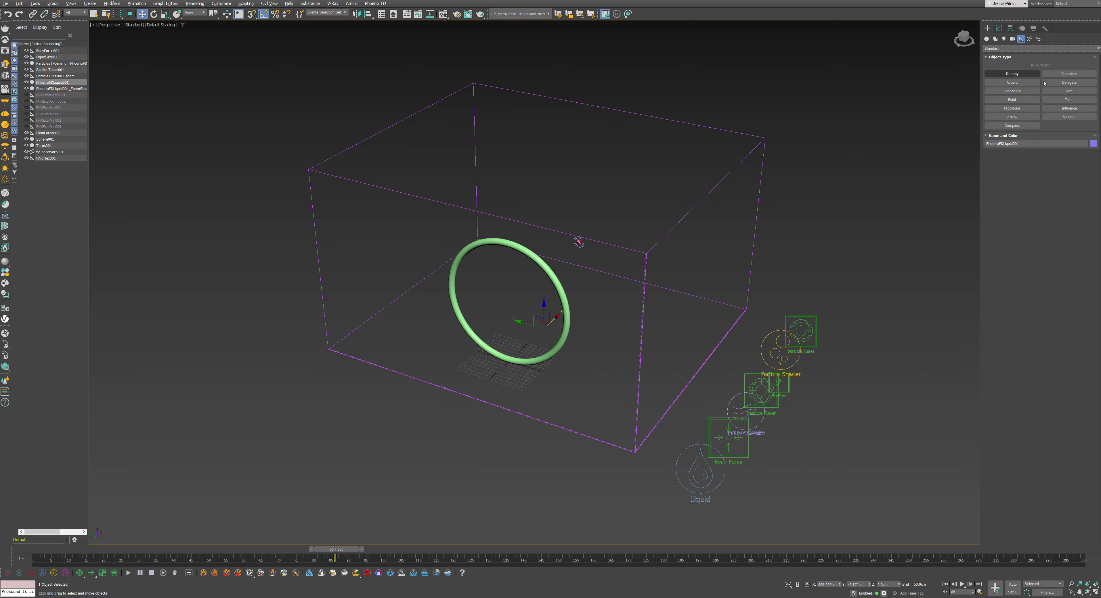
- Create a large plane under the ring and the simulation grid and name it ground
click(986, 39)
click(1068, 108)
scroll(676, 272, down, 9)
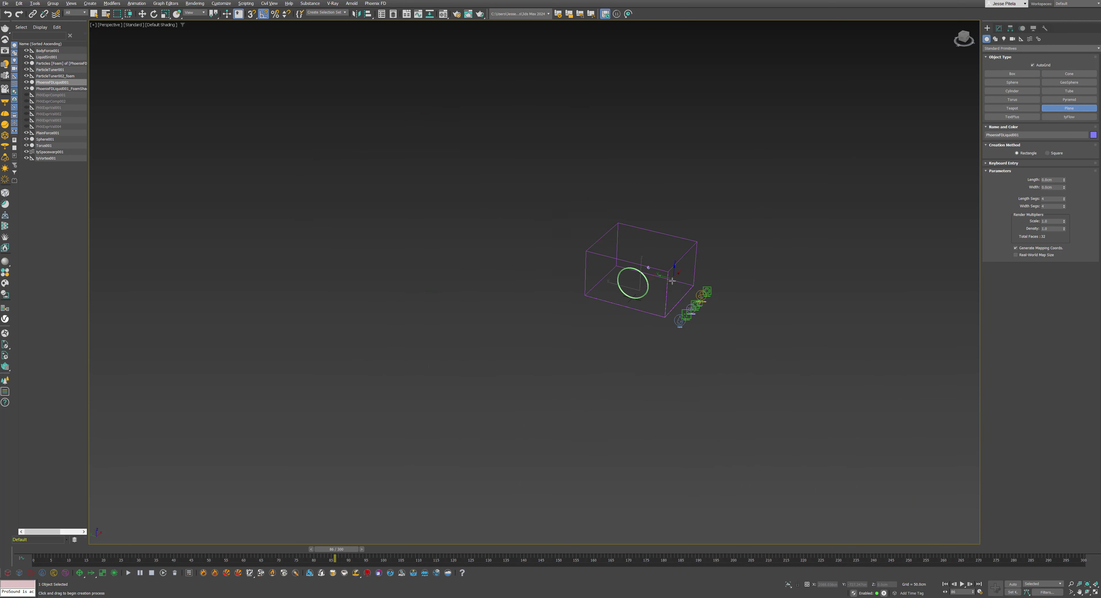
alt+middle_drag(671, 280, 718, 303)
drag(786, 207, 449, 405)
right_click(452, 404)
middle_drag(452, 404, 462, 404)
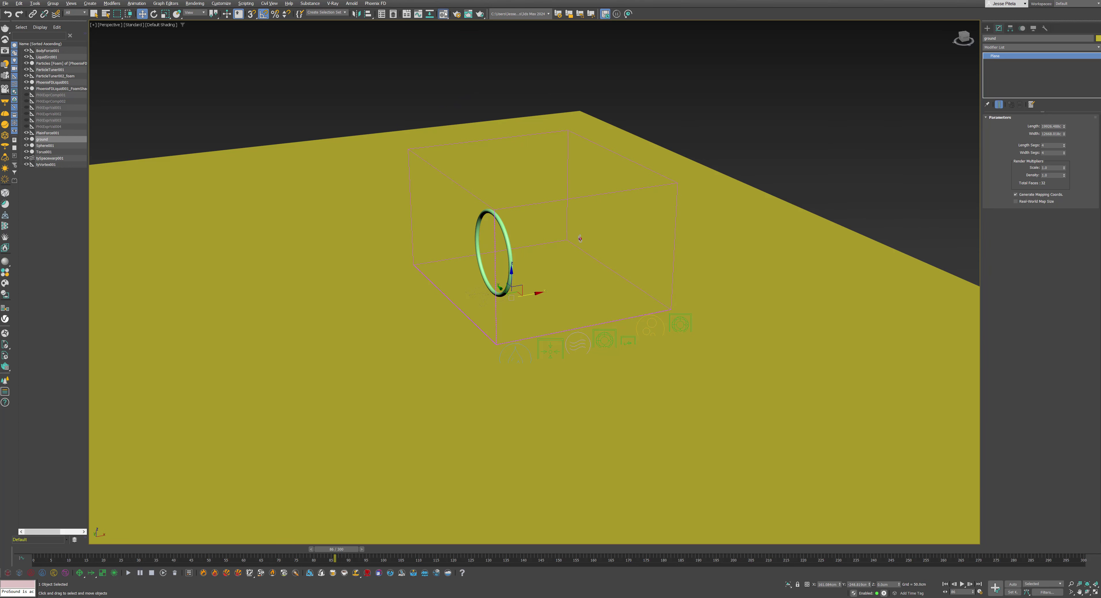
- Change the first material slot to a VRayMtl and assign it to the ground plane
click(444, 14)
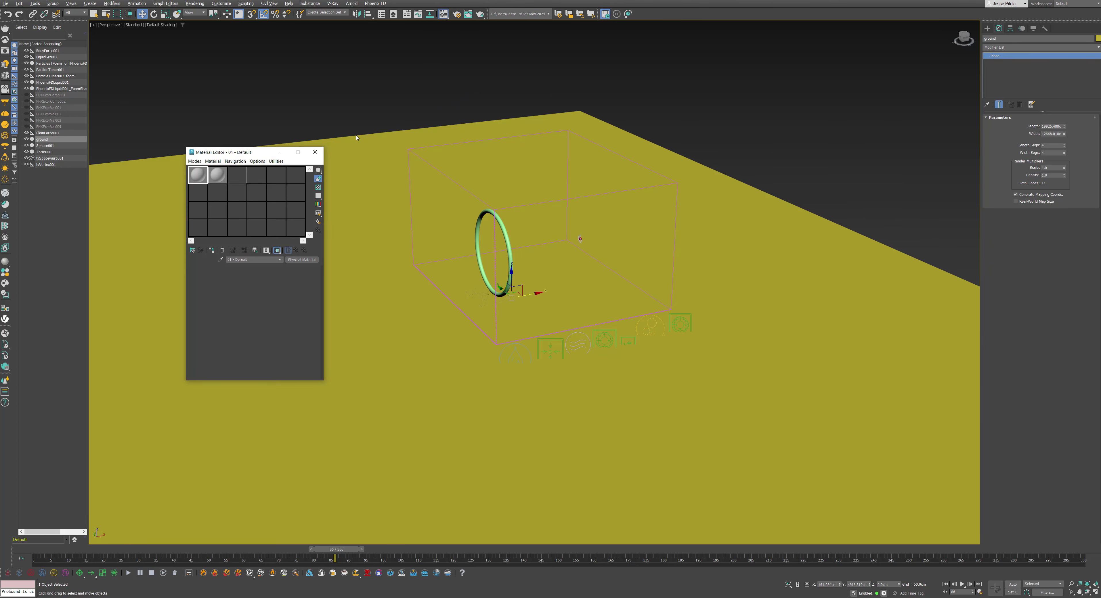
click(302, 259)
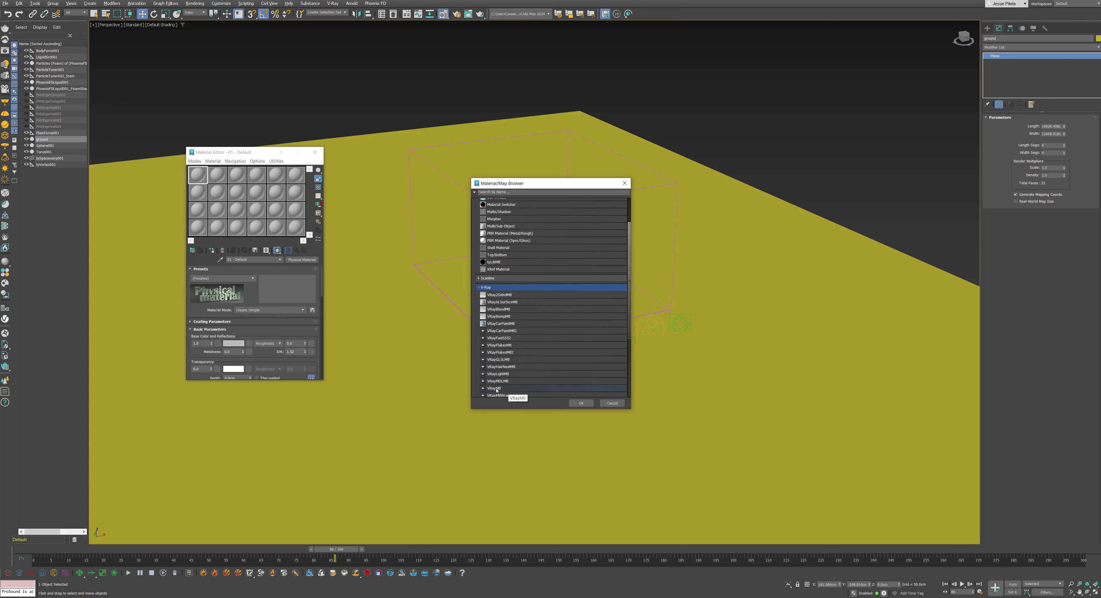
double_click(495, 389)
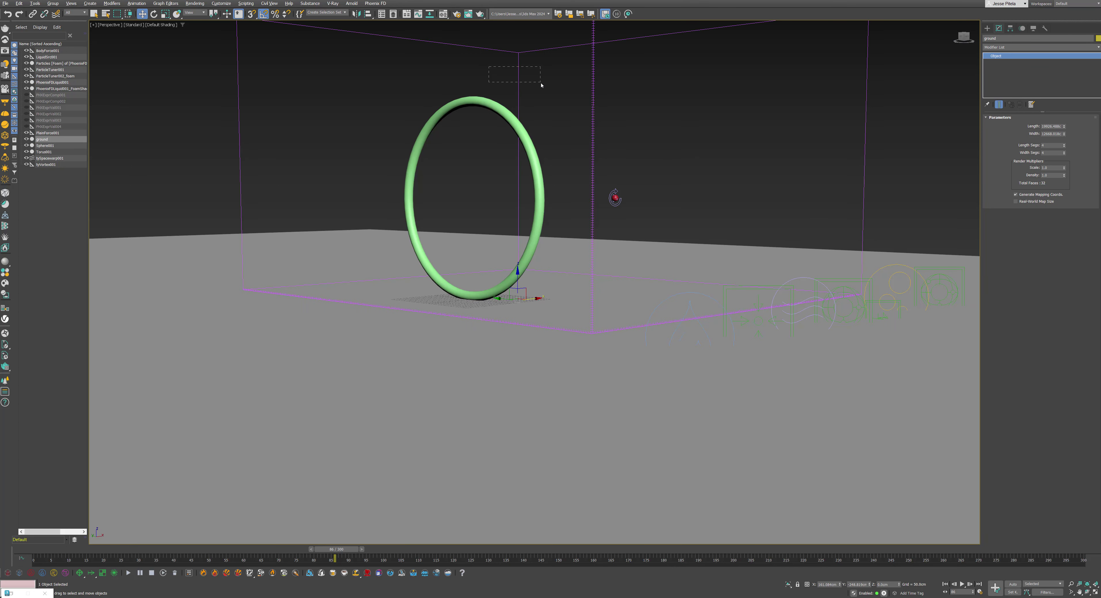
- Lower the liquid simulator slightly so its base sits just below the ground plane
drag(540, 85, 541, 86)
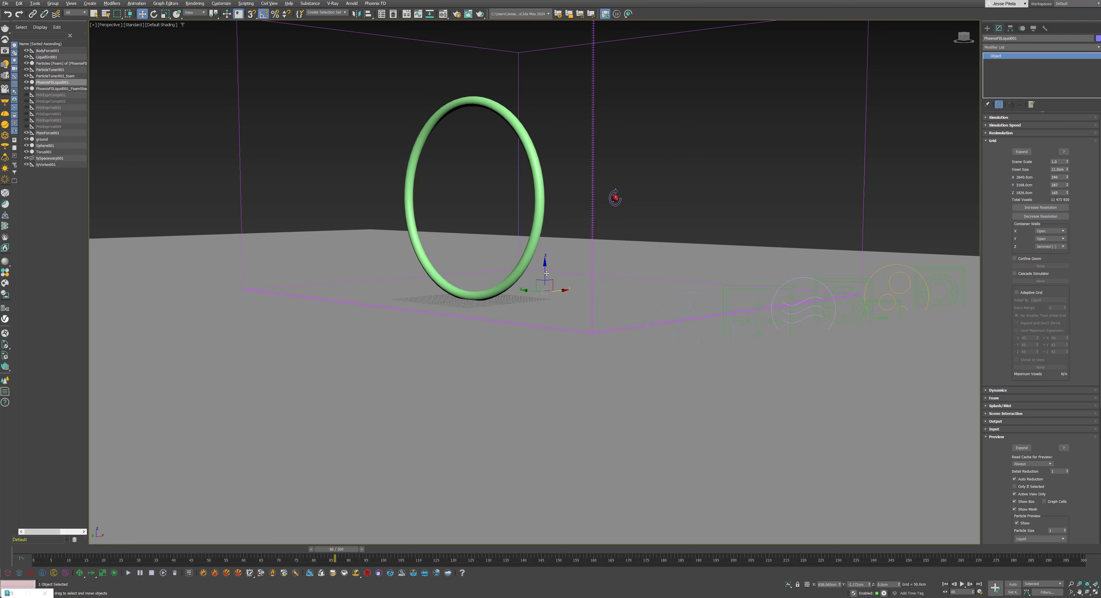
drag(546, 272, 549, 274)
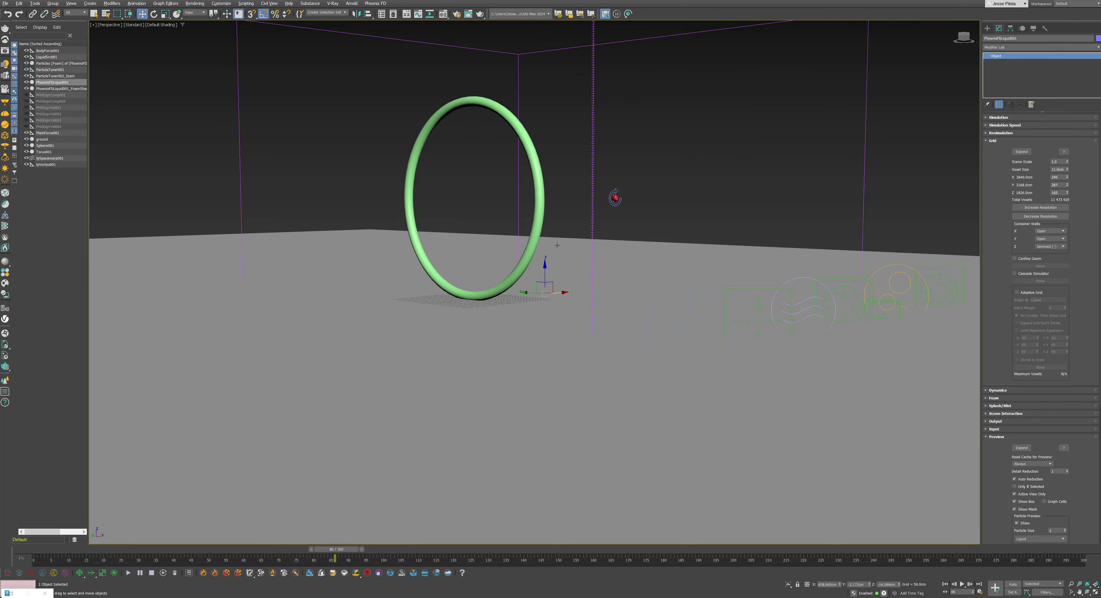
- Select the torus ring and run the liquid simulation with the ground plane in place
scroll(553, 242, down, 4)
alt+middle_drag(554, 243, 533, 316)
scroll(561, 223, up, 4)
scroll(564, 274, down, 4)
click(549, 291)
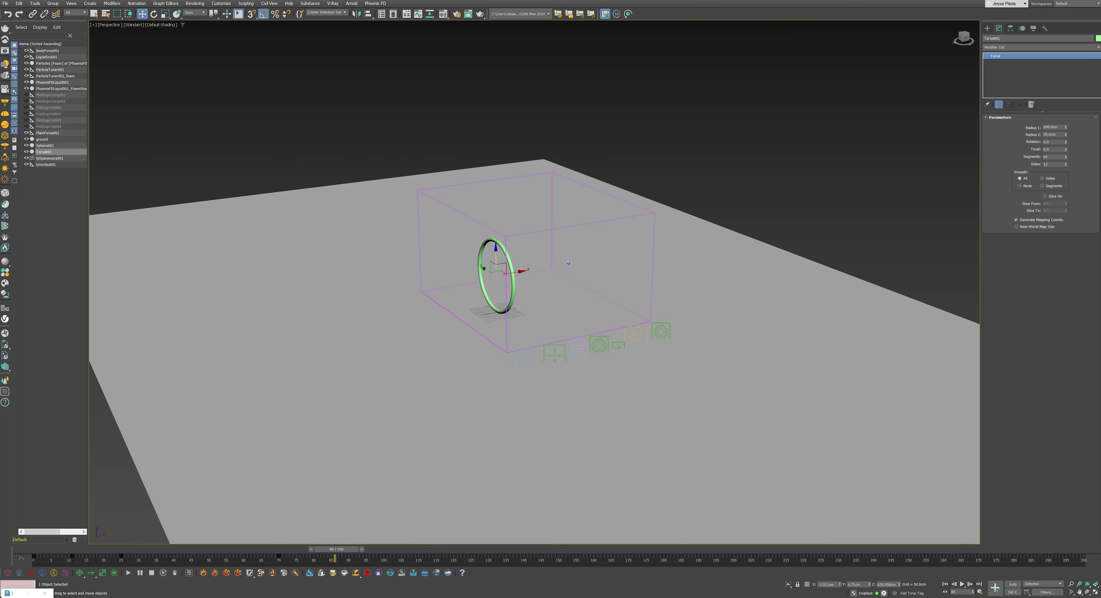
click(128, 573)
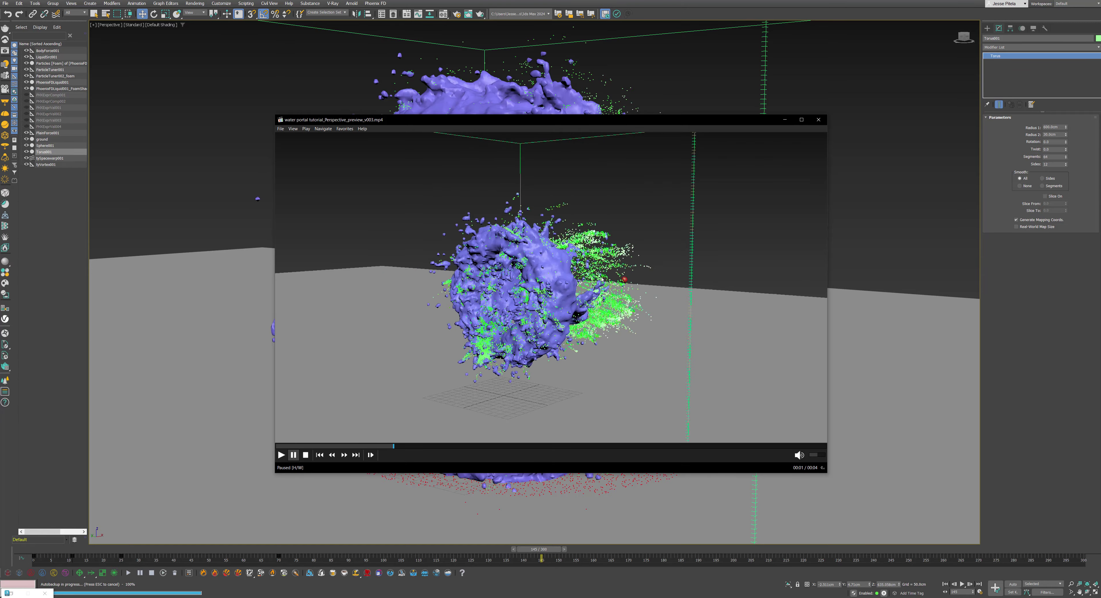
- Pause and minimize the preview video, and examine how the simulated water and foam sit on the ground plane
key(space)
click(784, 120)
scroll(712, 342, down, 6)
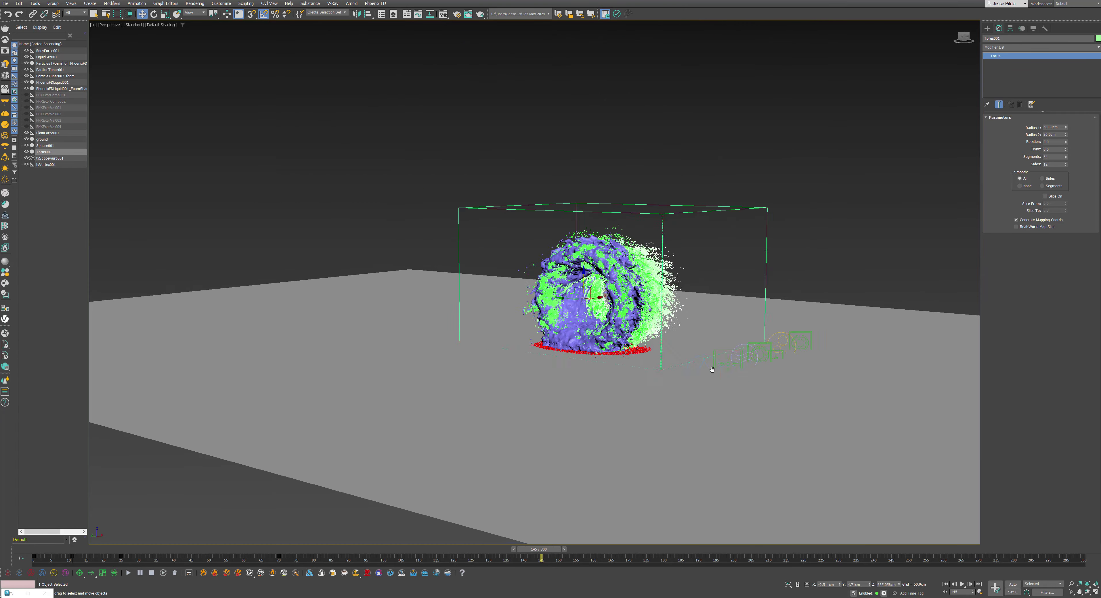
middle_drag(712, 368, 659, 297)
scroll(659, 296, up, 5)
- Set the Plain Force's strength to 20 cm and limit what it affects to Liquid only
click(644, 343)
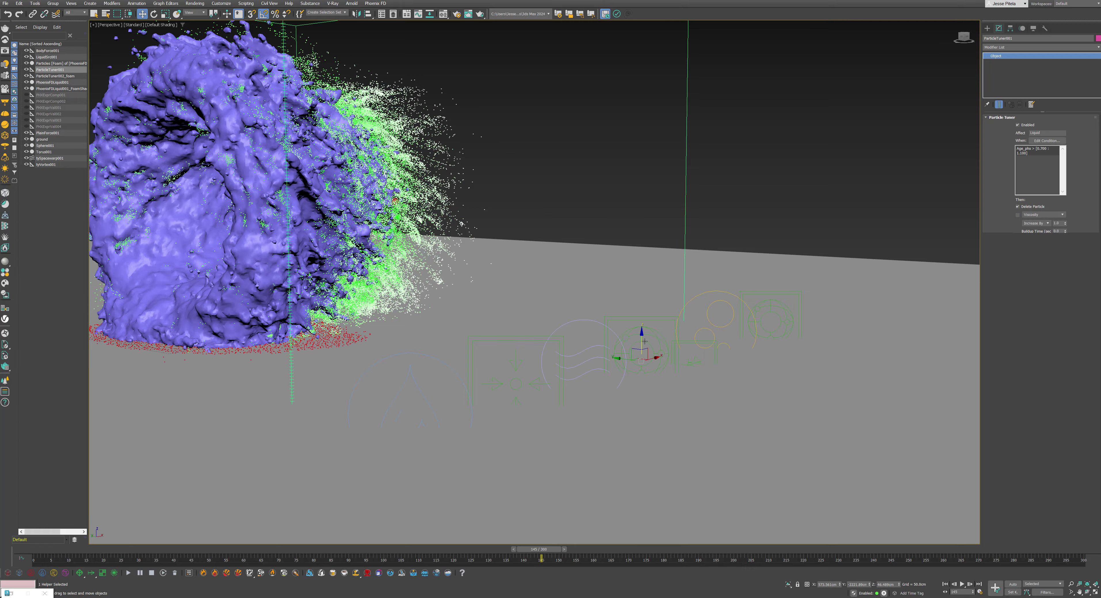
alt+middle_drag(644, 343, 552, 337)
scroll(855, 376, up, 2)
click(646, 353)
drag(1059, 125, 1038, 126)
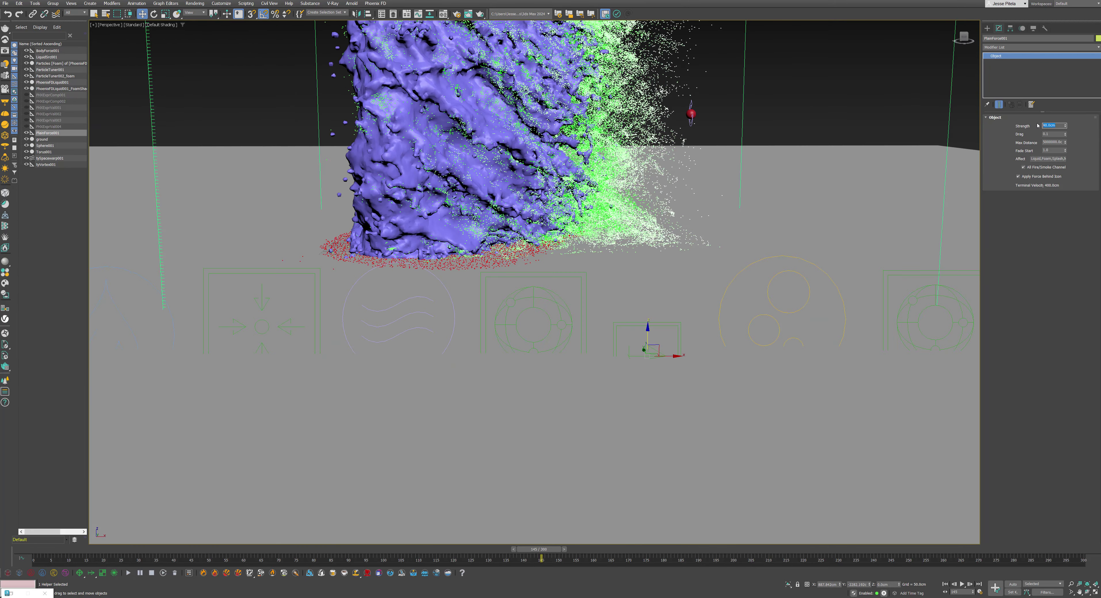
click(1042, 159)
drag(1043, 159, 1068, 158)
key(BackSpace)
click(1011, 220)
scroll(568, 224, down, 6)
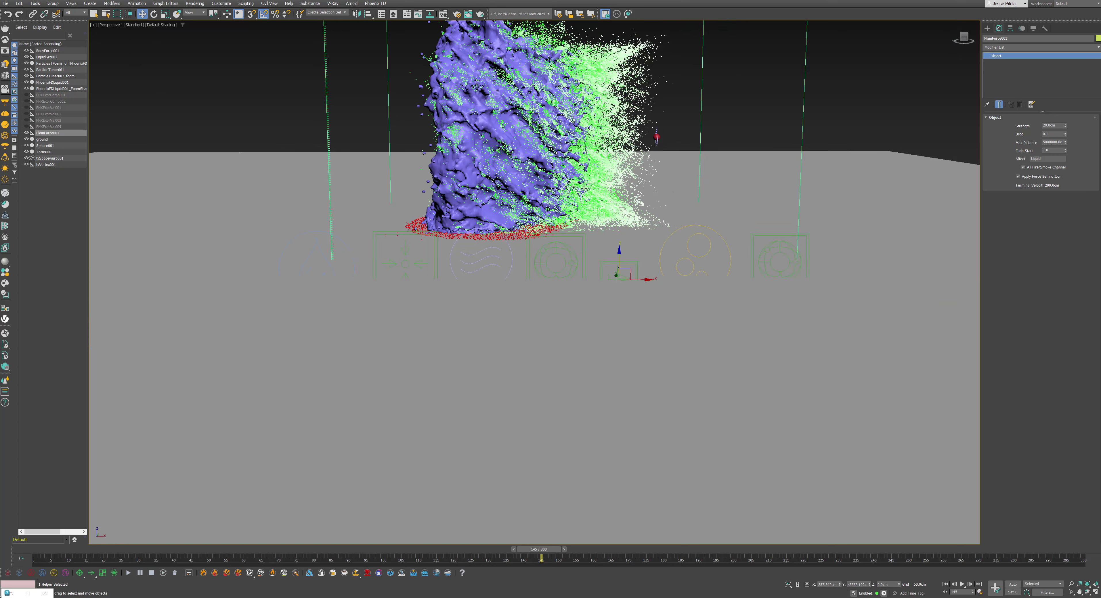
- Inspect the foam around the portal, select its particle shader, and close the preview video
alt+middle_drag(568, 224, 671, 305)
scroll(658, 299, up, 4)
alt+middle_drag(688, 263, 647, 232)
scroll(585, 270, down, 6)
scroll(647, 232, up, 5)
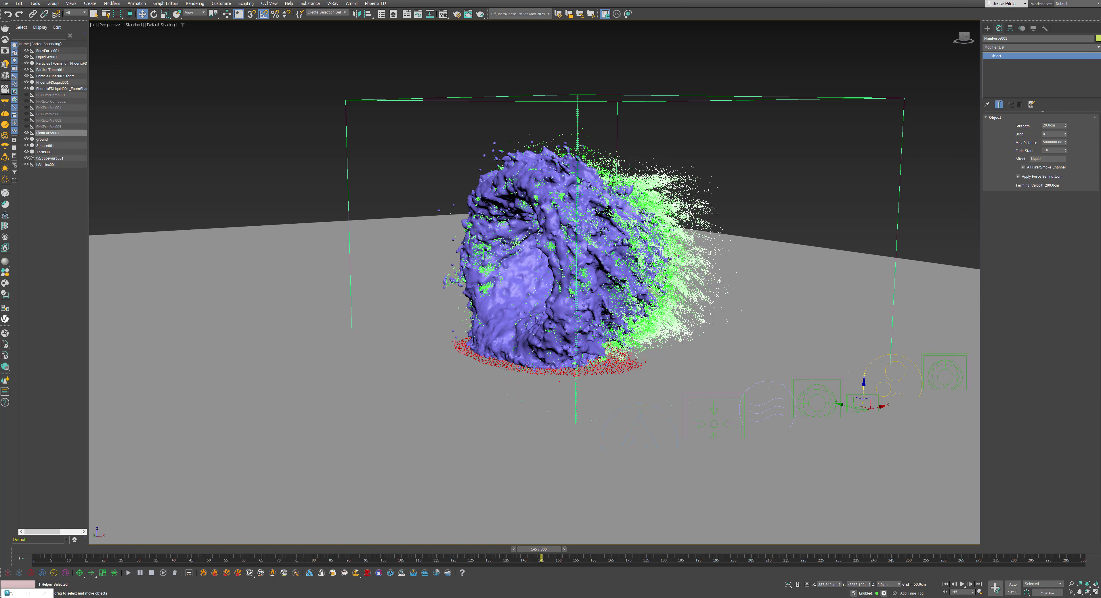
middle_drag(674, 206, 570, 169)
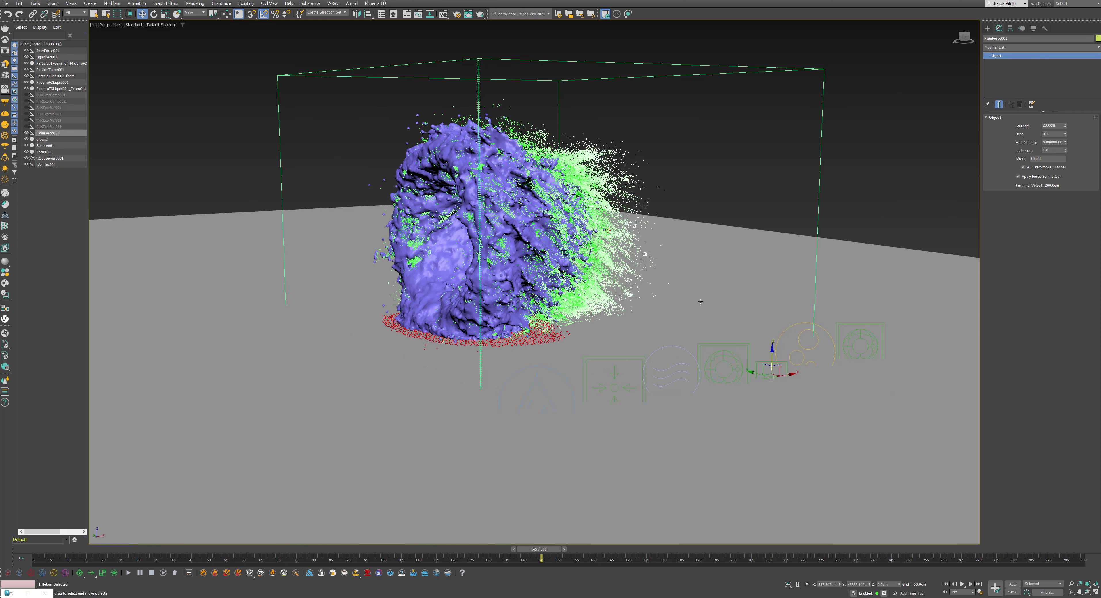
alt+middle_drag(700, 302, 708, 292)
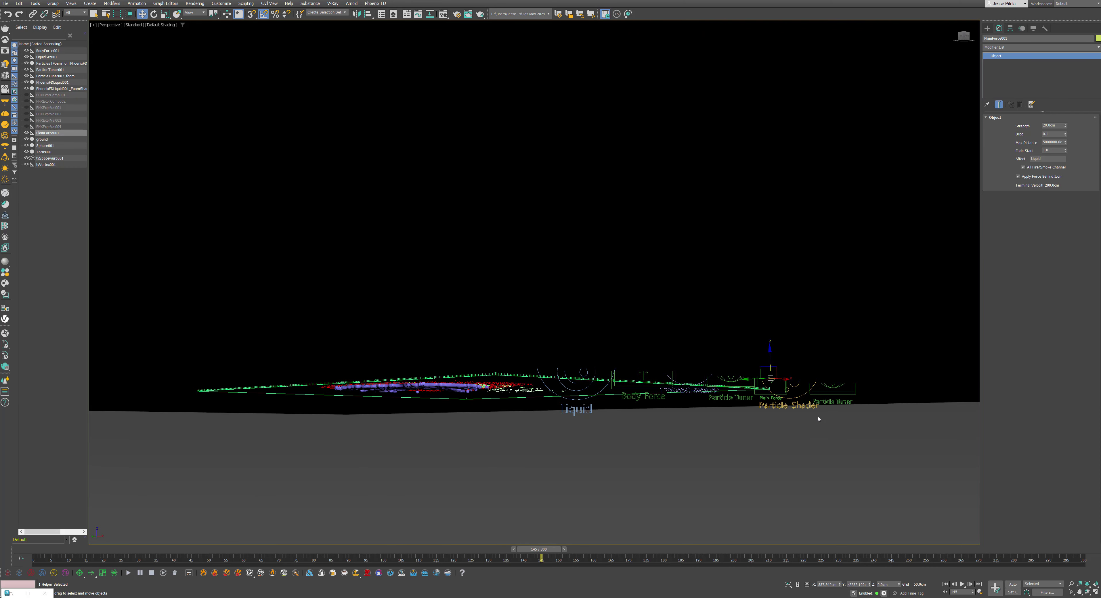
click(792, 386)
alt+middle_drag(789, 374, 786, 384)
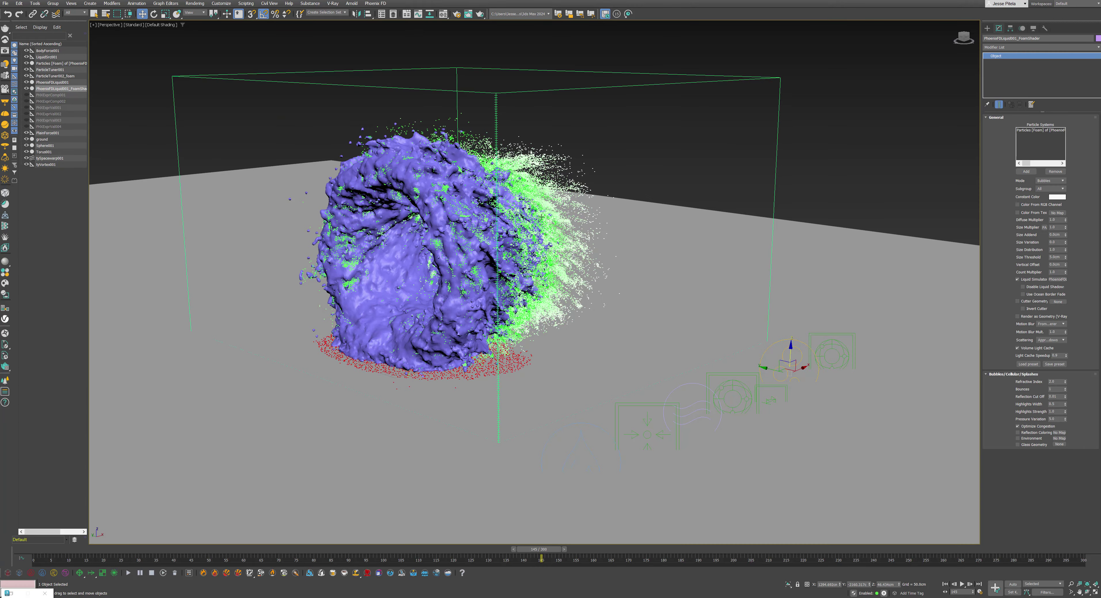
scroll(539, 164, up, 5)
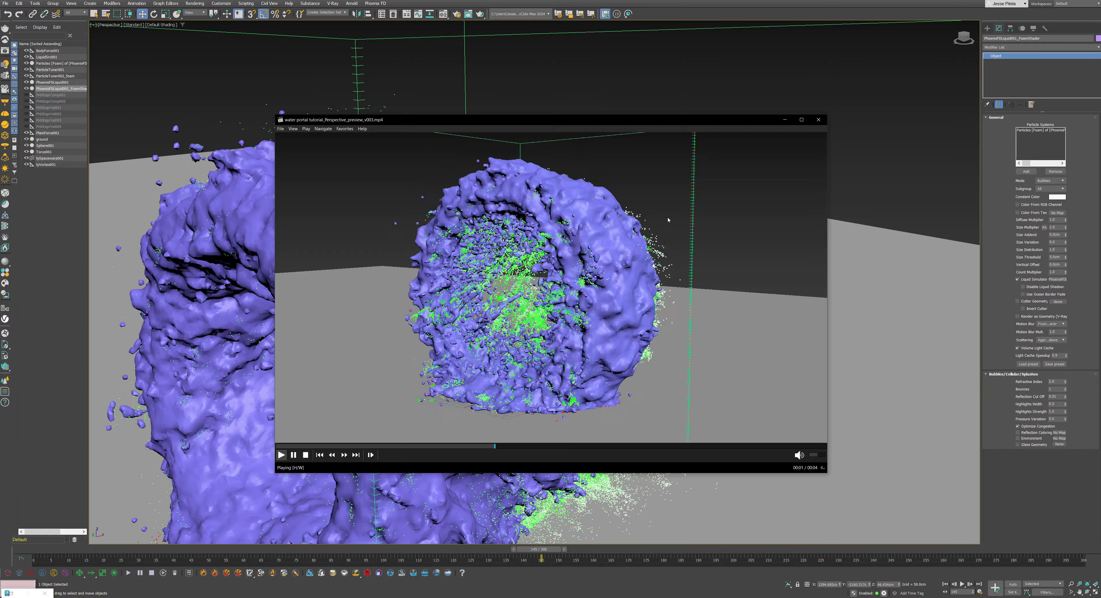
click(822, 119)
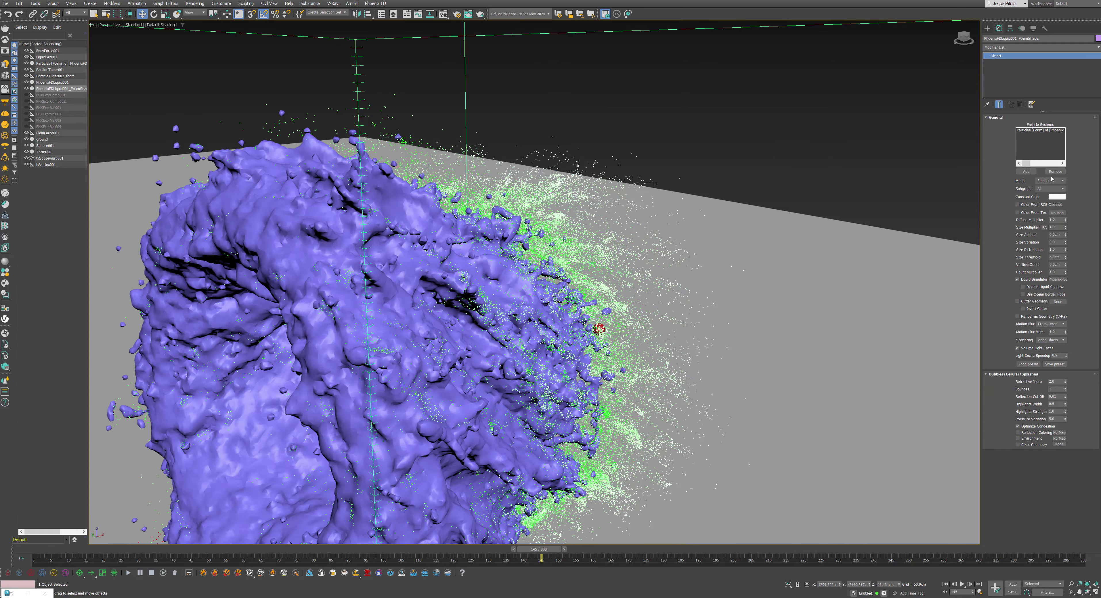
- Switch to the video player to examine the rendered foam in the water portal clip, and minimize it
key(alt+Tab)
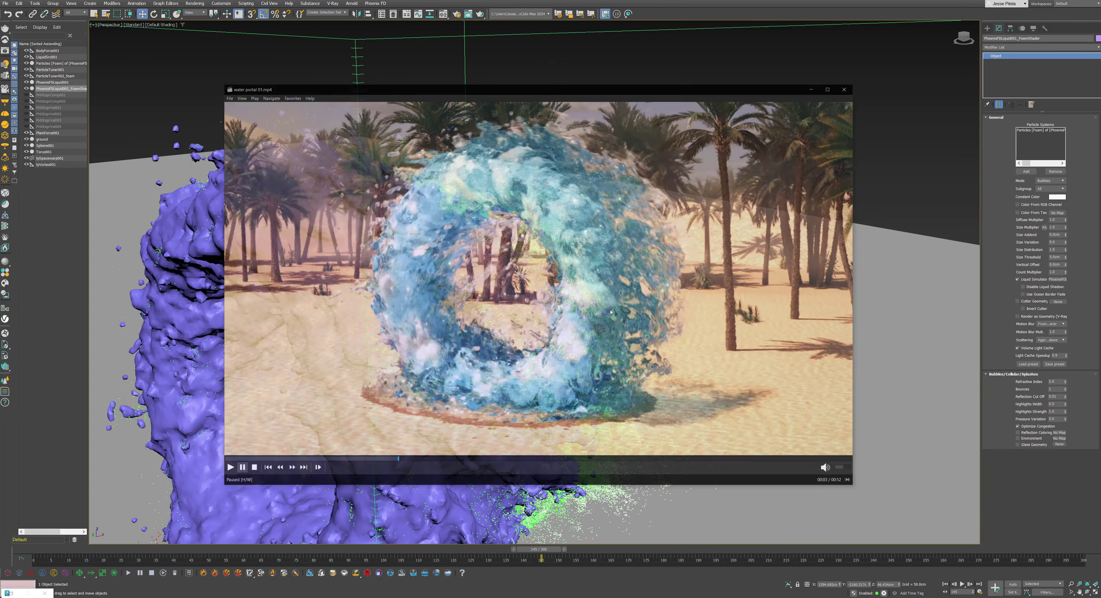
click(526, 176)
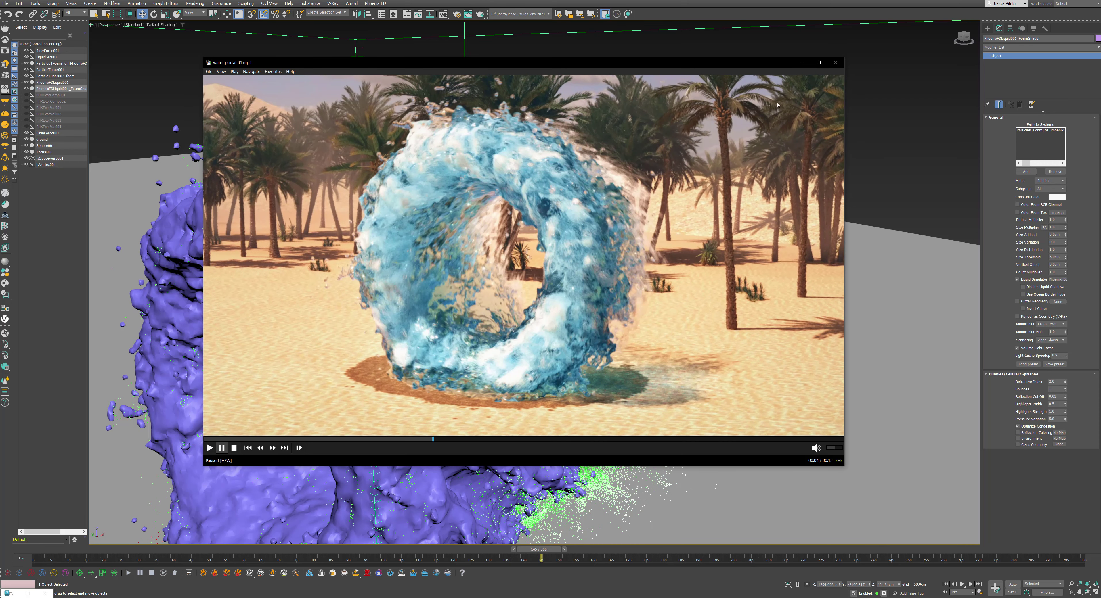
click(803, 62)
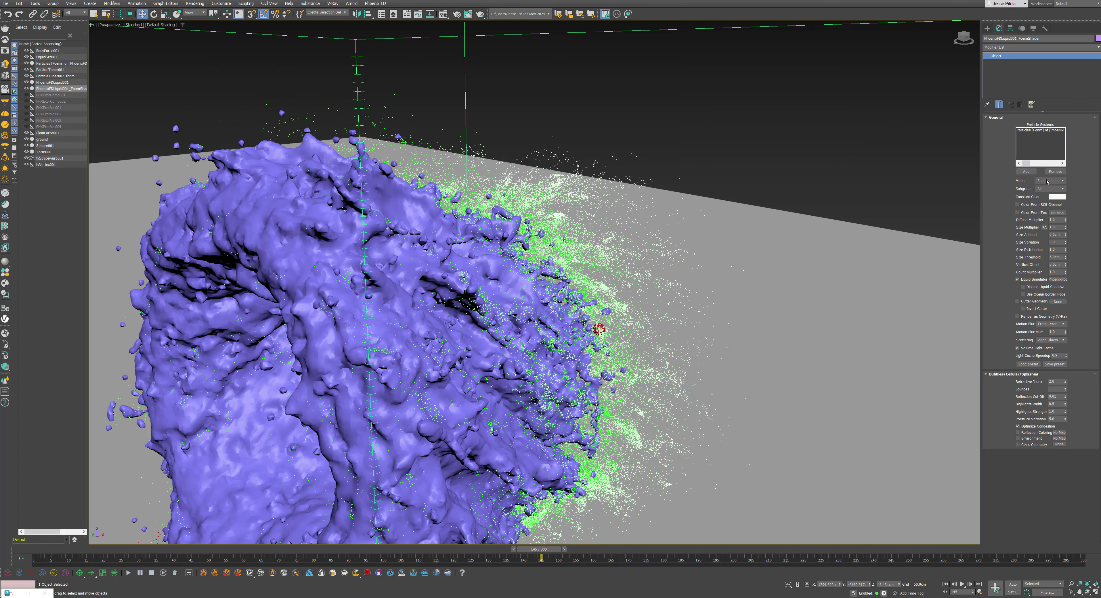
- Try the Points mode on the foam shader, compare it with the water portal clip, and return to Bubbles
click(1049, 181)
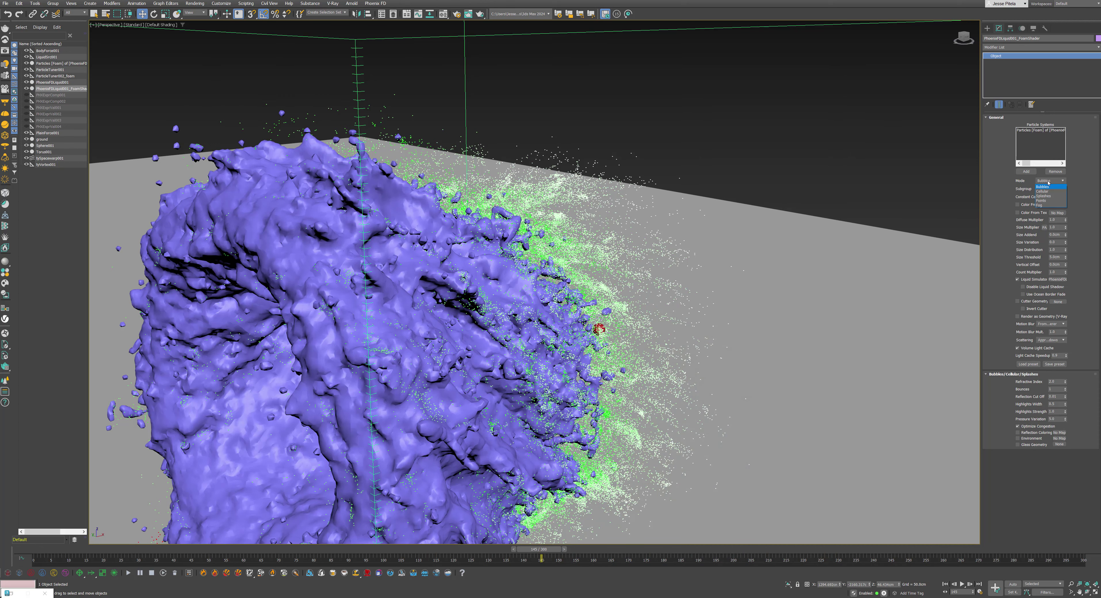
click(1048, 201)
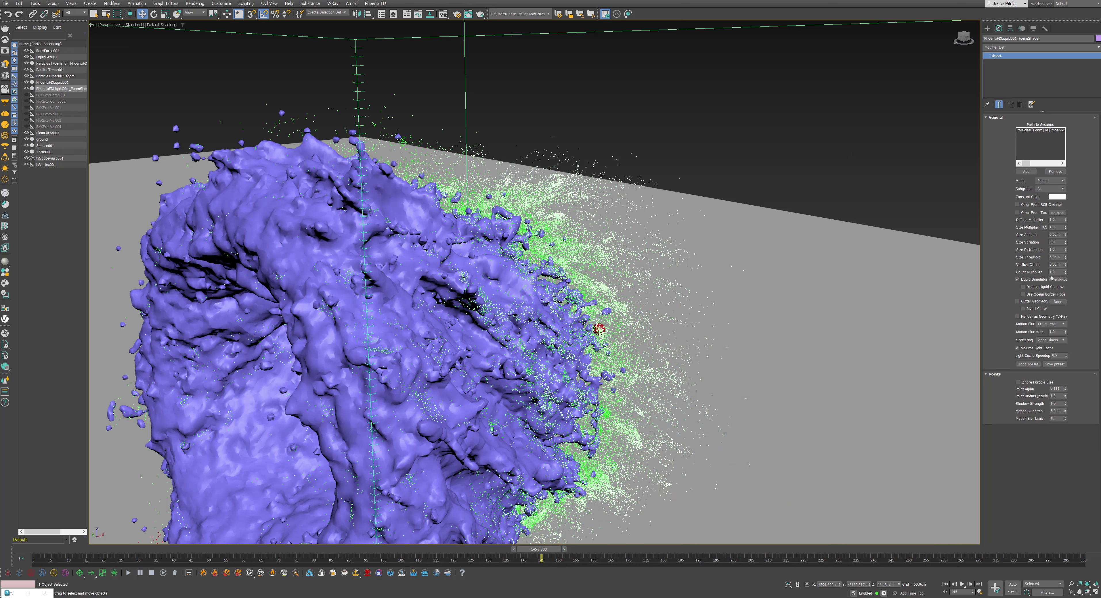
key(alt+Tab)
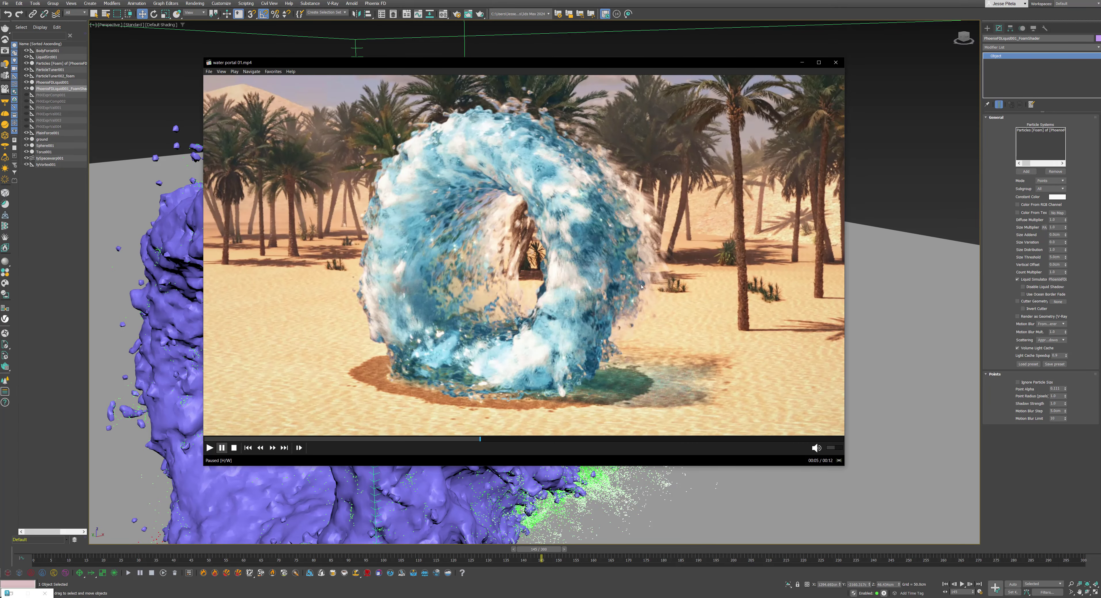
click(801, 61)
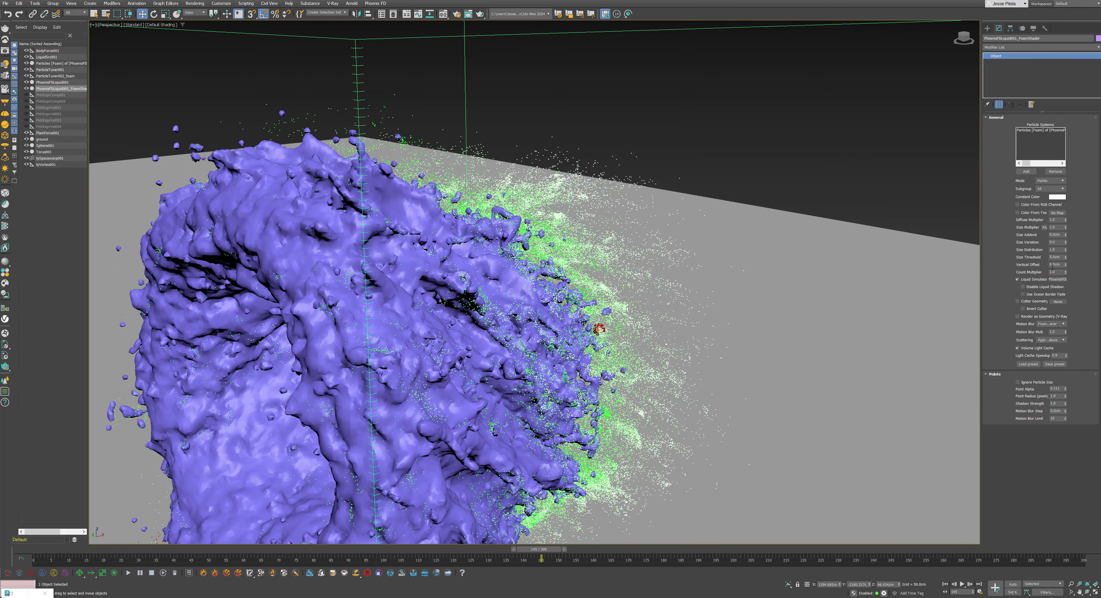
double_click(1058, 272)
click(1044, 181)
click(1044, 193)
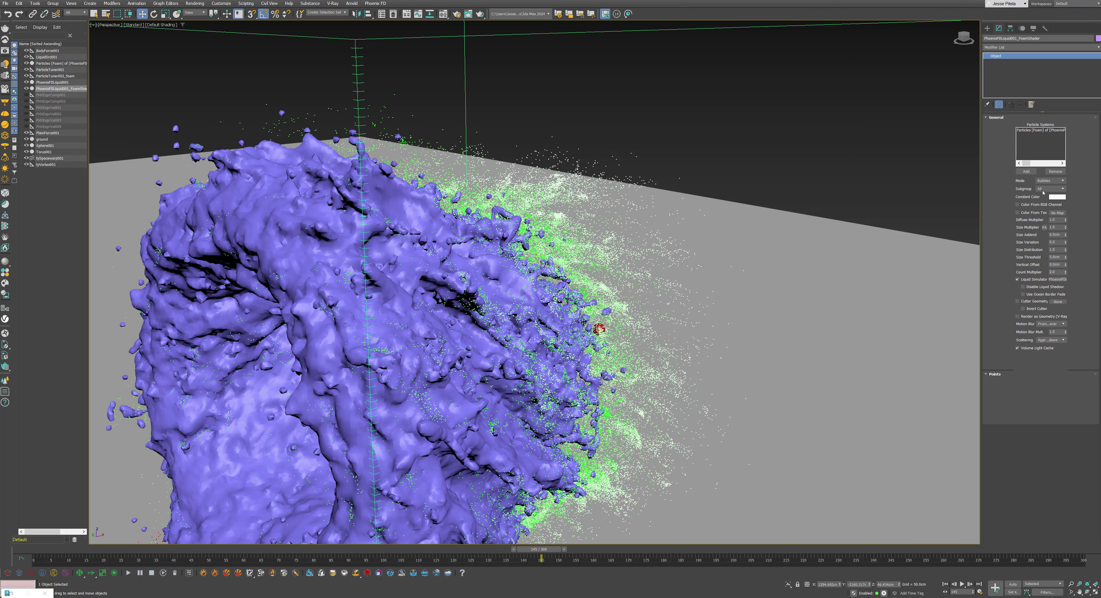
- Set the foam shader's Count Multiplier to 0.5, checking the foam density in the water portal clip
double_click(1057, 272)
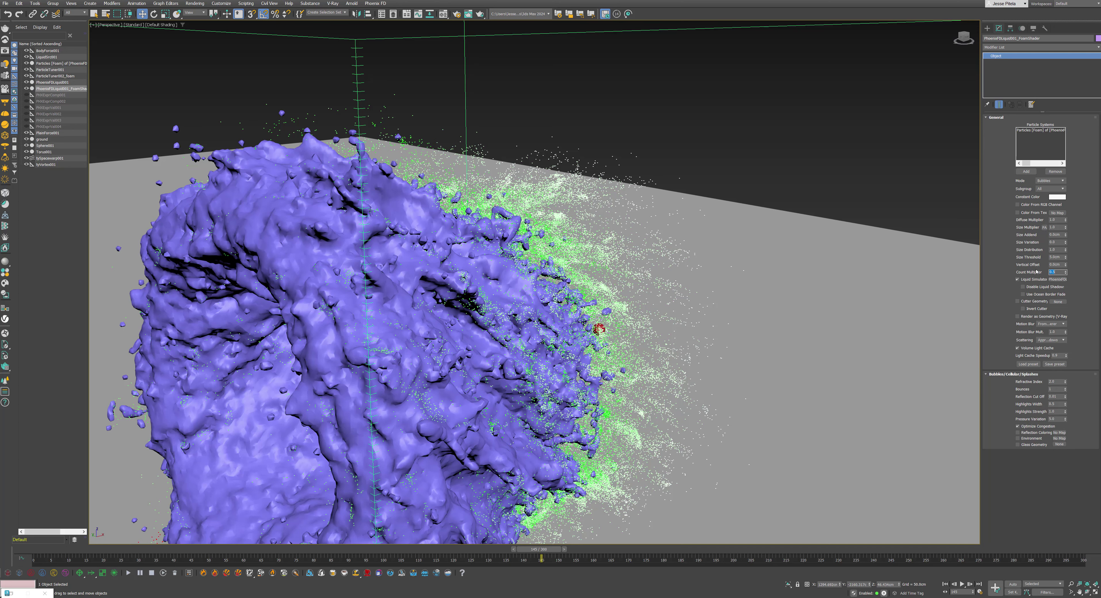
key(alt+Tab)
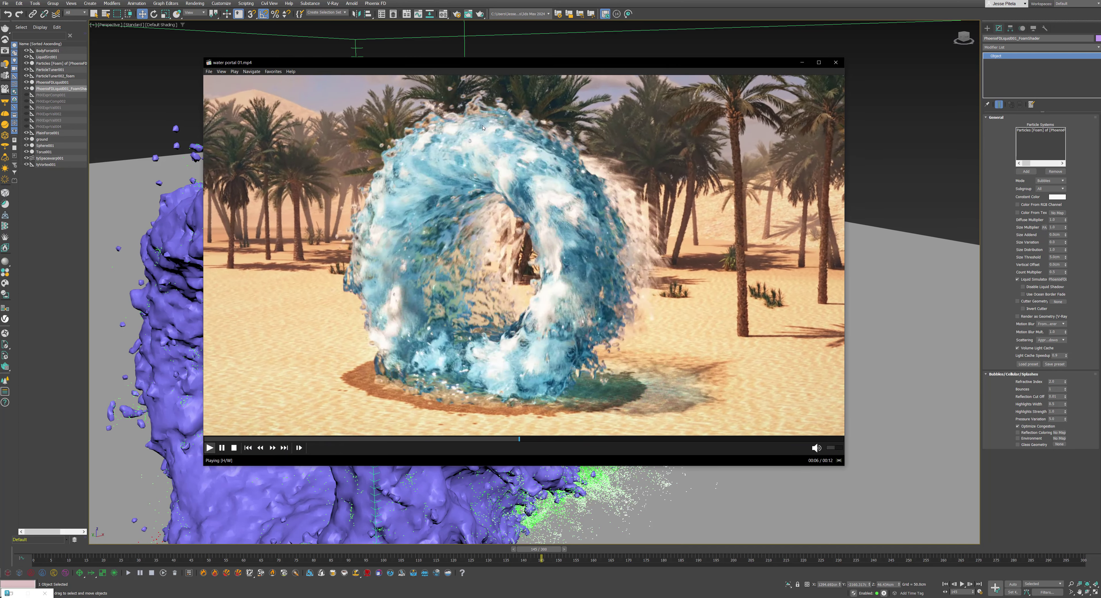
click(520, 151)
click(802, 62)
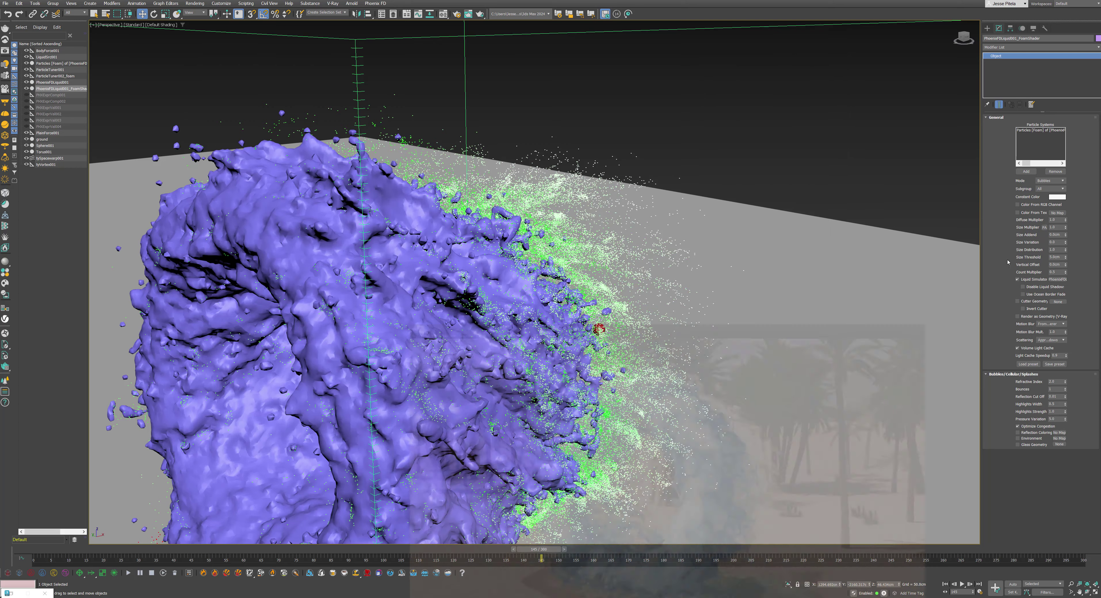
double_click(1053, 272)
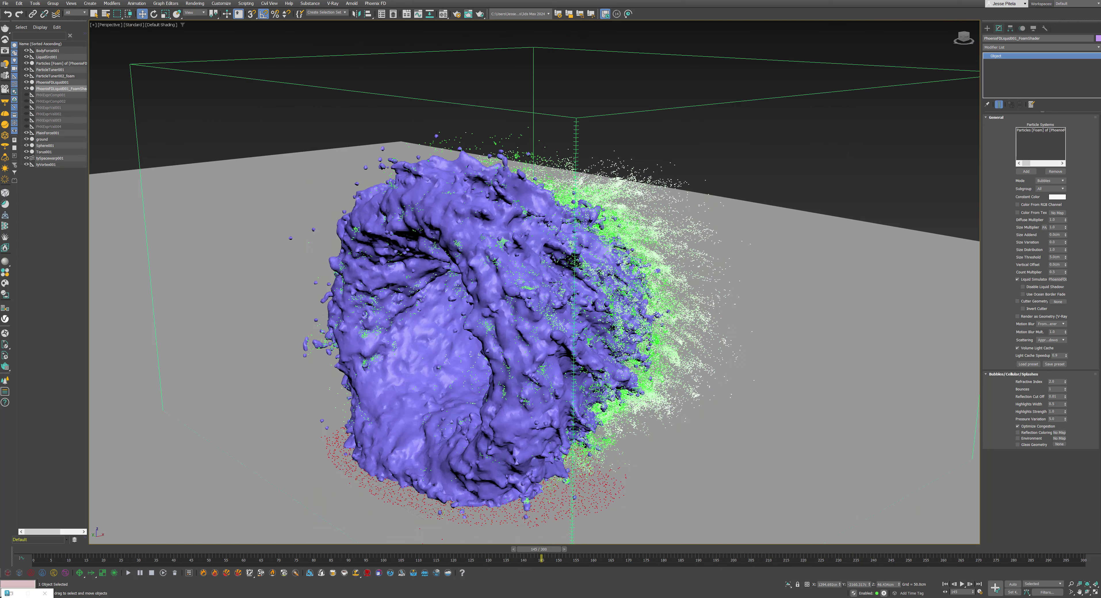
- Play and pause the water portal clip to study its white foam areas, and minimize the player
key(alt+Tab)
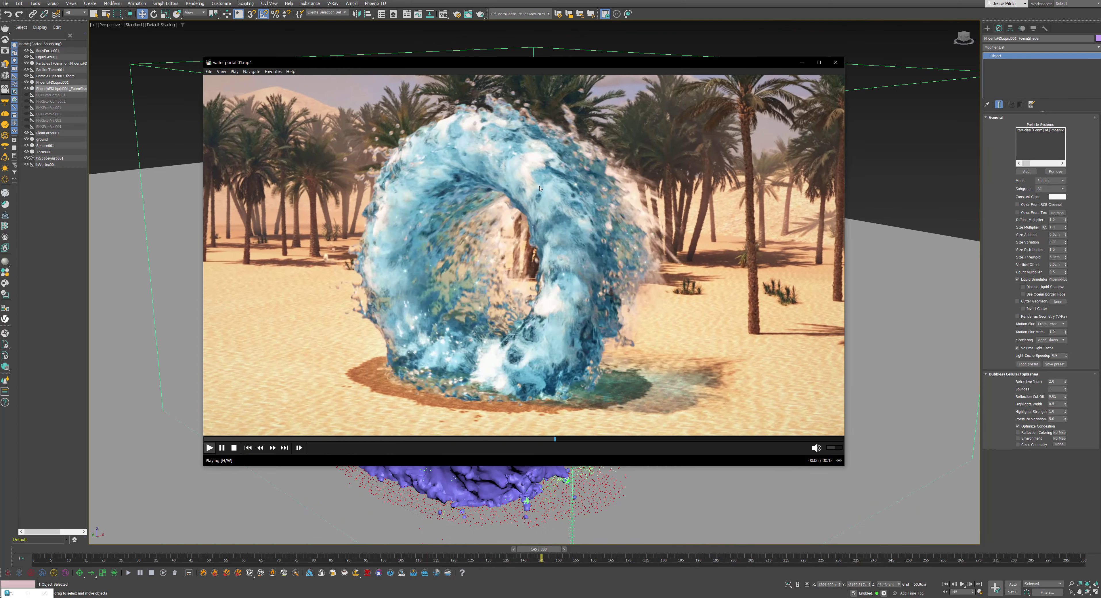
click(466, 133)
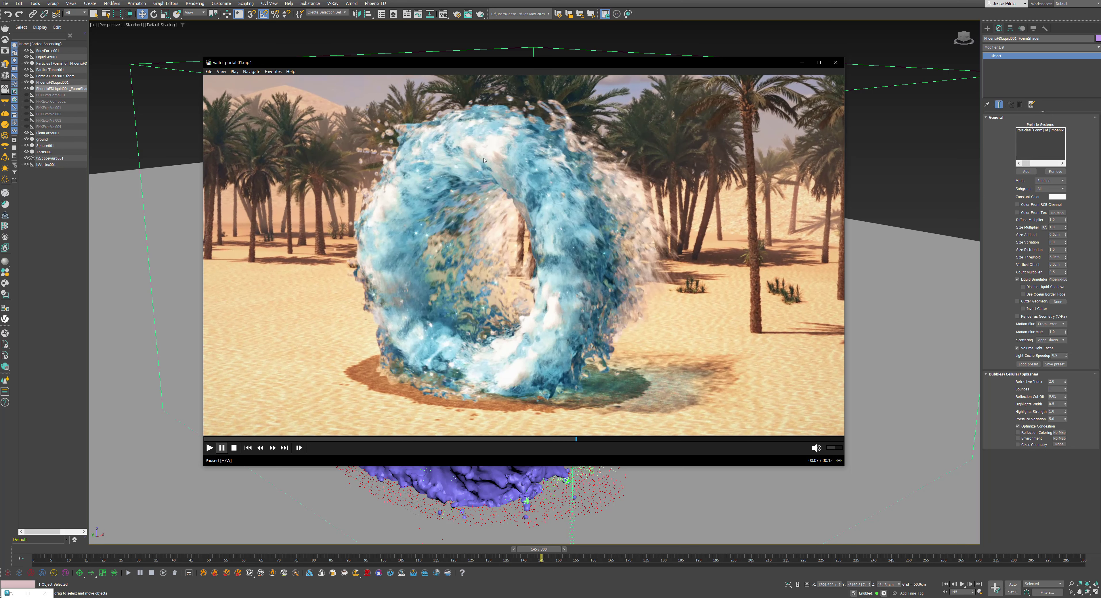
click(802, 62)
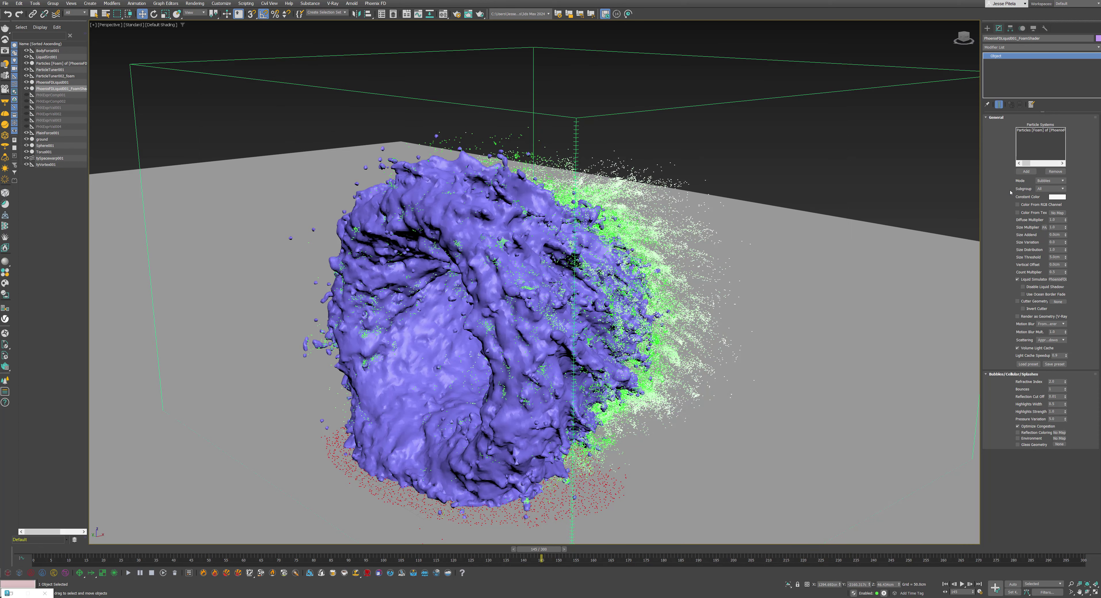
- Darken the foam shader's constant color from white to a light grey
click(1056, 198)
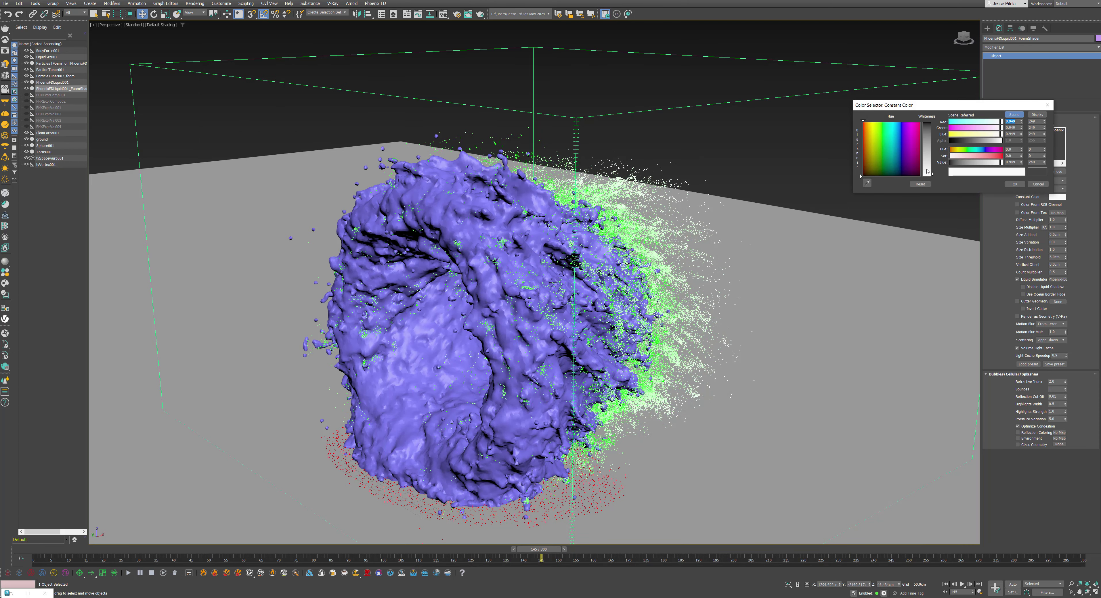
drag(926, 171, 926, 161)
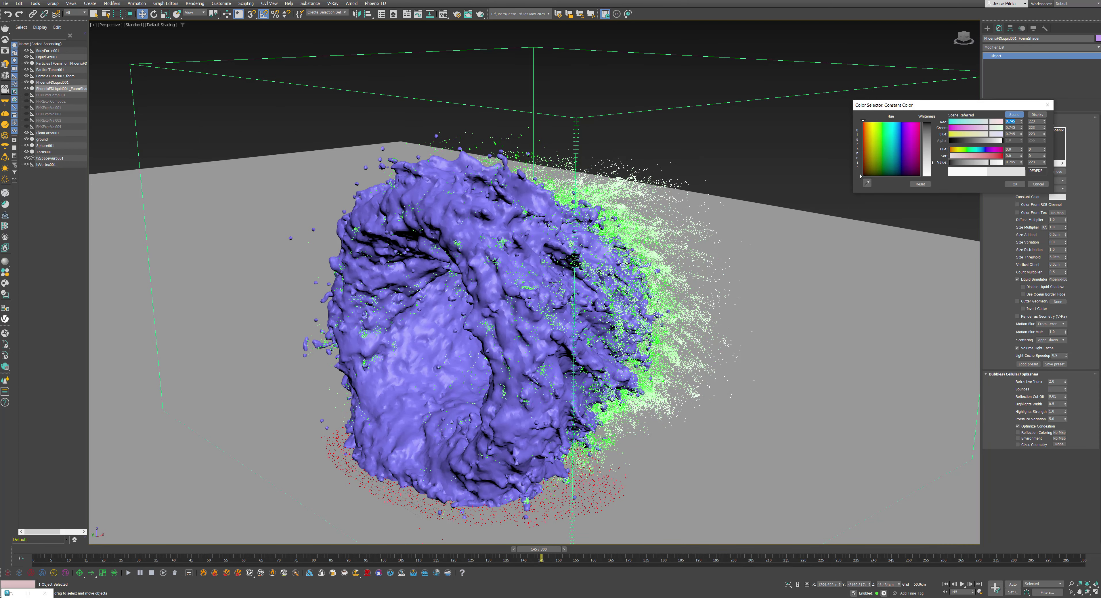
click(1013, 184)
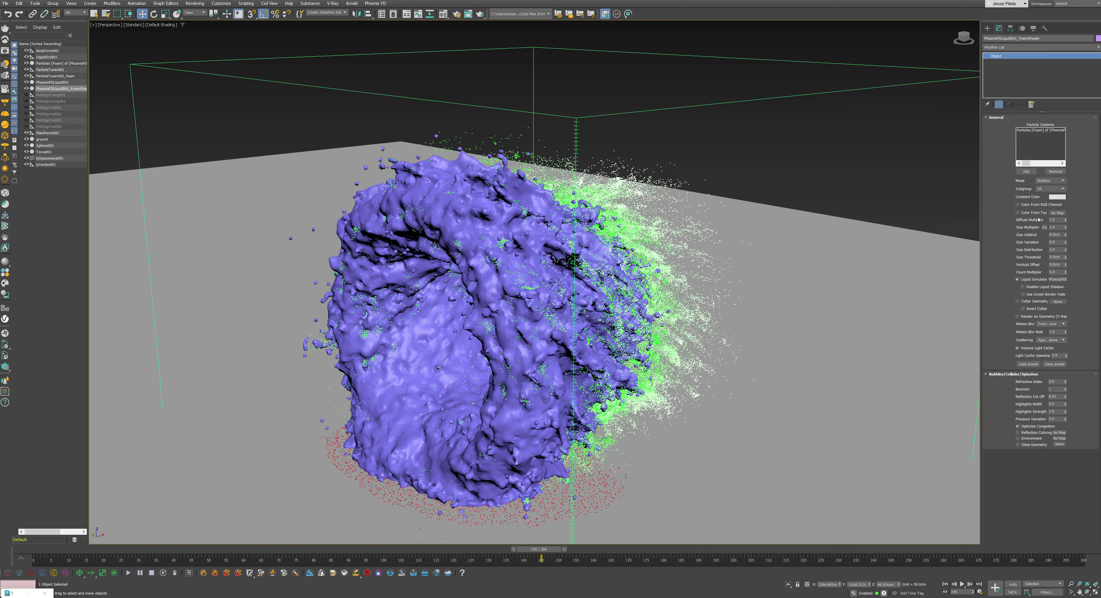
- Set the foam shader's Diffuse Multiplier to 0.8 and its Light Cache Speedup to 0.99
click(1058, 218)
middle_drag(593, 284, 604, 269)
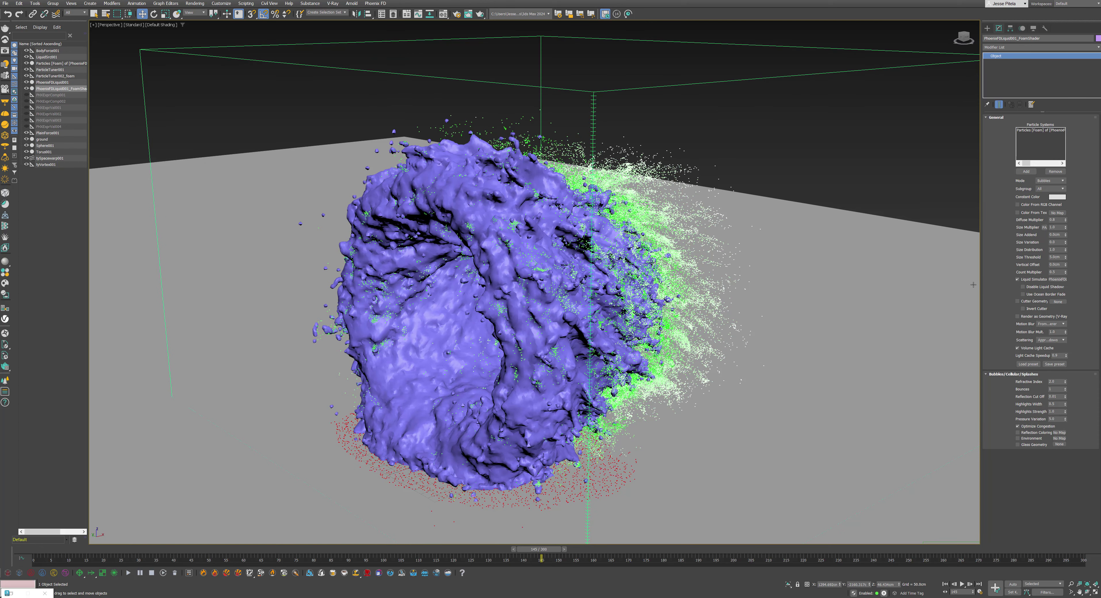
click(1060, 355)
- Review the shading of the foam in the water portal clip and minimize the player again
key(alt+Tab)
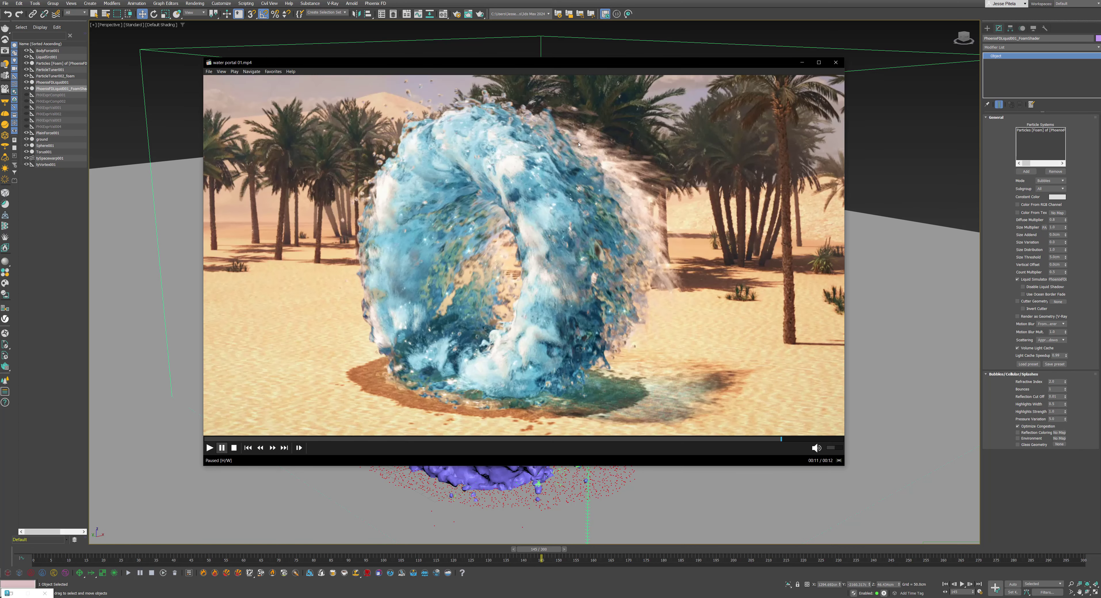
click(482, 335)
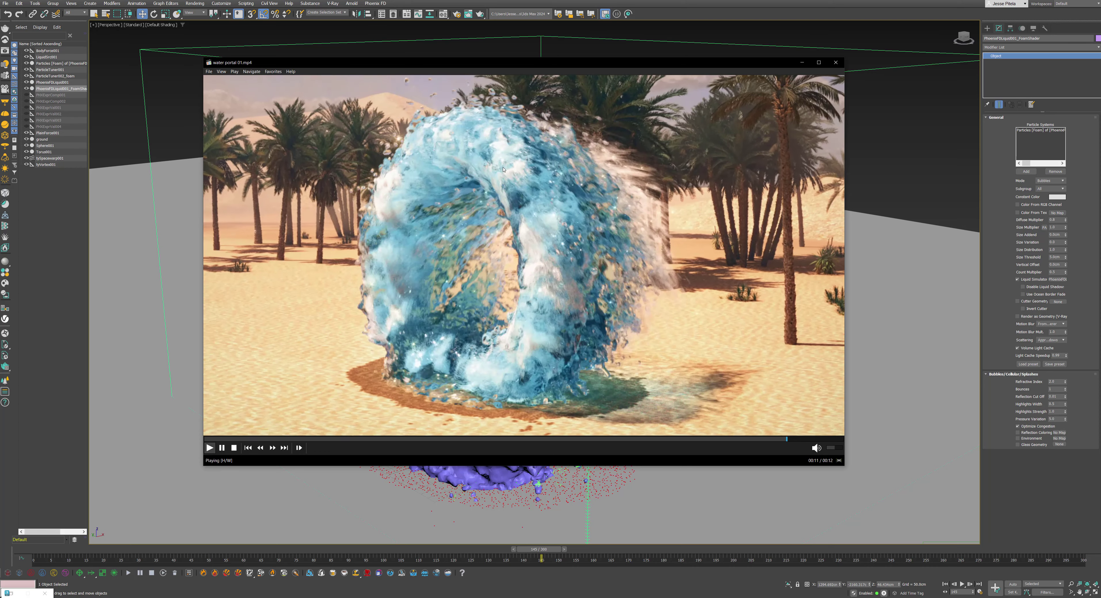
click(481, 335)
click(802, 63)
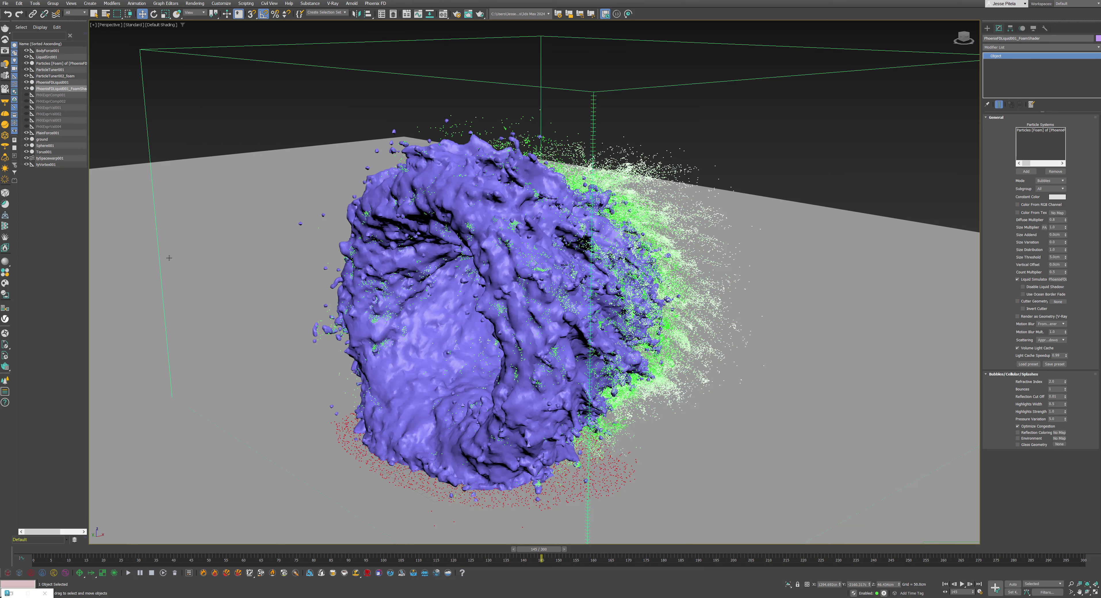
- Import the Waves A 02 200cm liquid material from Chaos Cosmos into the first material slot and minimize the browser
click(5, 283)
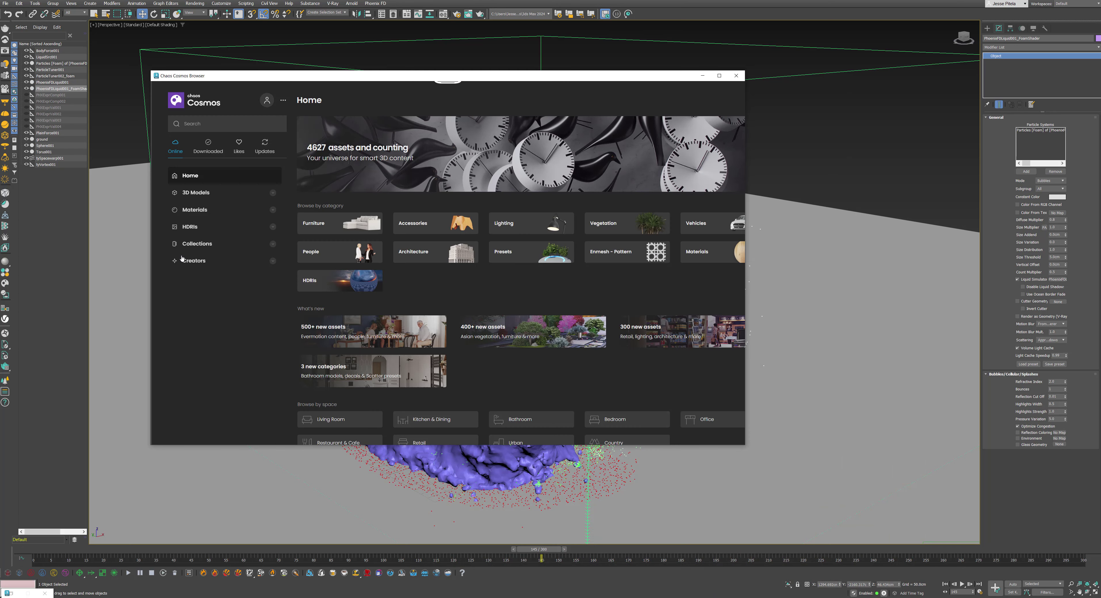
click(195, 210)
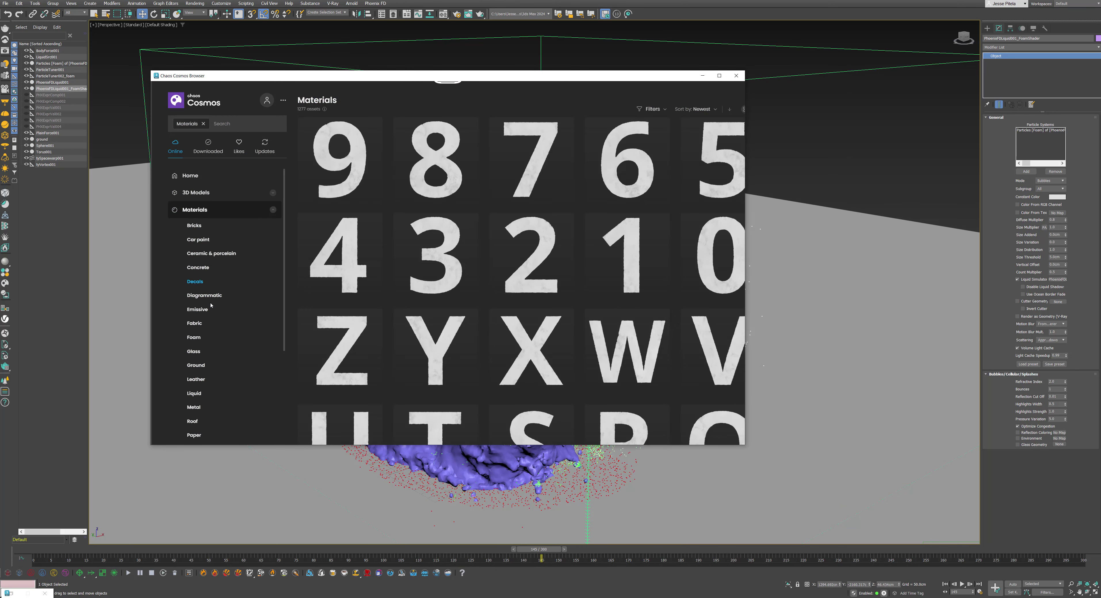
scroll(212, 307, down, 1)
click(194, 358)
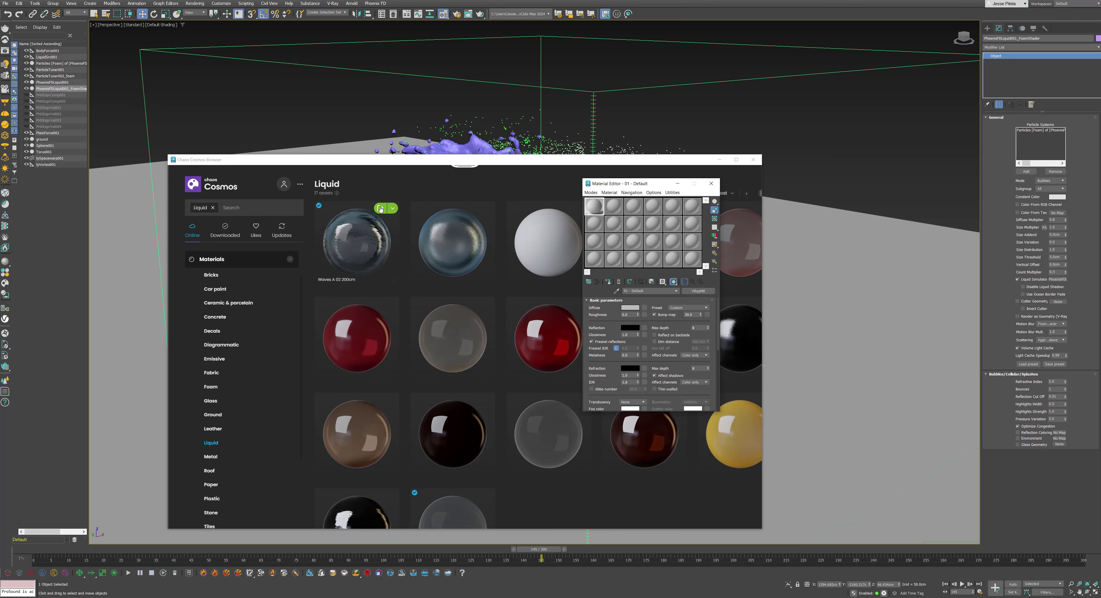
click(380, 209)
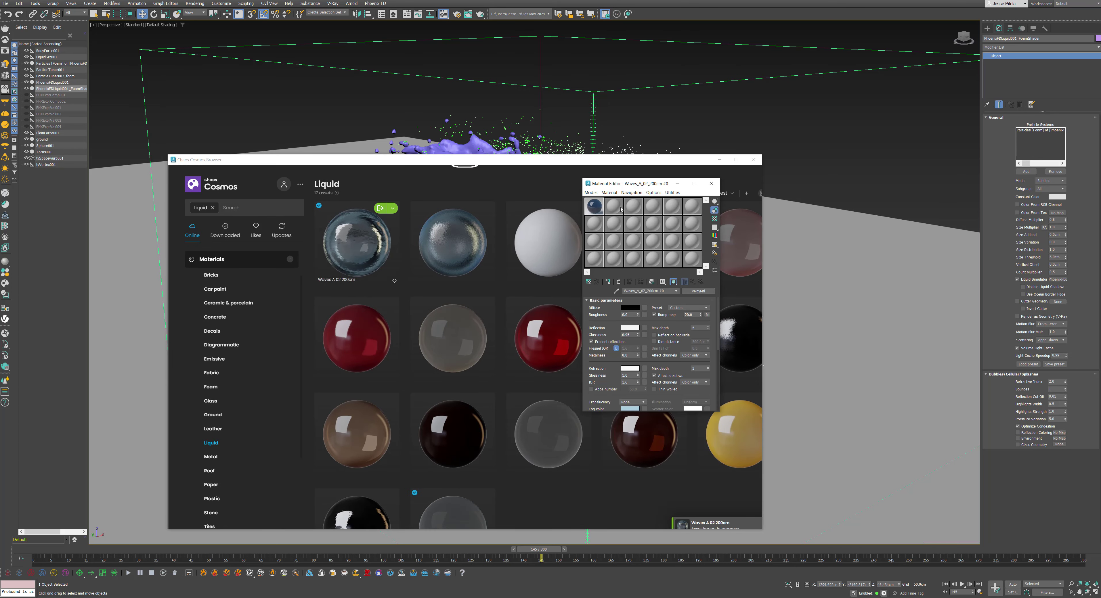
click(719, 159)
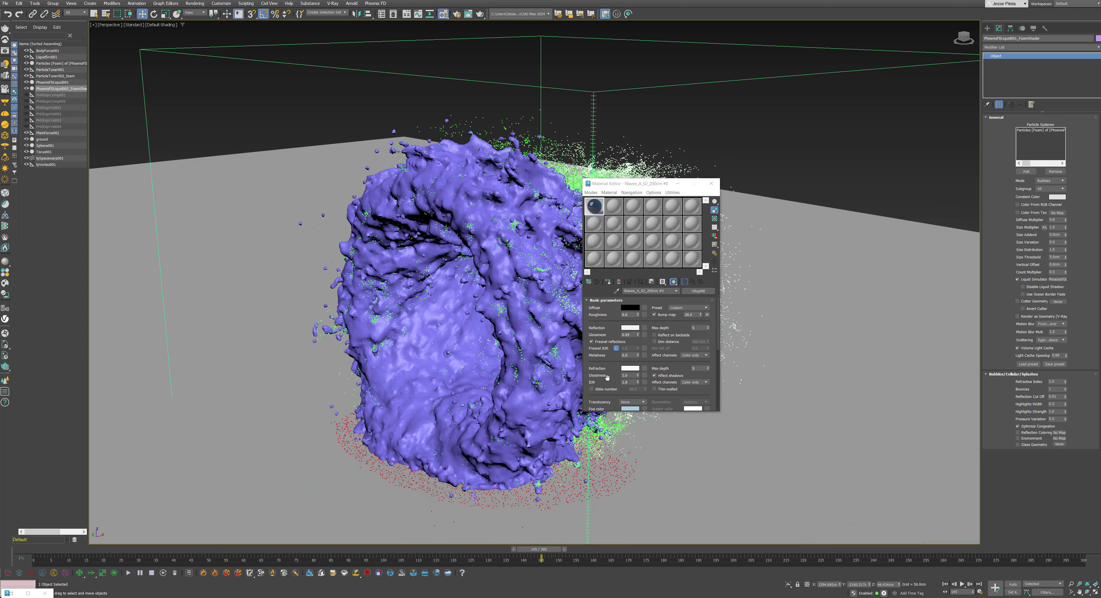
- Compare the imported material's fog settings with the water colour in the water portal clip, and minimize the player
drag(611, 380, 601, 339)
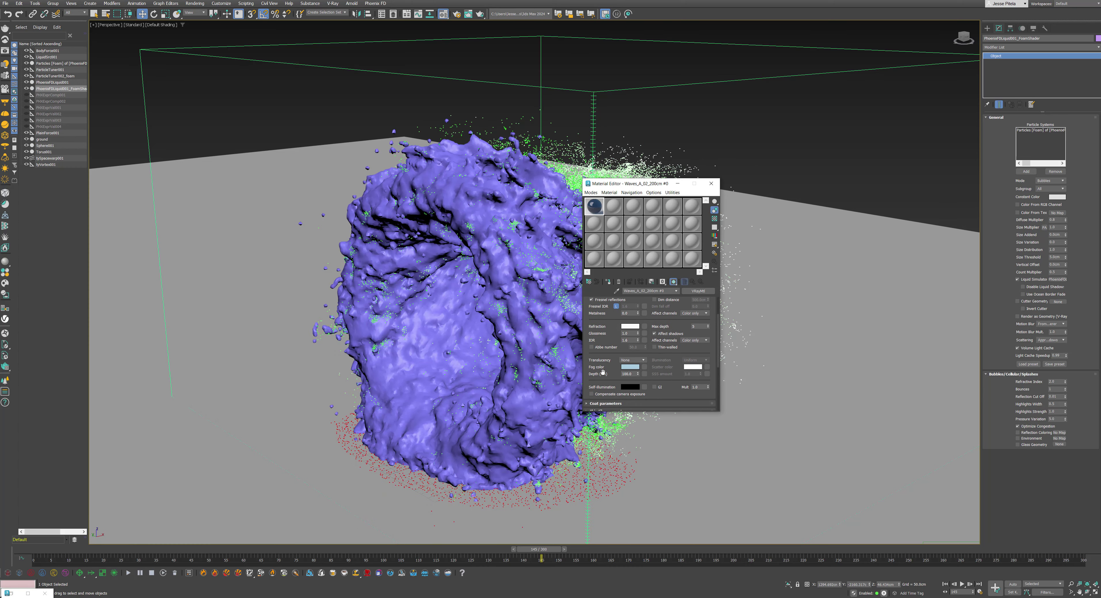
key(alt+Tab)
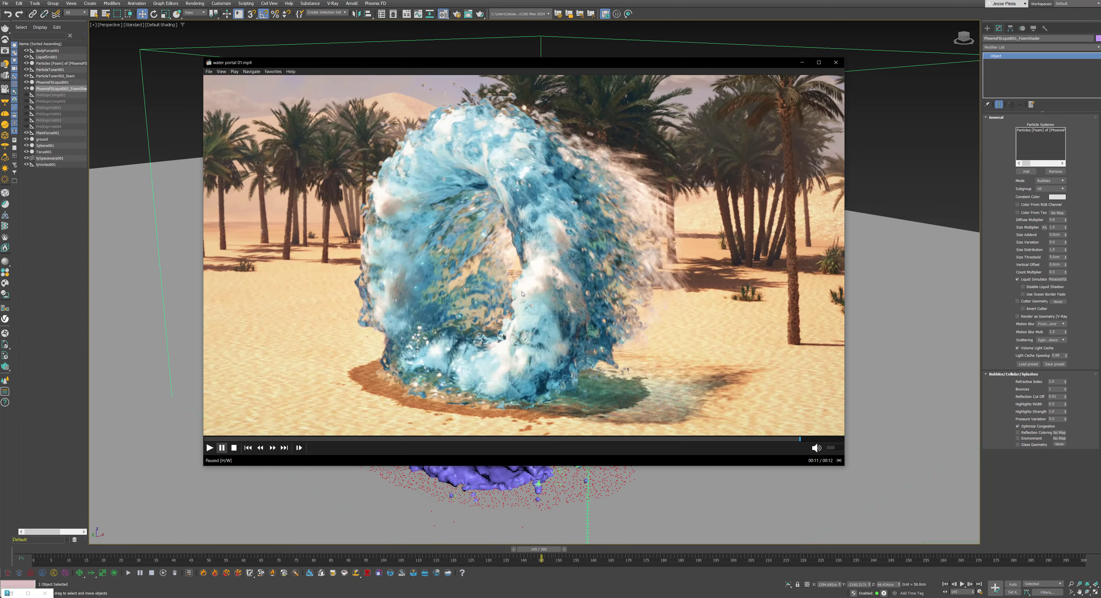
click(535, 154)
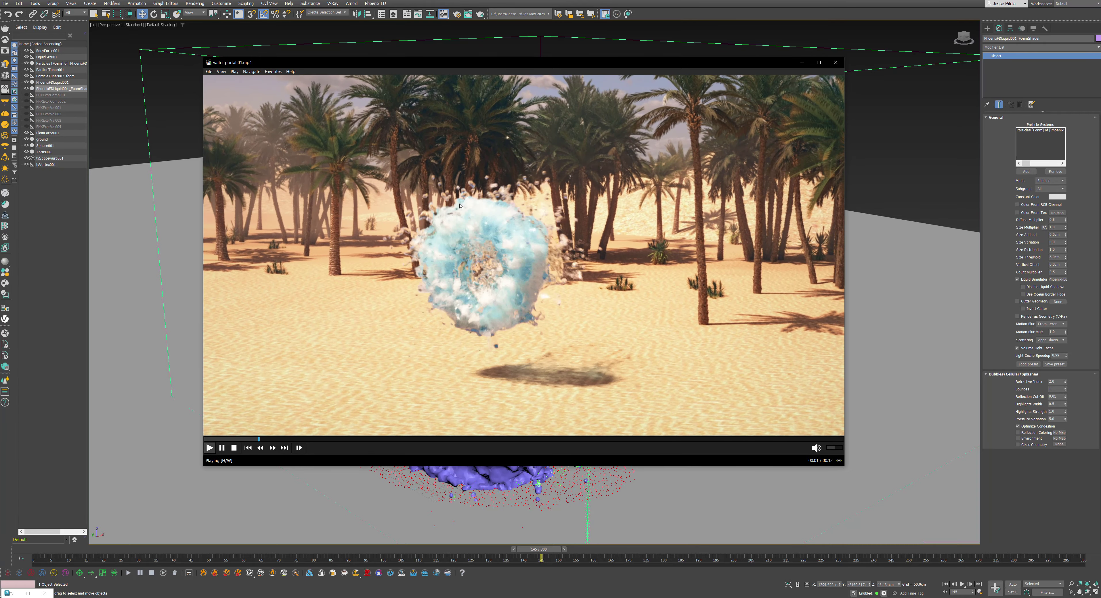
click(802, 62)
- Shift the water material's refraction fog color towards teal and increase its fog depth
drag(463, 313, 501, 309)
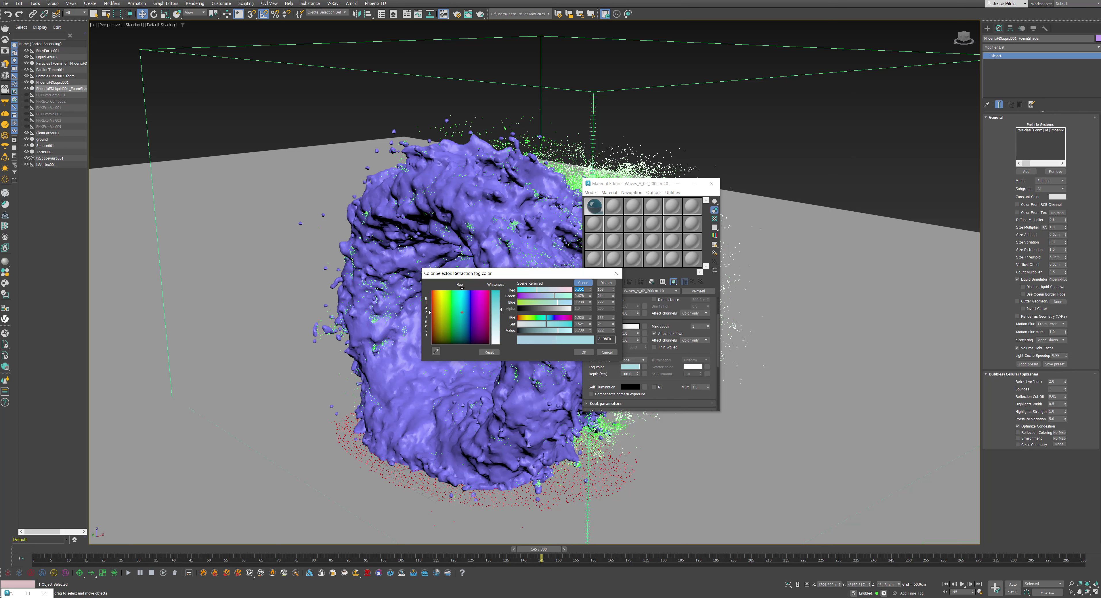
click(583, 352)
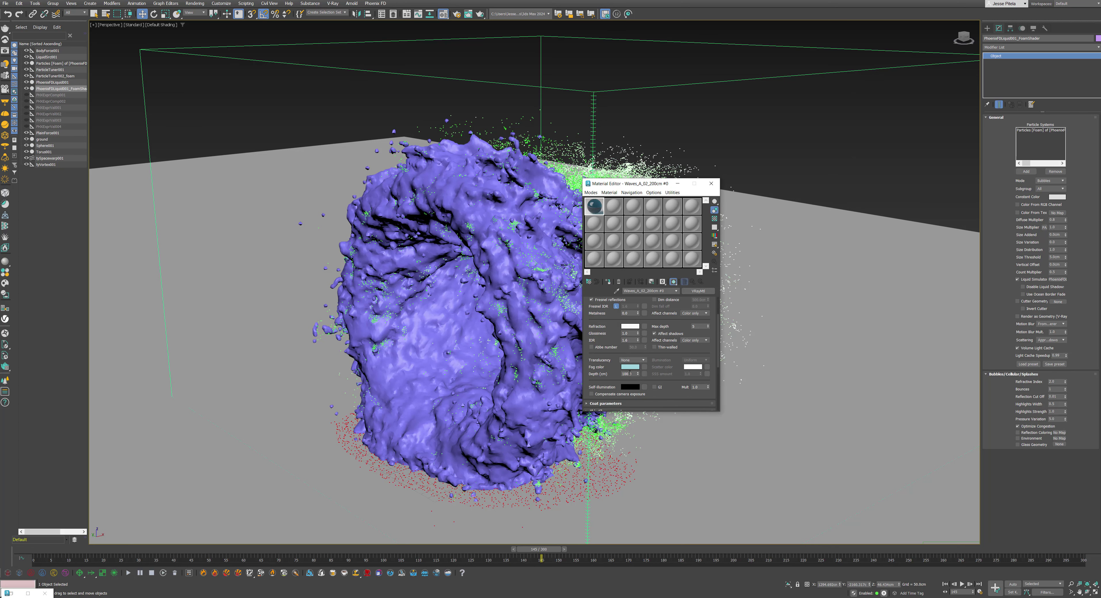
double_click(629, 374)
- Minimize the Material Editor and hide the Phoenix foam shader in the scene
alt+middle_drag(486, 314, 589, 224)
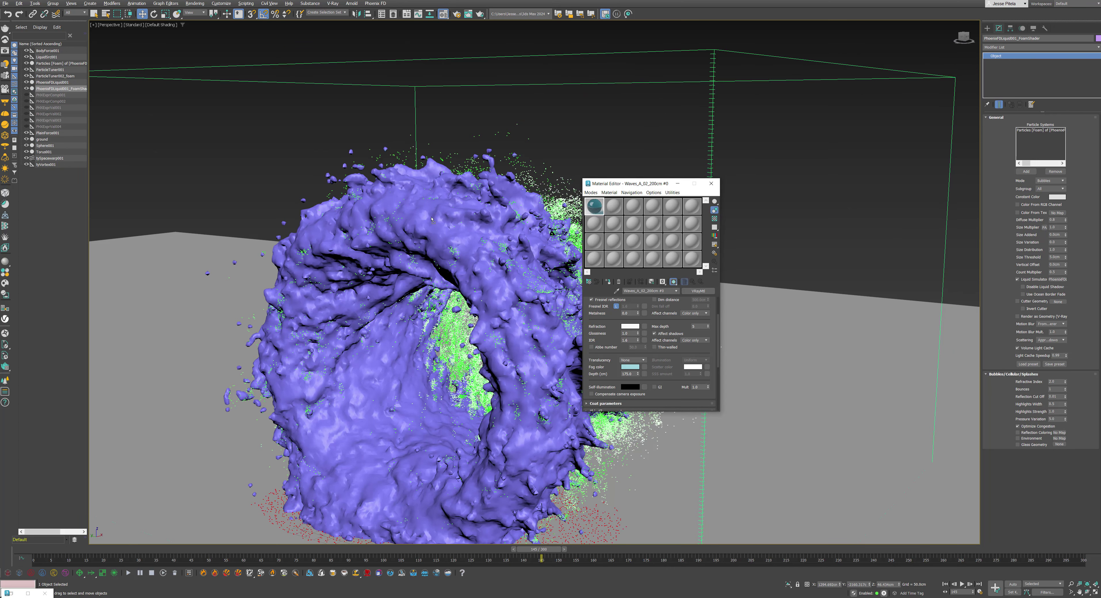
click(677, 183)
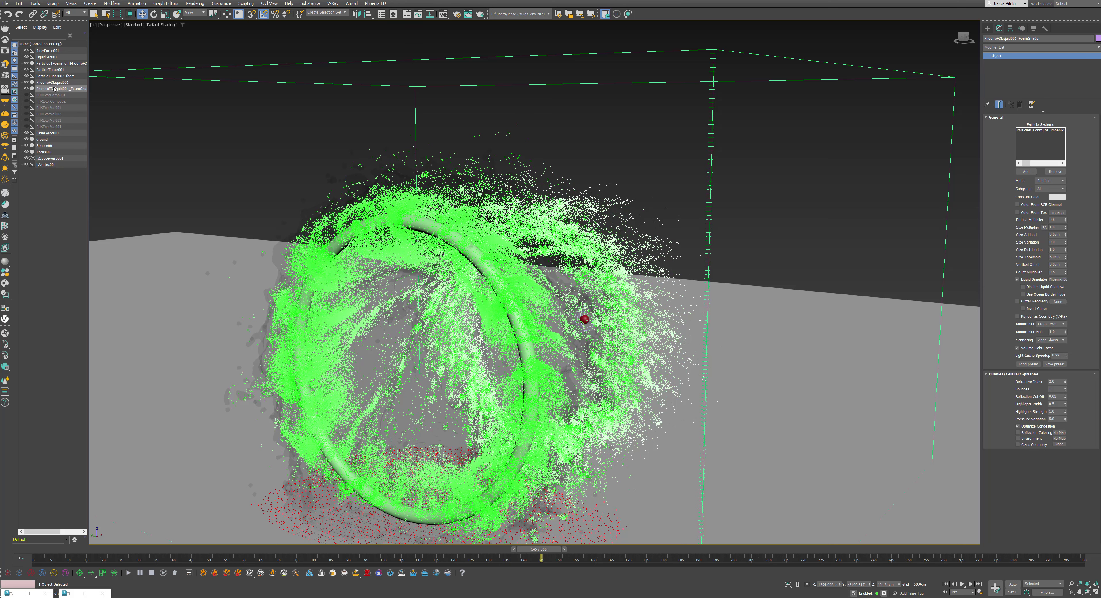
click(28, 90)
- Create a V-Ray sun aimed beside the portal with a VRaySky environment map, and raise the sun high above the ground plane
scroll(441, 340, down, 10)
click(986, 28)
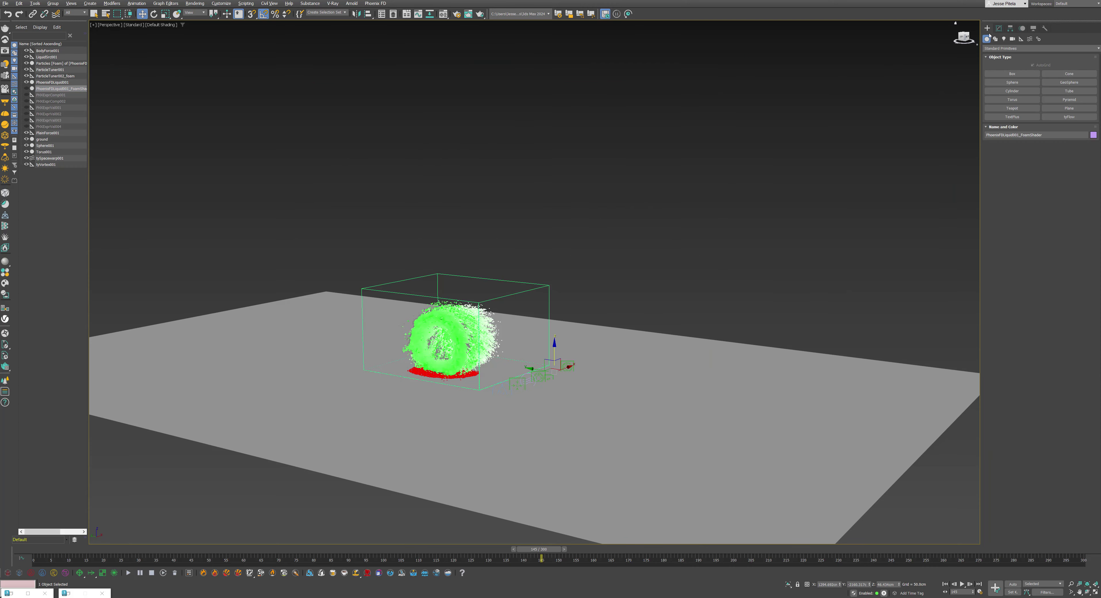
click(1003, 38)
click(1003, 48)
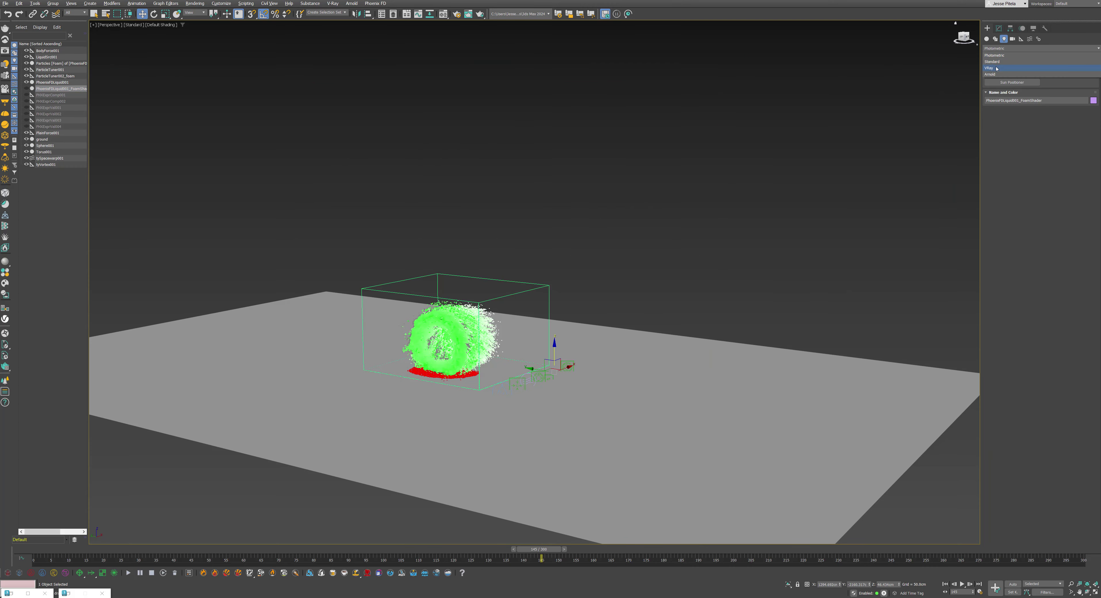
click(996, 68)
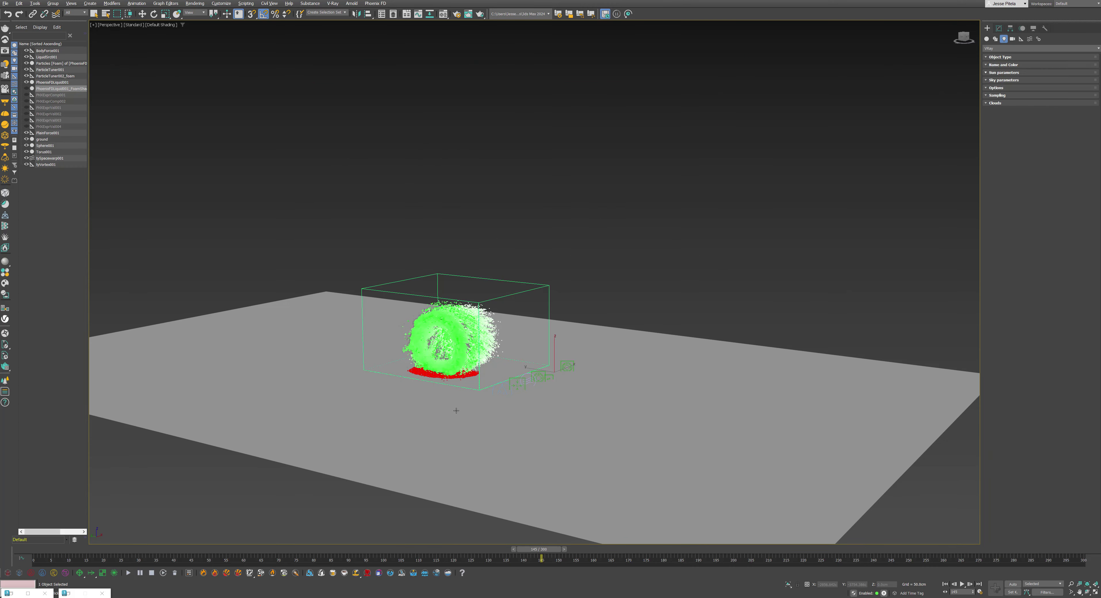
drag(284, 358, 385, 373)
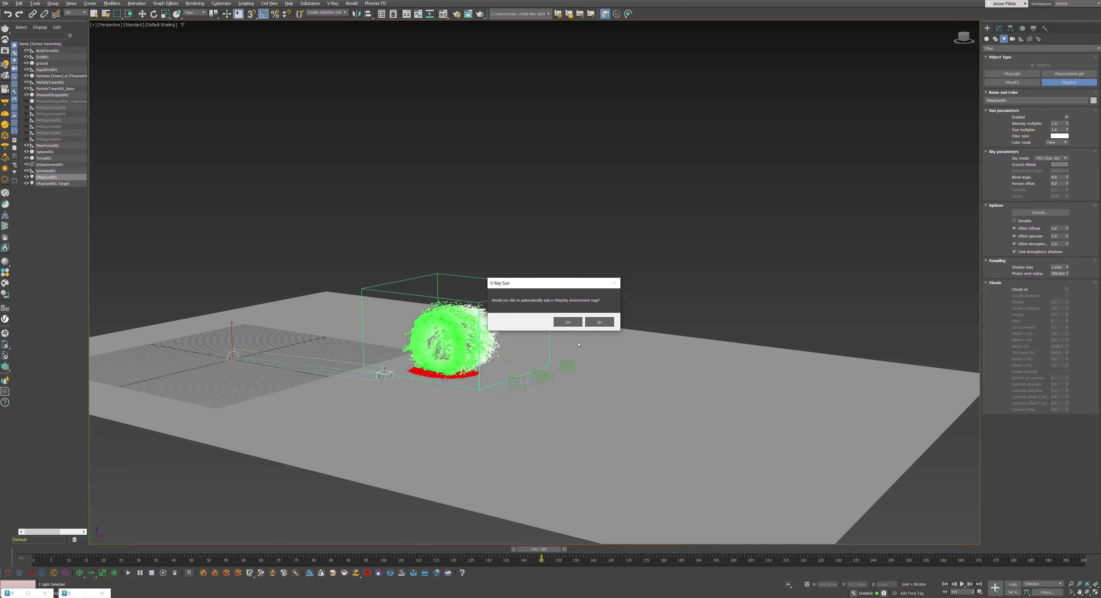
click(567, 322)
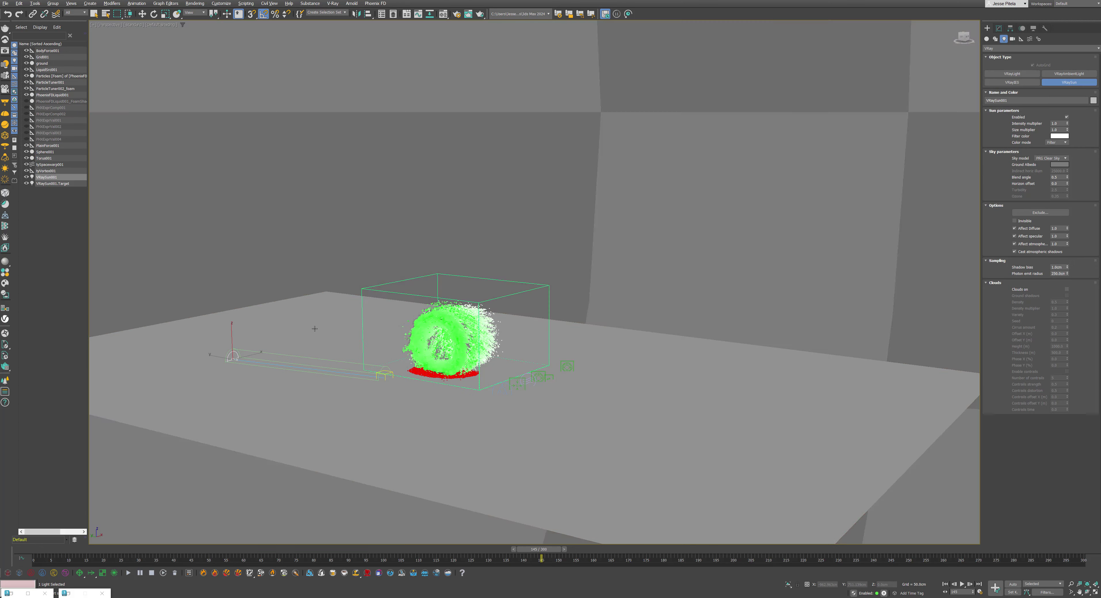
drag(347, 343, 408, 95)
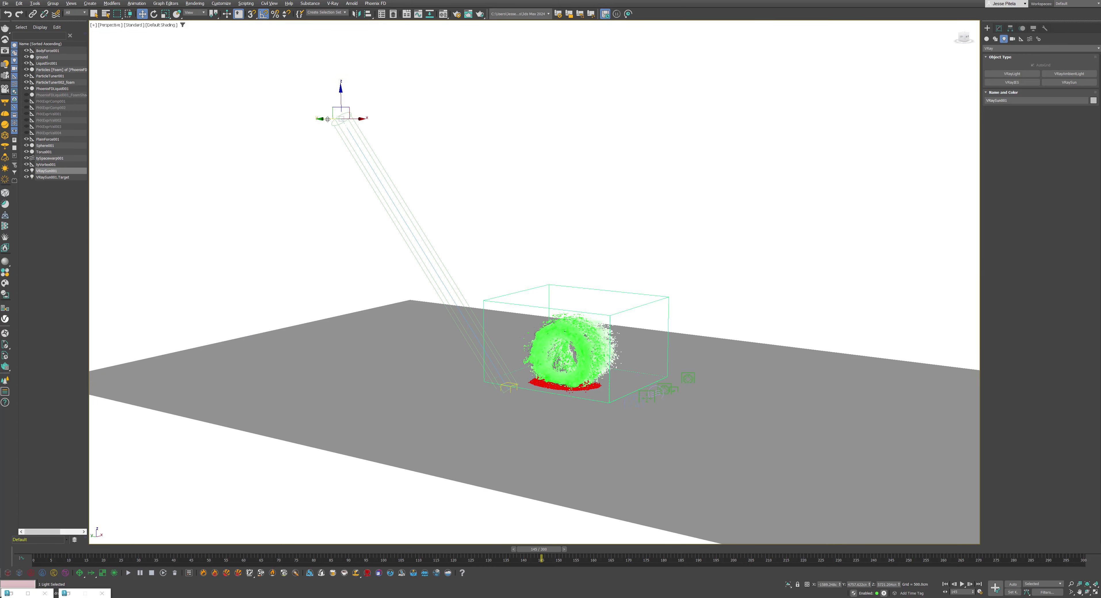
drag(328, 120, 366, 121)
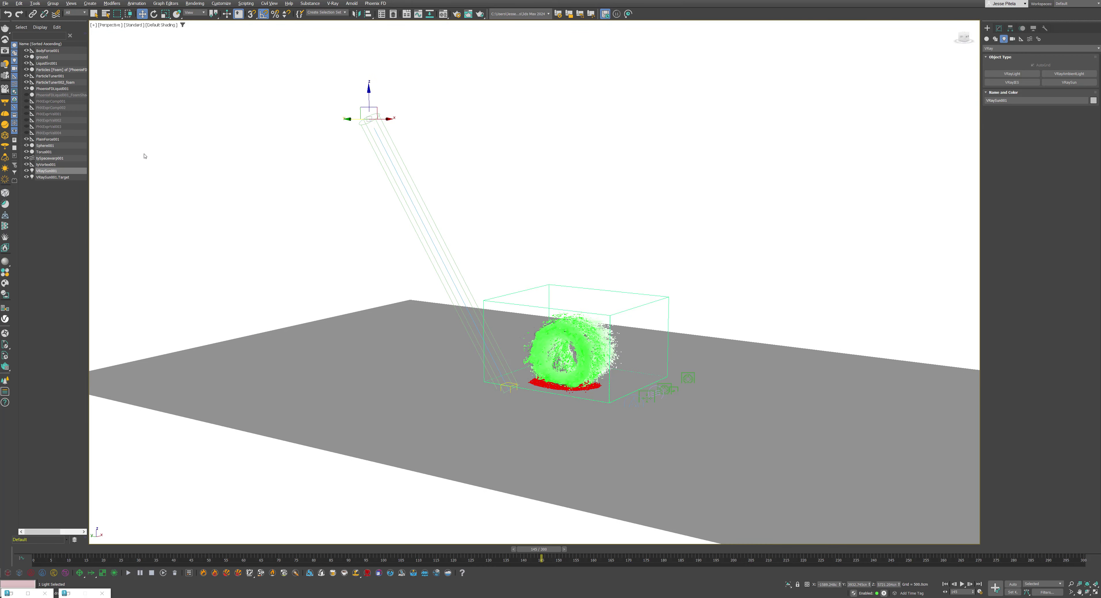
- Switch the perspective viewport's background from the environment map to a solid color
click(161, 24)
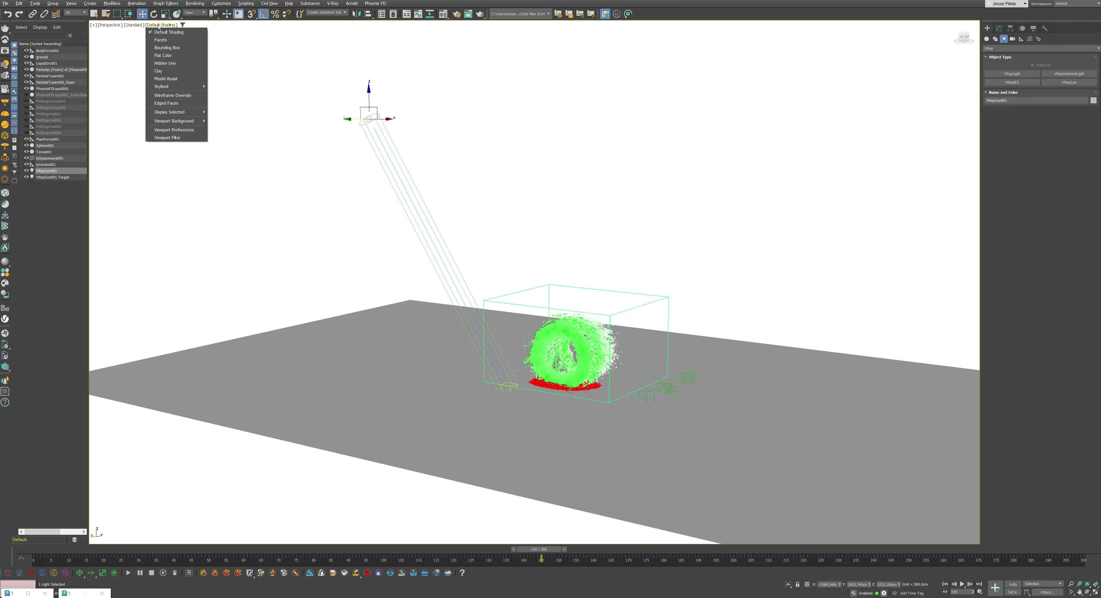
mouse_move(175, 123)
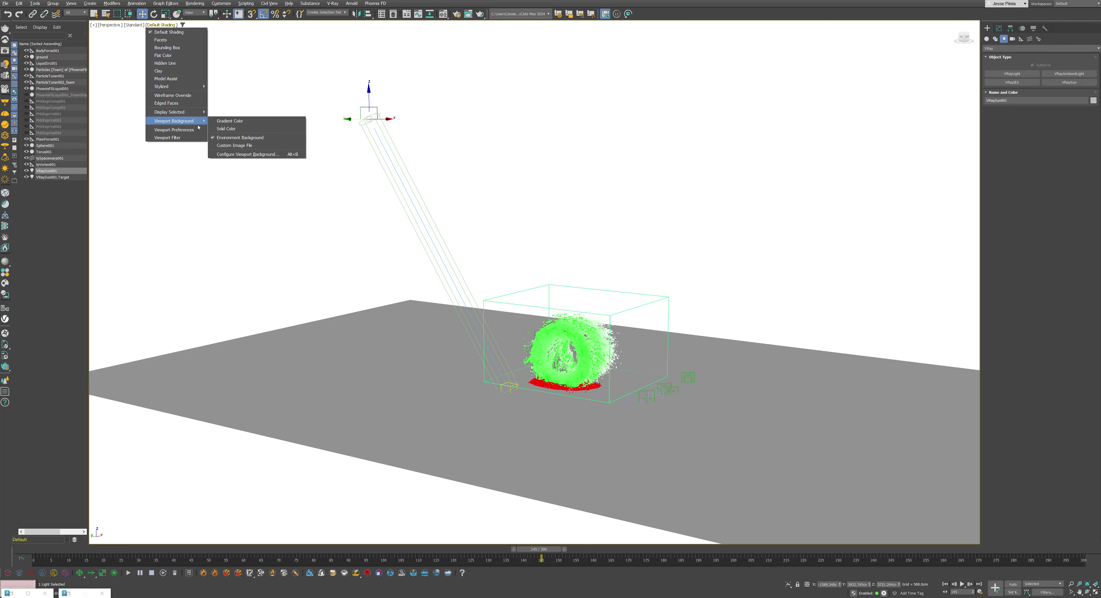
click(226, 129)
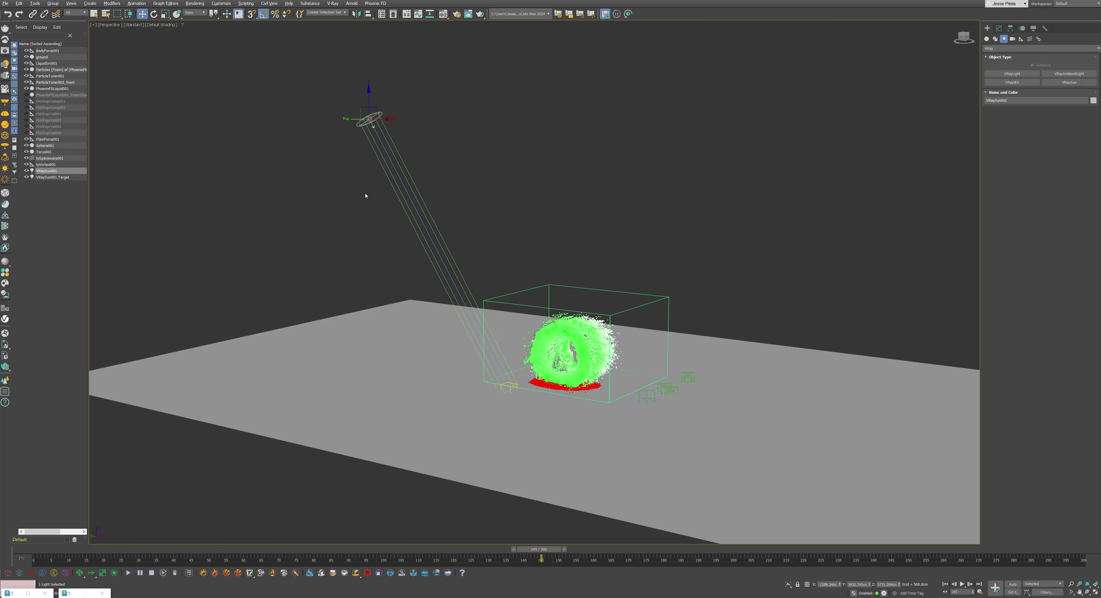
- Set the scene's exposure control to VRay Exposure Control and close the environment settings
click(195, 4)
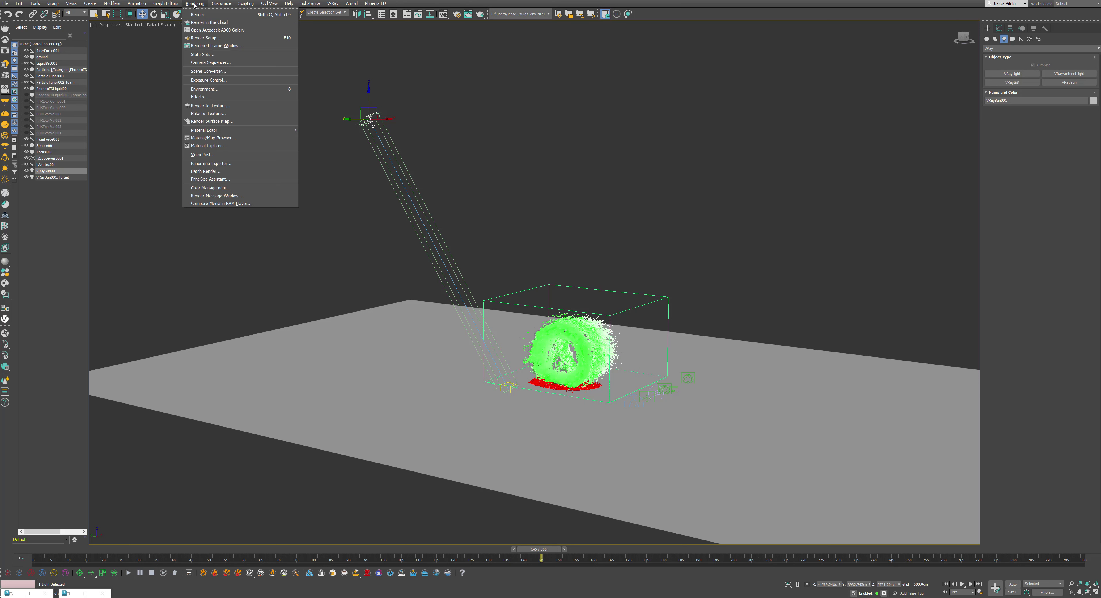
click(210, 81)
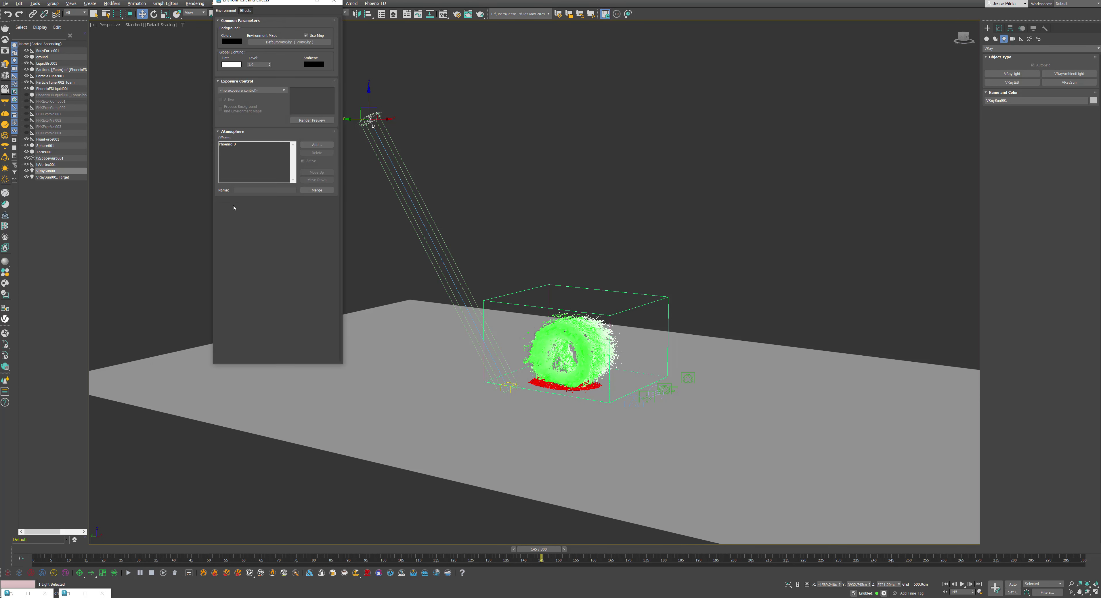
click(246, 92)
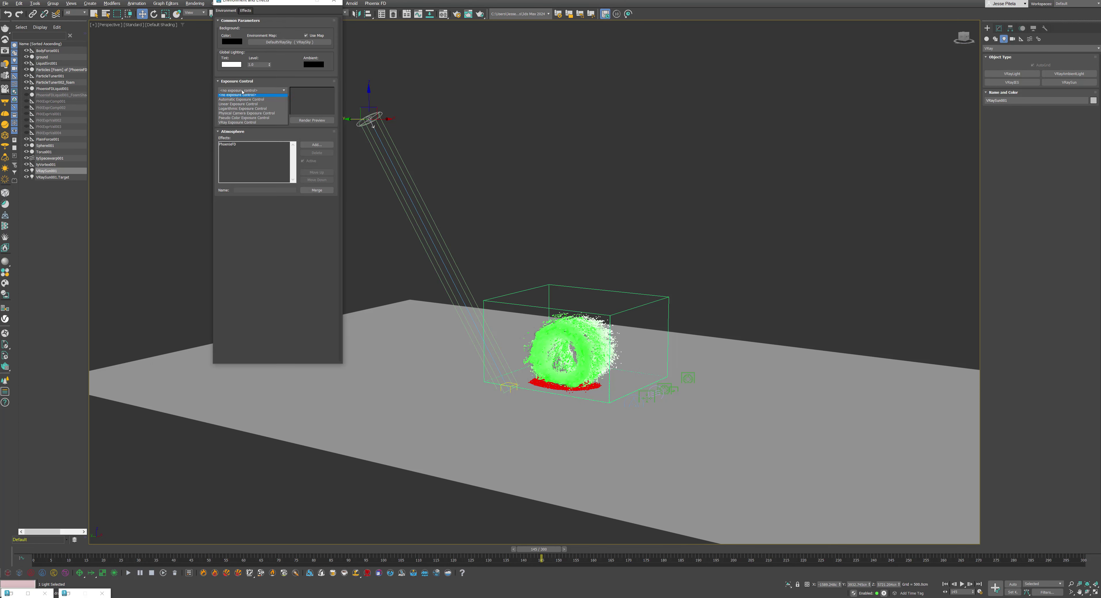
click(238, 123)
click(334, 1)
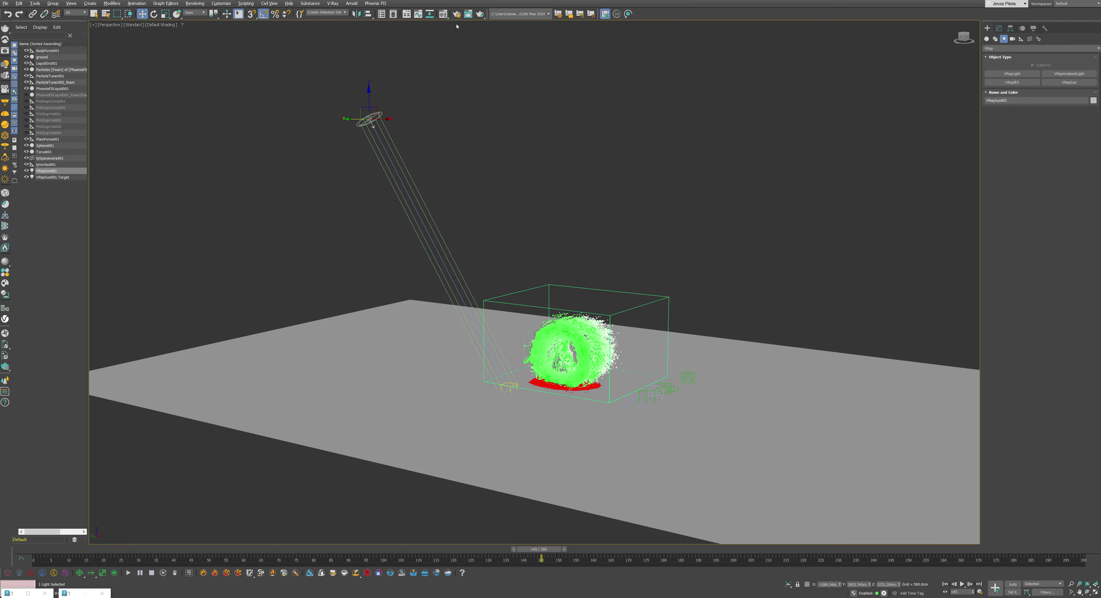
- Start an interactive render in the V-Ray Frame Buffer and frame the water portal close up
click(5, 51)
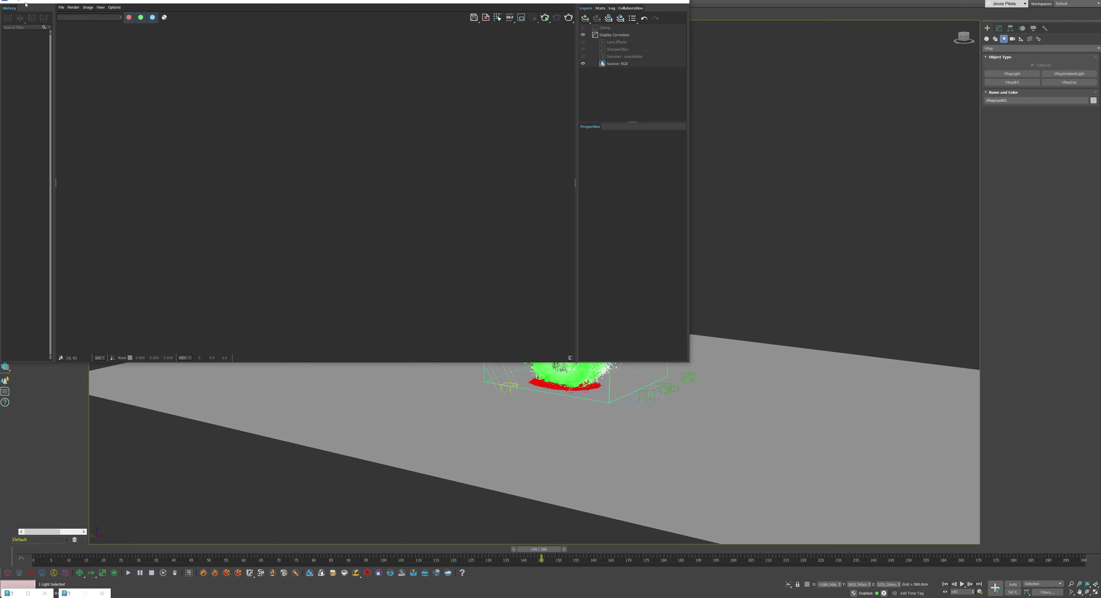
drag(26, 4, 259, 164)
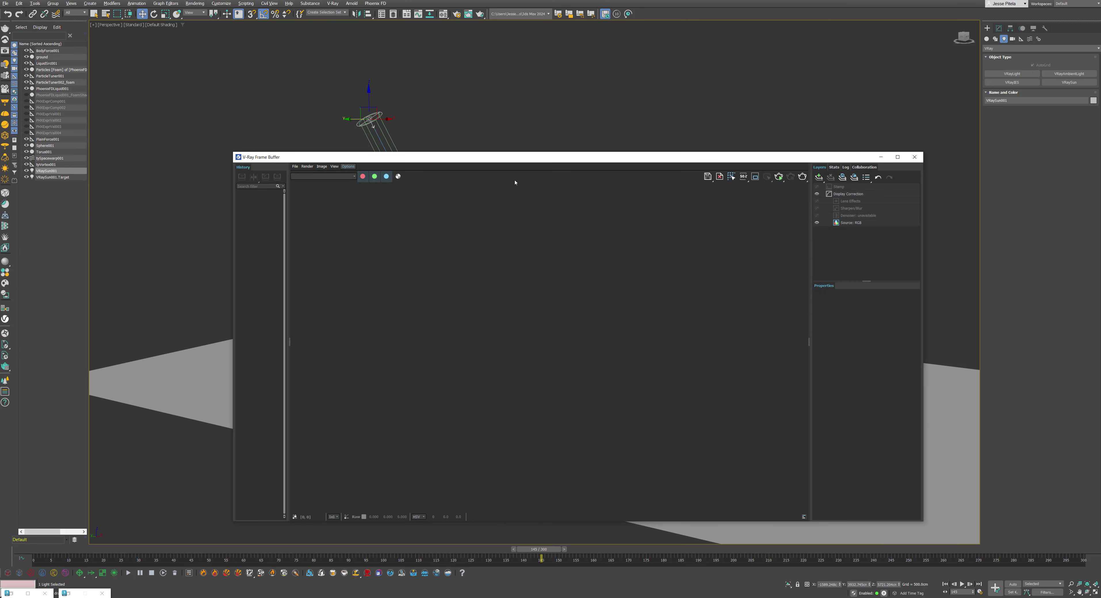
click(779, 176)
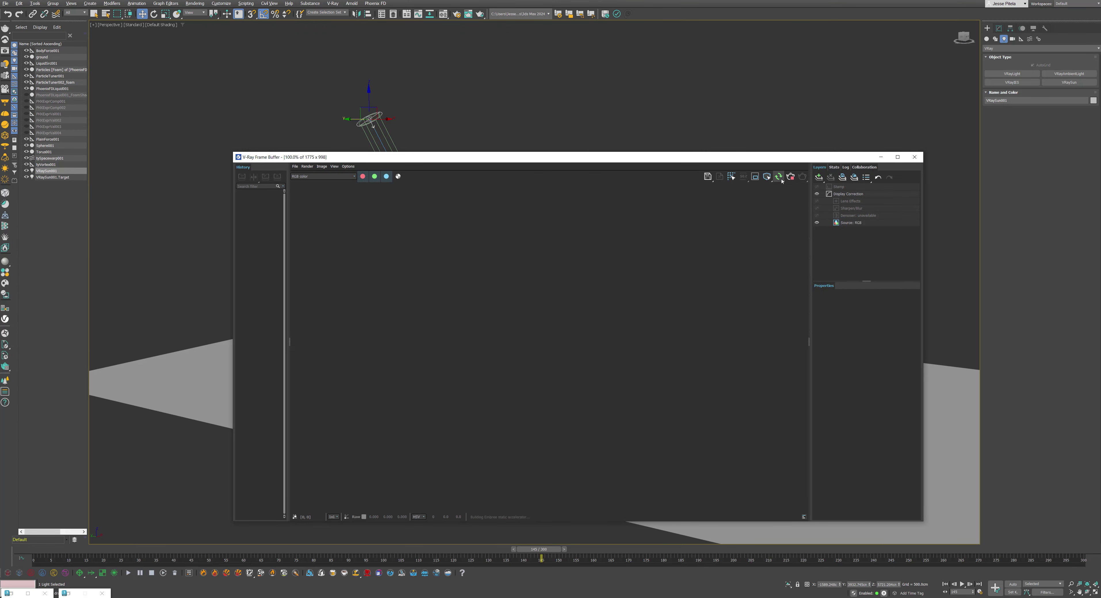
middle_drag(602, 139, 581, 84)
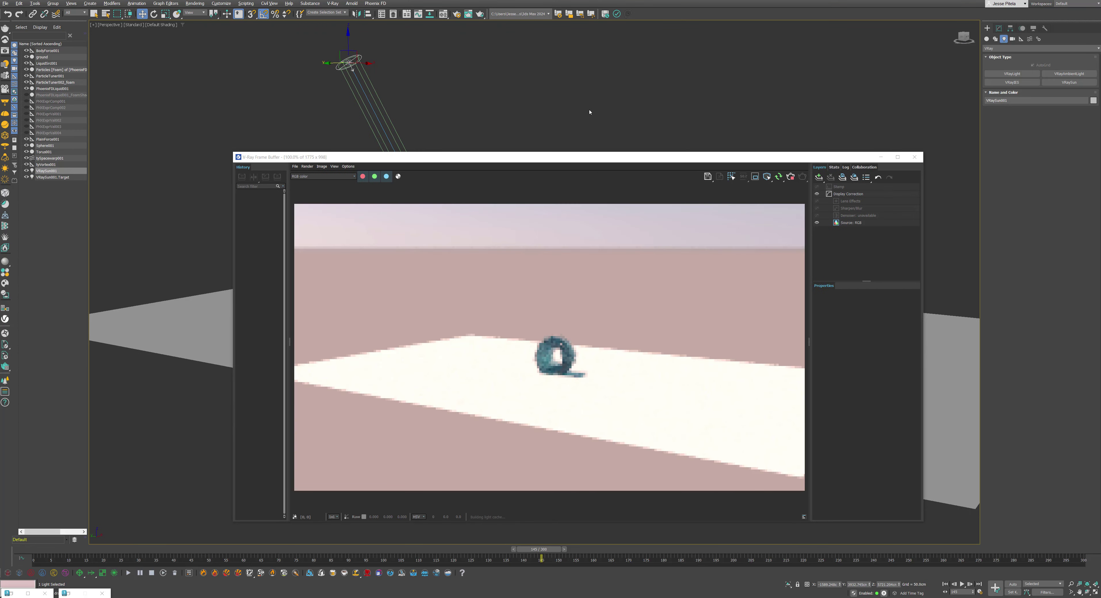
scroll(591, 113, up, 3)
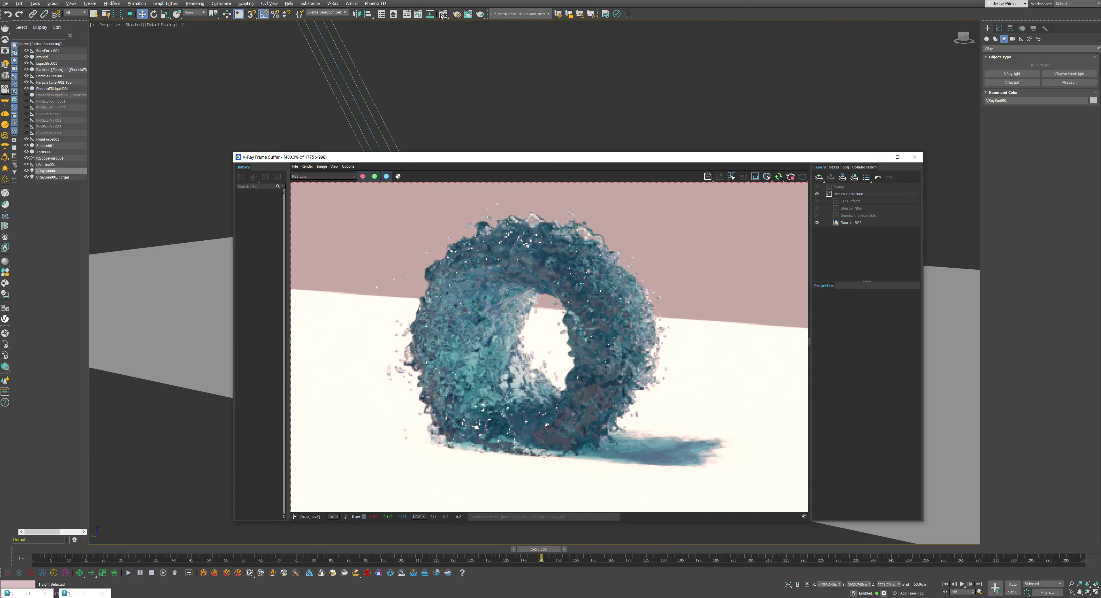
- Test a much lower fog depth on the water material, and raise it well above the original for a lighter, clearer tint
key(m)
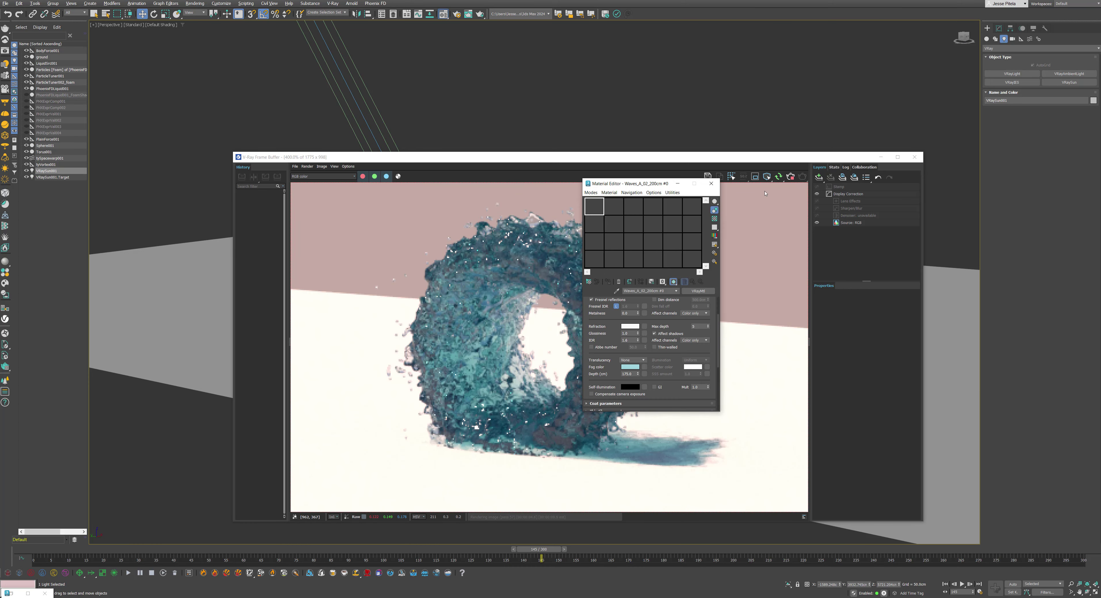
drag(616, 184, 244, 161)
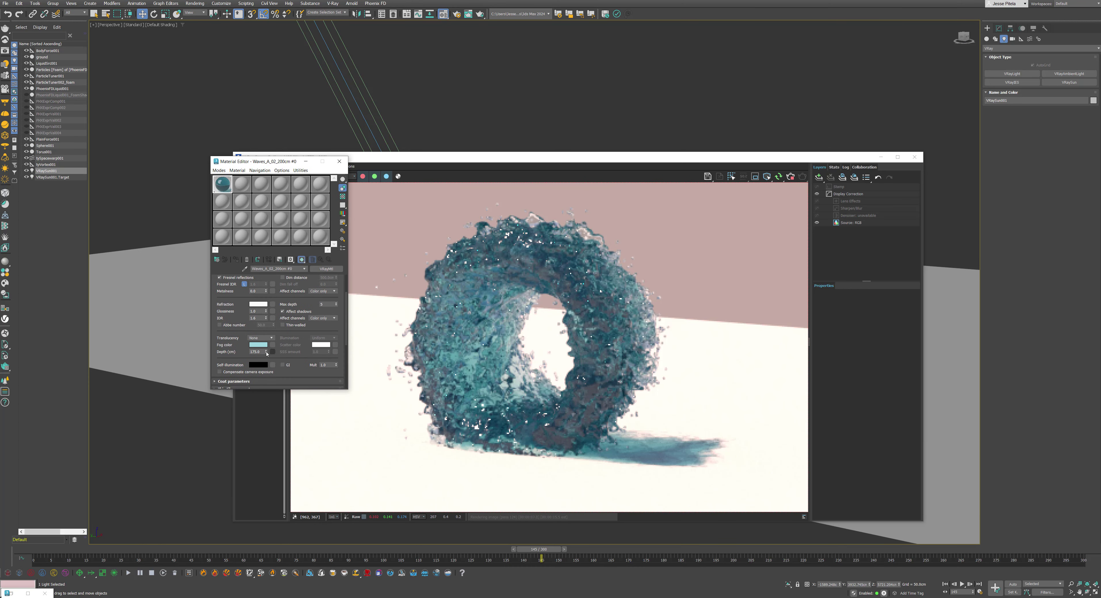
drag(266, 352, 267, 378)
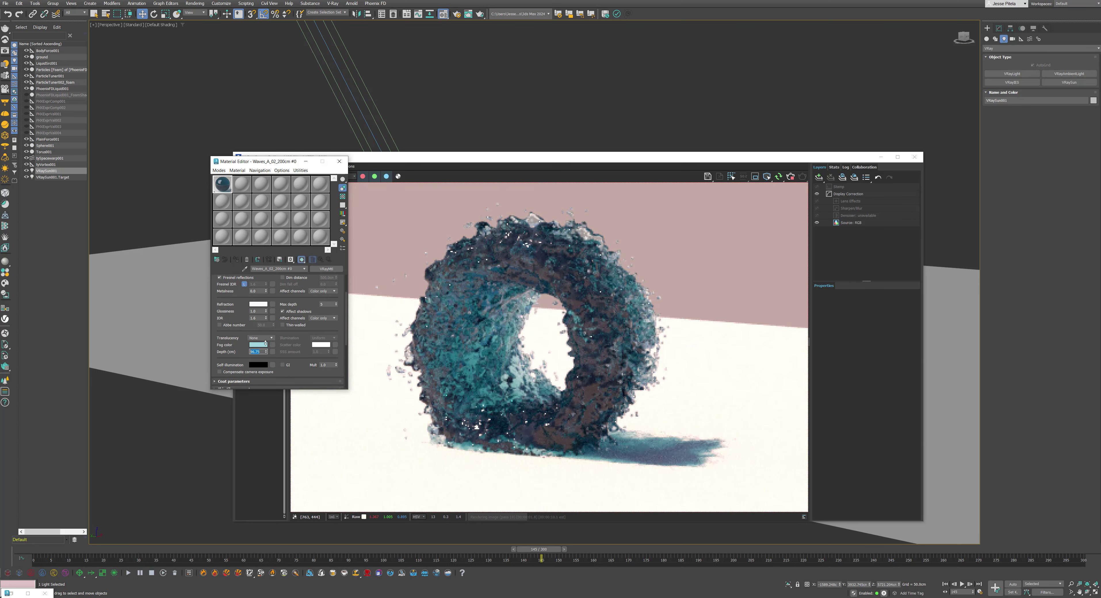
drag(266, 351, 272, 209)
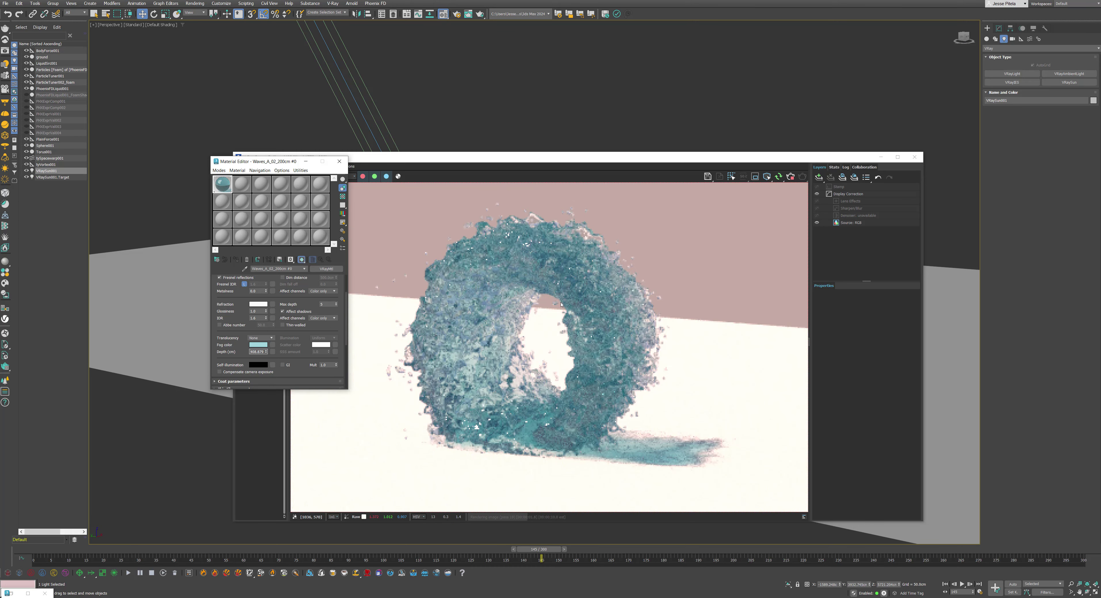
- Set the water material's fog depth to 175 cm
double_click(259, 351)
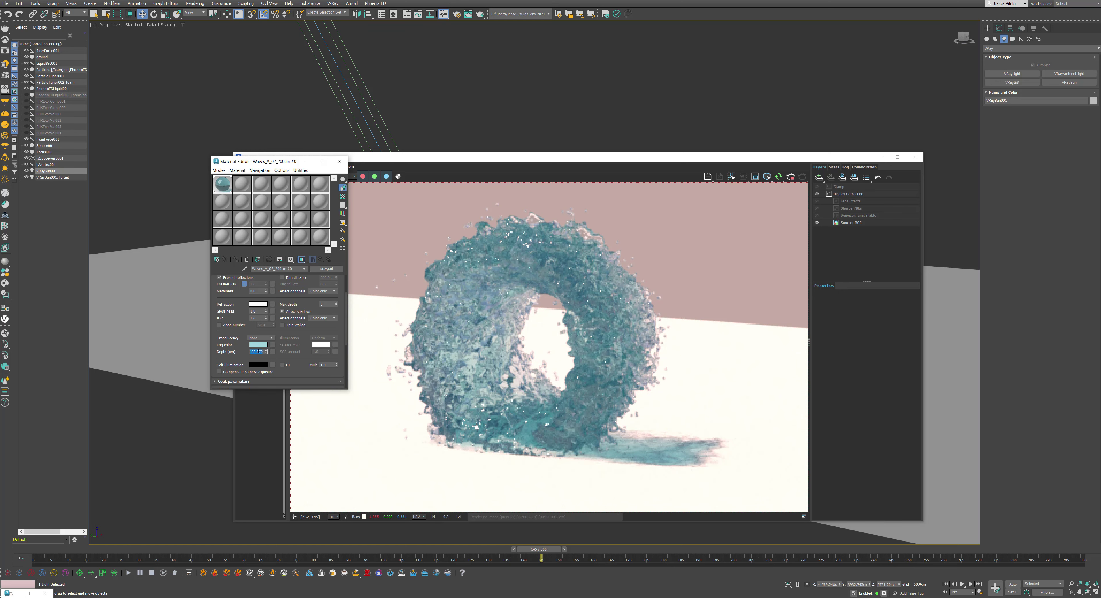
text(175)
key(Return)
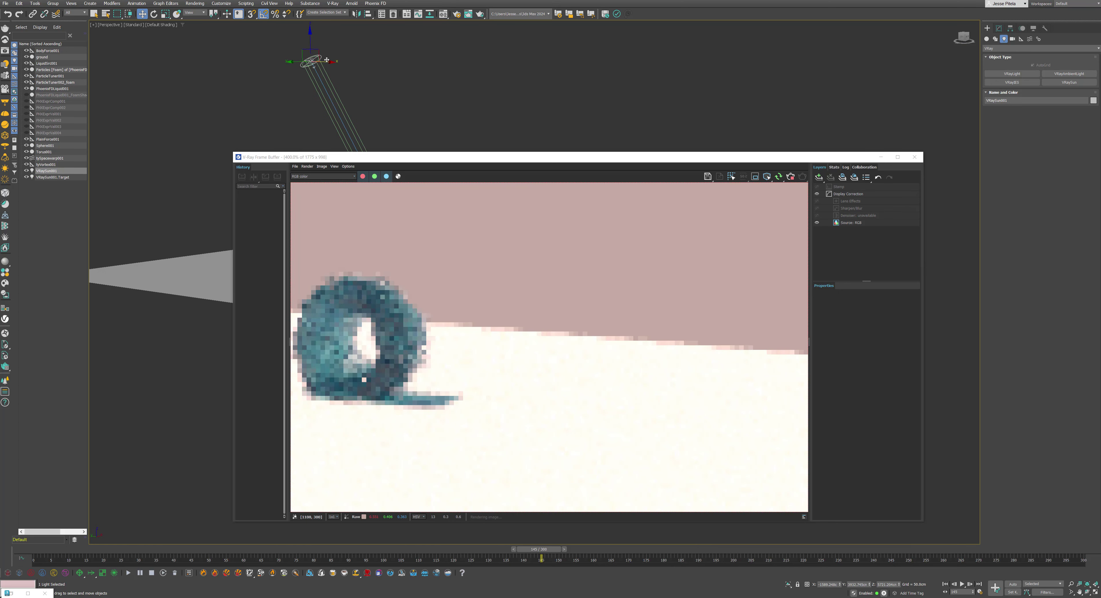
- Turn on clouds for the V-Ray sun and check the sky behind the portal in the interactive render
click(334, 69)
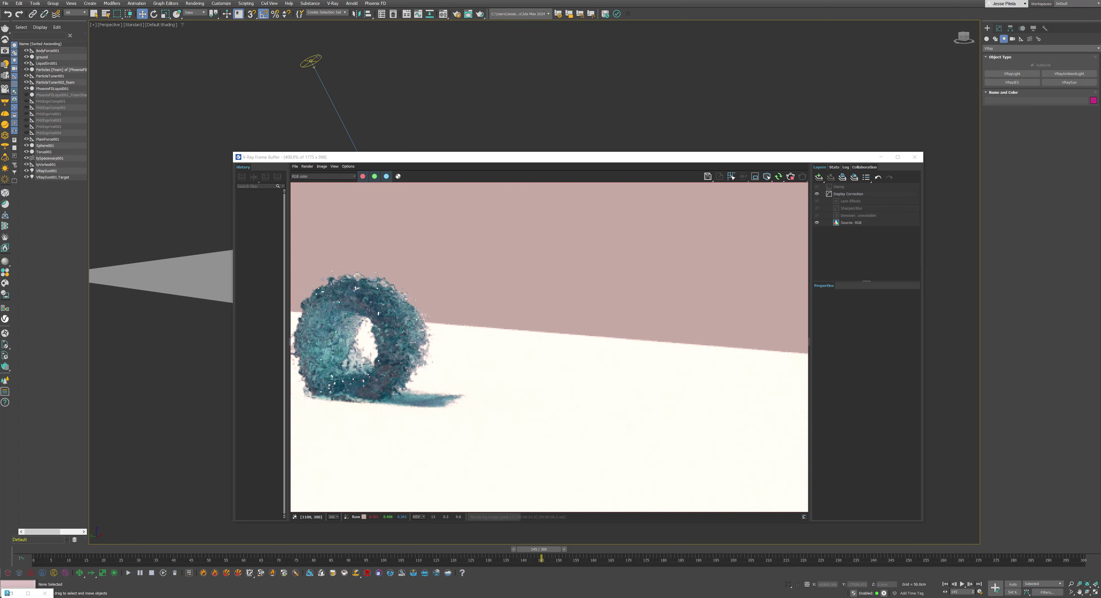
click(316, 62)
click(999, 28)
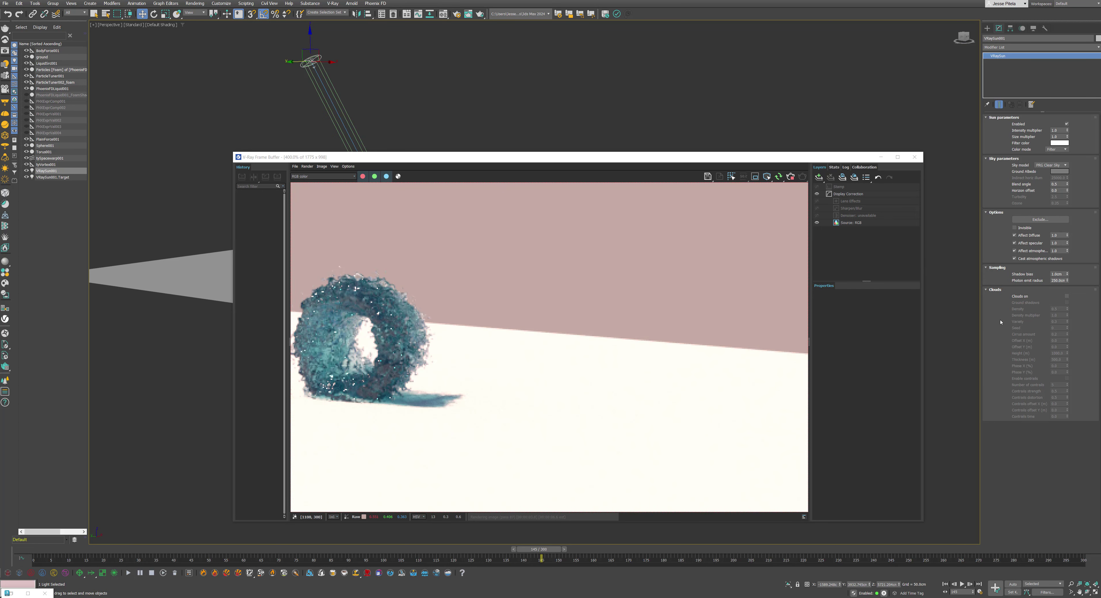
click(1066, 296)
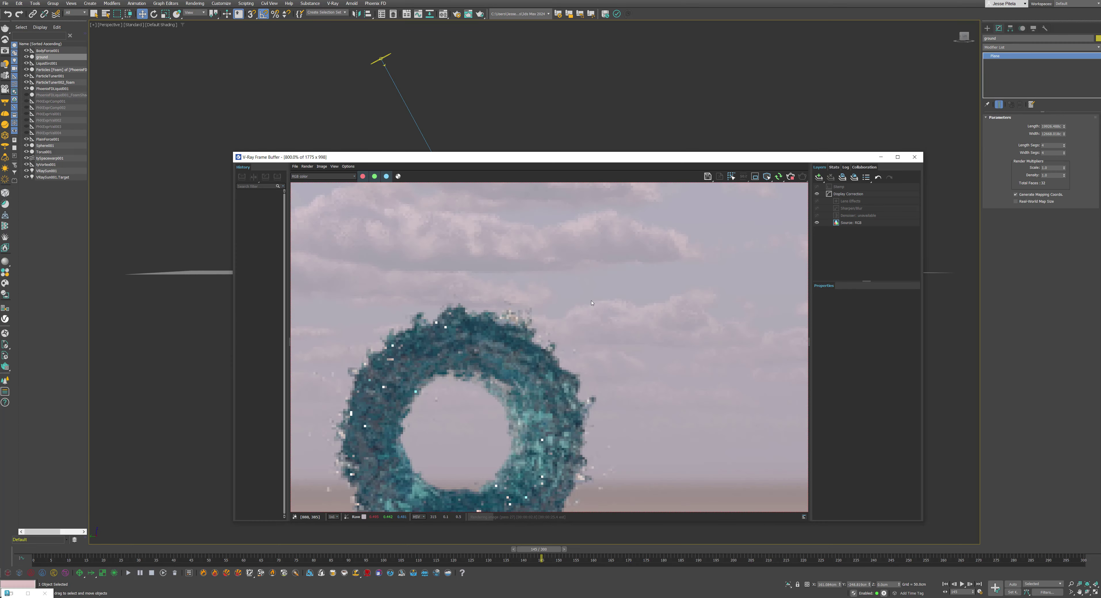
middle_drag(518, 270, 564, 264)
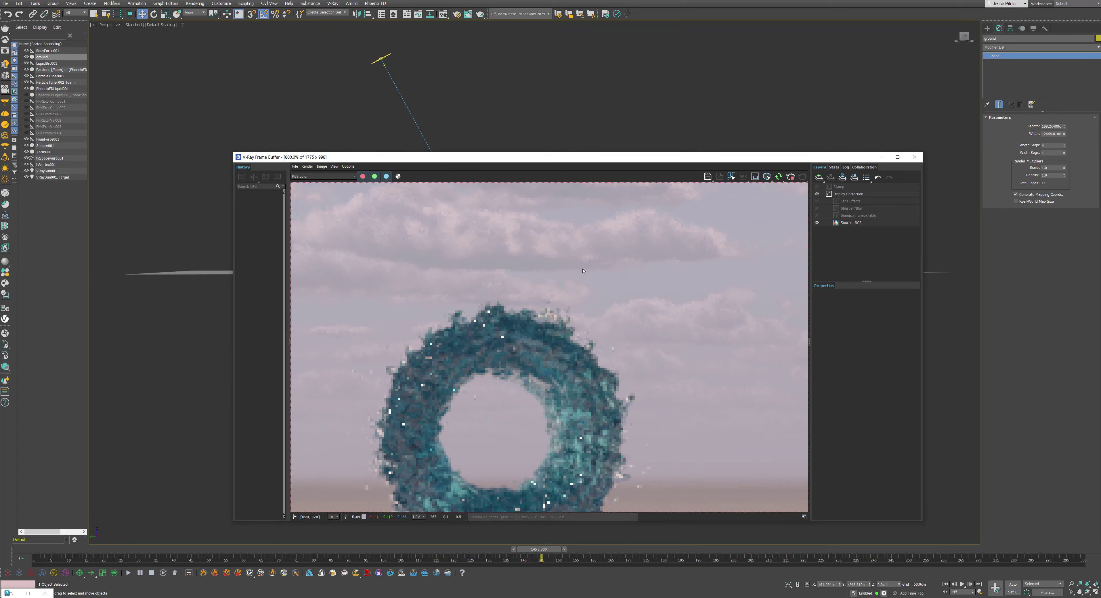
scroll(563, 262, down, 1)
middle_drag(612, 307, 615, 311)
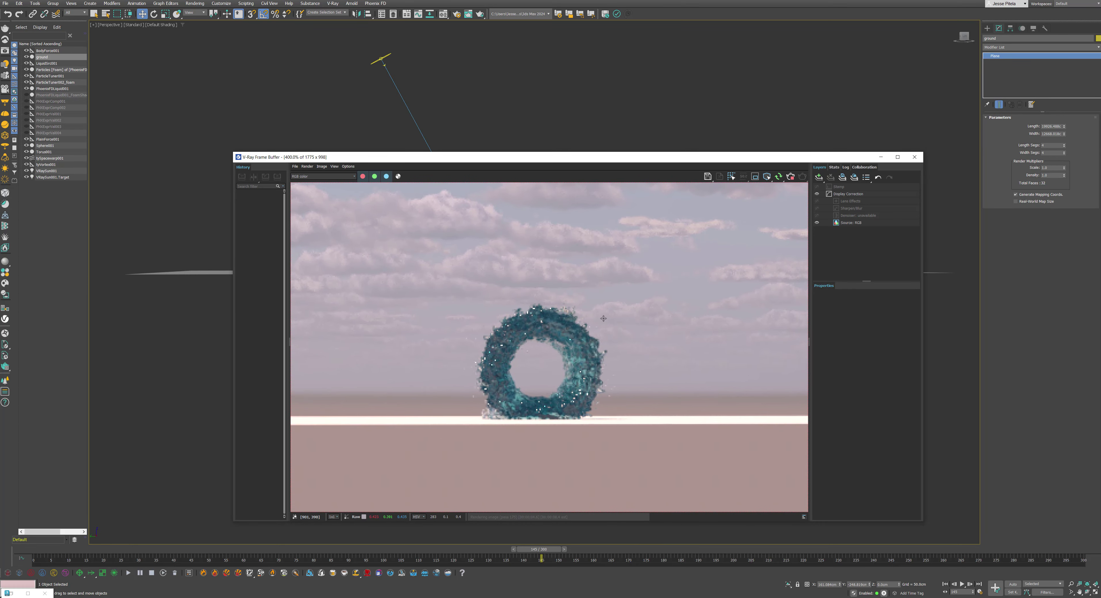
scroll(615, 312, up, 1)
key(alt+Tab)
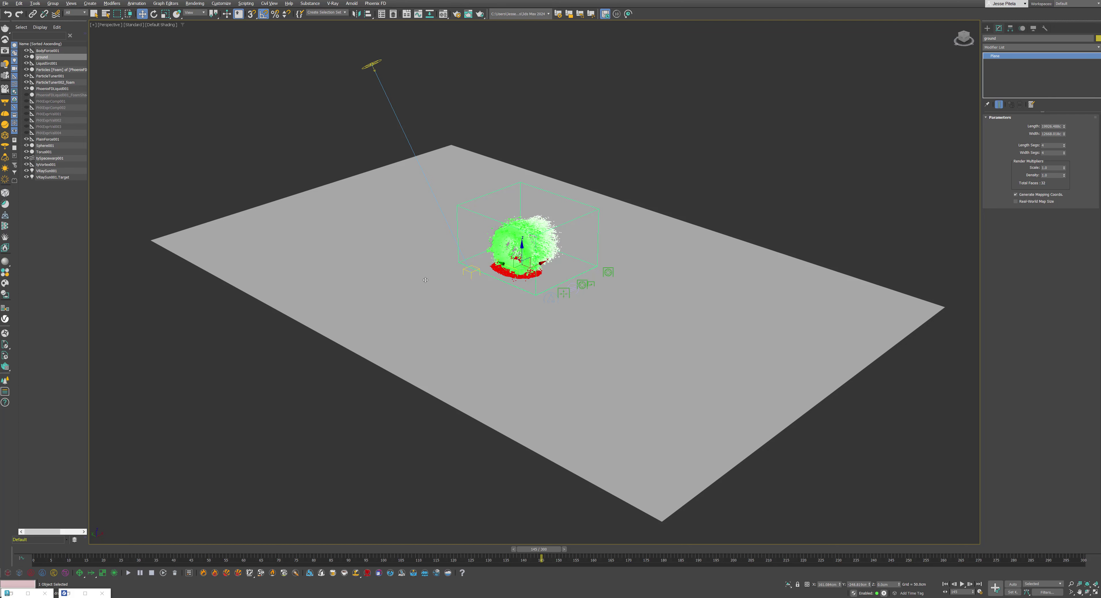
- Import the Chaos Cosmos ground material Sand Yellow 03 200cm into an empty material slot and assign it to the ground plane
click(5, 283)
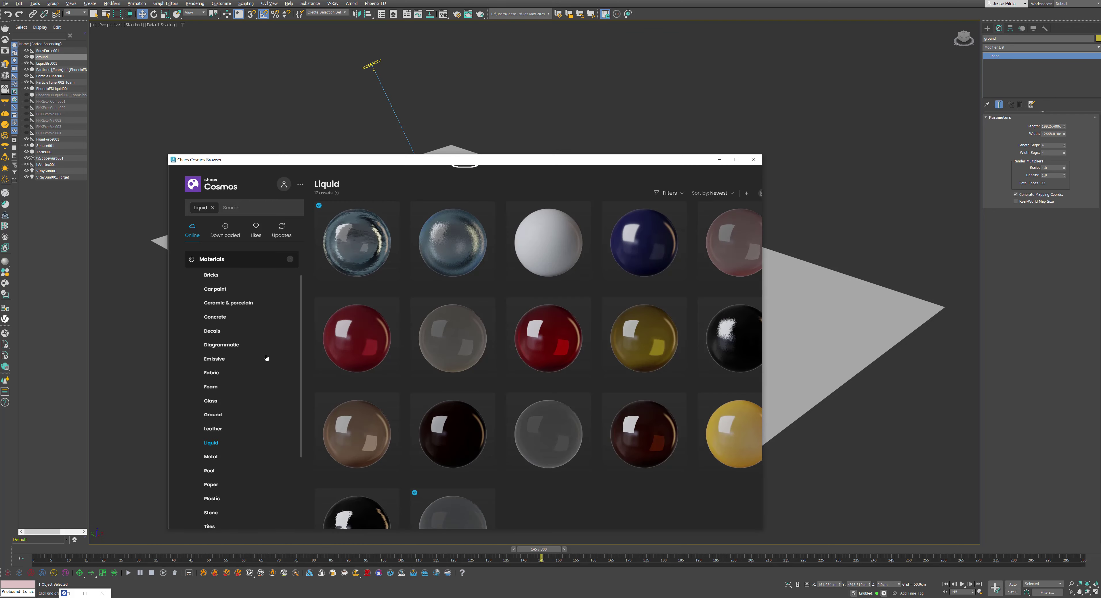
click(212, 417)
key(m)
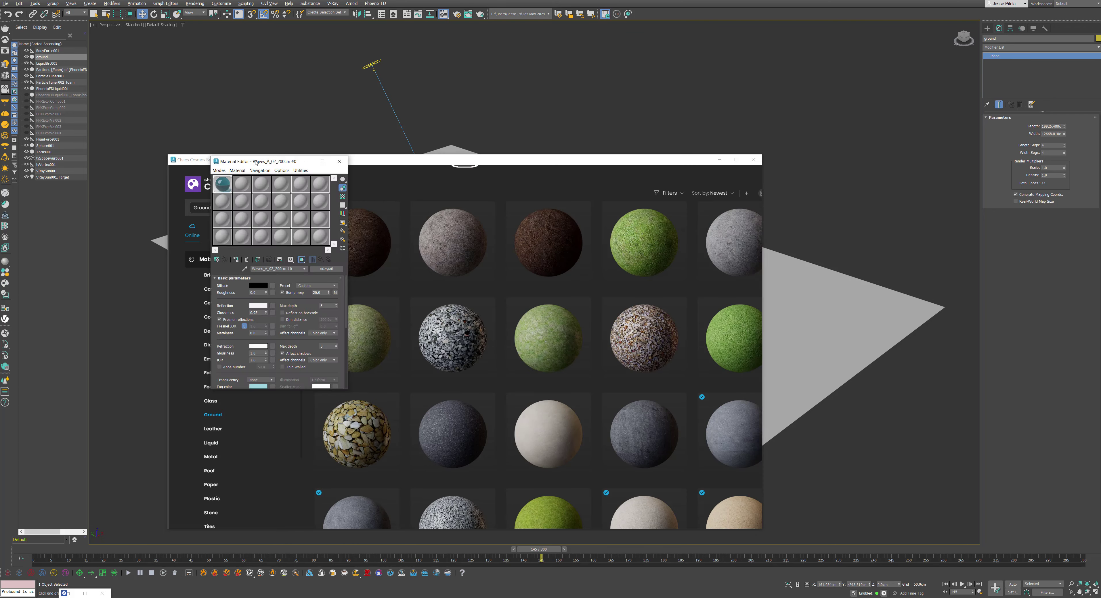
drag(251, 161, 841, 211)
click(829, 236)
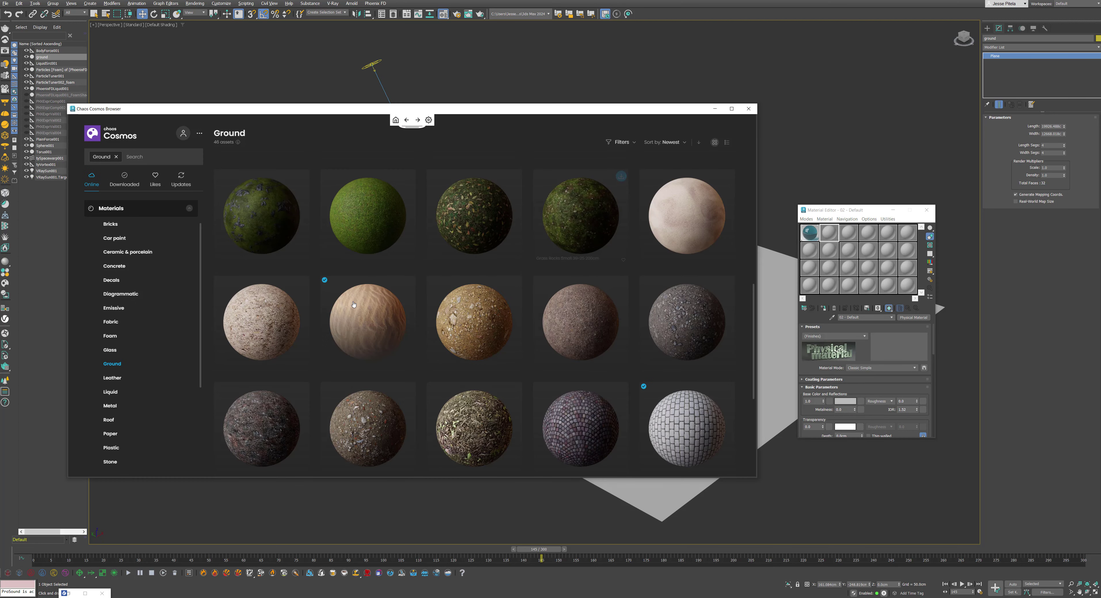
mouse_move(361, 324)
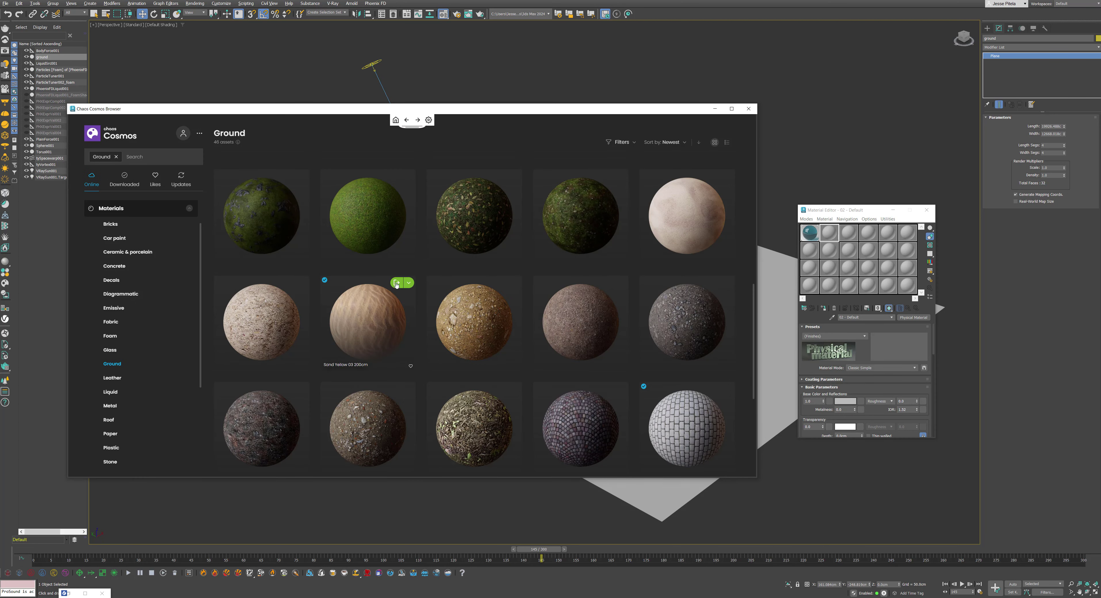
click(397, 283)
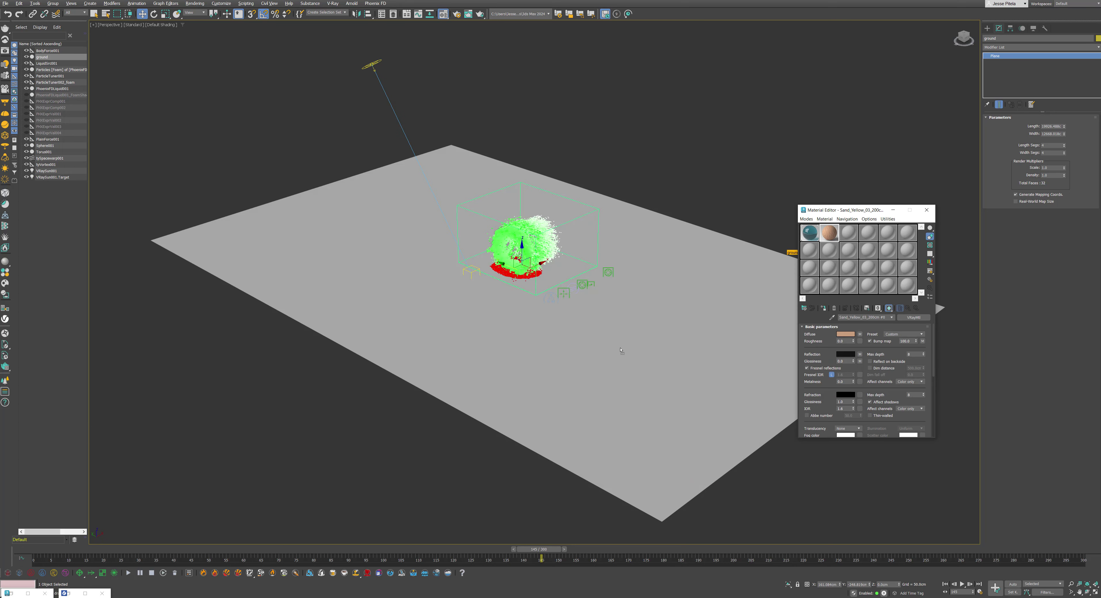
drag(829, 233, 620, 347)
scroll(591, 284, up, 4)
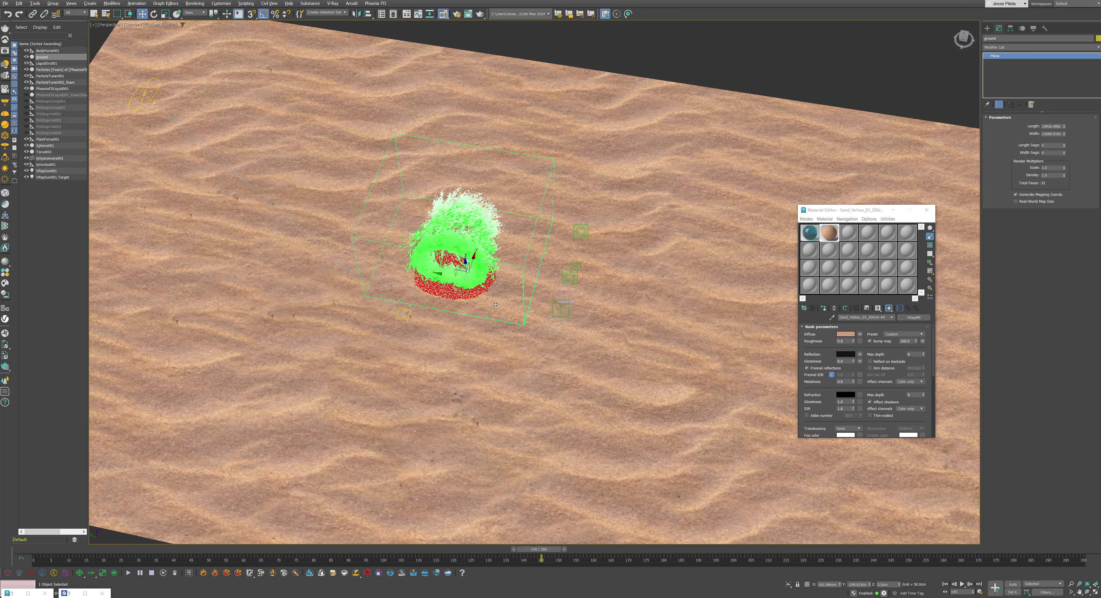
- Set the U and V tiling to 5 in the UVW randomizer that maps the sand material's diffuse bitmap
click(859, 334)
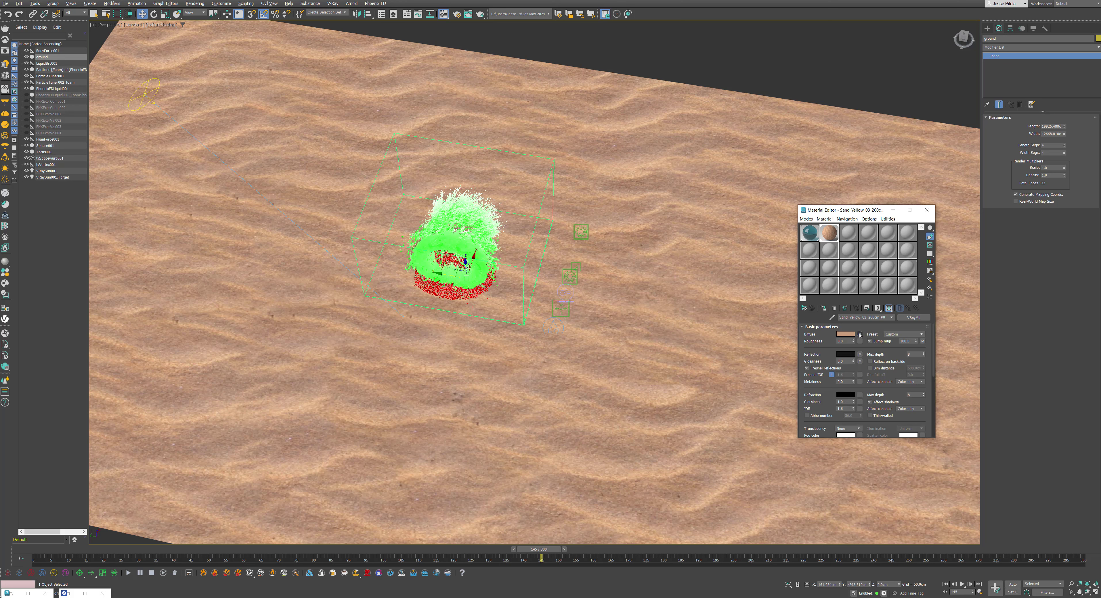
click(867, 390)
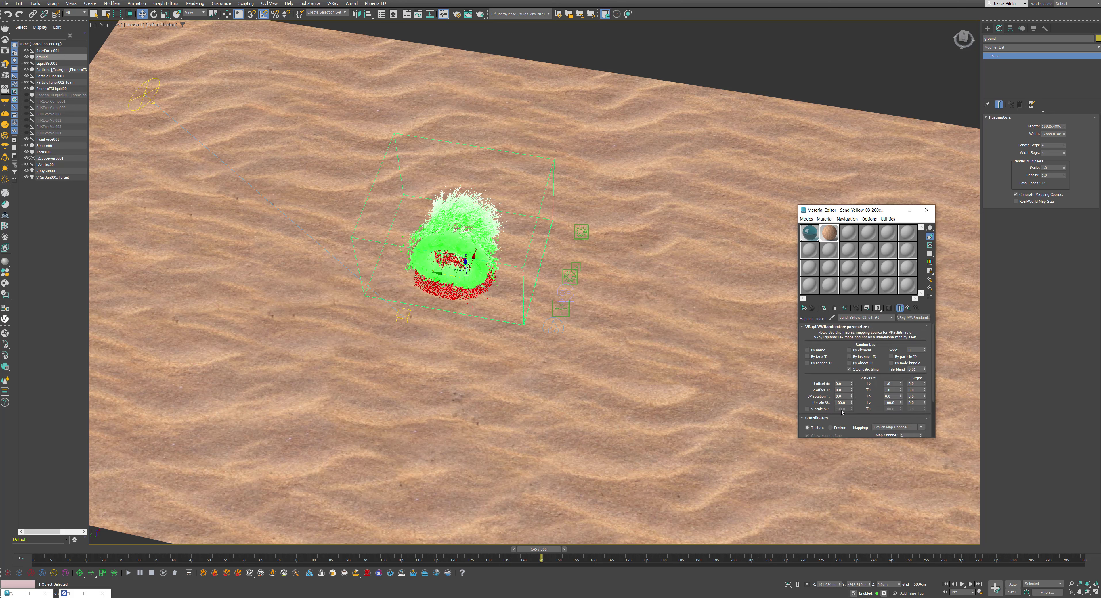
scroll(862, 407, down, 4)
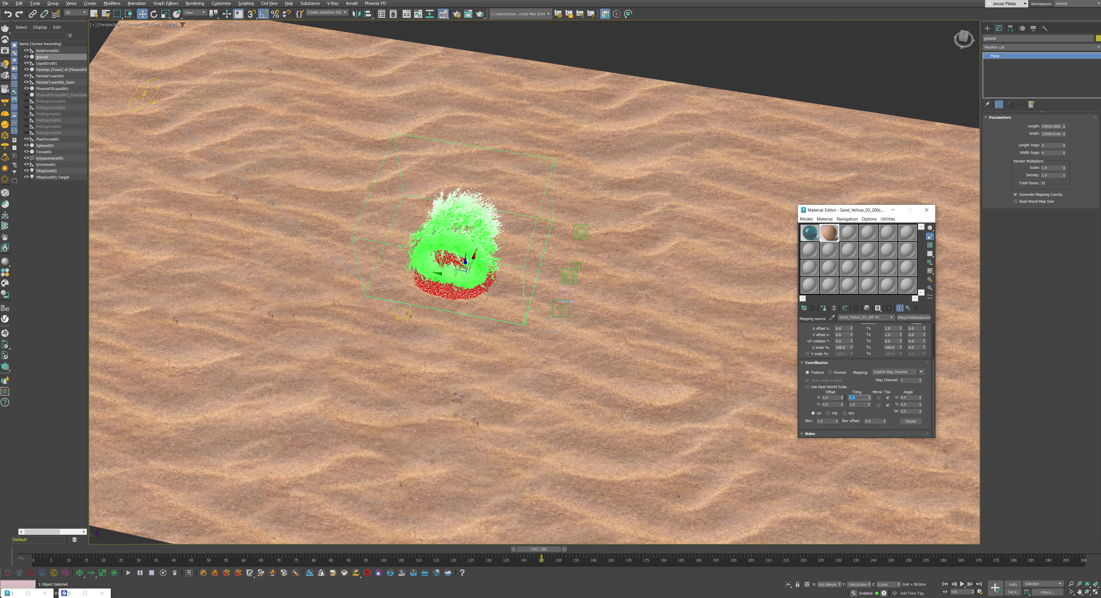
key(Tab)
text(5)
key(Return)
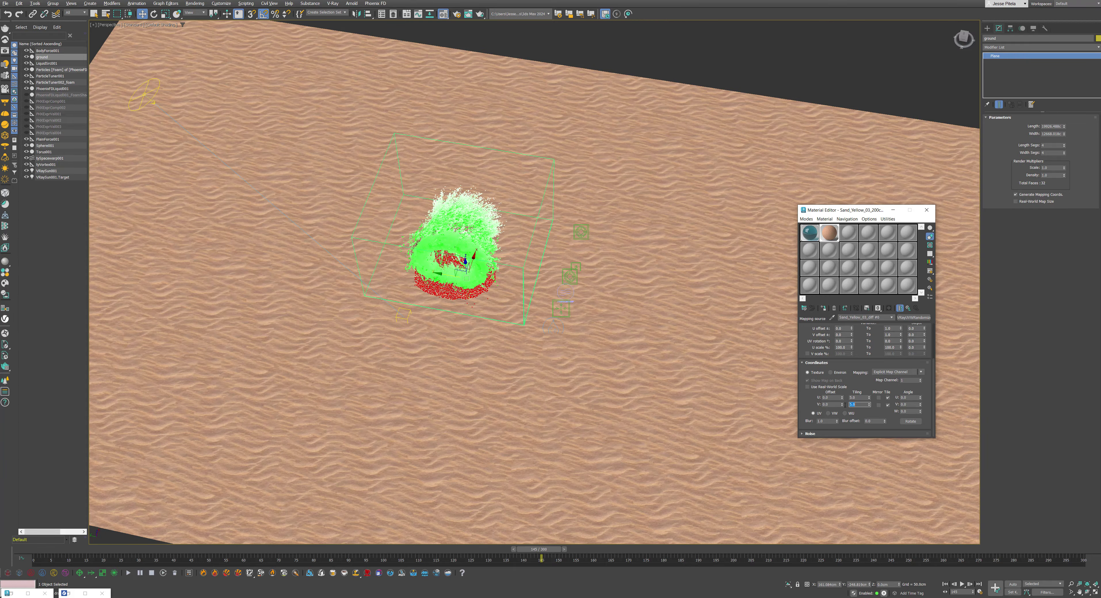
- Rename the sand material to "sand dry" and copy it into the adjacent slot as "sand wet"
scroll(581, 337, down, 7)
alt+middle_drag(581, 337, 518, 252)
scroll(506, 312, up, 9)
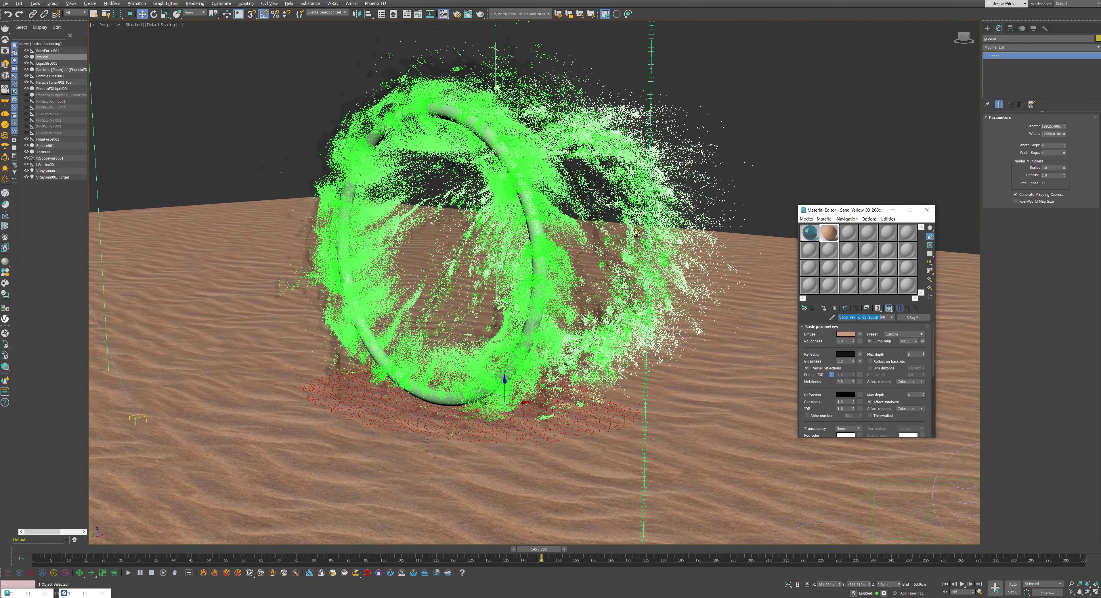
text(sand dry)
drag(830, 234, 851, 237)
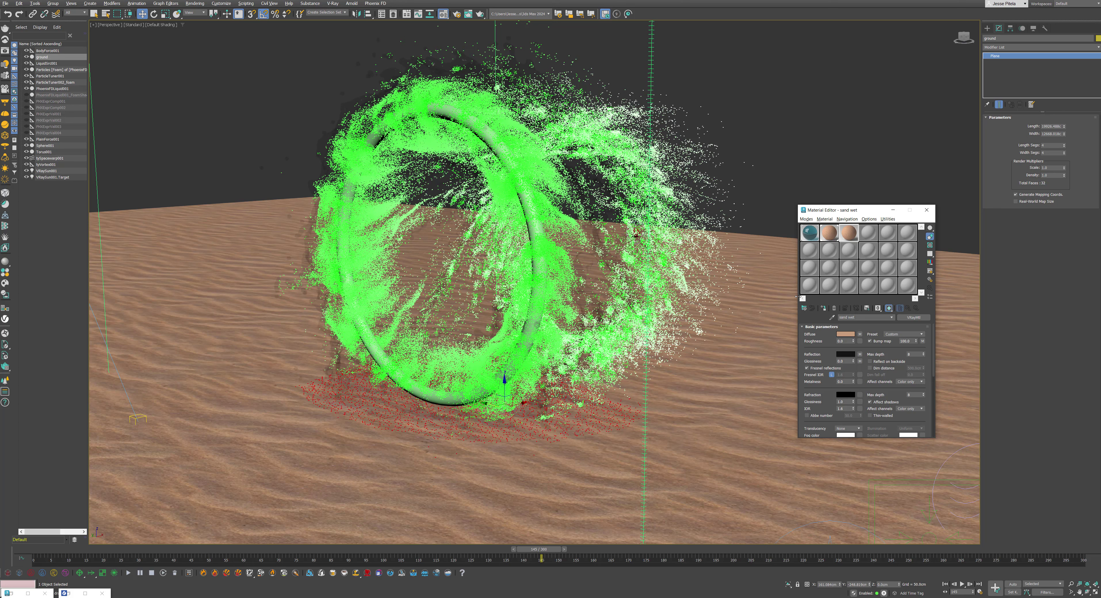
- Lower the overall multiplier of sand wet's diffuse bitmap to darken it, and inspect the material in an enlarged preview
click(859, 334)
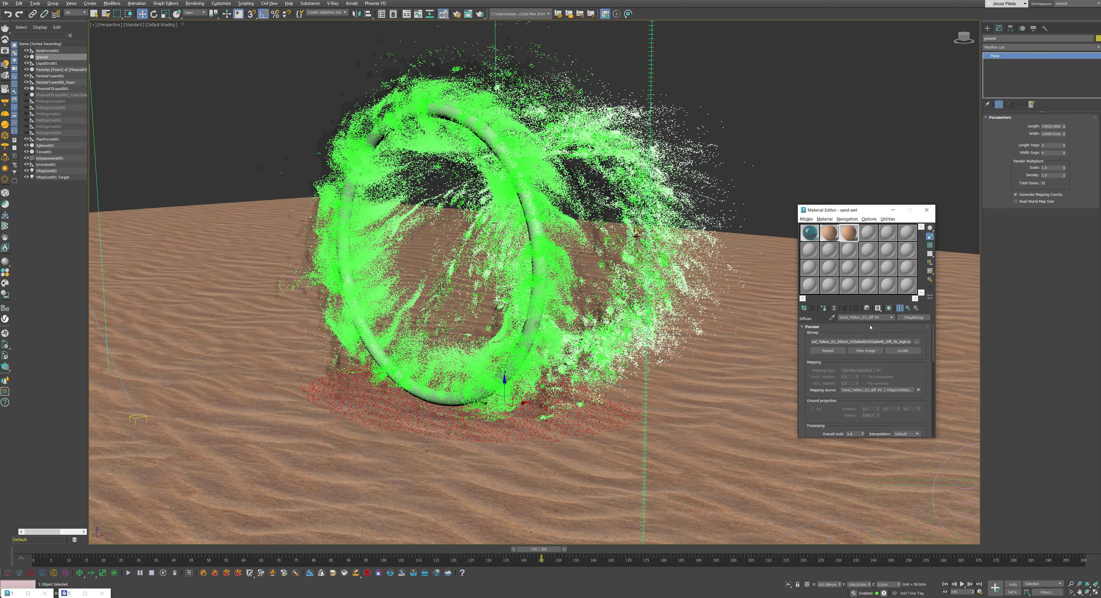
scroll(829, 378, down, 4)
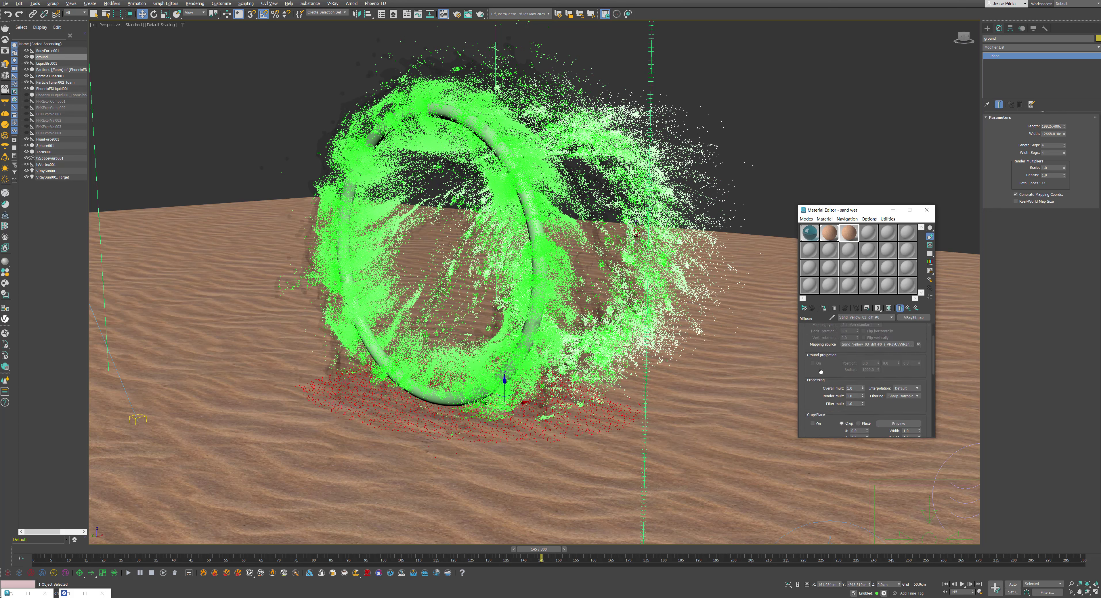
click(858, 389)
double_click(847, 234)
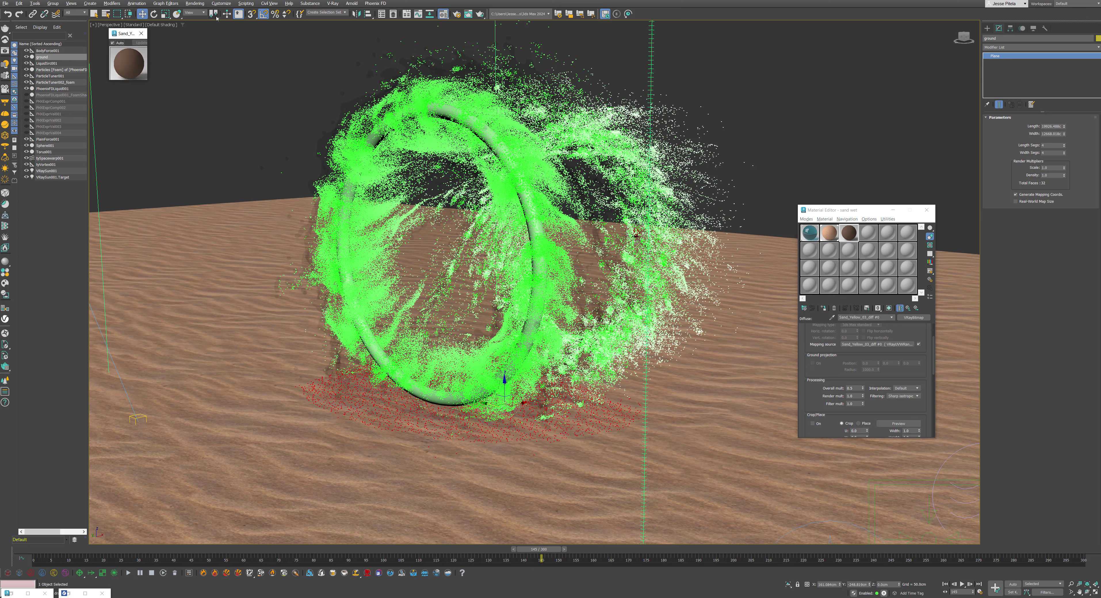
drag(147, 80, 401, 220)
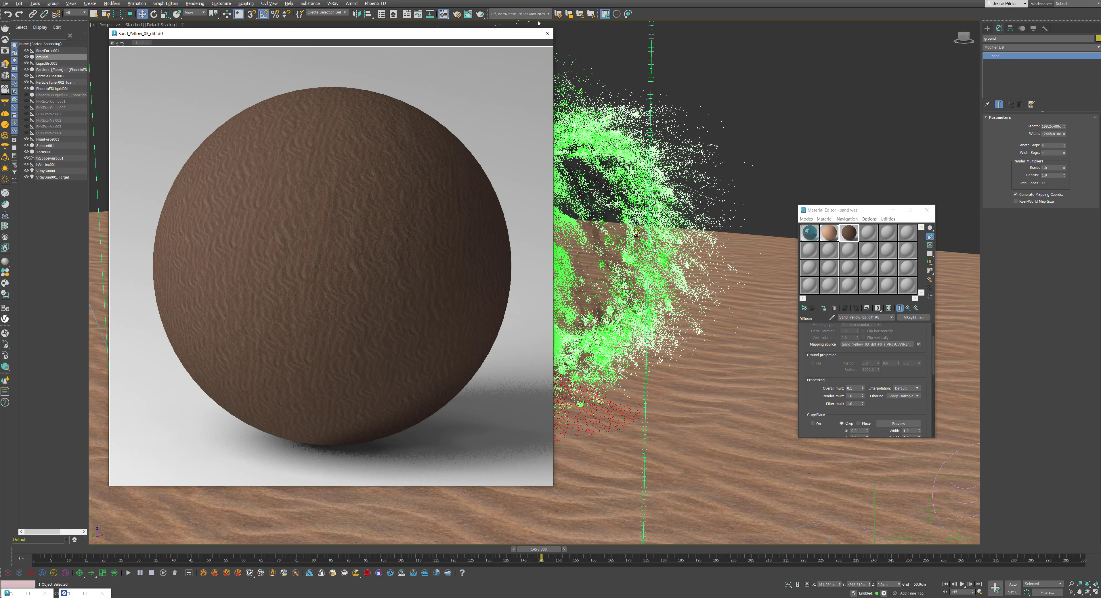
click(547, 33)
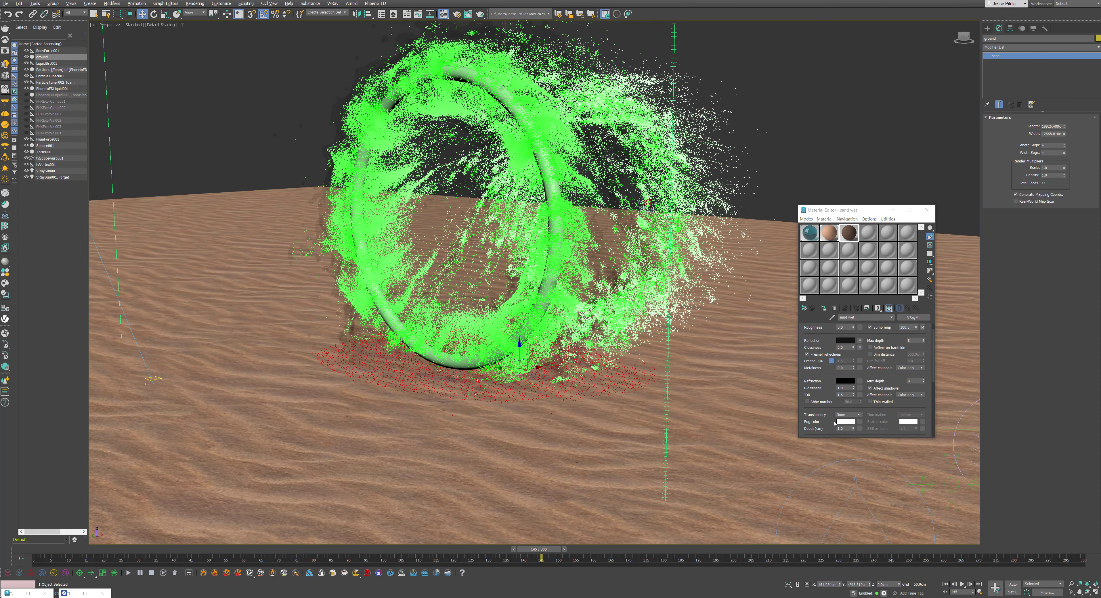
- Create a VRayBlendMtl in the fourth material slot, discarding the old material, and name it "wetting material"
click(862, 236)
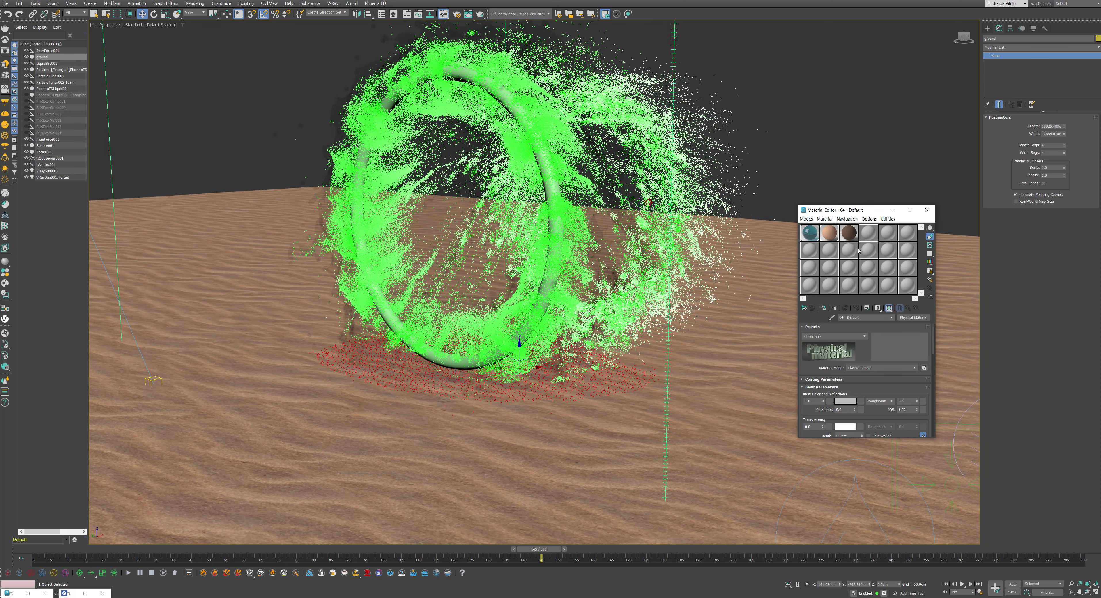
click(913, 317)
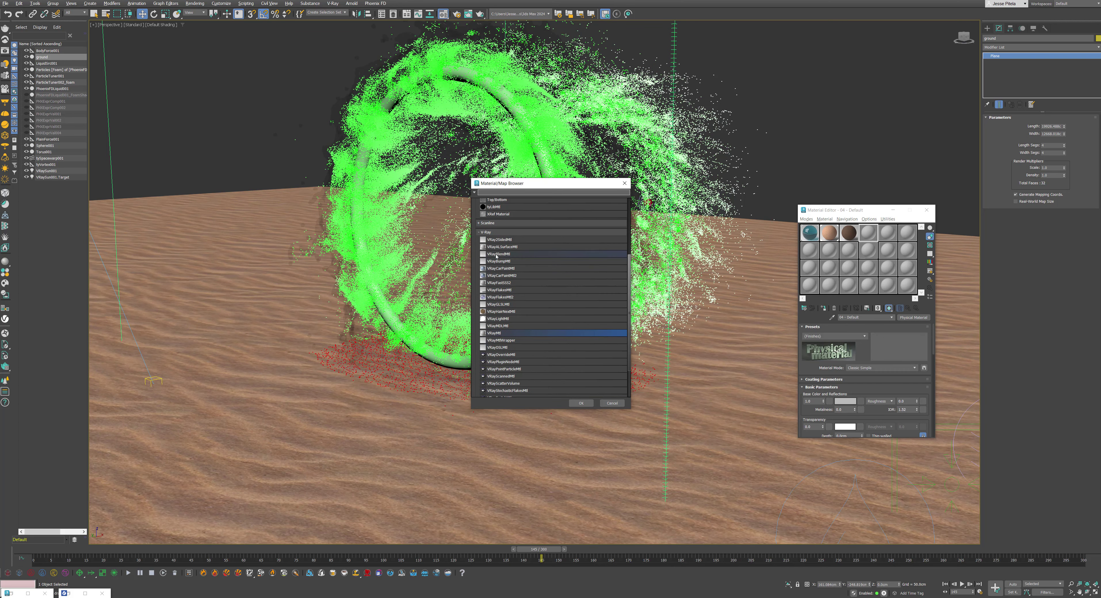
double_click(496, 255)
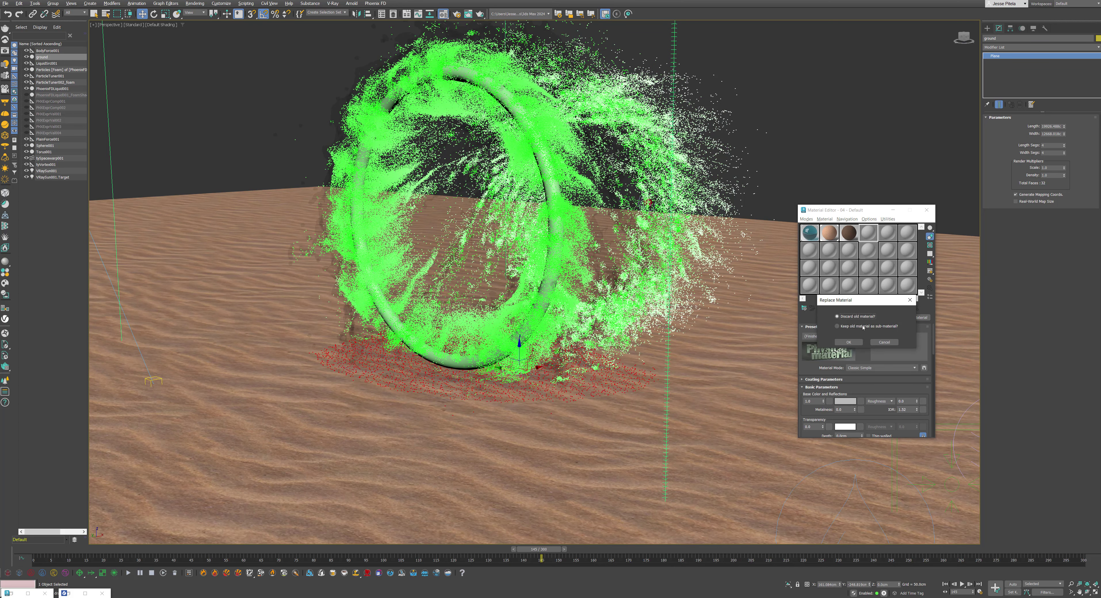
click(848, 342)
drag(865, 318, 832, 321)
text(wetting material)
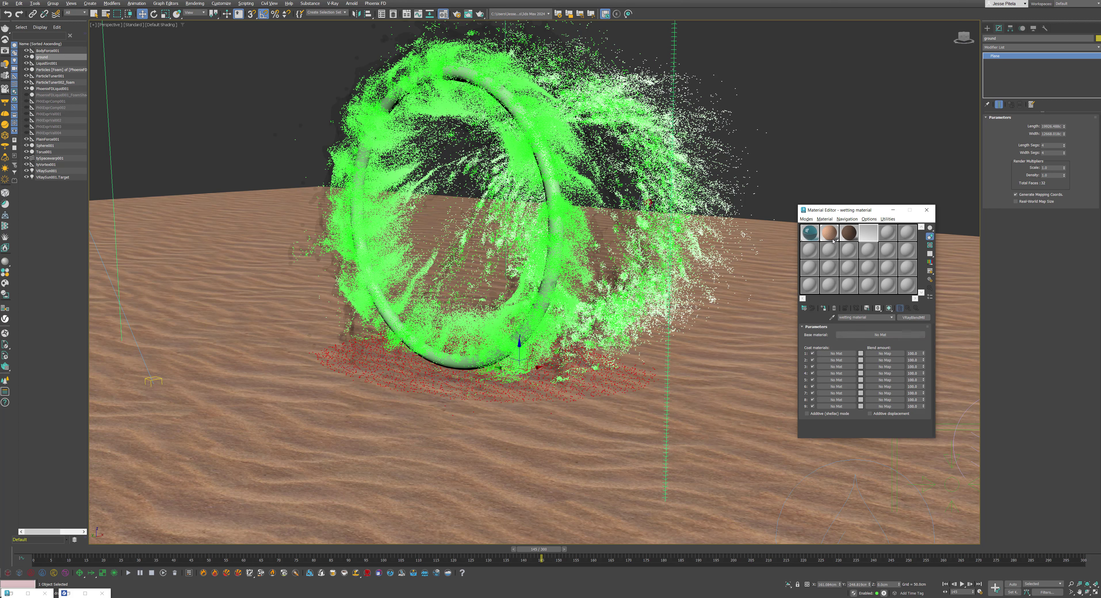
- Assign sand dry as the wetting material's base and sand wet as its first coat material
drag(862, 334, 865, 335)
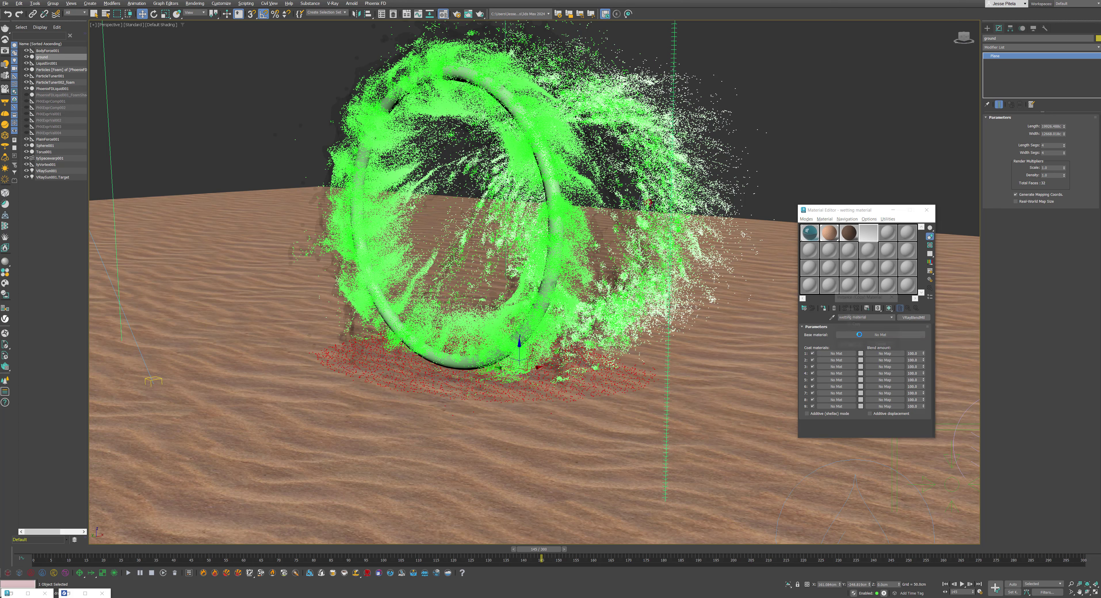
click(848, 345)
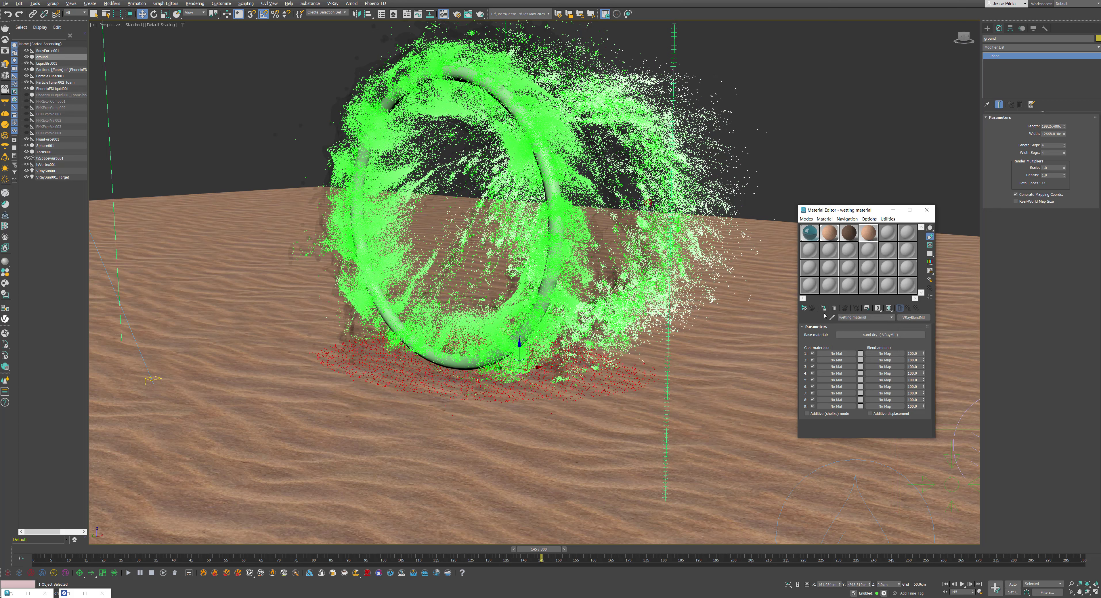
drag(851, 230, 833, 354)
click(844, 346)
- Add a PhoenixFDParticleTex map to the blend amount of the wetting material's first coat
click(877, 354)
scroll(526, 264, down, 6)
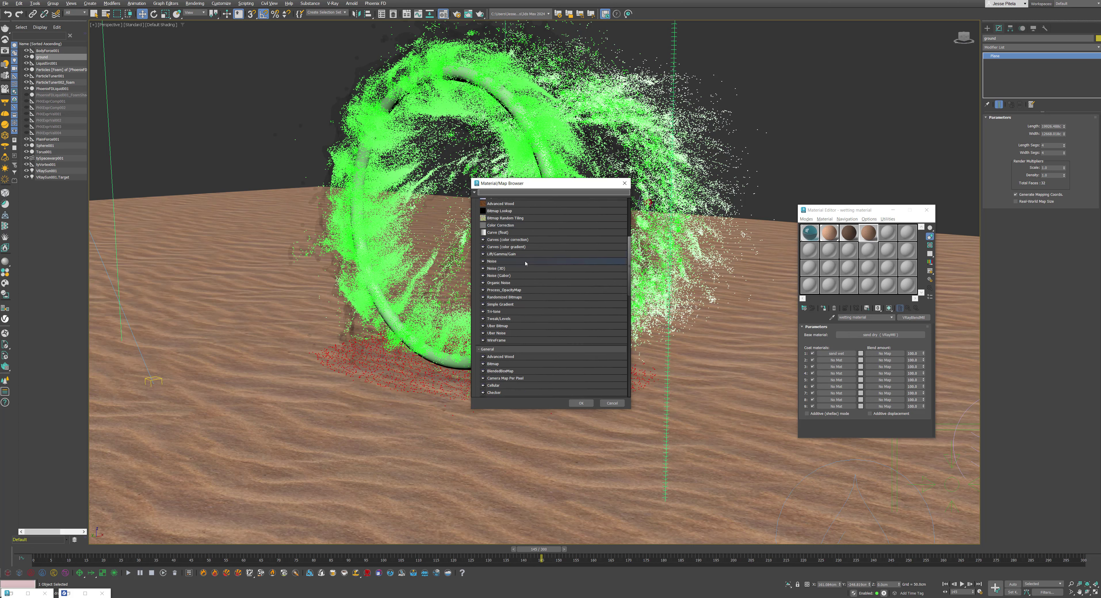
scroll(532, 261, down, 10)
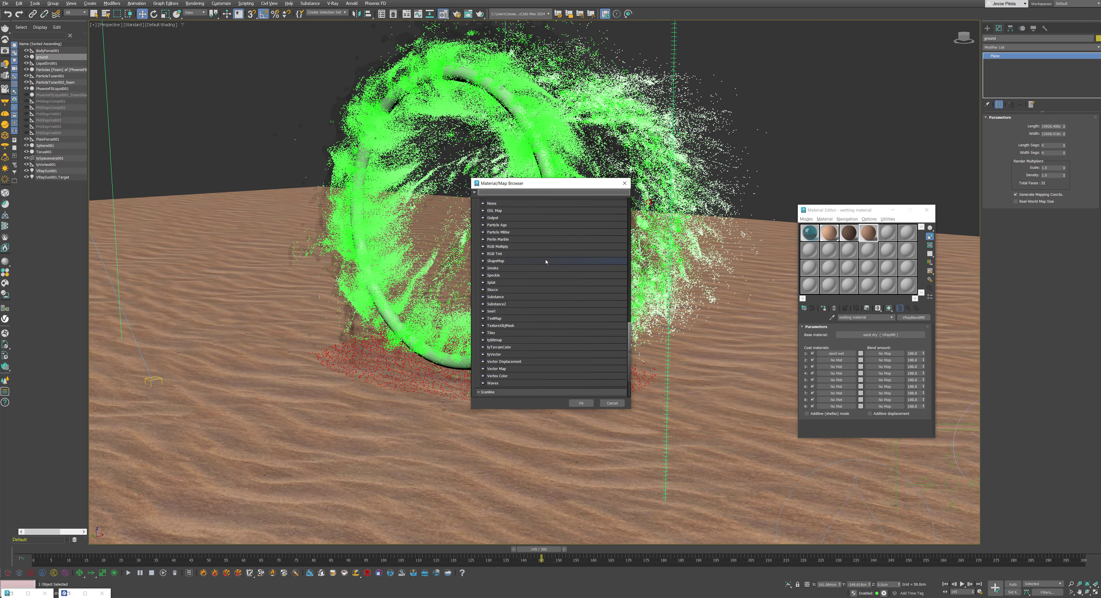
click(504, 384)
scroll(513, 380, down, 2)
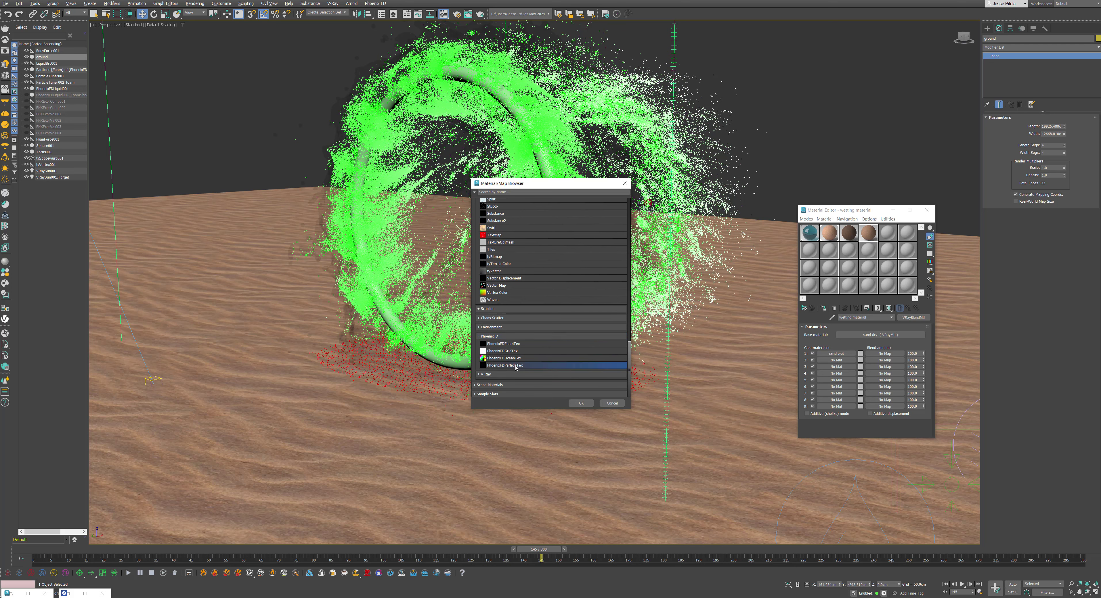
double_click(506, 365)
- Pick the WetMap particles of PhoenixFDLiquid01 as the particle texture's source particle system
click(849, 342)
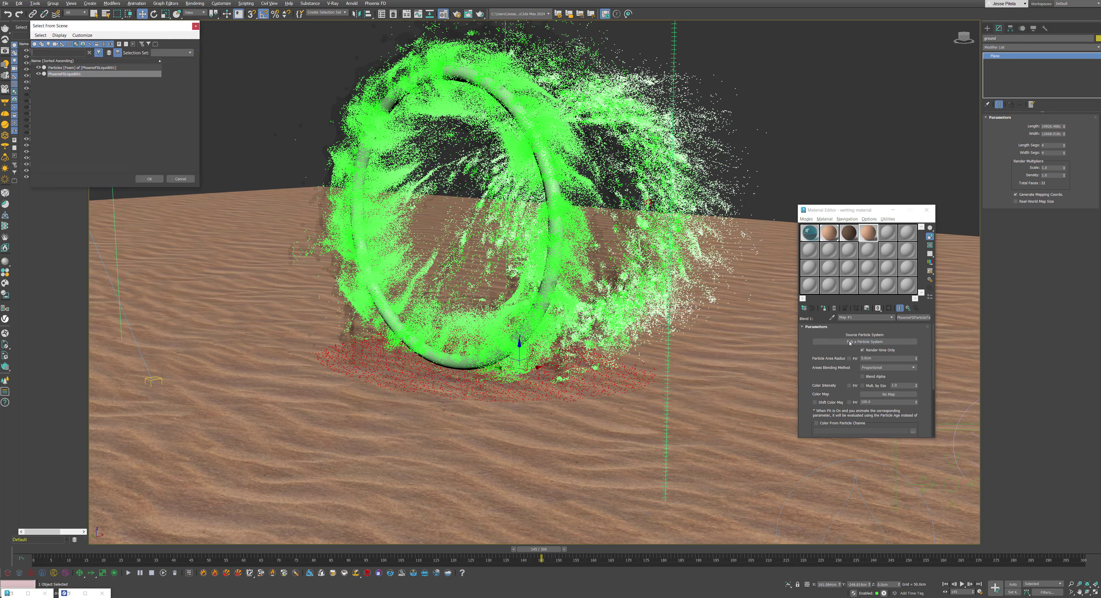
drag(91, 28, 411, 233)
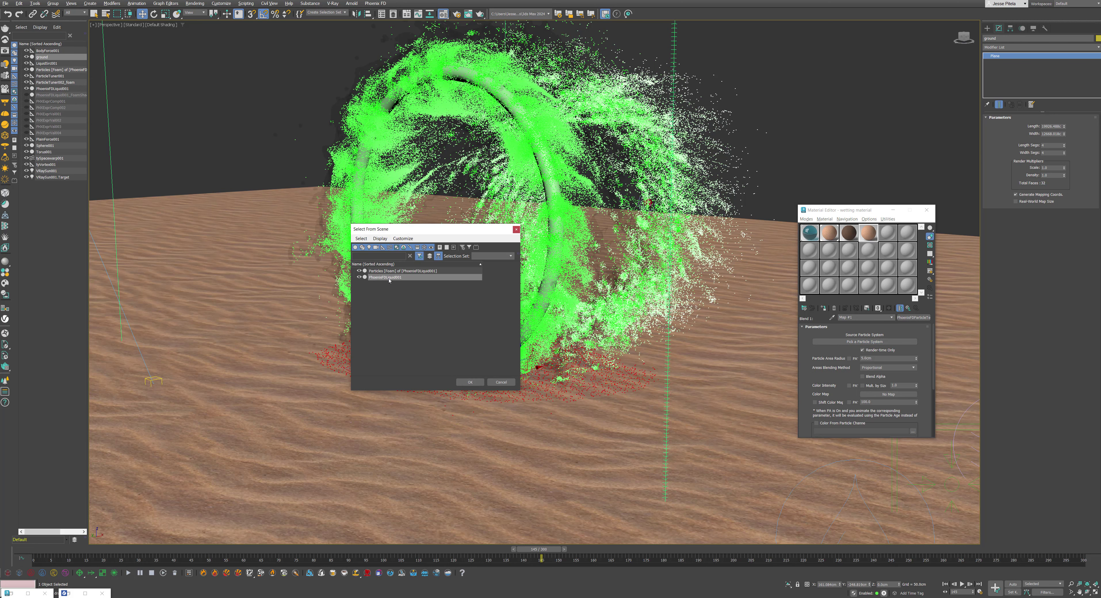
double_click(388, 278)
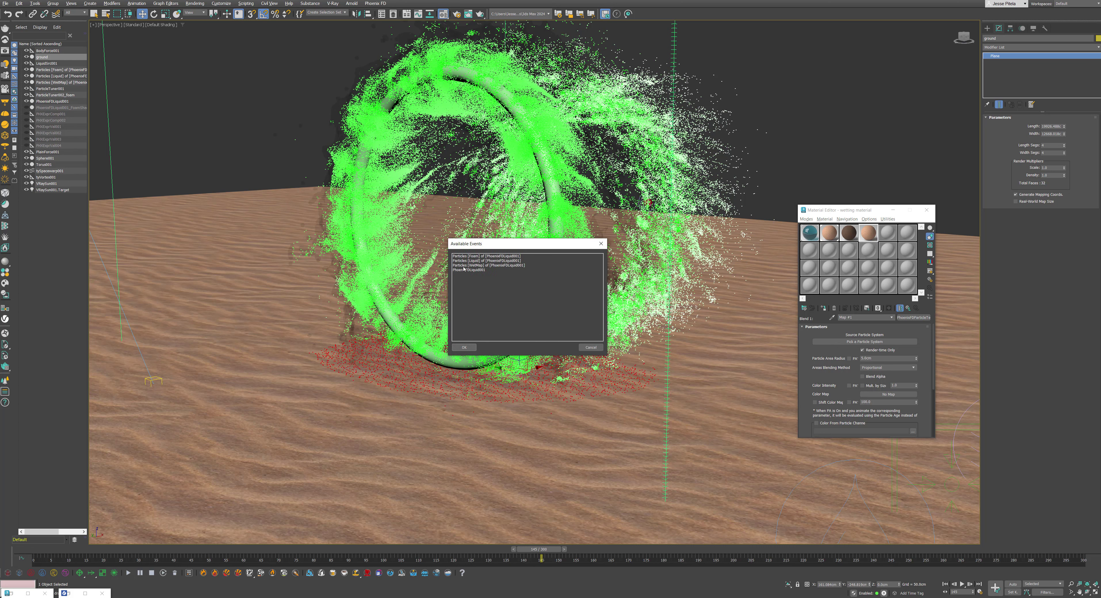
click(488, 265)
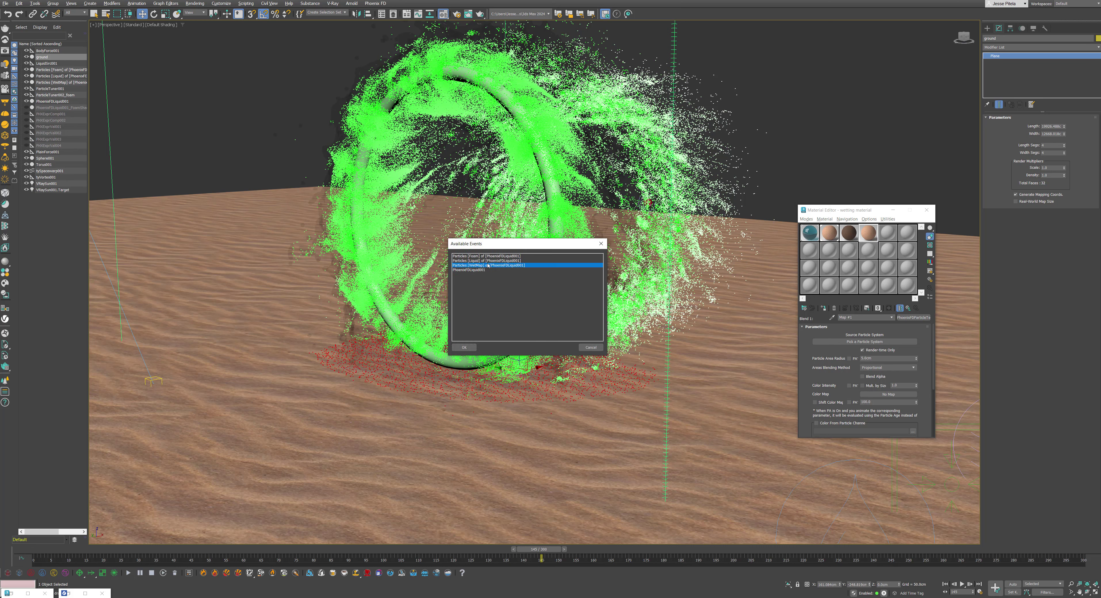
click(463, 347)
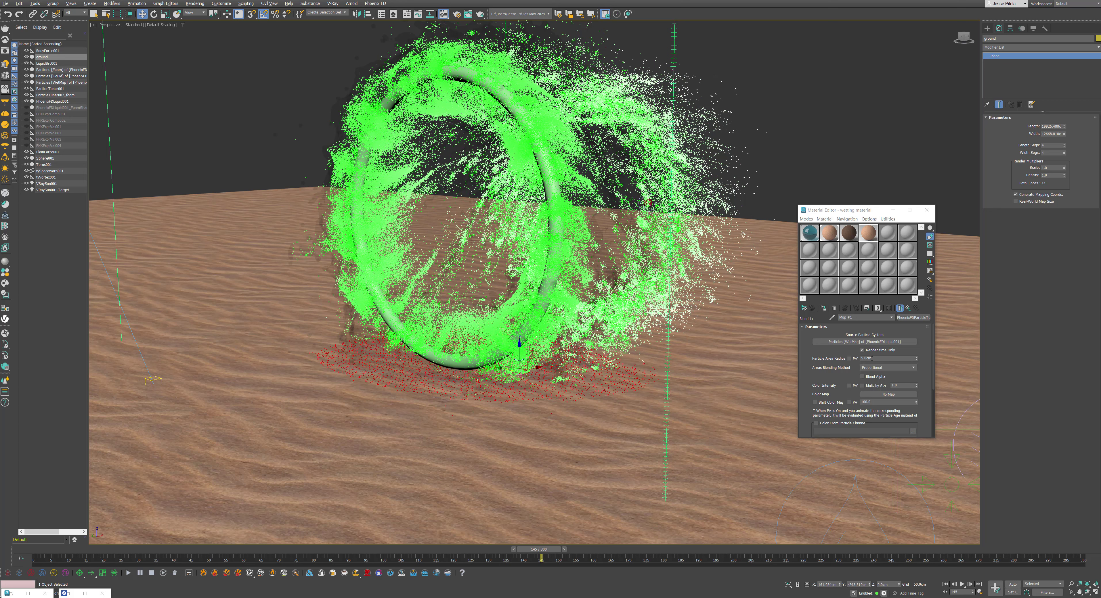
- Increase the particle texture's area radius, set its areas blending method to Biggest, and return to the wetting material
drag(873, 359, 843, 364)
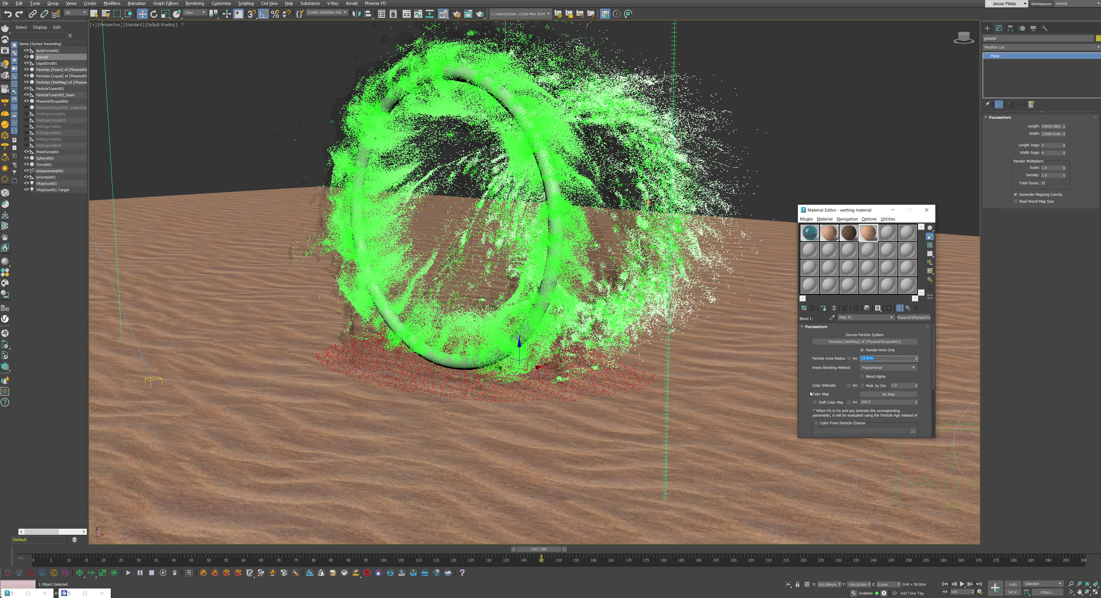
scroll(594, 398, up, 5)
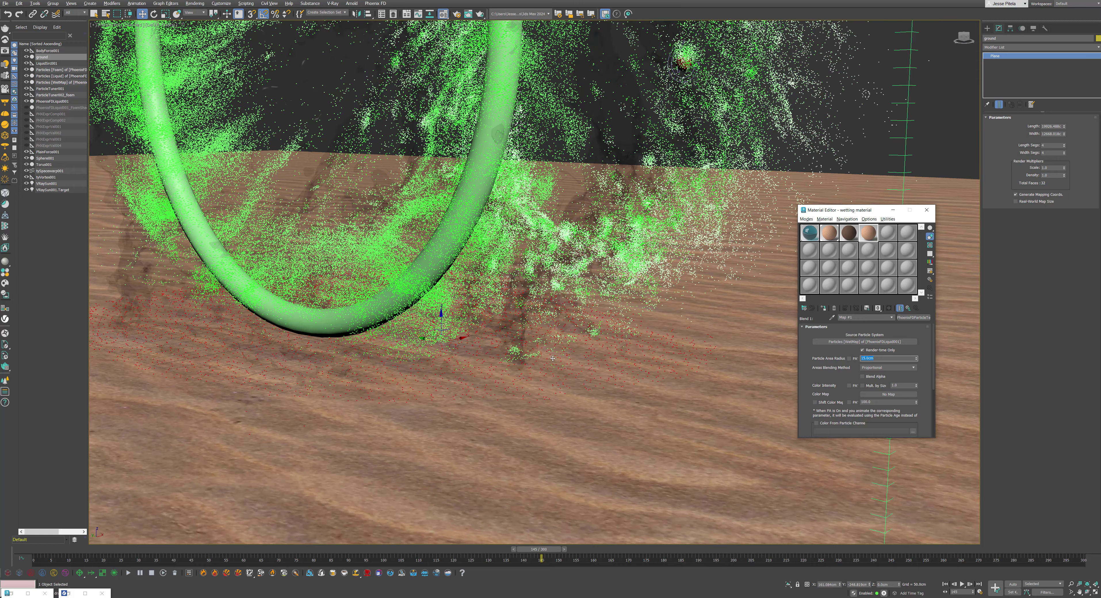
scroll(434, 374, down, 5)
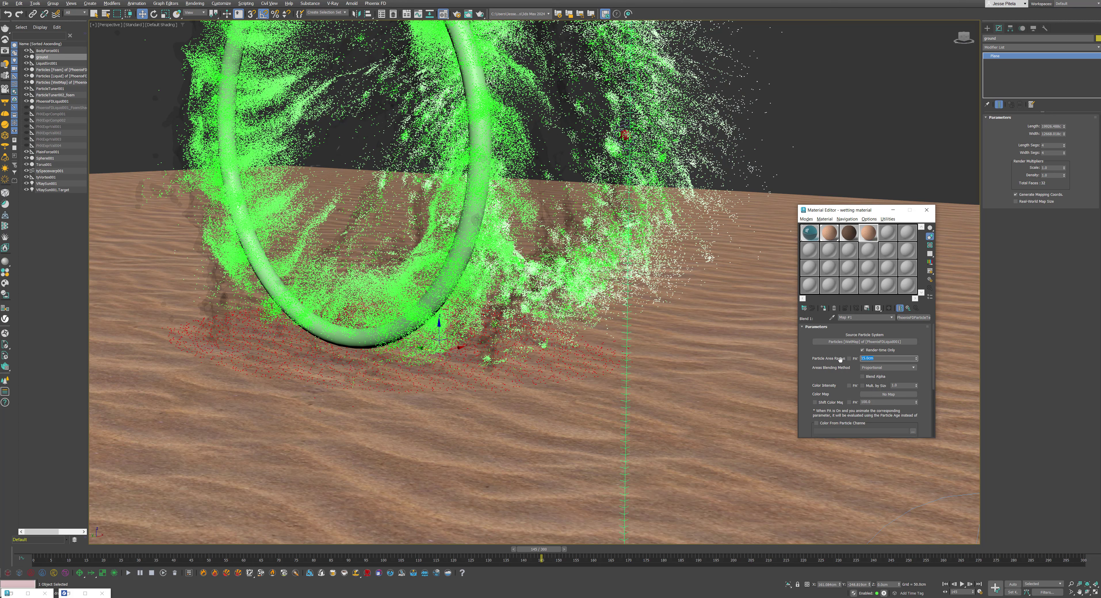
click(872, 368)
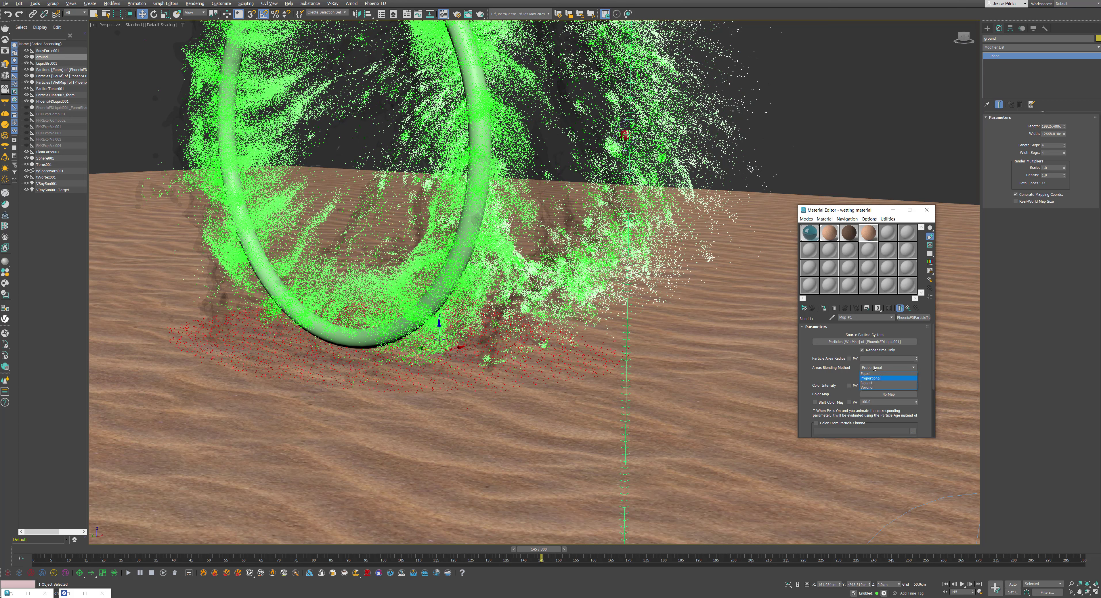
click(875, 383)
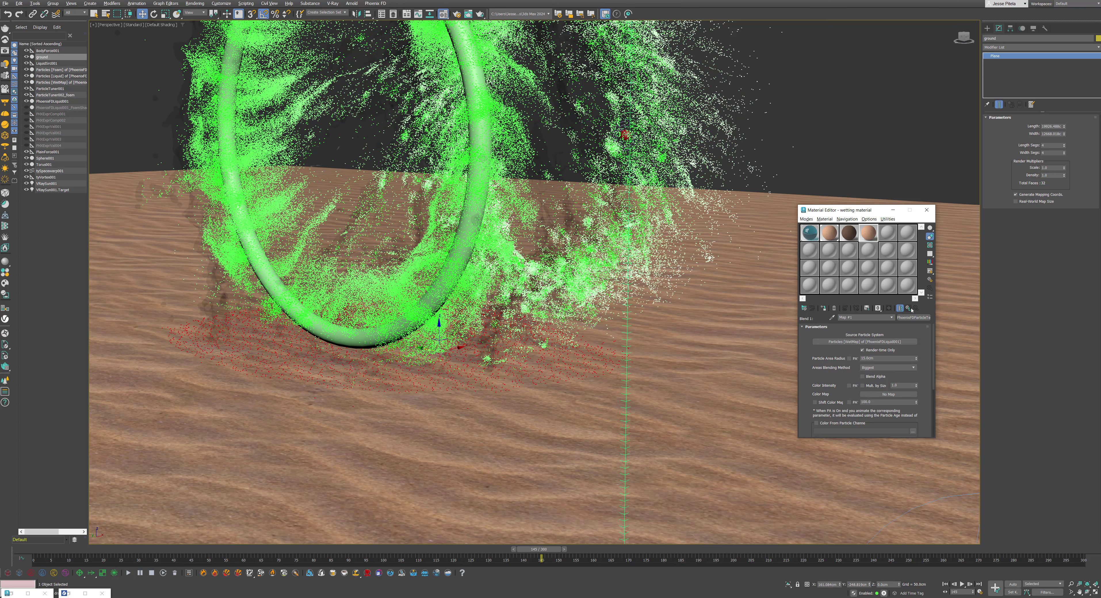
click(907, 308)
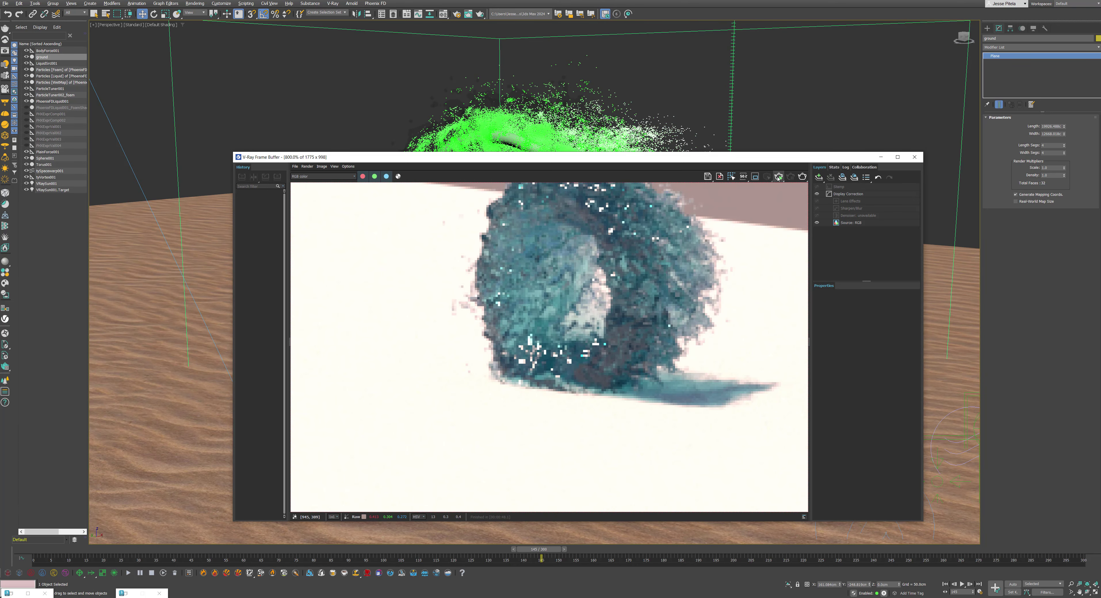
- Run an interactive V-Ray render and inspect the wet sand around the portal's base up close
click(777, 178)
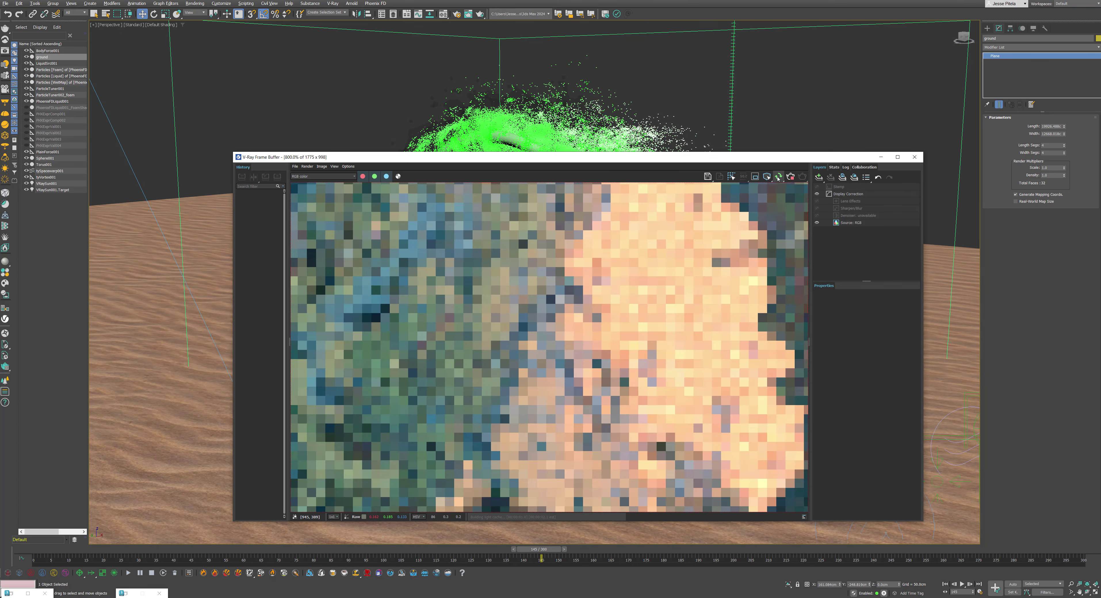
scroll(539, 400, down, 6)
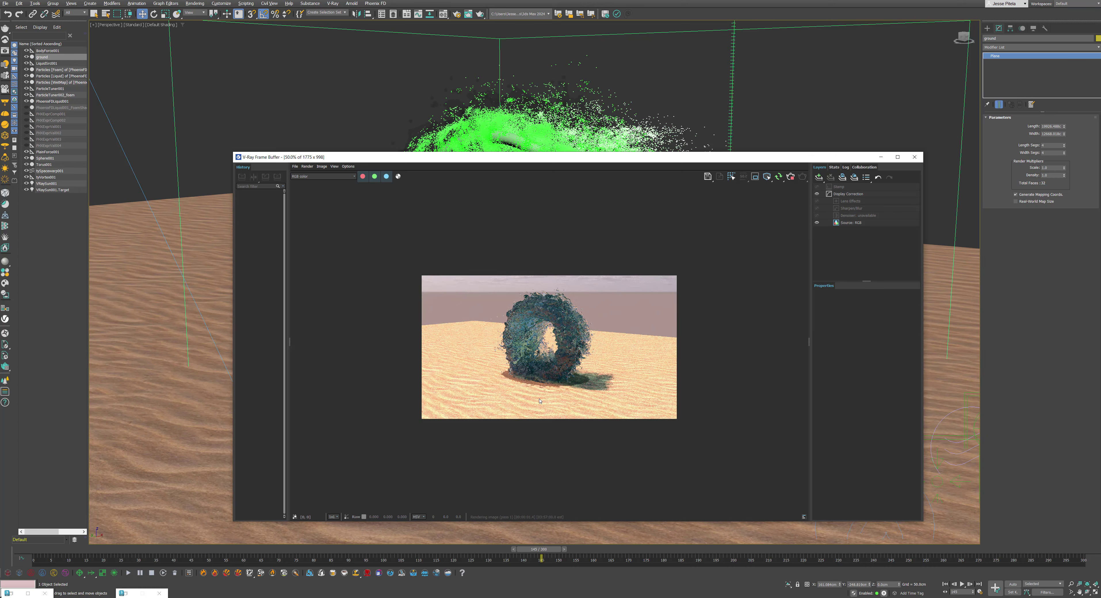
scroll(539, 401, up, 4)
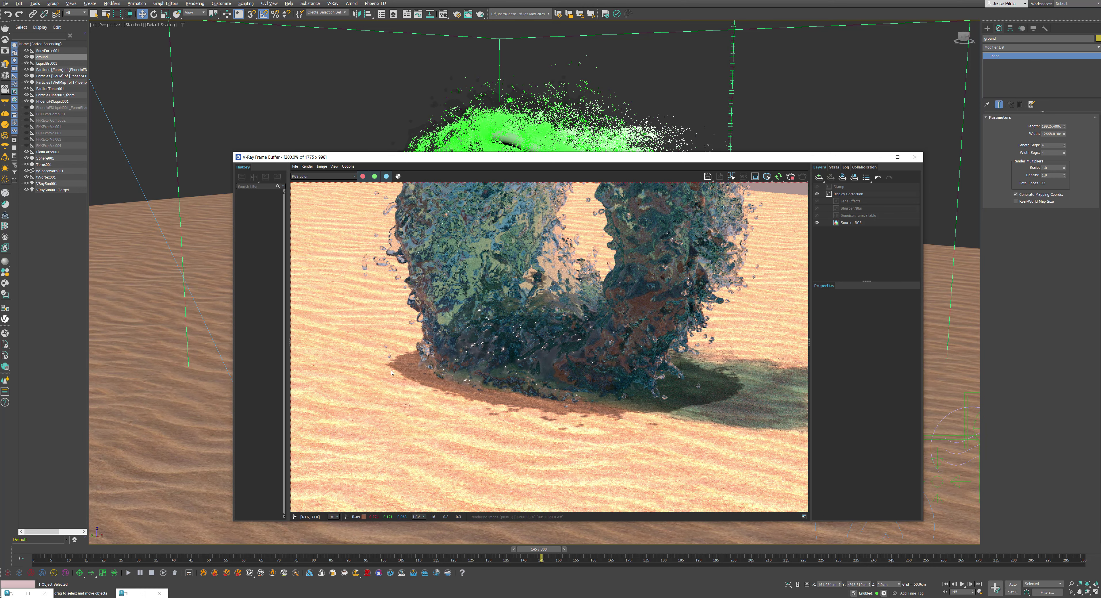
scroll(391, 372, up, 2)
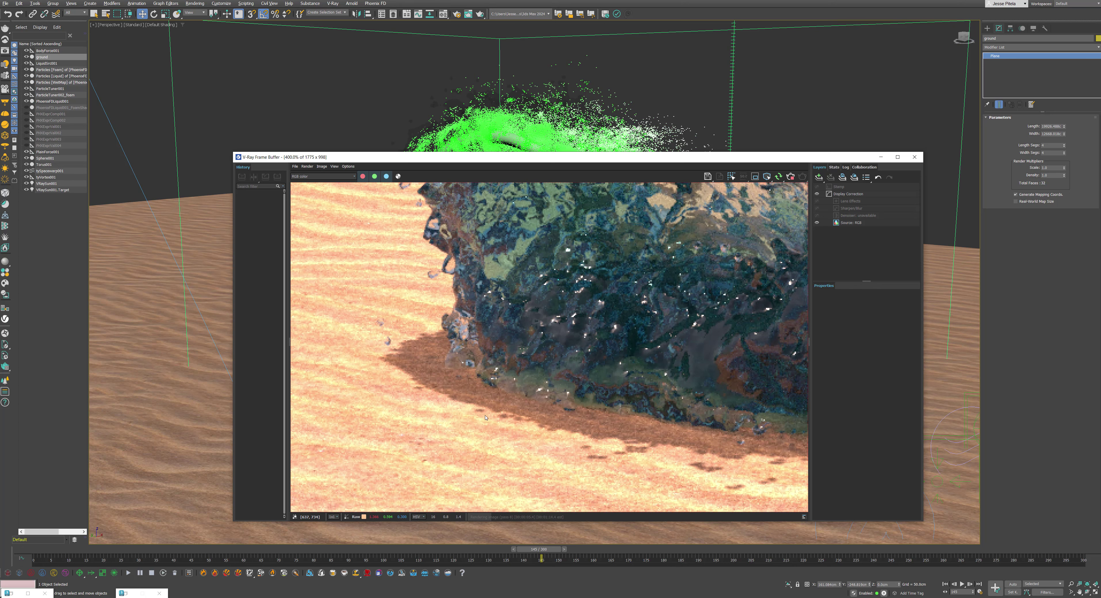
scroll(485, 418, down, 4)
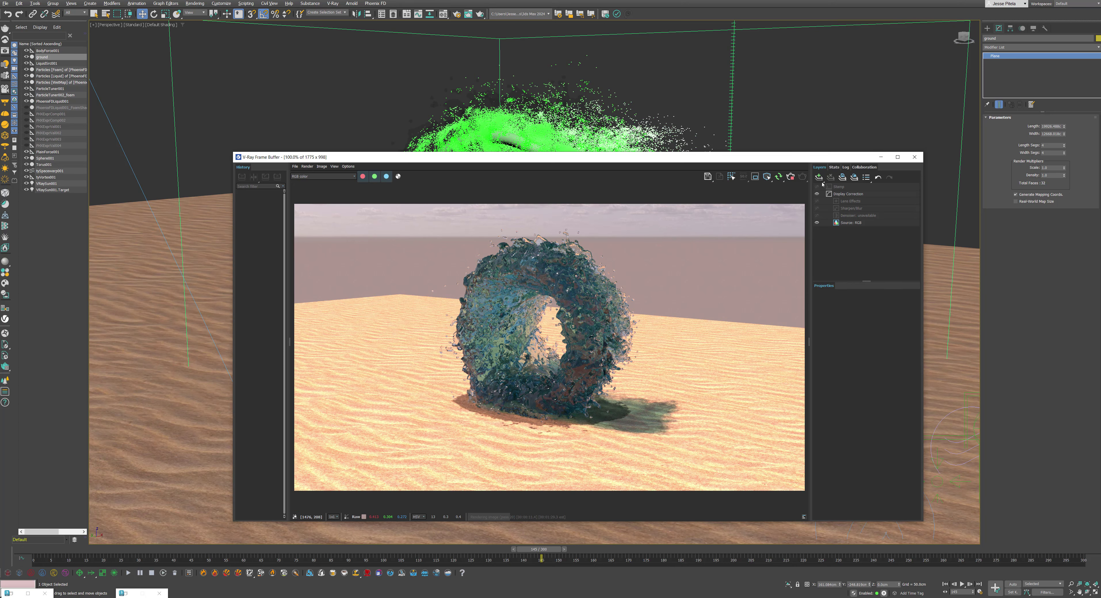
click(914, 157)
- Create a VRayPlane in front of the sand ground and lower it slightly
click(986, 27)
click(1034, 48)
click(990, 150)
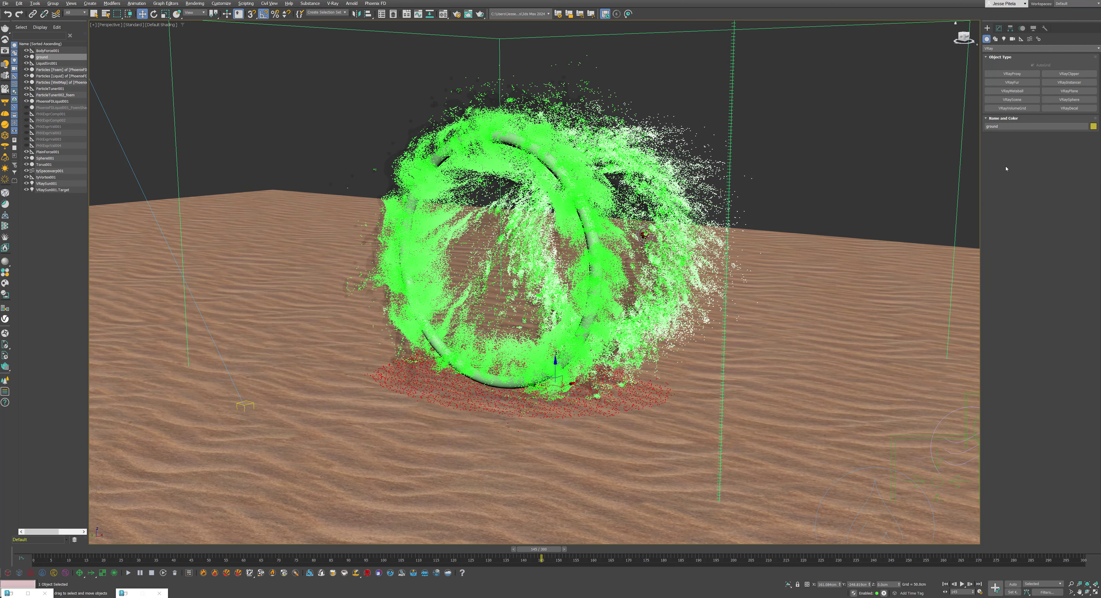
click(1069, 90)
scroll(698, 282, down, 10)
click(483, 425)
right_click(521, 404)
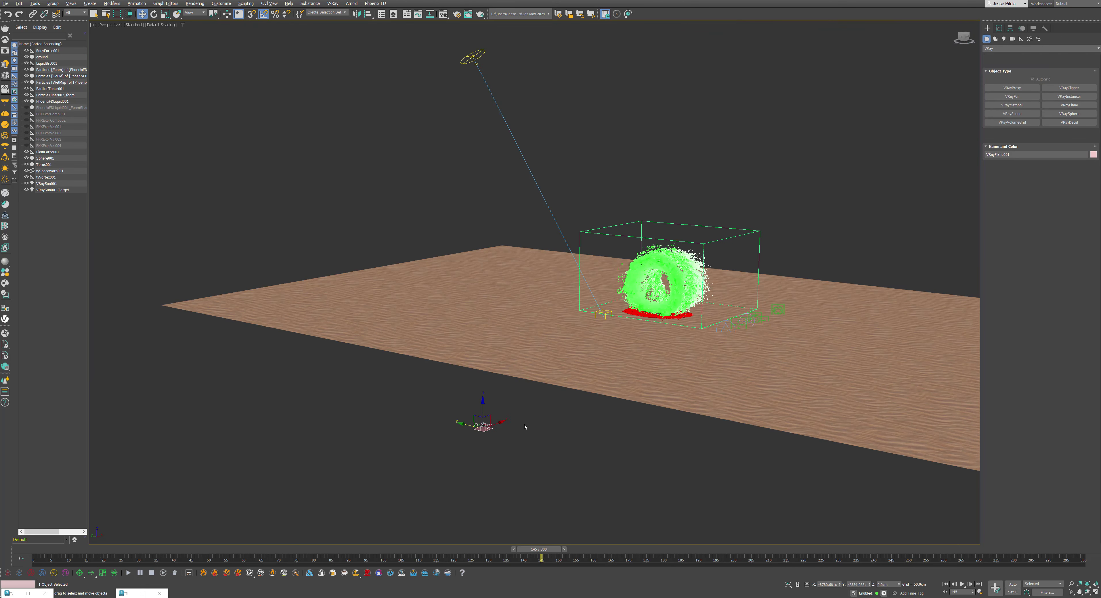
alt+middle_drag(521, 404, 506, 396)
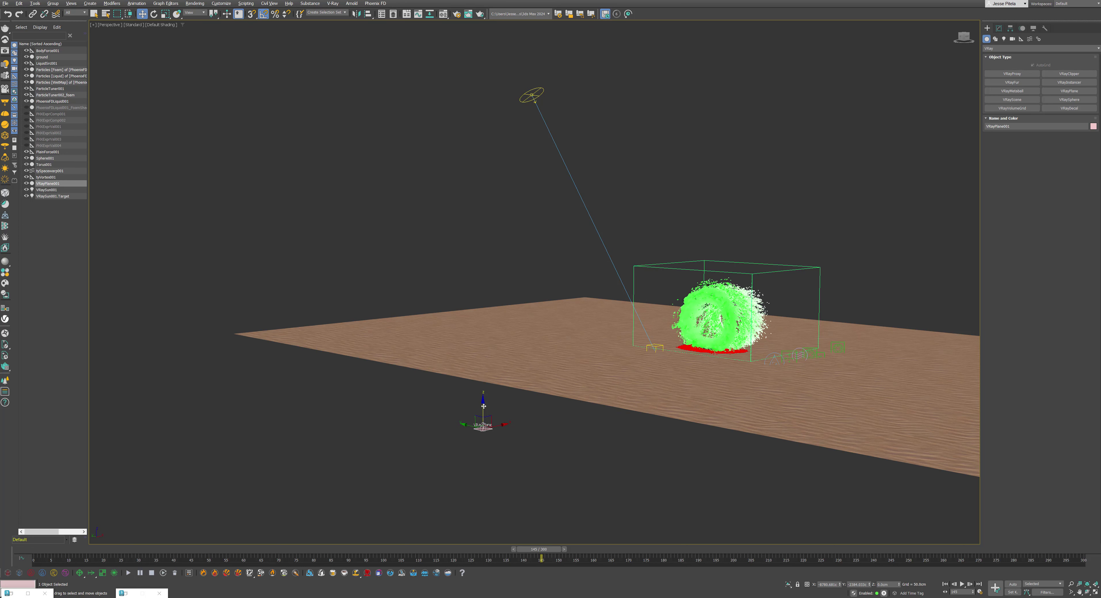
drag(483, 405, 484, 407)
- Assign the sand dry material to the VRayPlane and minimize the Material Editor
click(447, 15)
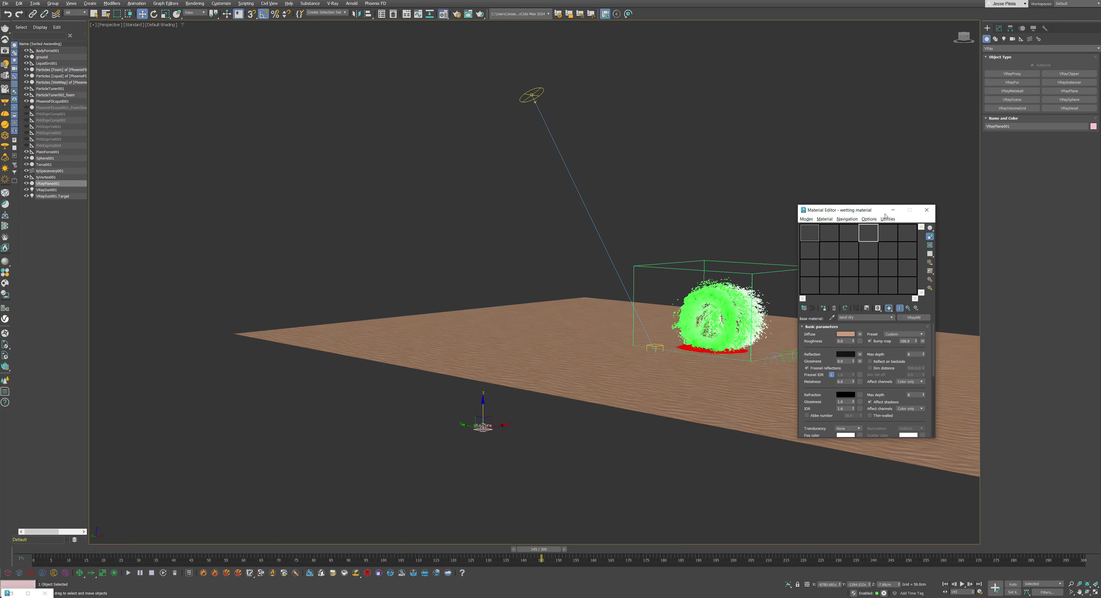
click(829, 233)
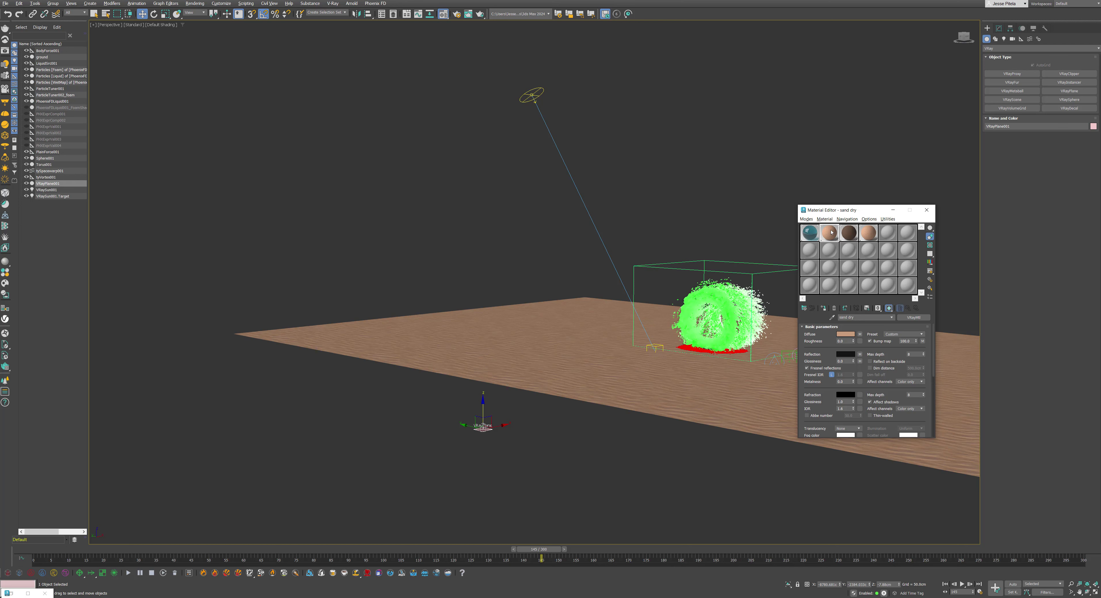
click(823, 309)
click(892, 211)
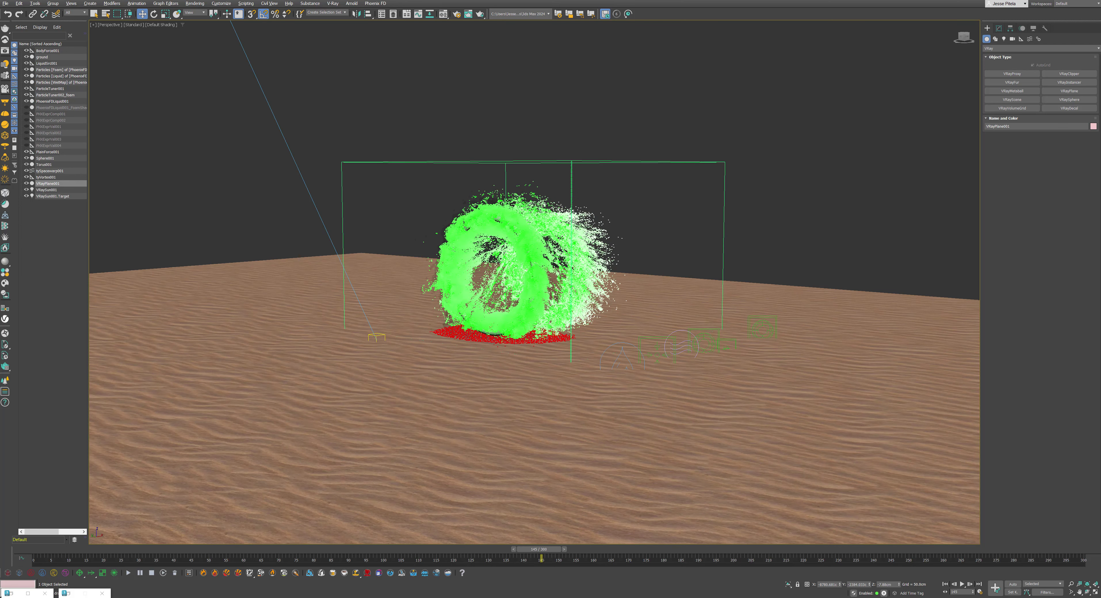
- Frame the portal closely, create a physical camera from the perspective view, and enable the camera's motion blur
scroll(546, 246, up, 10)
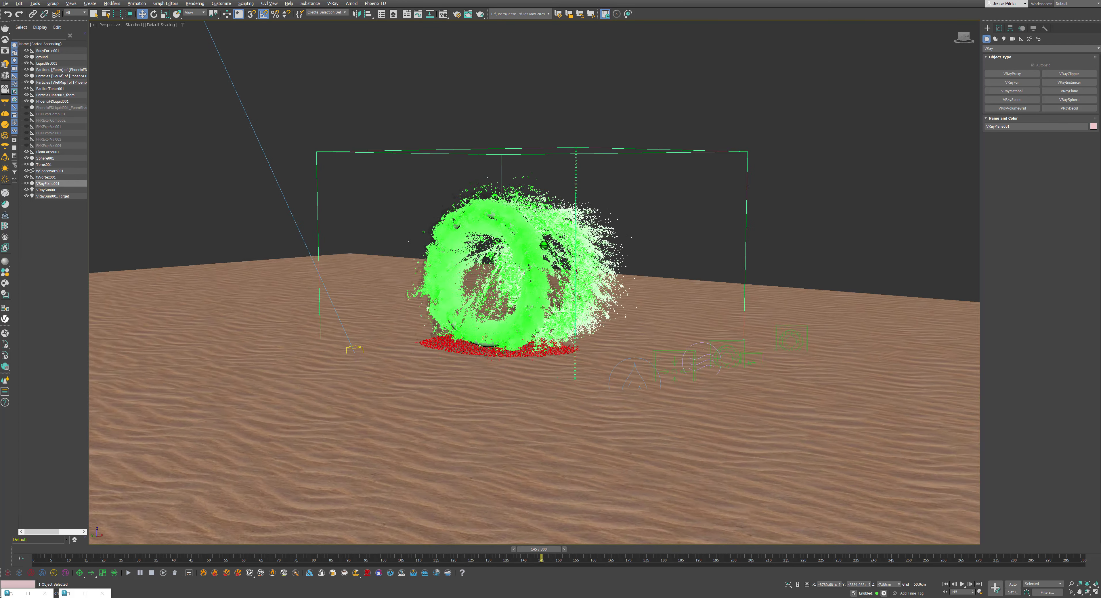
middle_drag(530, 221, 568, 176)
scroll(553, 183, up, 2)
key(ctrl+c)
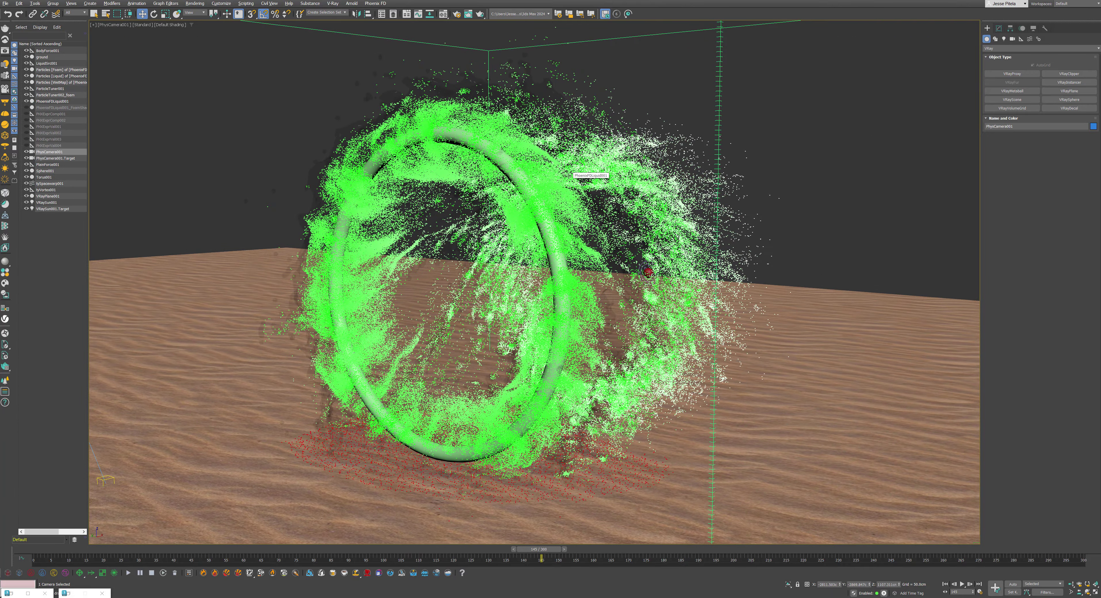
click(998, 29)
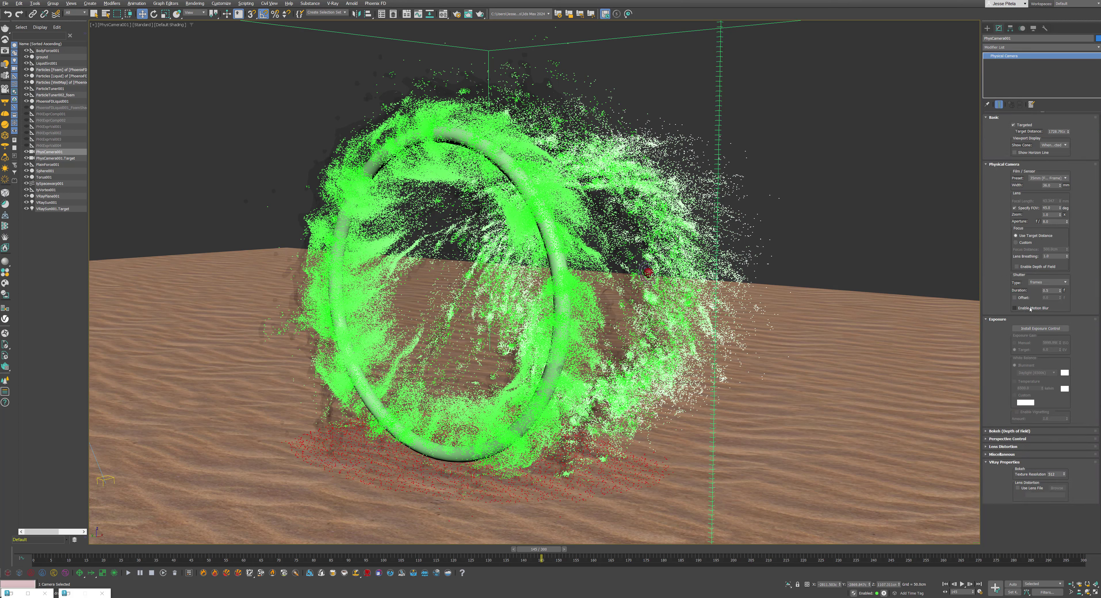
- Show all four viewports with the front one in perspective, select the foam shader, and open its motion blur multiplier for editing
key(alt+w)
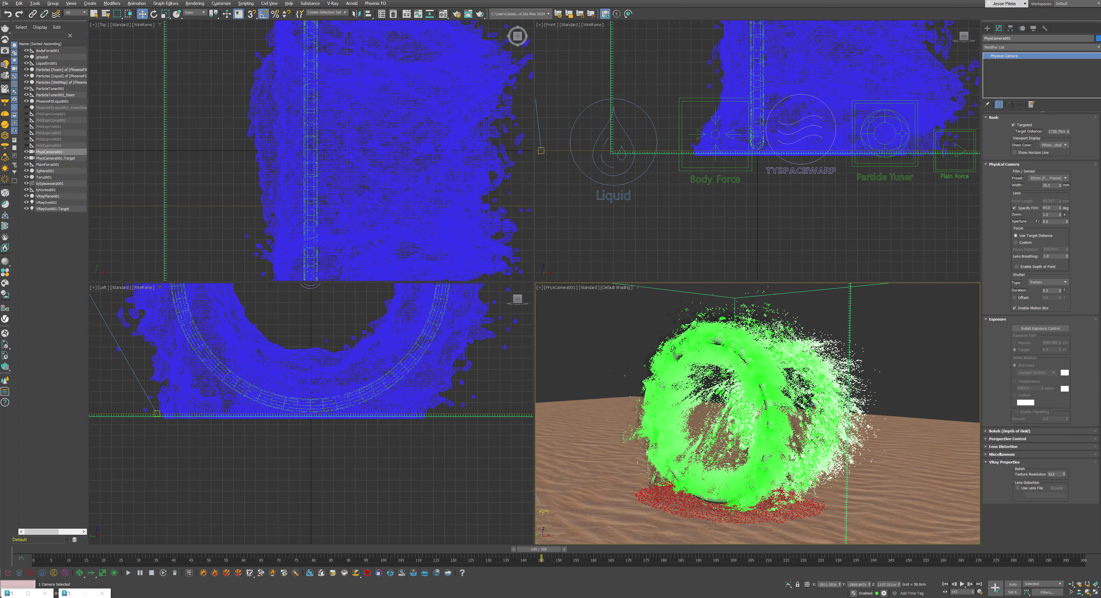
scroll(708, 120, down, 3)
middle_click(784, 194)
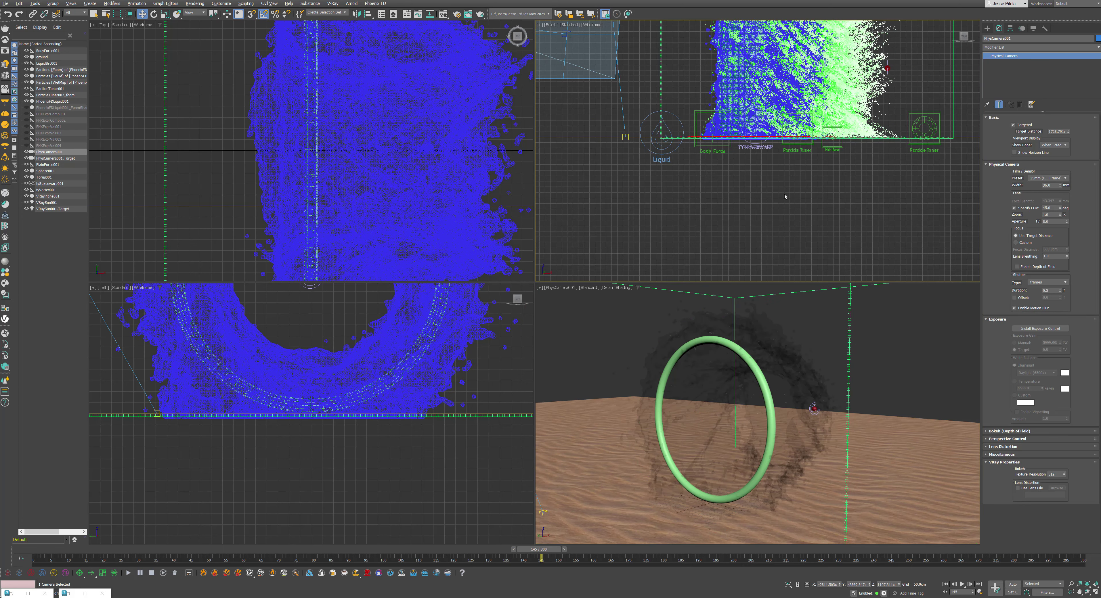
key(p)
alt+middle_drag(783, 194, 822, 215)
click(46, 107)
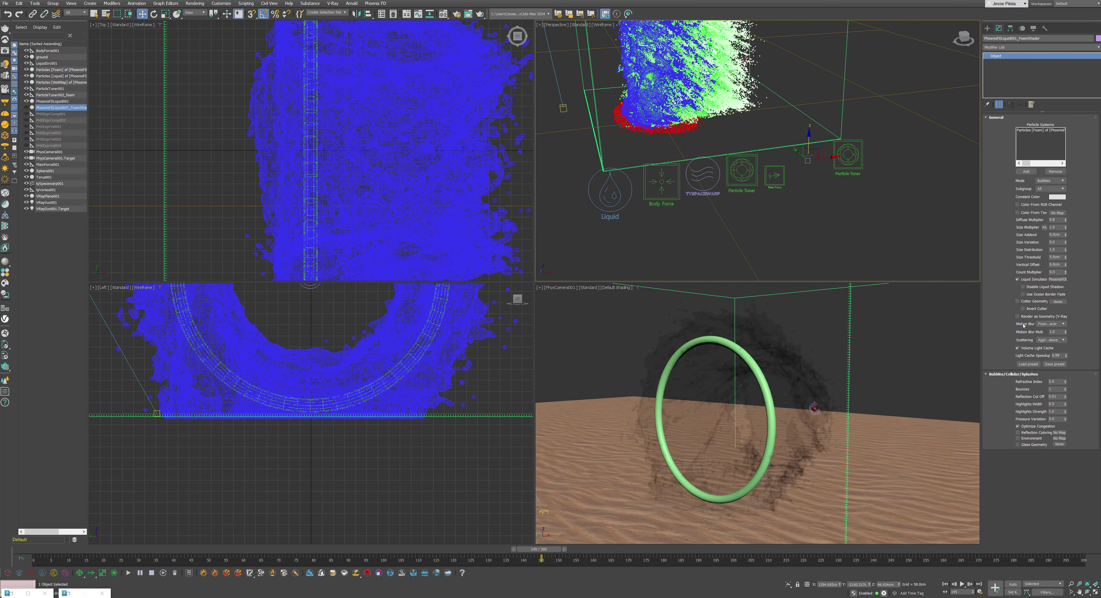
click(1050, 332)
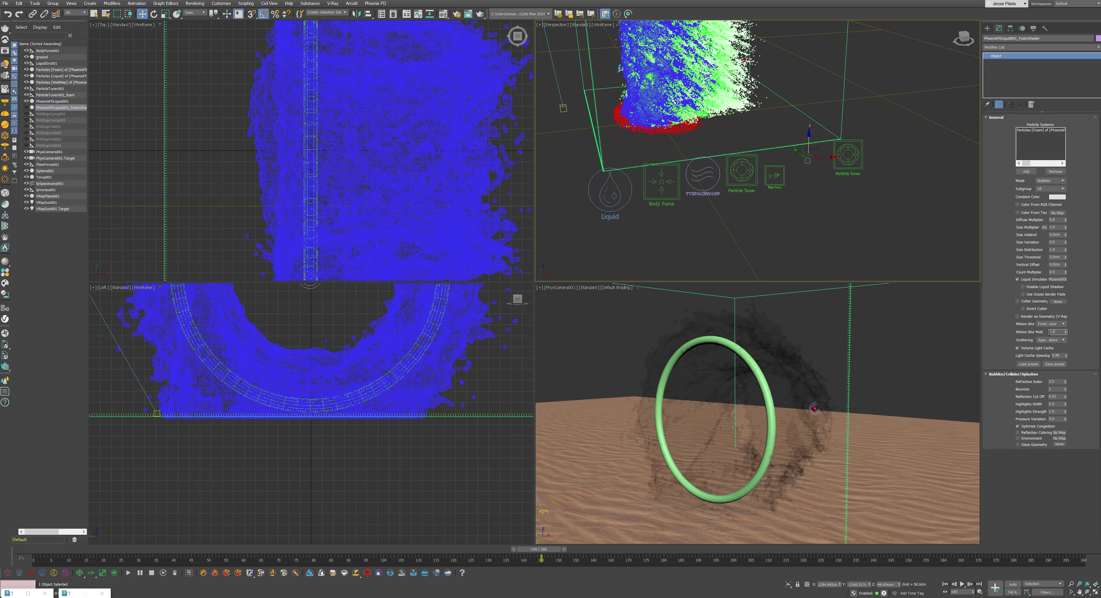
- Switch to the media player to review the finished animation "water portal 01.mp4", then pause playback
click(681, 597)
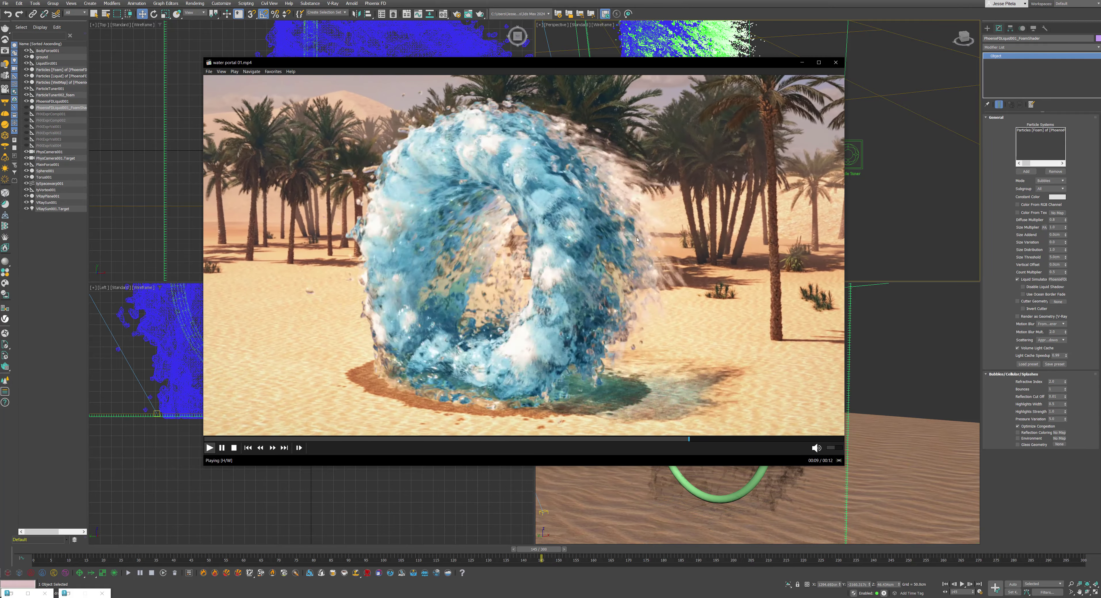
click(611, 155)
drag(549, 63, 535, 66)
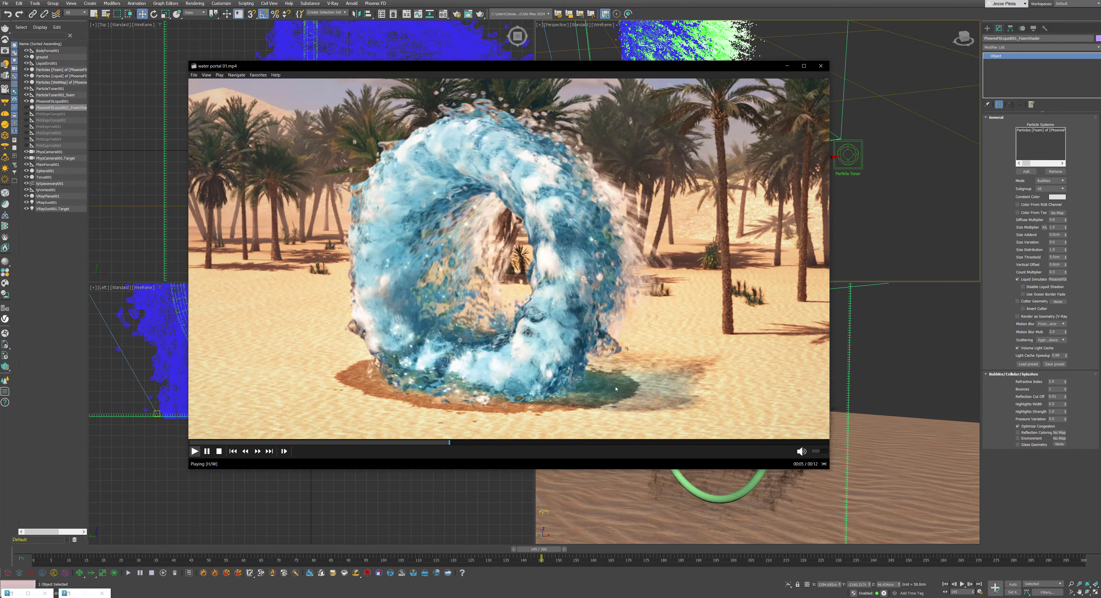
click(615, 389)
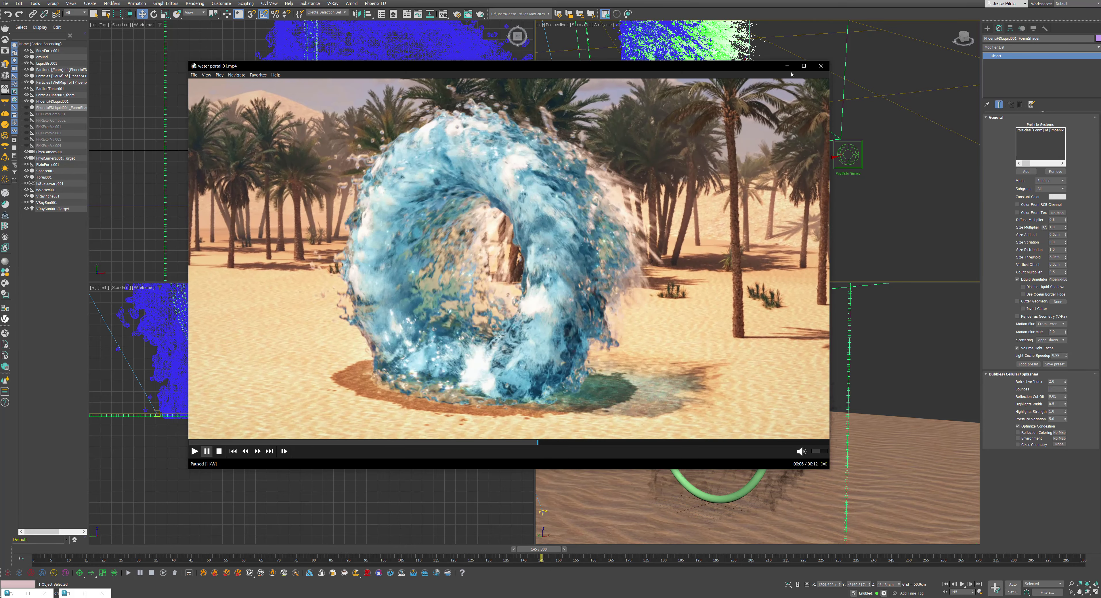
- Minimize the media player and add a VRayCaustics render element in the render setup
click(786, 66)
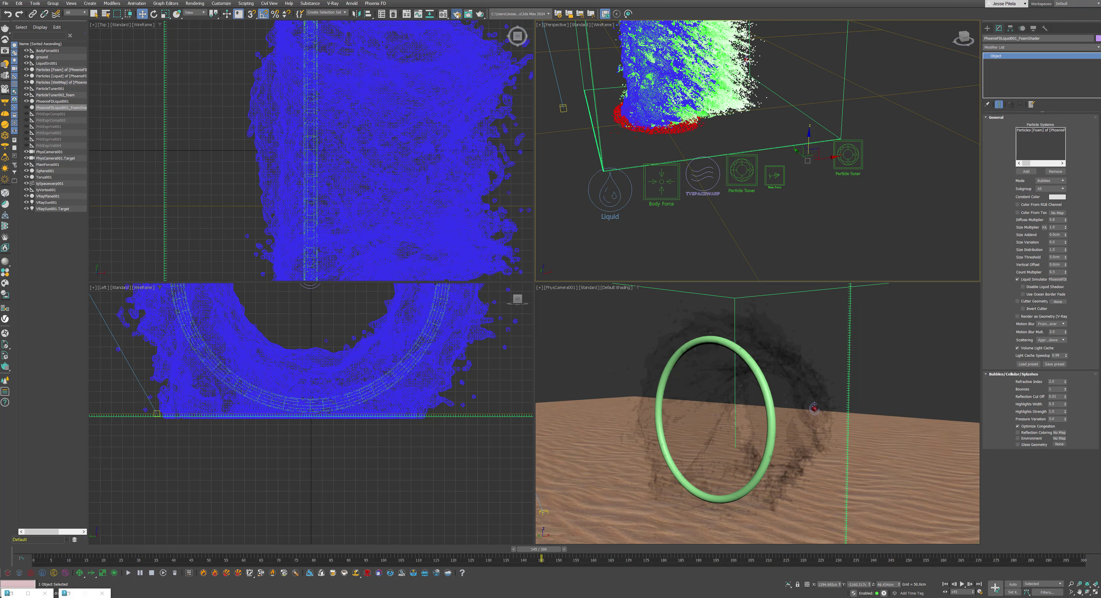
click(456, 15)
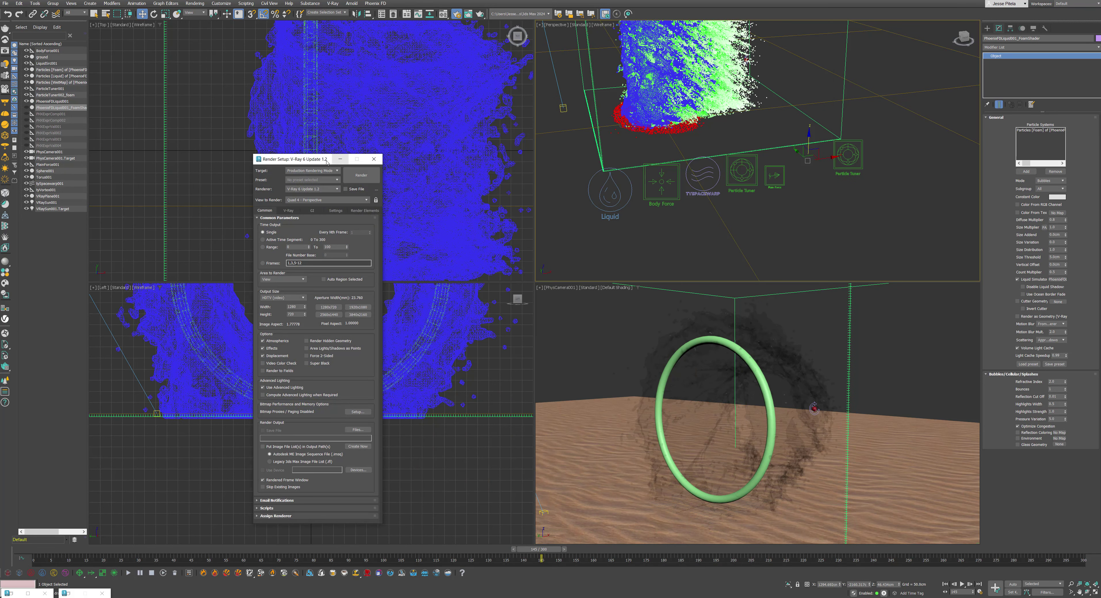
drag(299, 158, 431, 209)
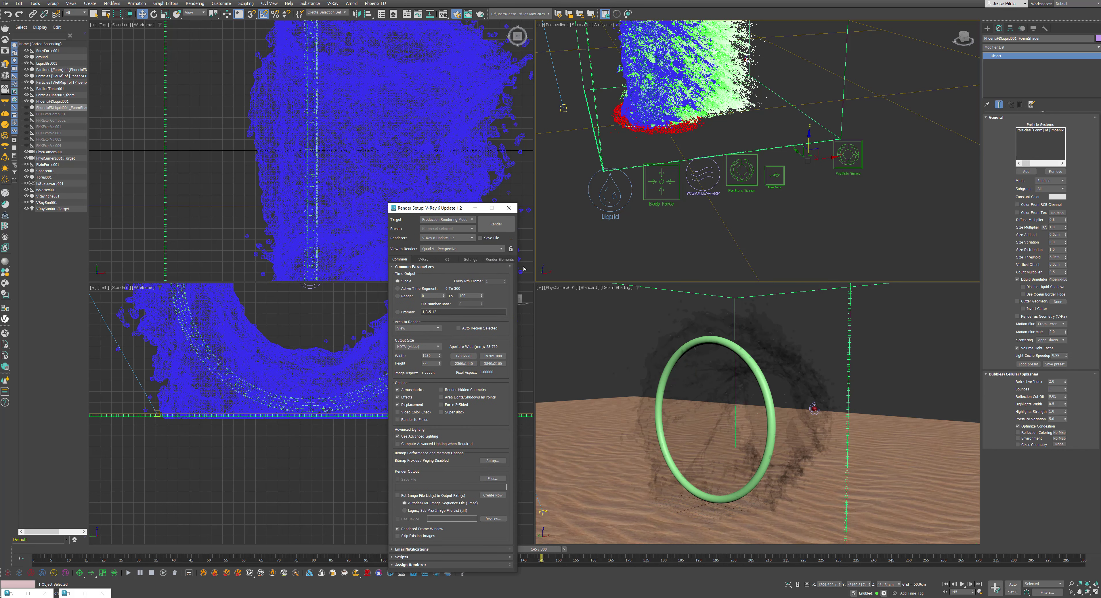
click(494, 259)
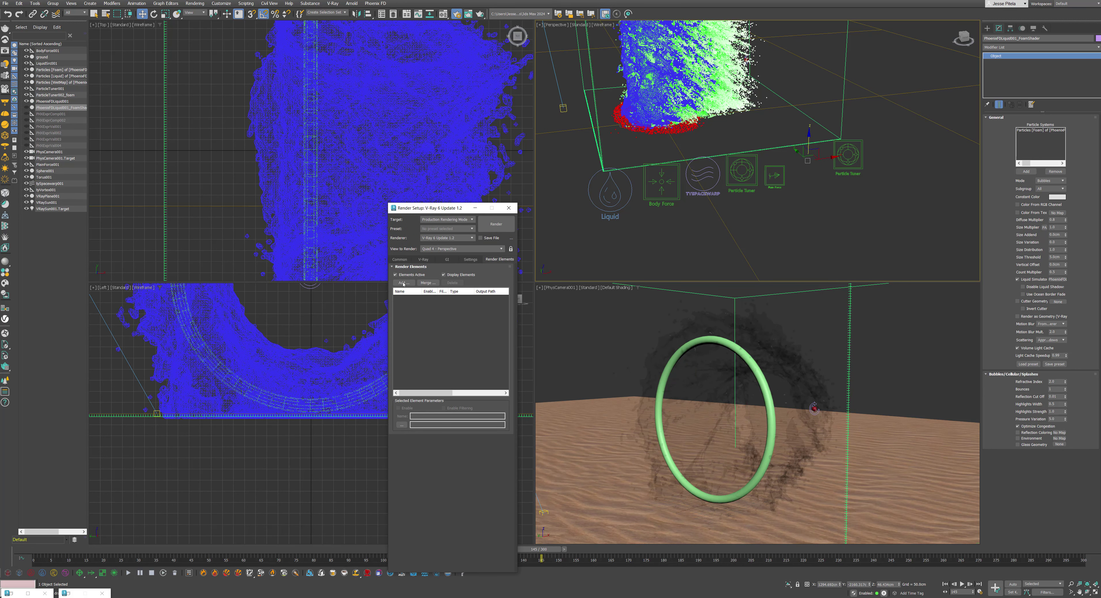
click(404, 283)
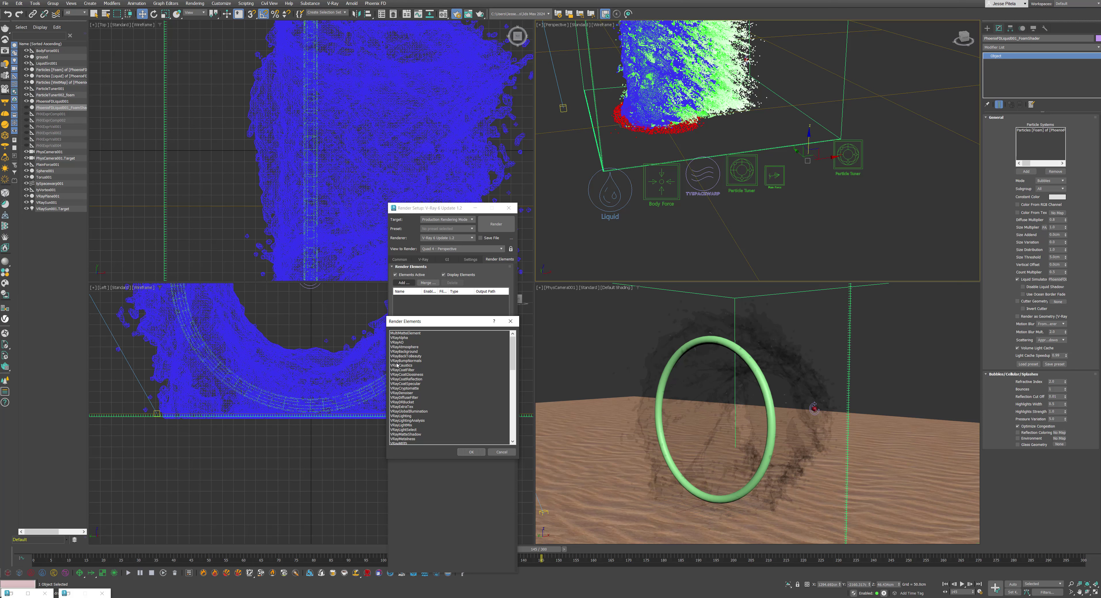
double_click(402, 367)
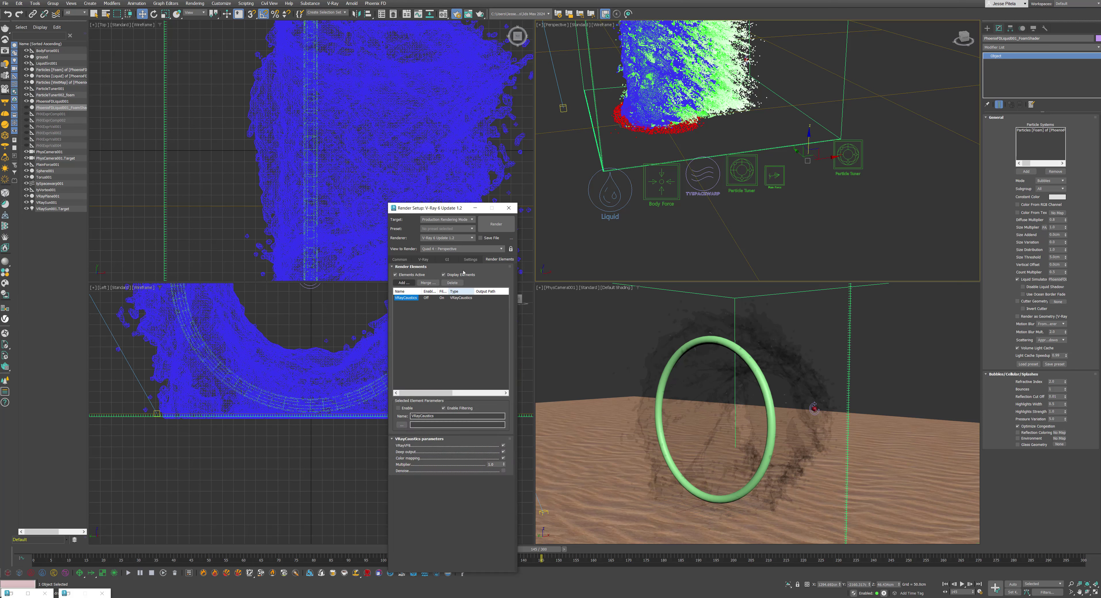
drag(450, 211, 490, 217)
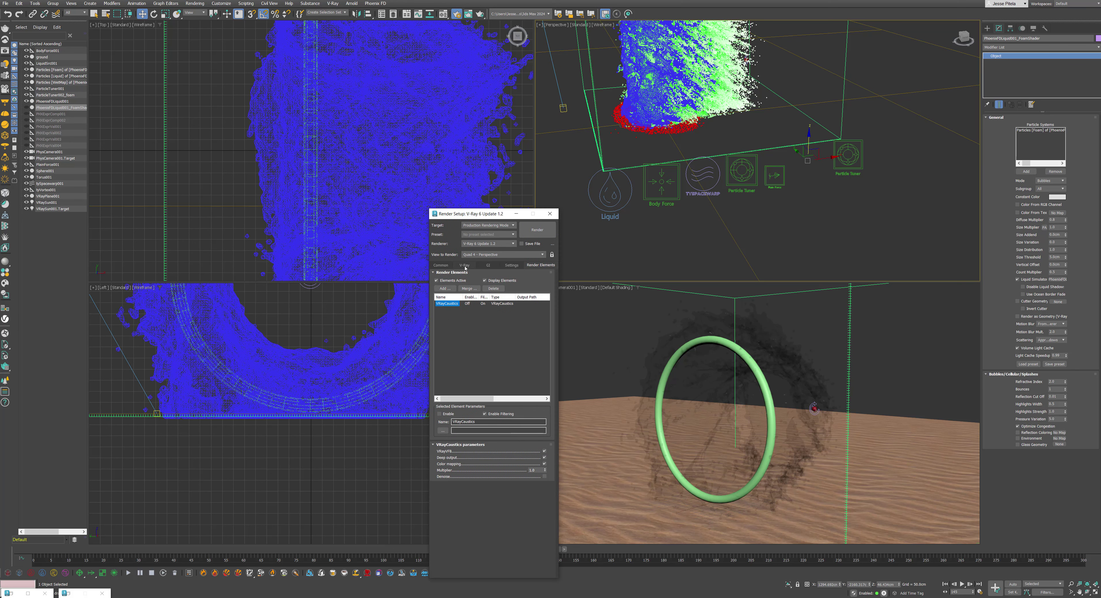
- Enable caustics in the GI render settings and set their calculation method to Progressive
click(464, 265)
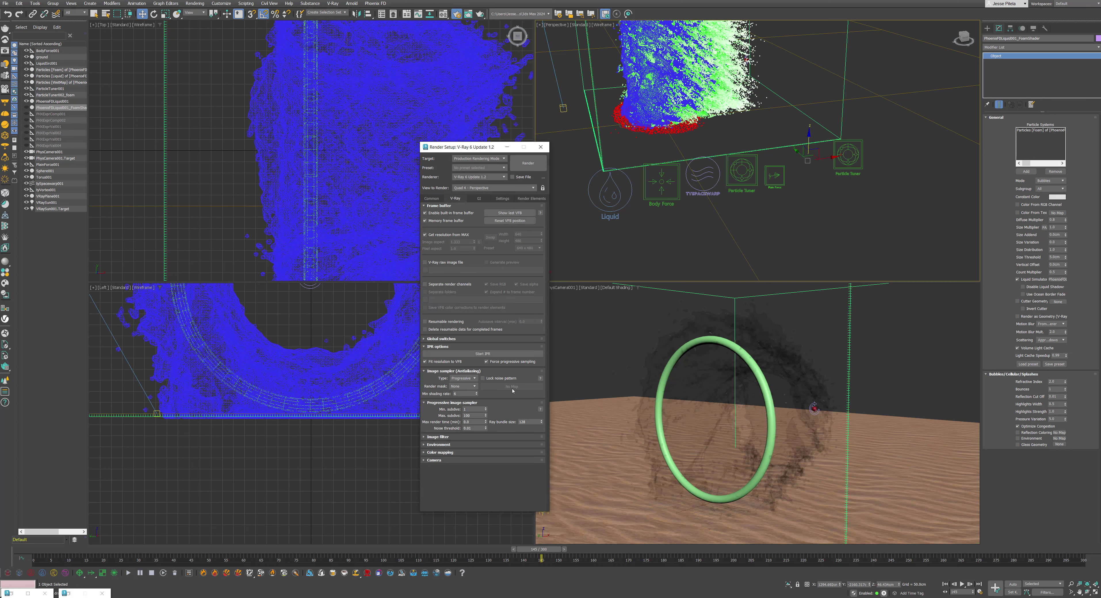
click(477, 199)
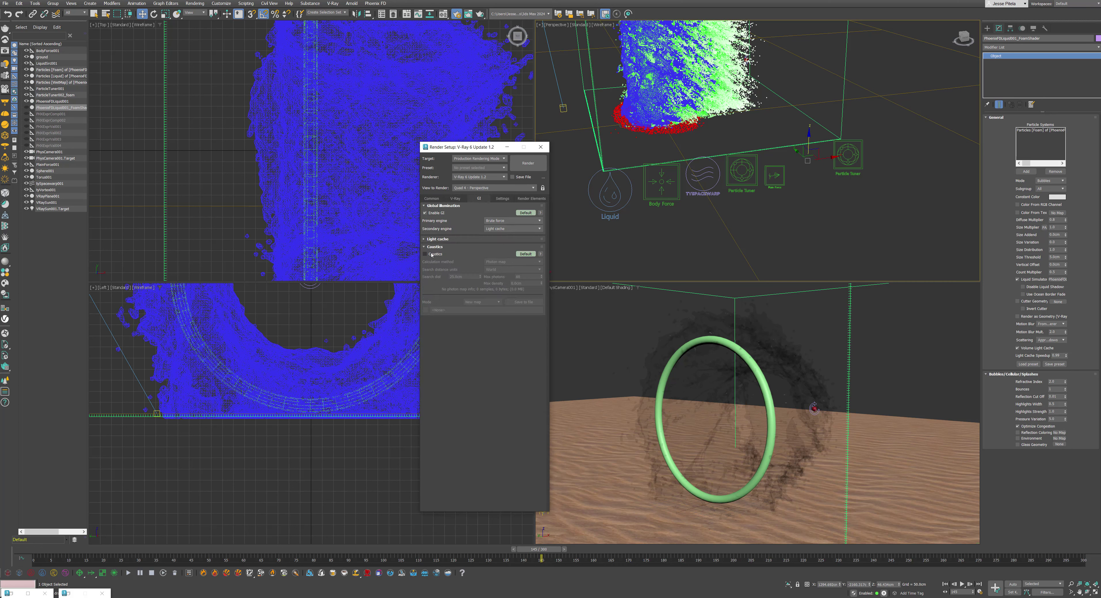
click(434, 255)
click(509, 261)
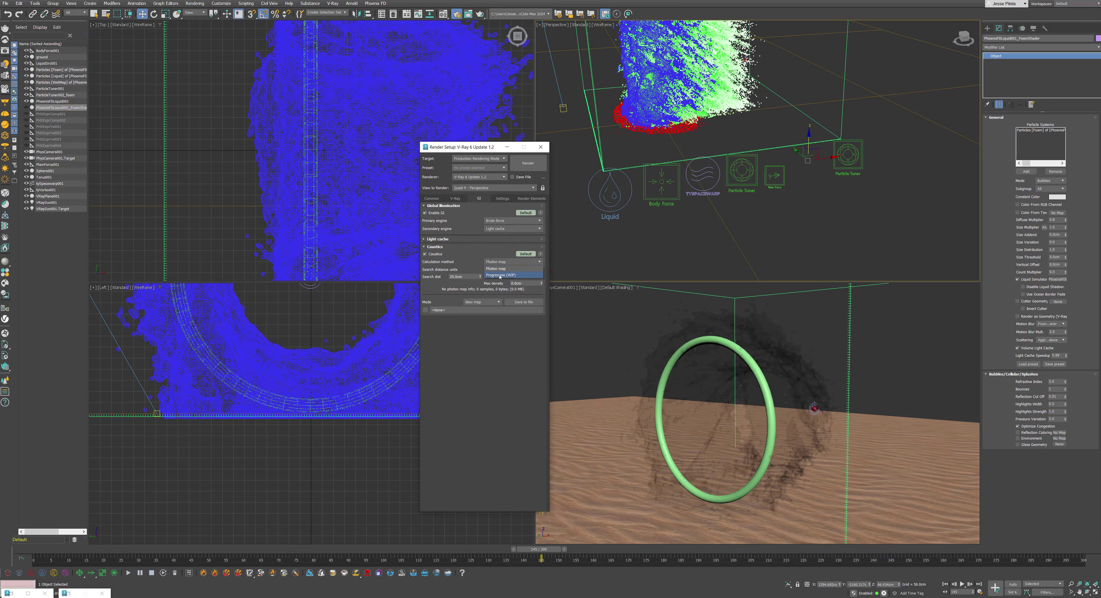
click(504, 268)
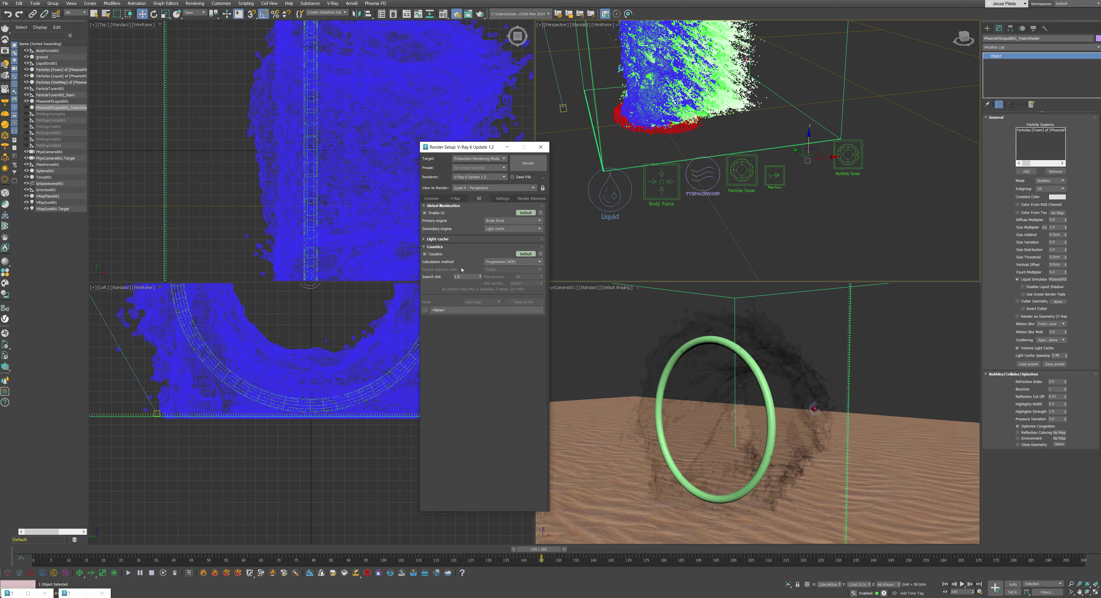
- Change the image sampler type to Bucket and the caustics calculation method to Photon map
click(455, 199)
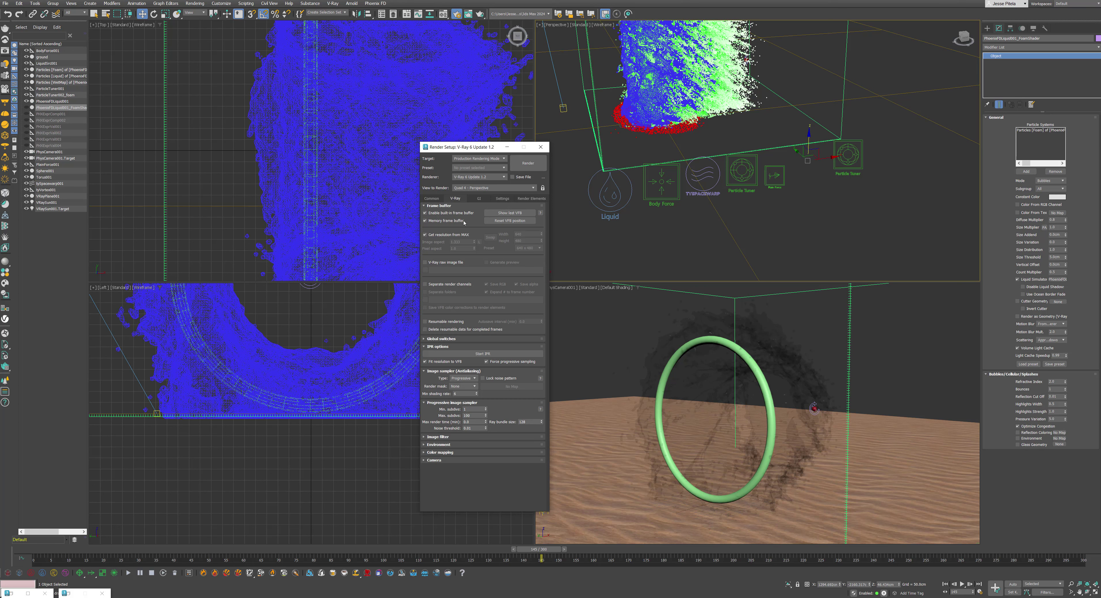
click(463, 379)
click(460, 384)
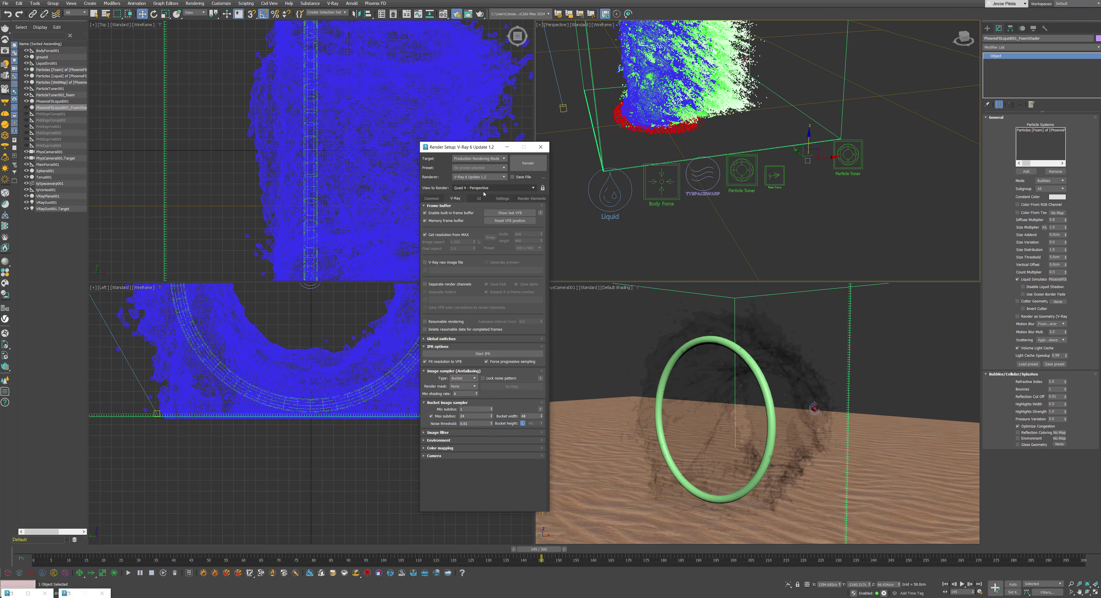
click(478, 199)
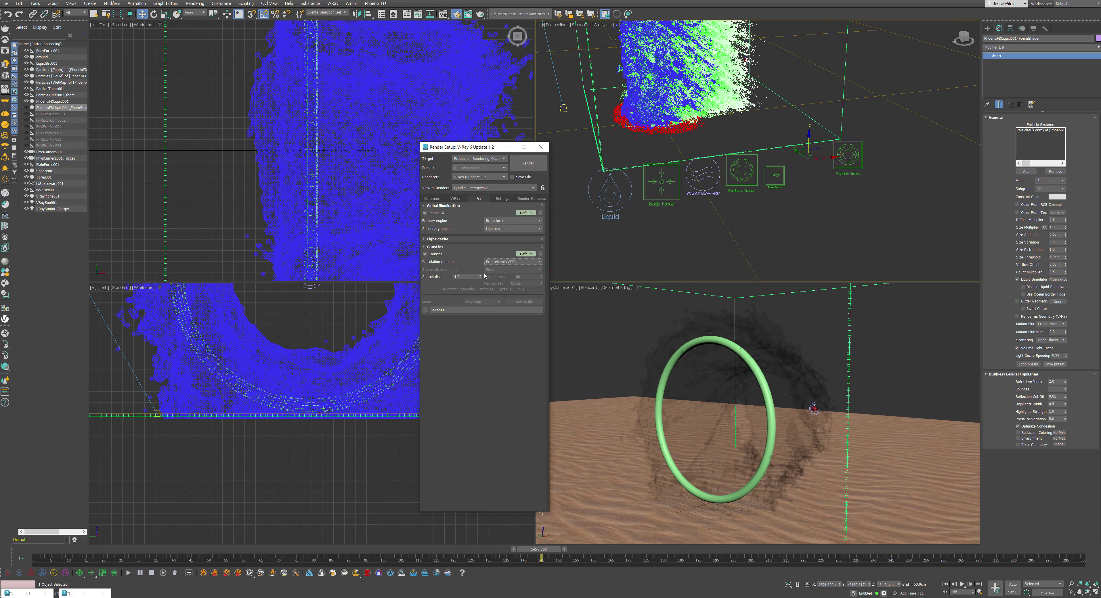
click(513, 261)
click(513, 272)
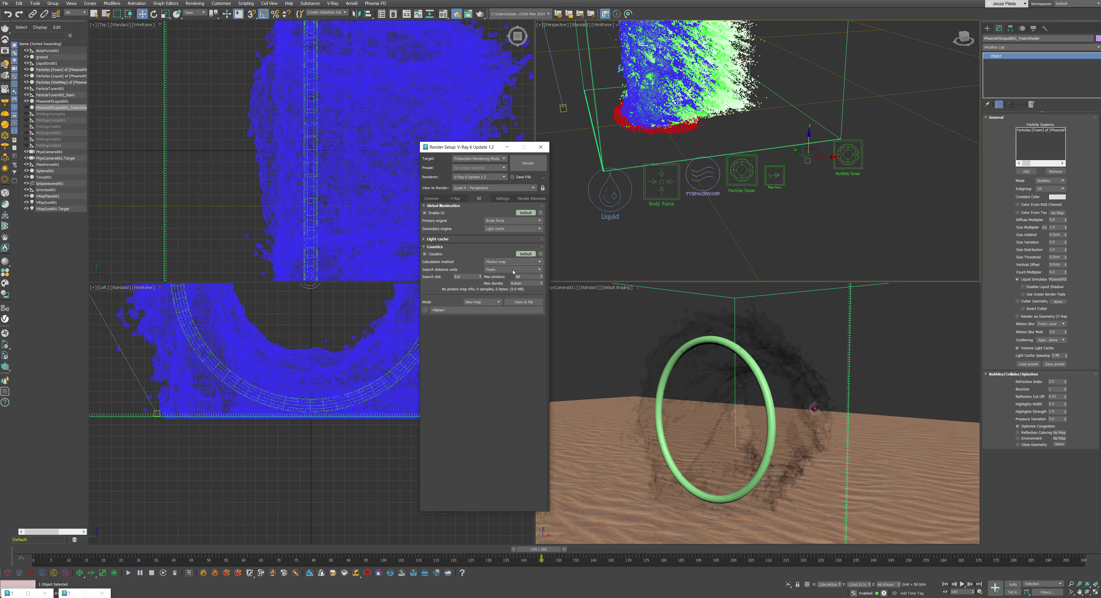
- Set the caustics photon map's max photons to 0 and edit its search distance
key(m)
click(516, 277)
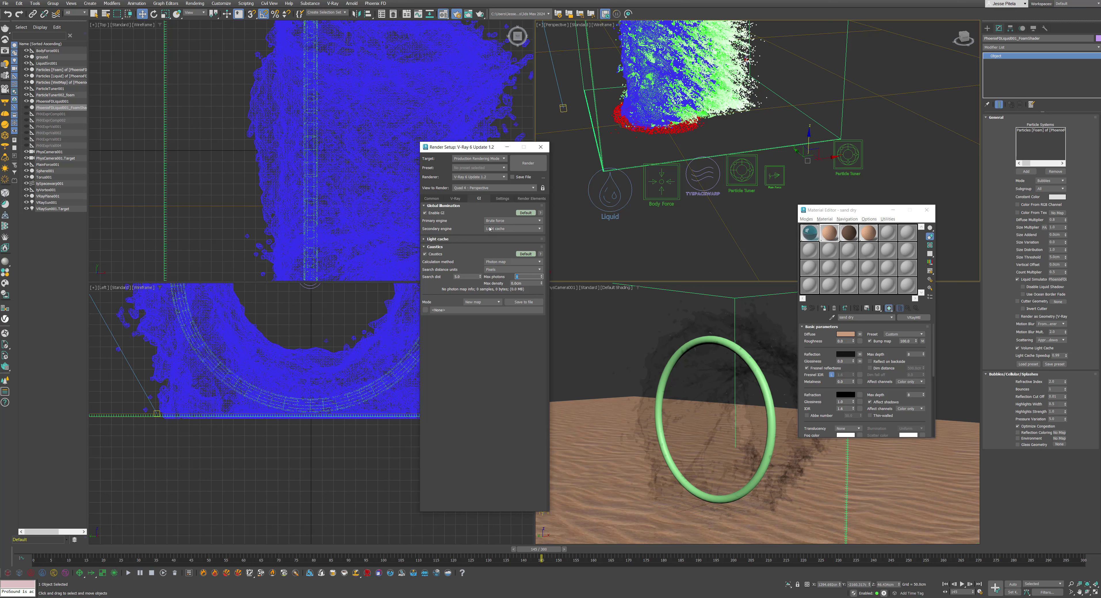
drag(460, 151, 439, 144)
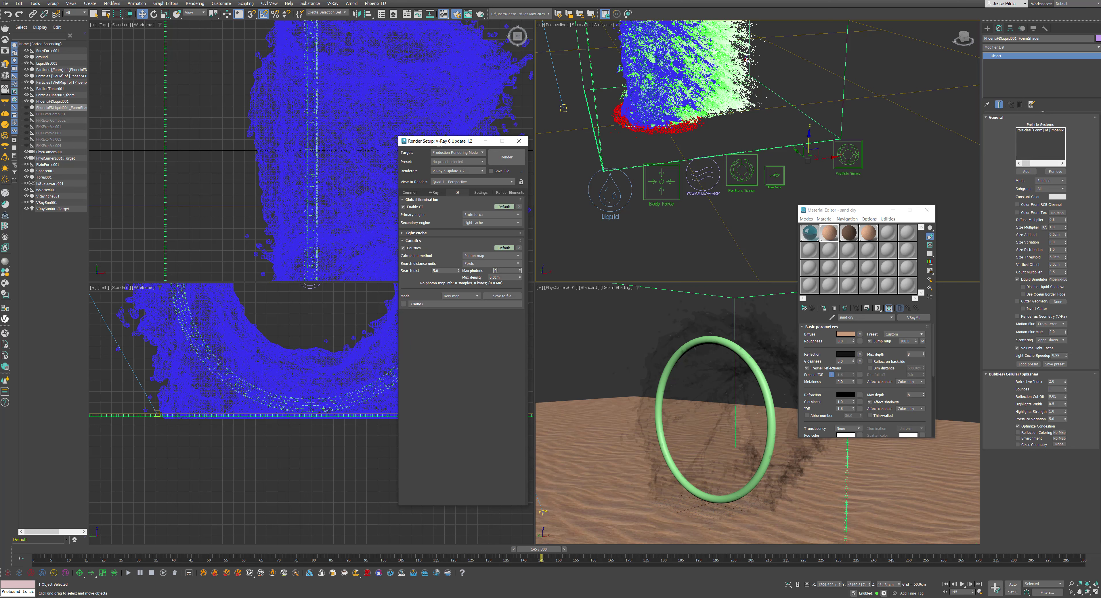
click(444, 271)
- Bring up the finished animation in the media player to examine the caustics, then minimize it again
click(651, 597)
click(617, 413)
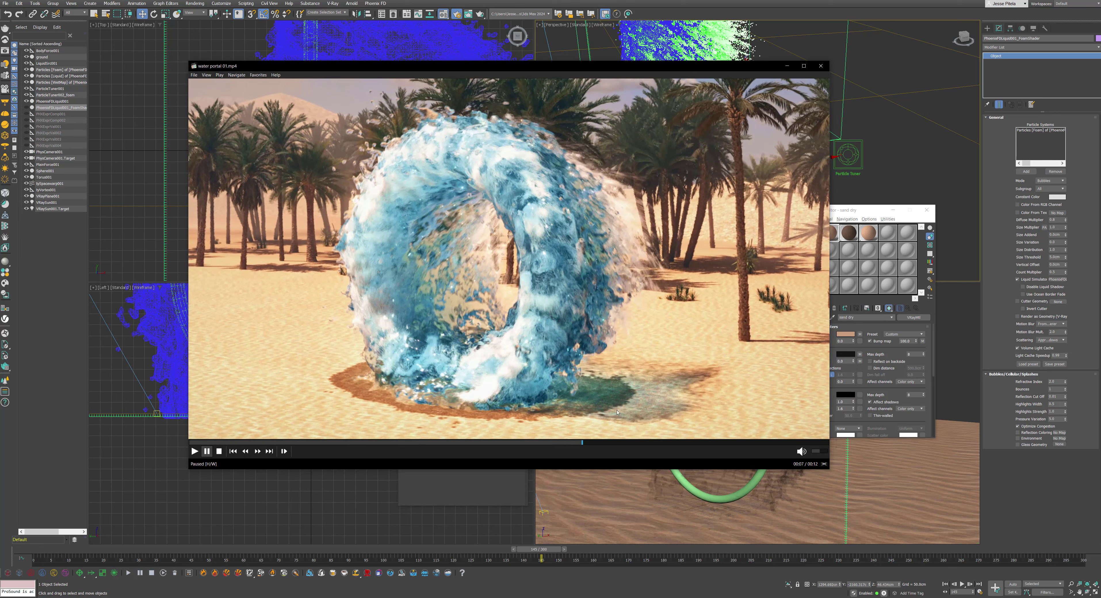
click(787, 65)
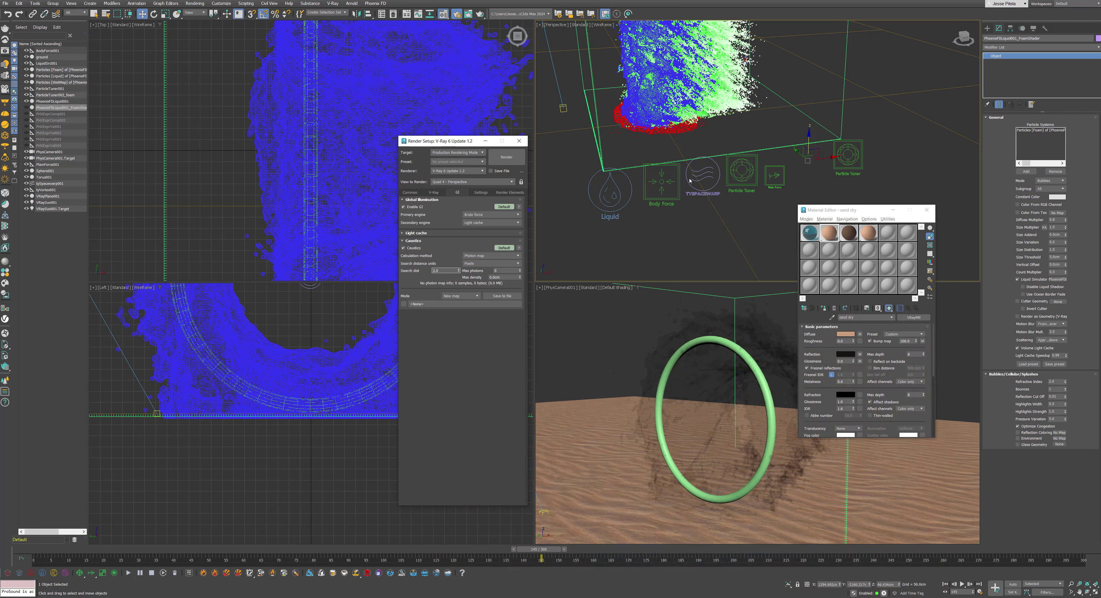
- Close the Material Editor, select the VRaySun, and review the caustic subdivs and multiplier in its V-Ray light properties
drag(491, 140, 396, 126)
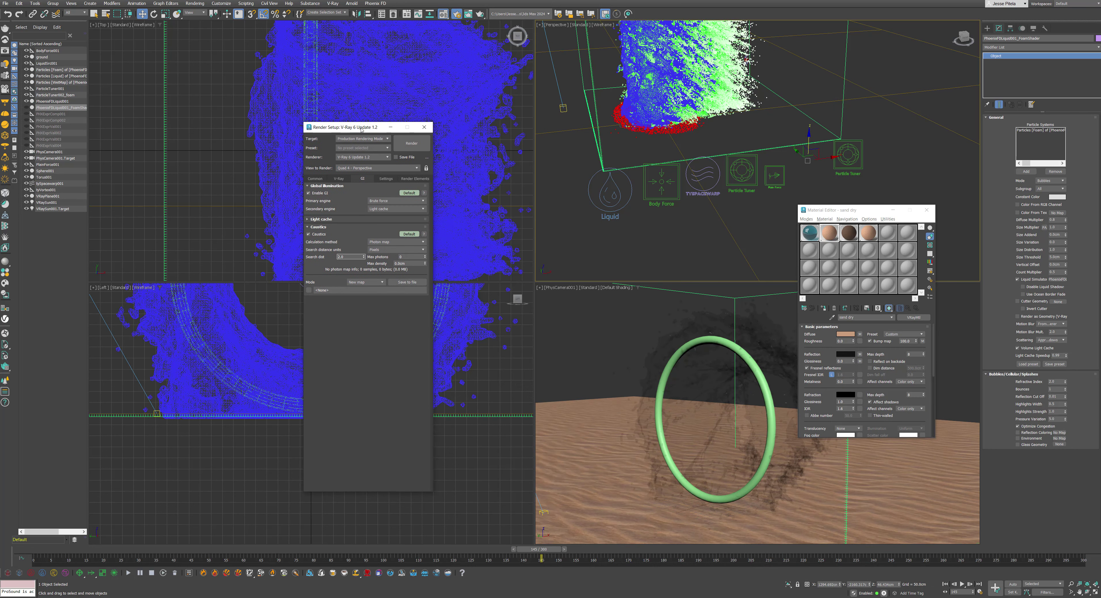
click(926, 210)
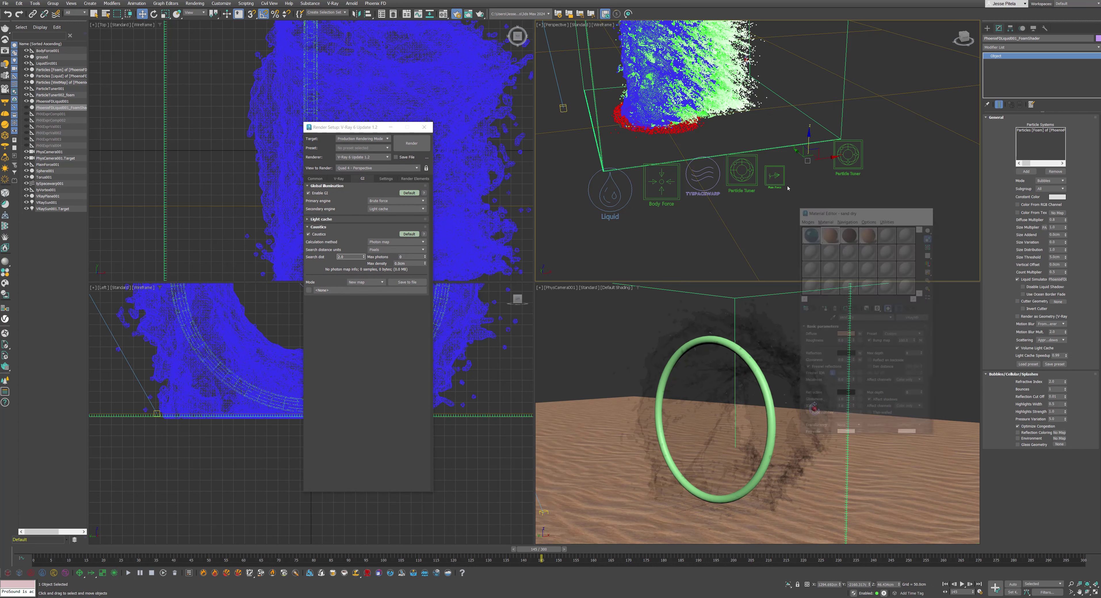
scroll(696, 68, down, 8)
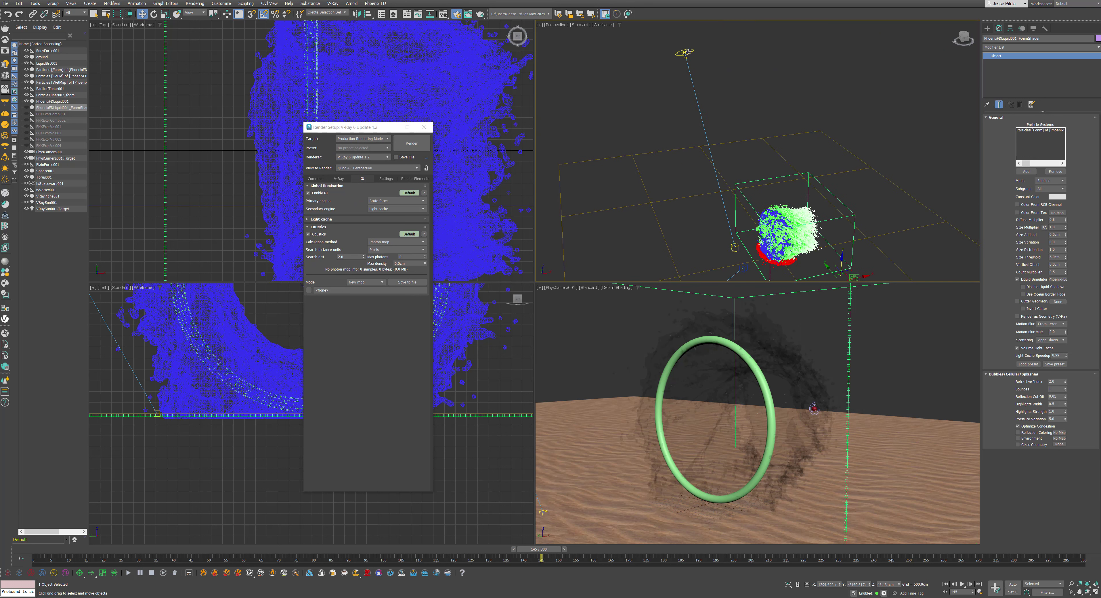
click(685, 52)
right_click(685, 53)
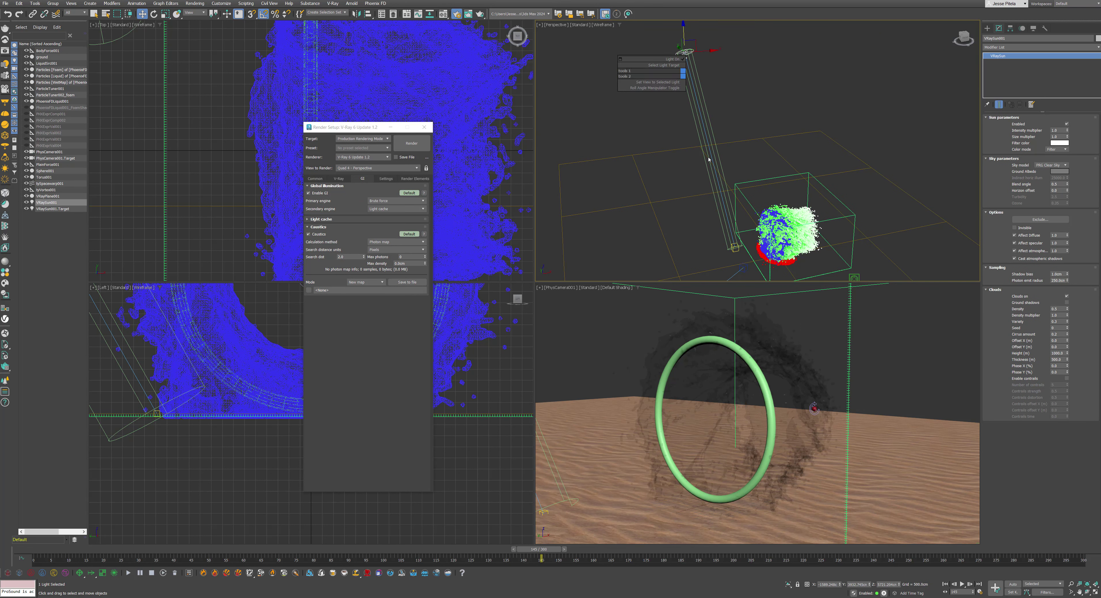
click(709, 71)
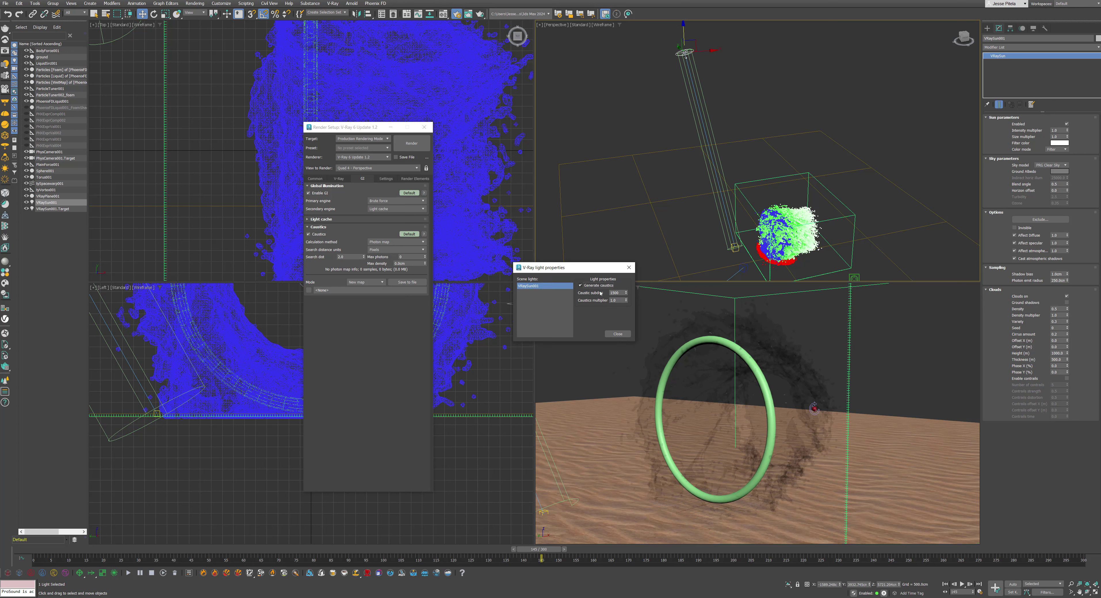
double_click(621, 293)
double_click(622, 300)
click(617, 333)
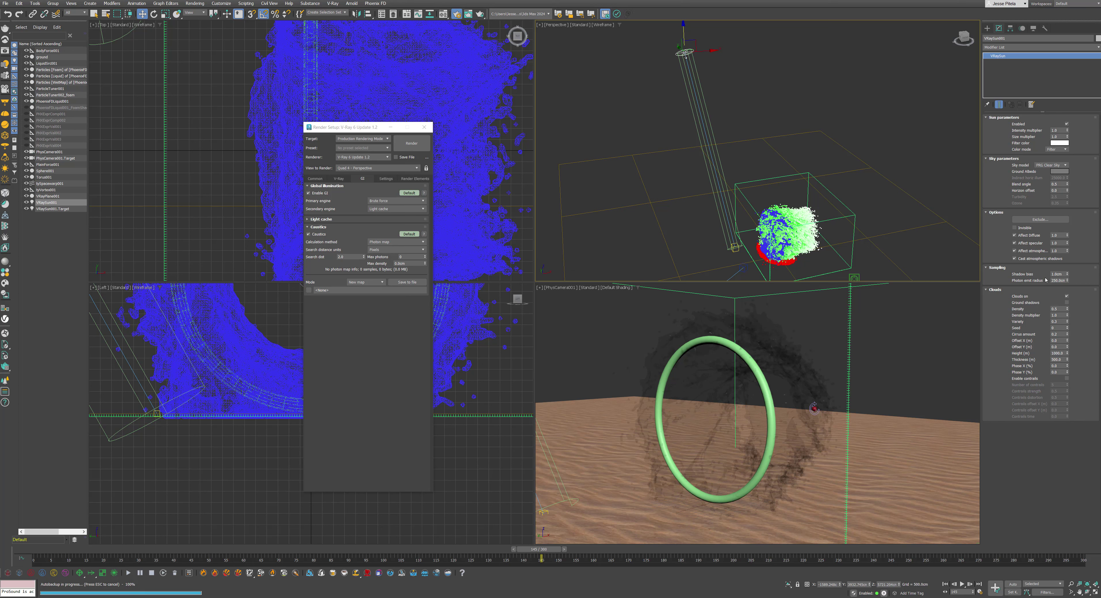
- Set the VRaySun's photon emit radius to 3000, then 5000, and check its coverage of the portal from several angles
scroll(795, 173, down, 3)
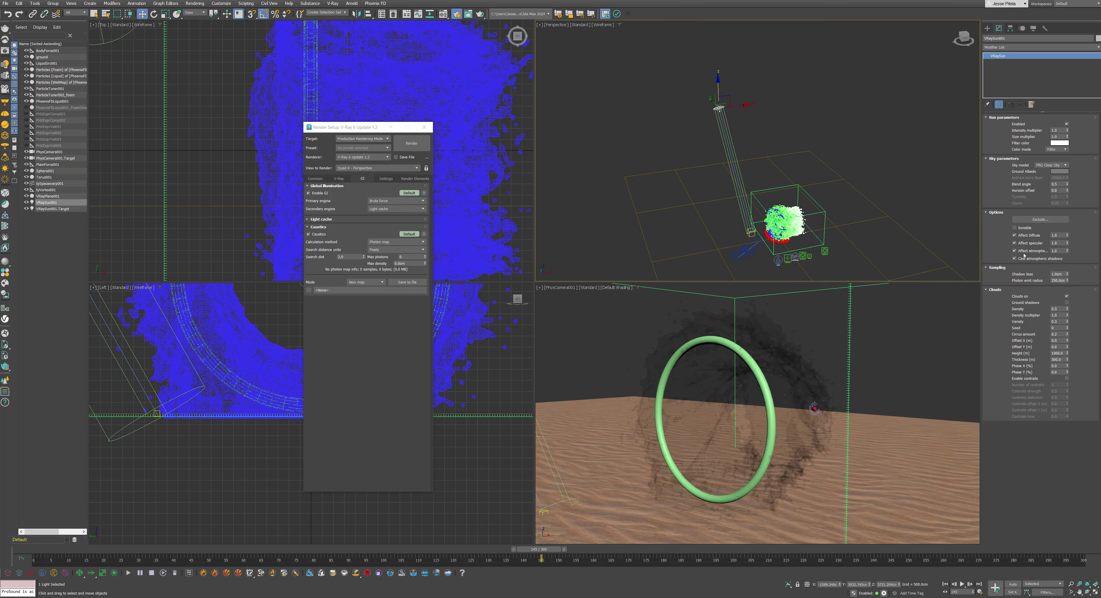
drag(1067, 282, 1053, 215)
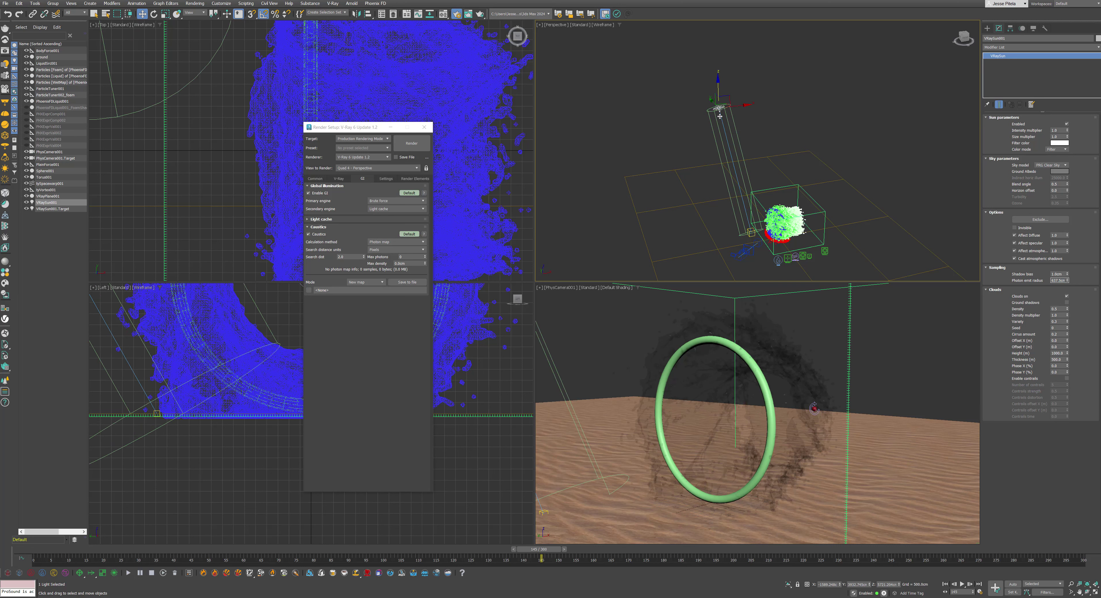
scroll(720, 116, up, 5)
scroll(709, 78, down, 5)
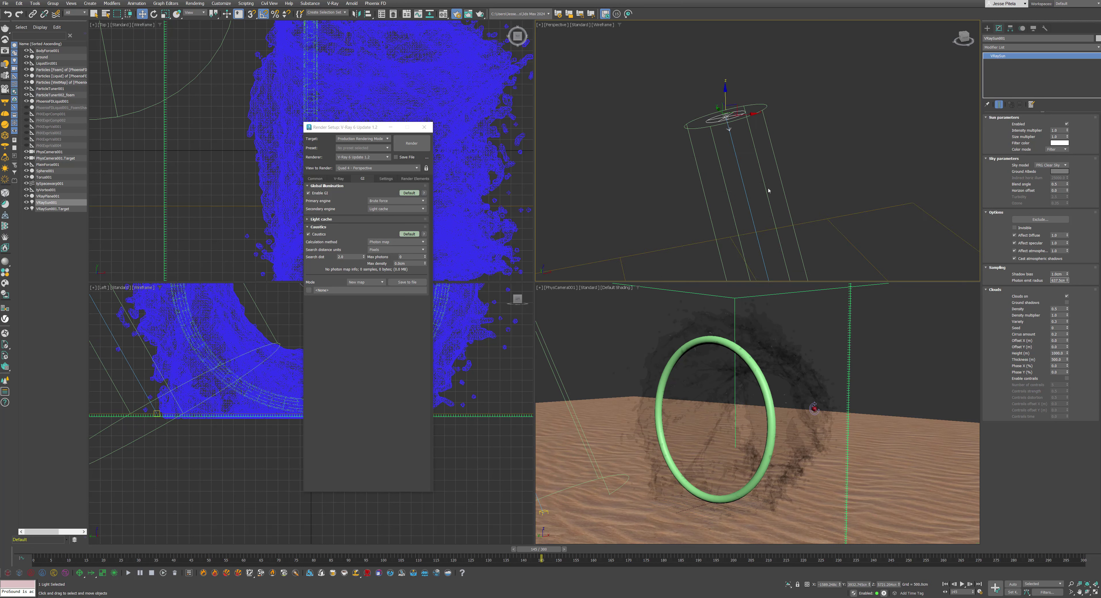
middle_drag(907, 269, 885, 208)
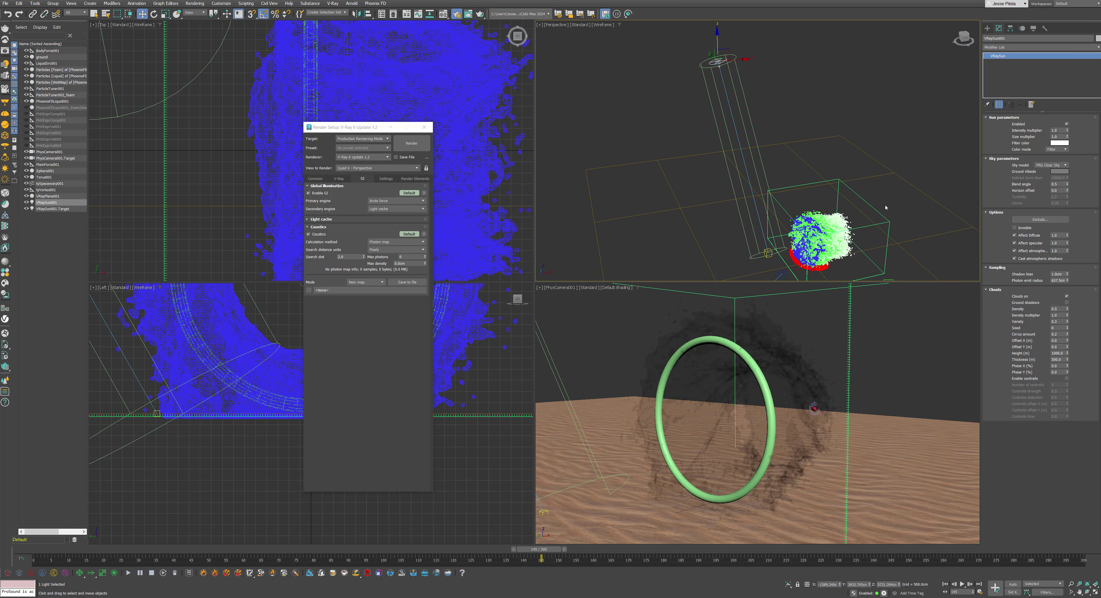
double_click(1057, 279)
text(3000)
key(Return)
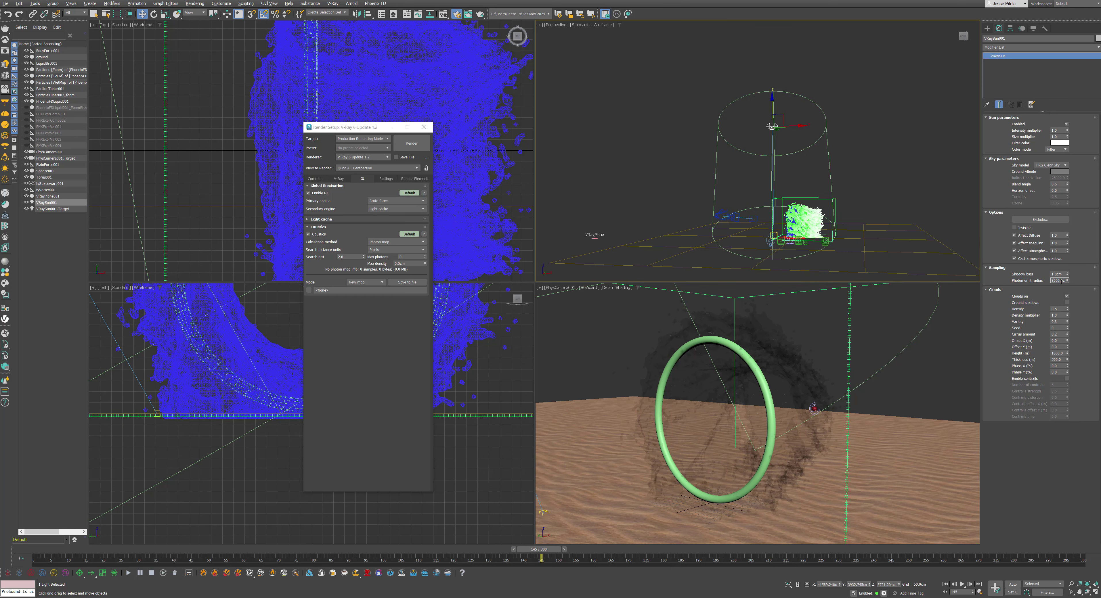
text(5000)
key(Return)
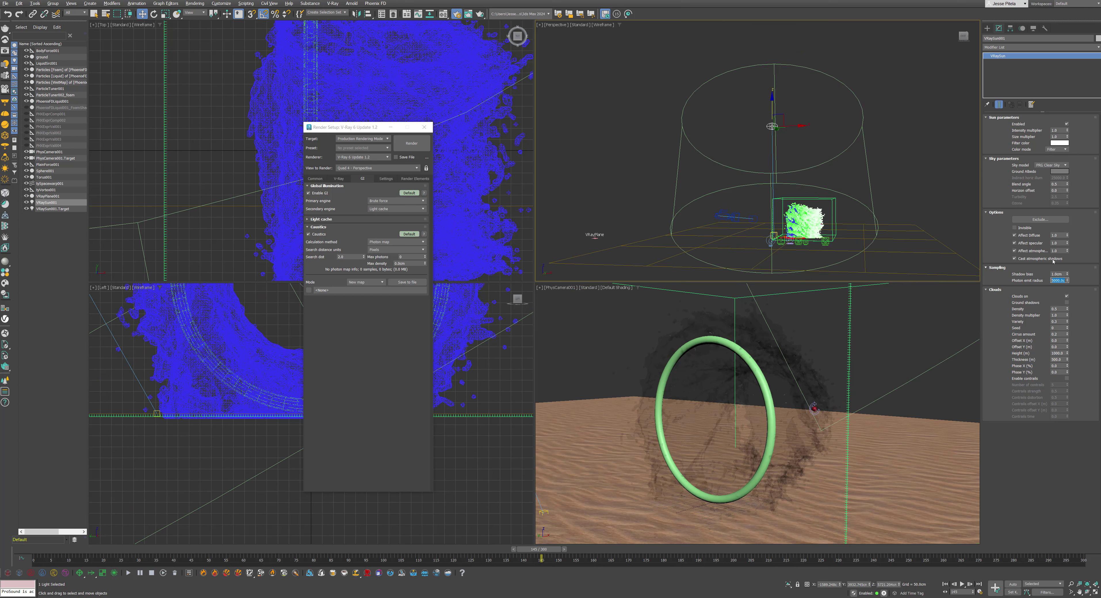
alt+middle_drag(748, 169, 840, 178)
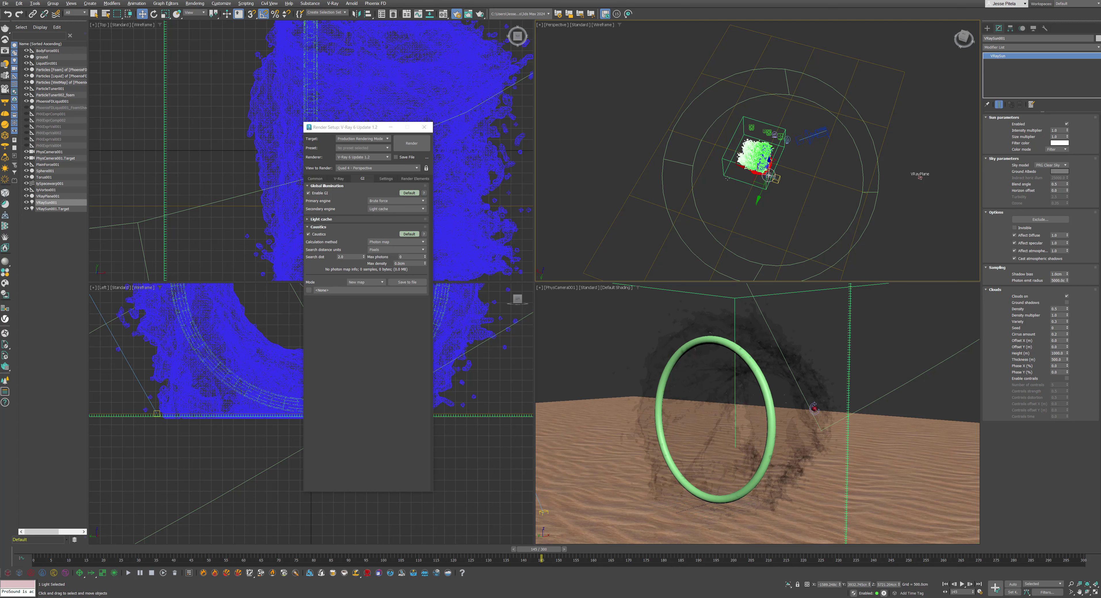
alt+middle_drag(771, 170, 756, 116)
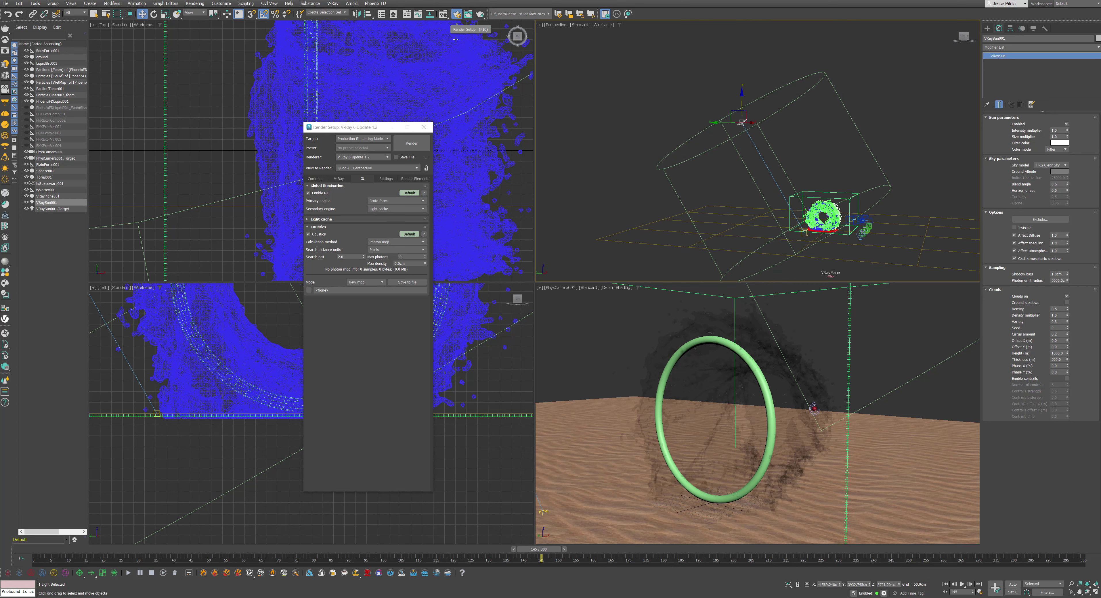
- Open the Material Editor, select the water material, and review its refraction settings, including Affect shadows
click(443, 15)
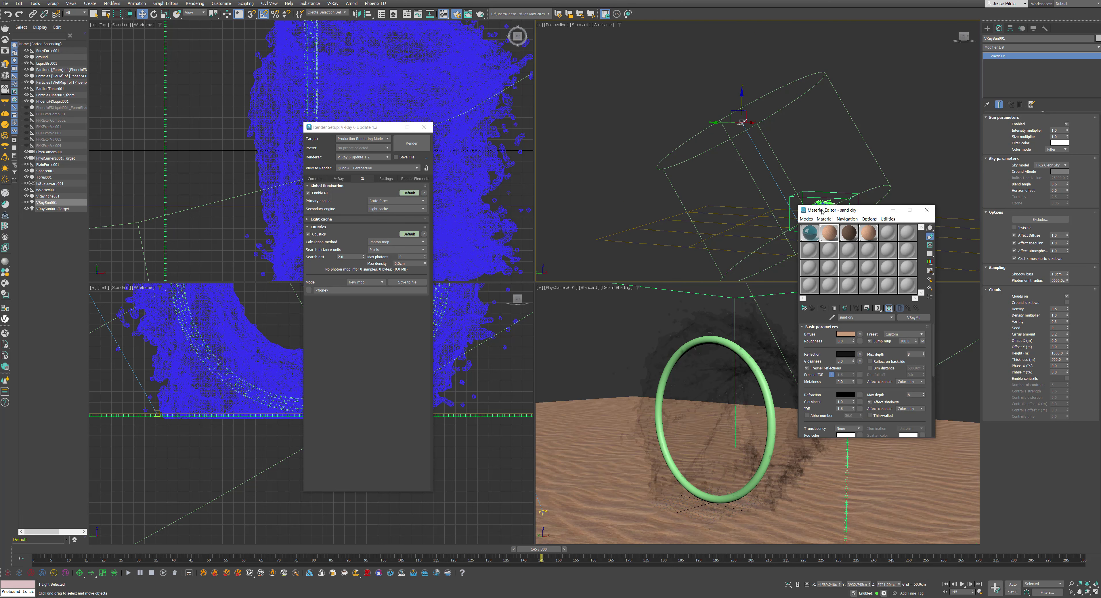
drag(820, 208, 523, 163)
click(531, 204)
scroll(502, 326, down, 2)
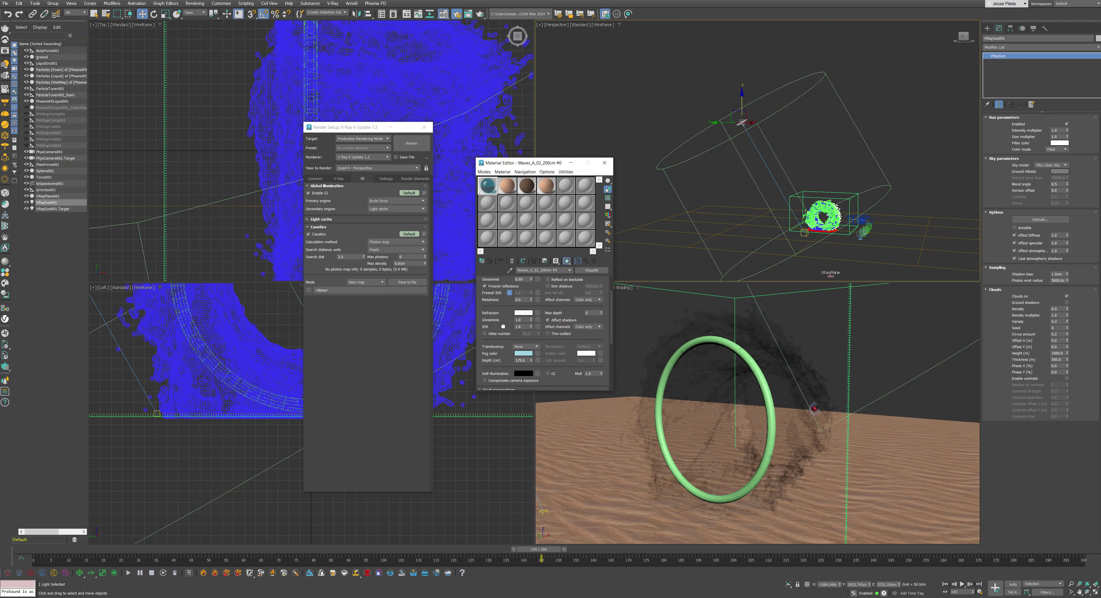
click(559, 321)
click(586, 327)
click(584, 334)
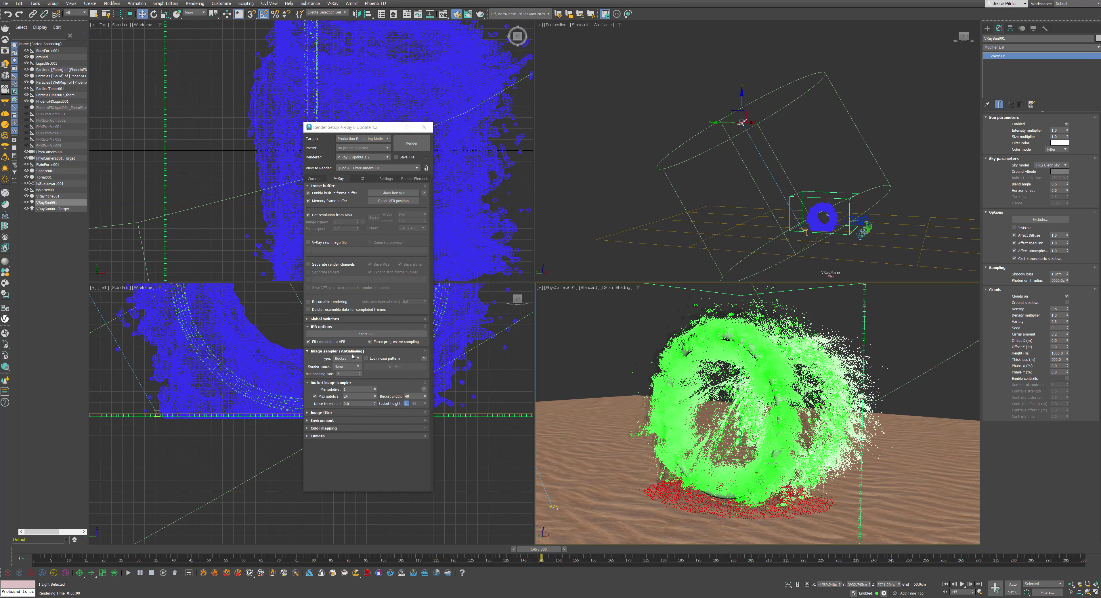
- Set the bucket image sampler's max subdivs to 3 and render the PhysCamera001 view at the HDTV output size
click(354, 390)
click(352, 397)
text(3)
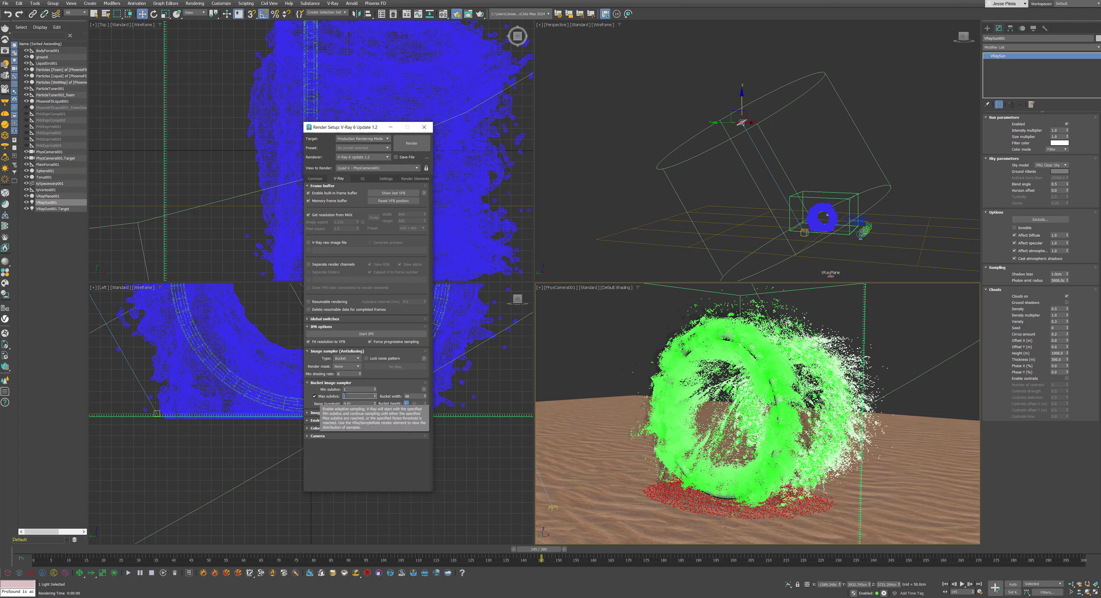
click(314, 179)
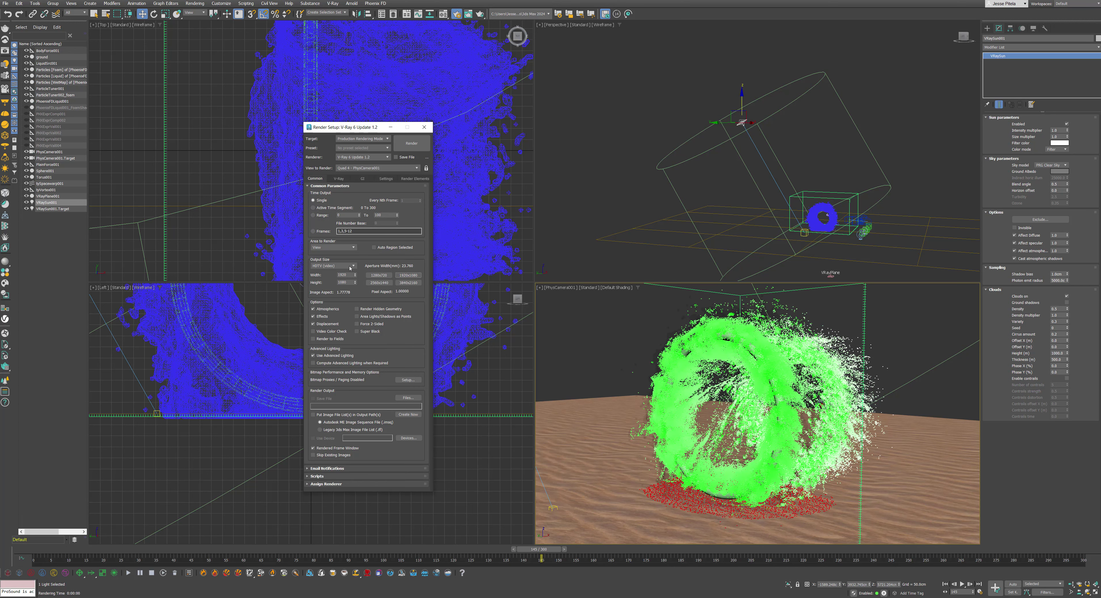
click(412, 143)
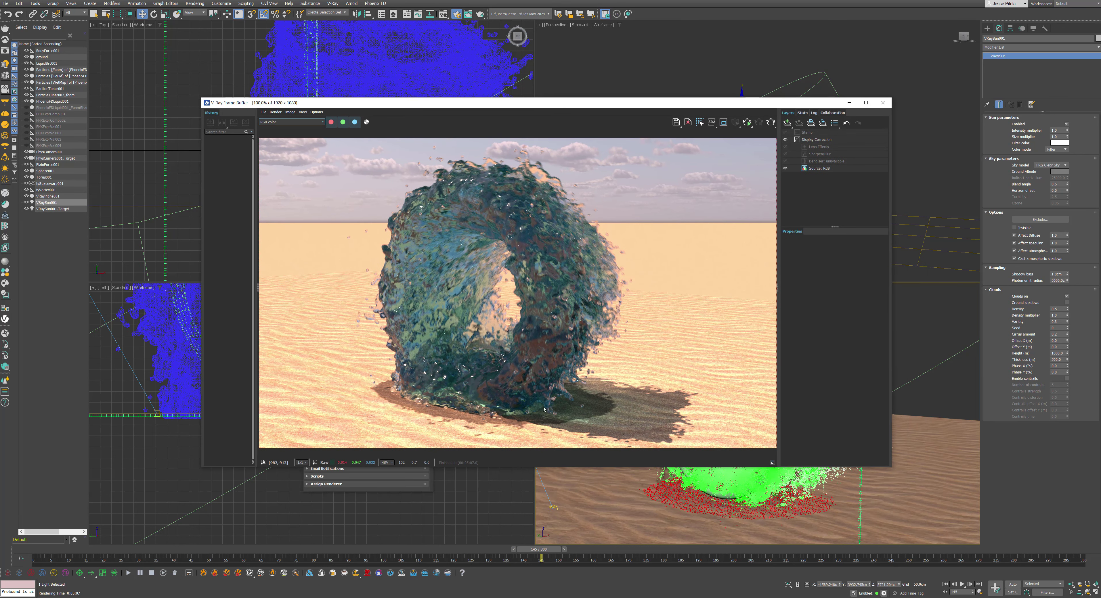
- Display the VRayCaustics render element in the frame buffer and examine the caustics around the portal's base
click(291, 122)
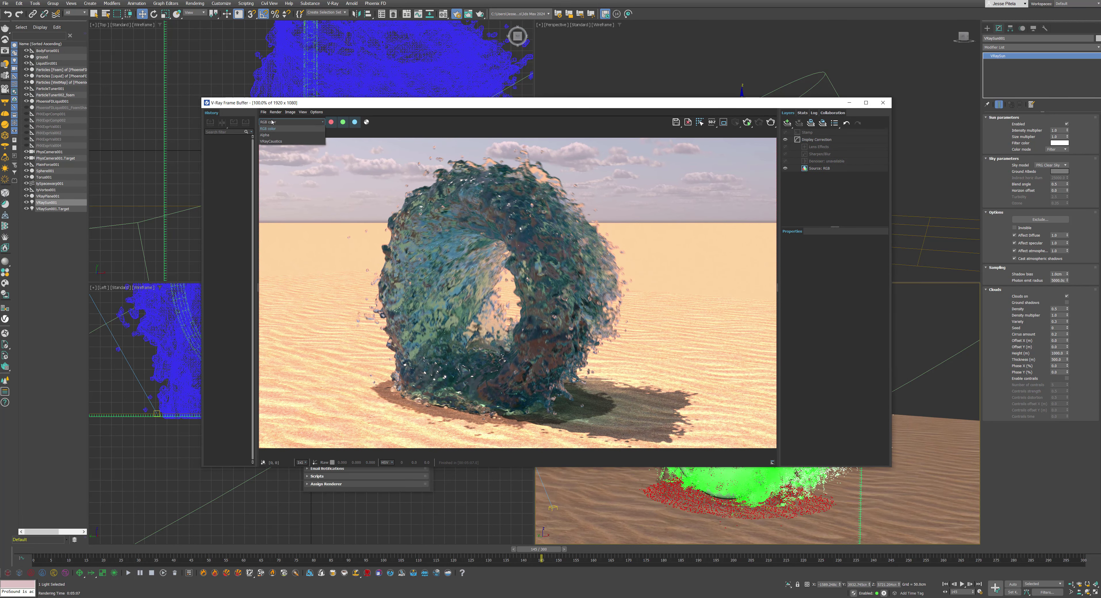
click(269, 142)
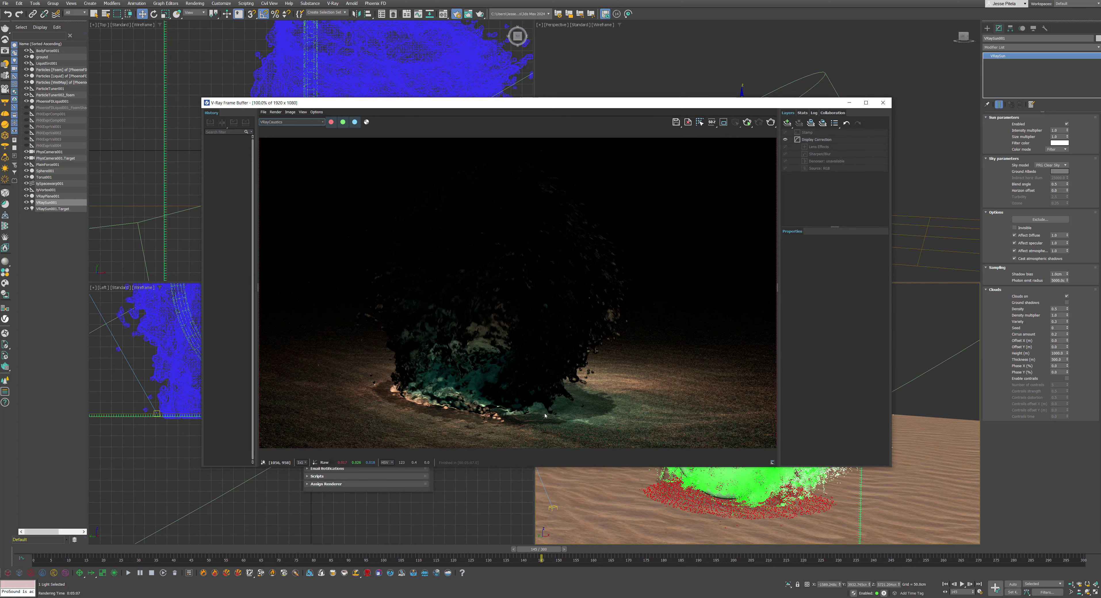
scroll(545, 415, up, 1)
middle_drag(545, 415, 519, 295)
scroll(593, 317, down, 2)
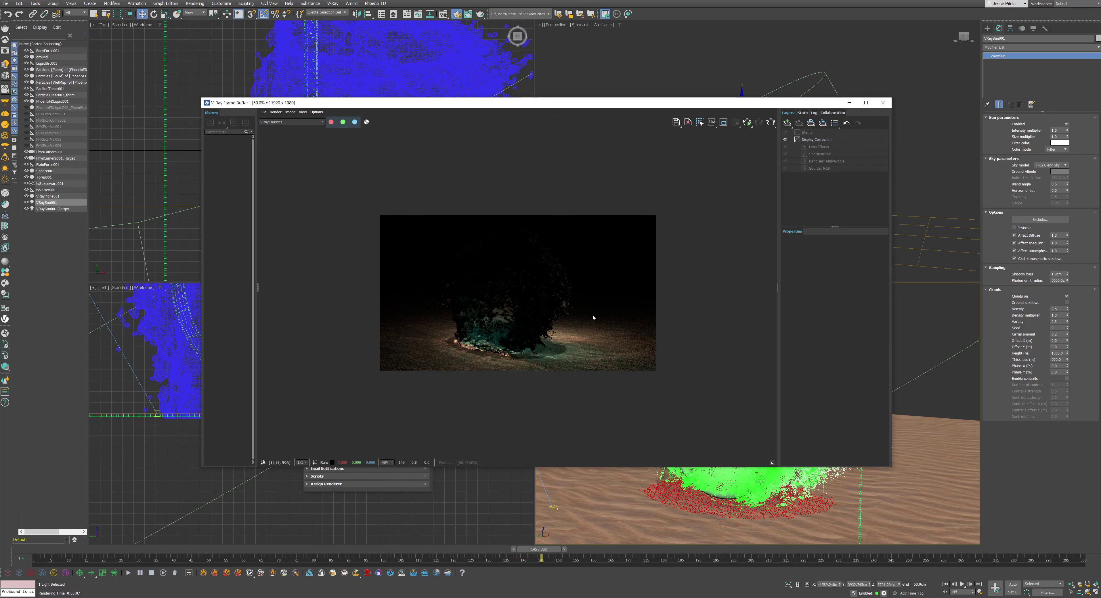
scroll(593, 317, up, 1)
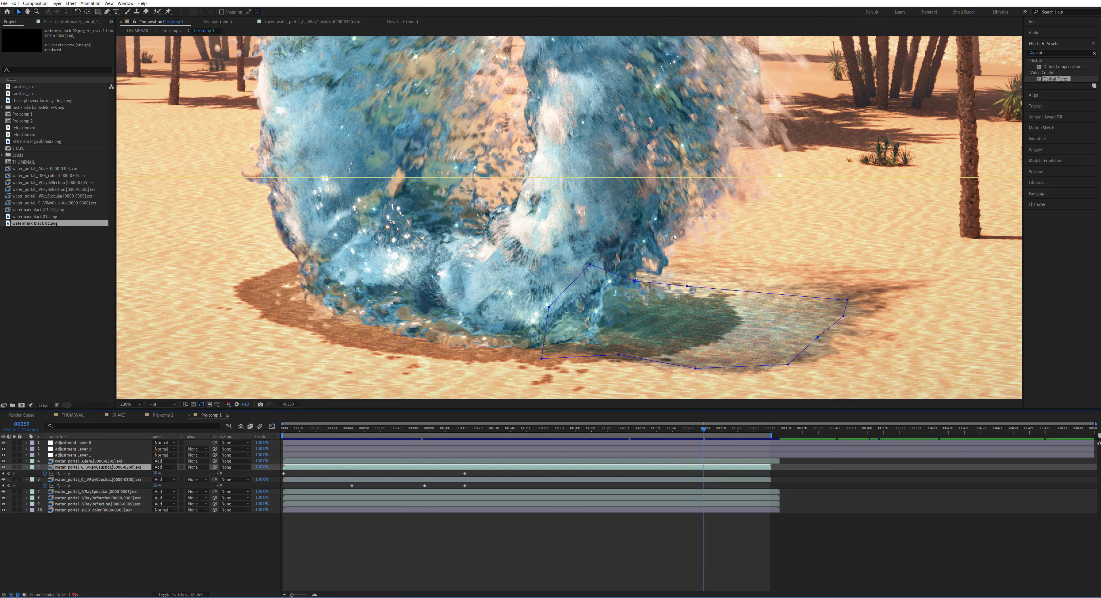
- In After Effects, solo the masked VRayCaustics layer and compare its shadow area with the finished animation in the media player
click(14, 467)
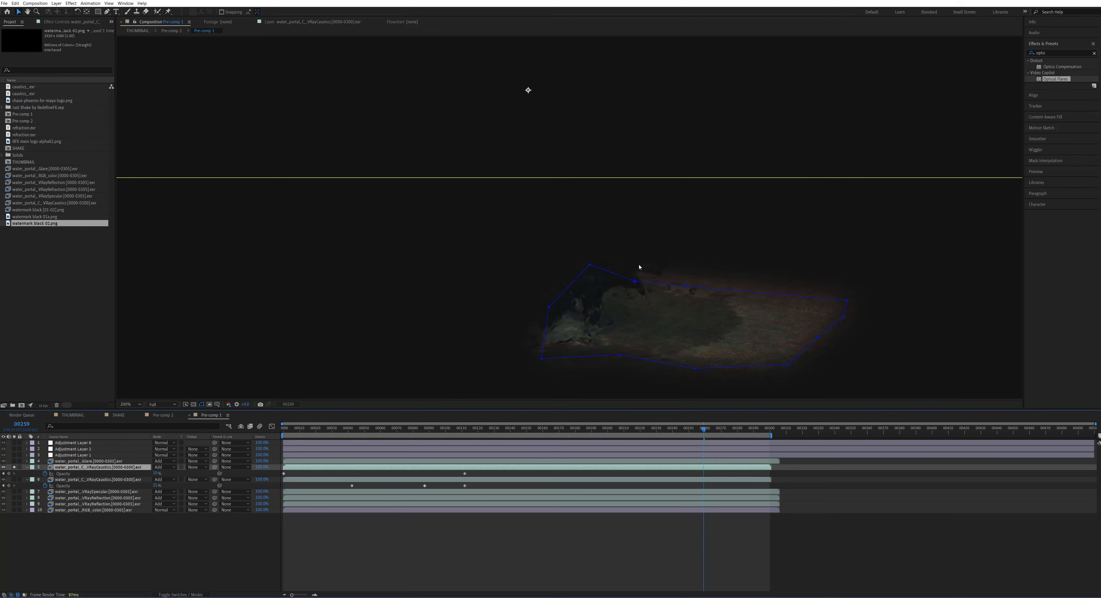
key(alt+Tab)
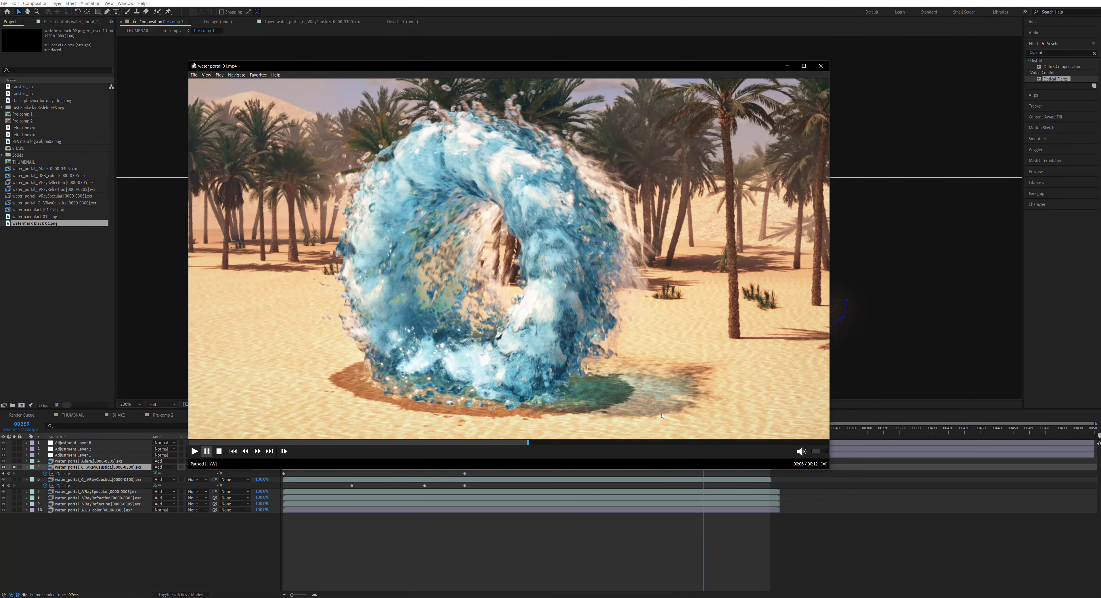
click(559, 395)
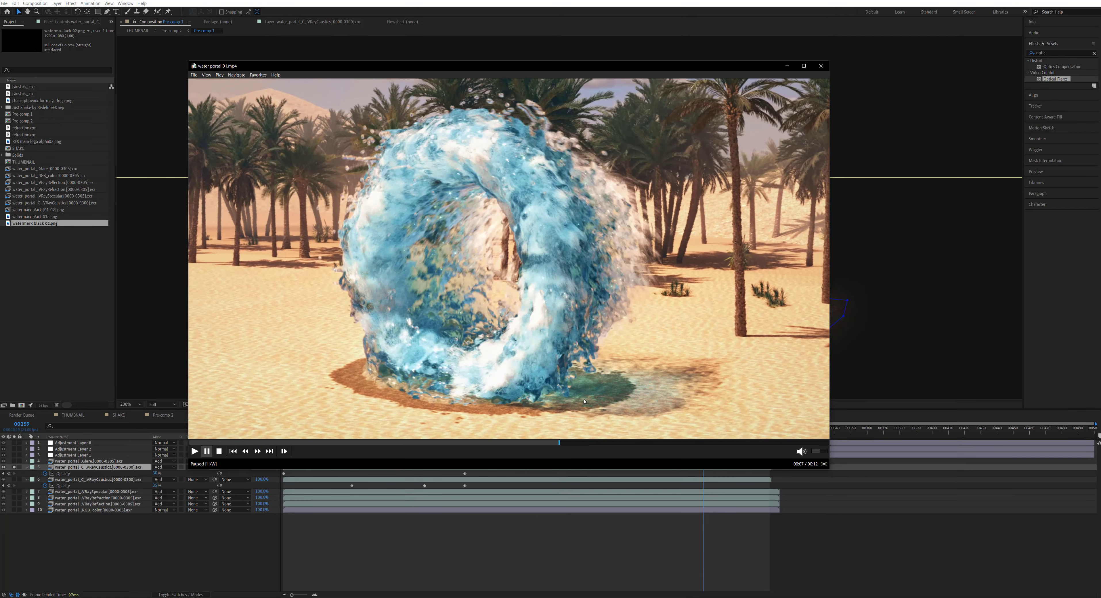
click(580, 400)
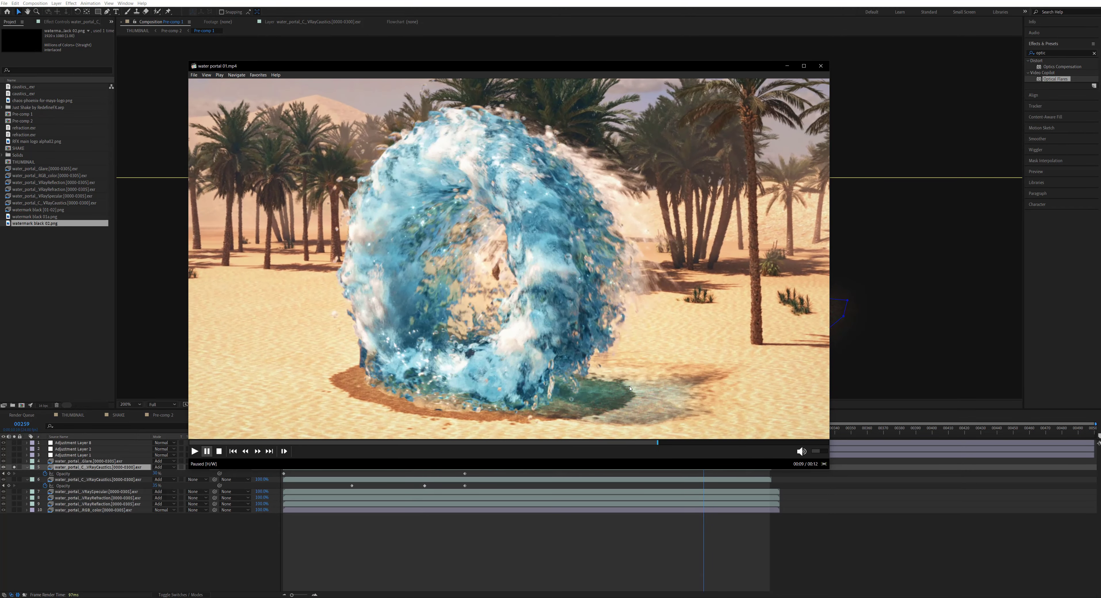
click(786, 66)
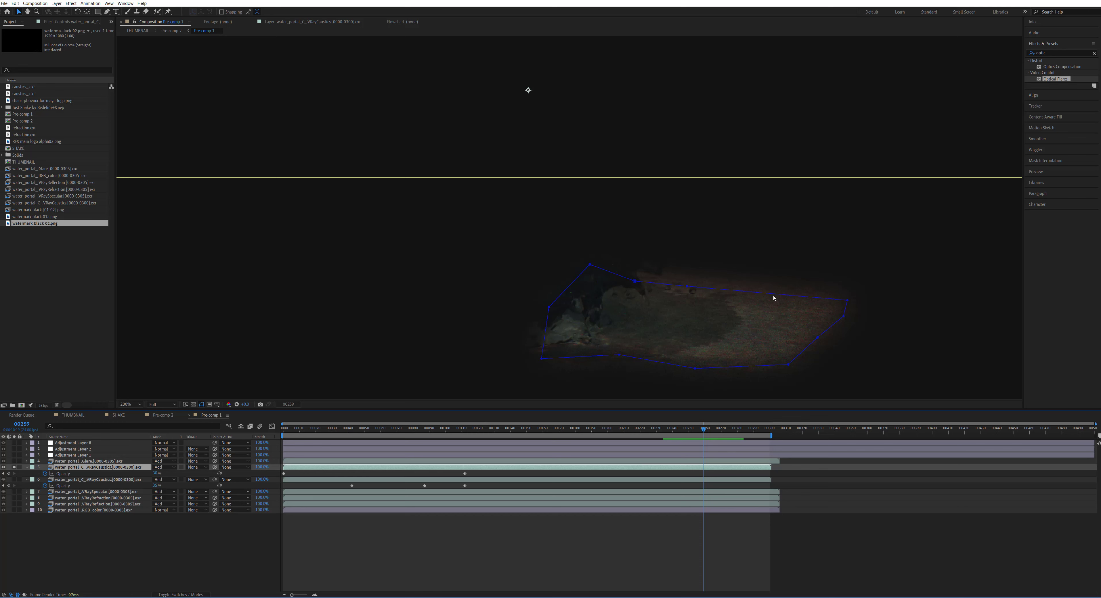
mouse_move(687, 286)
mouse_down()
mouse_move(711, 273)
mouse_move(701, 287)
mouse_up()
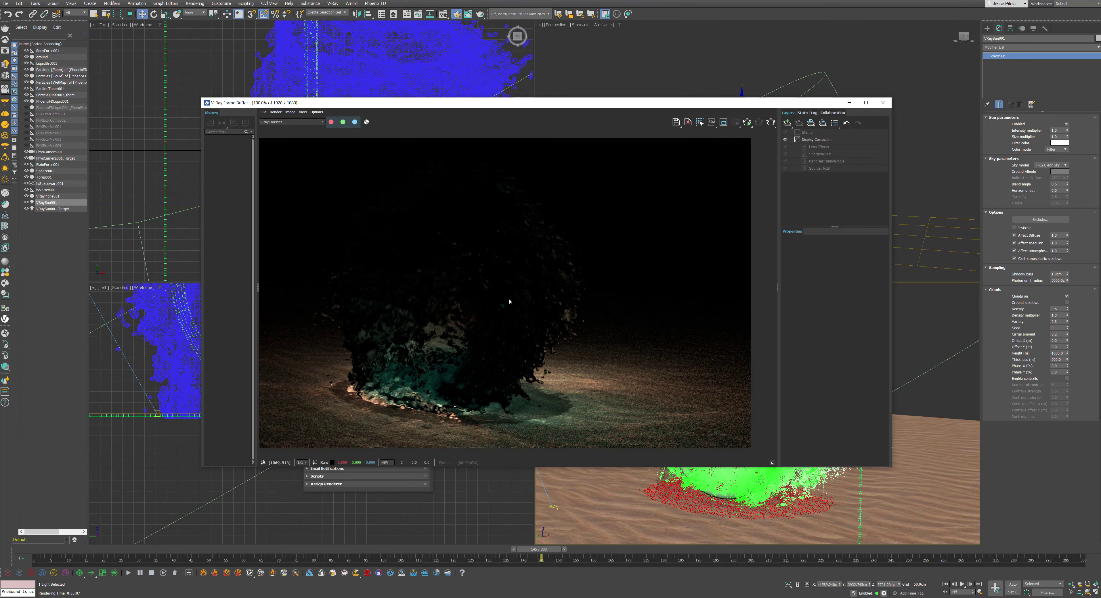
- Compare the rendered caustics pass with the finished animation in the media player, then minimize the player
scroll(523, 309, down, 1)
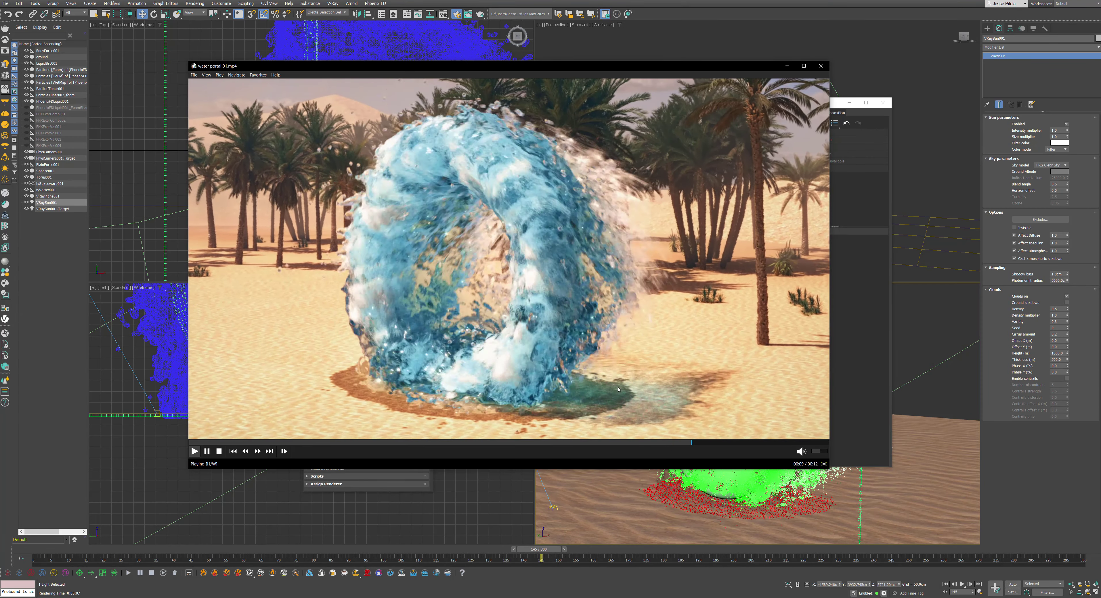
click(633, 402)
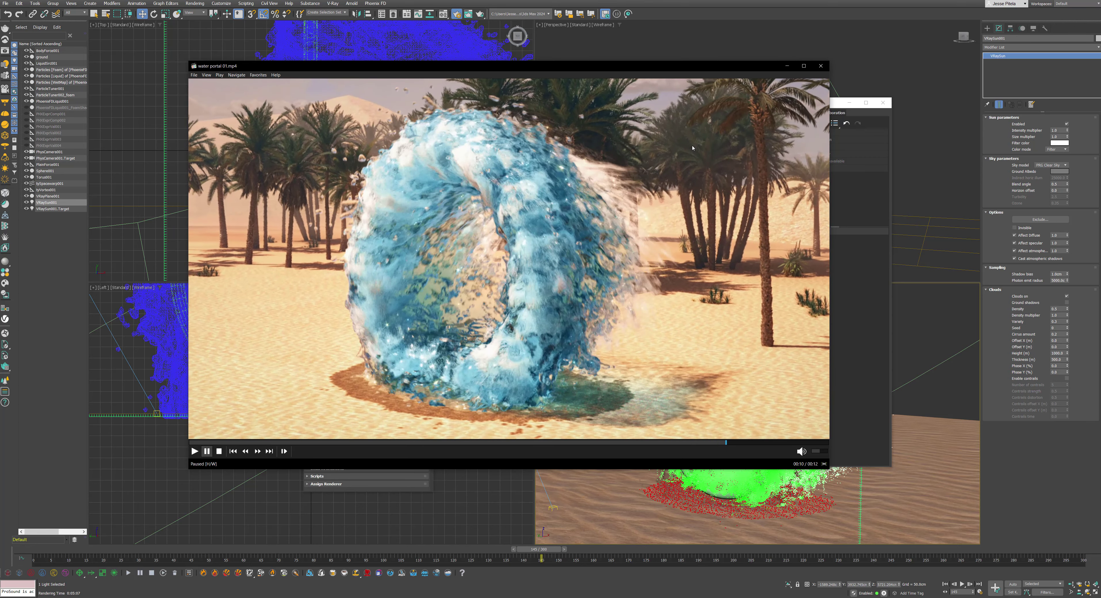
click(787, 66)
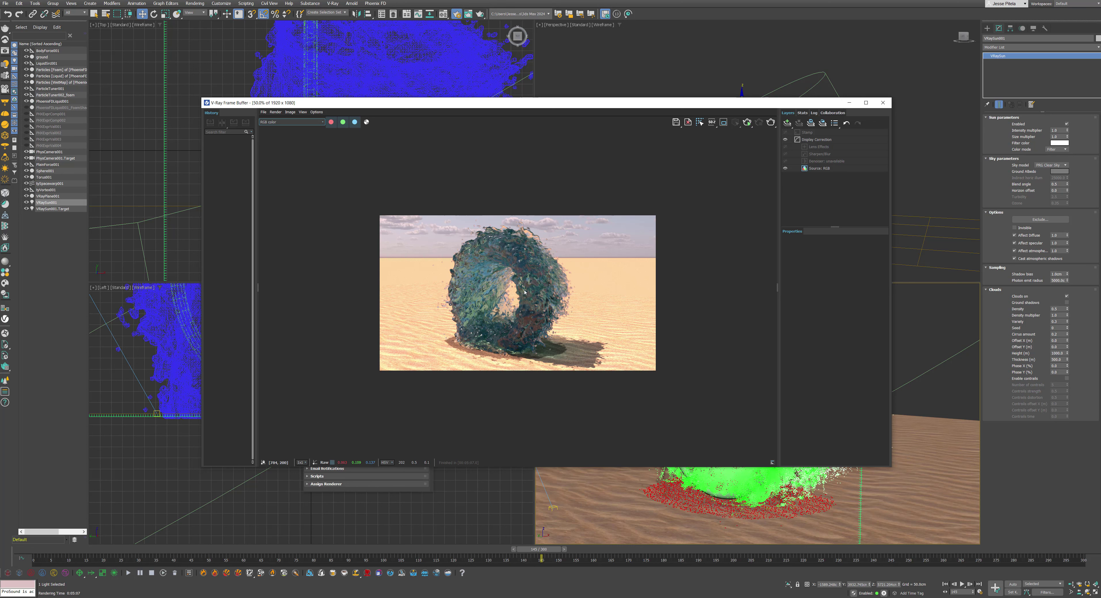
- Minimize the test render's frame buffer and bring up the completed portal render with foam to inspect it
click(849, 102)
click(27, 594)
scroll(525, 284, up, 1)
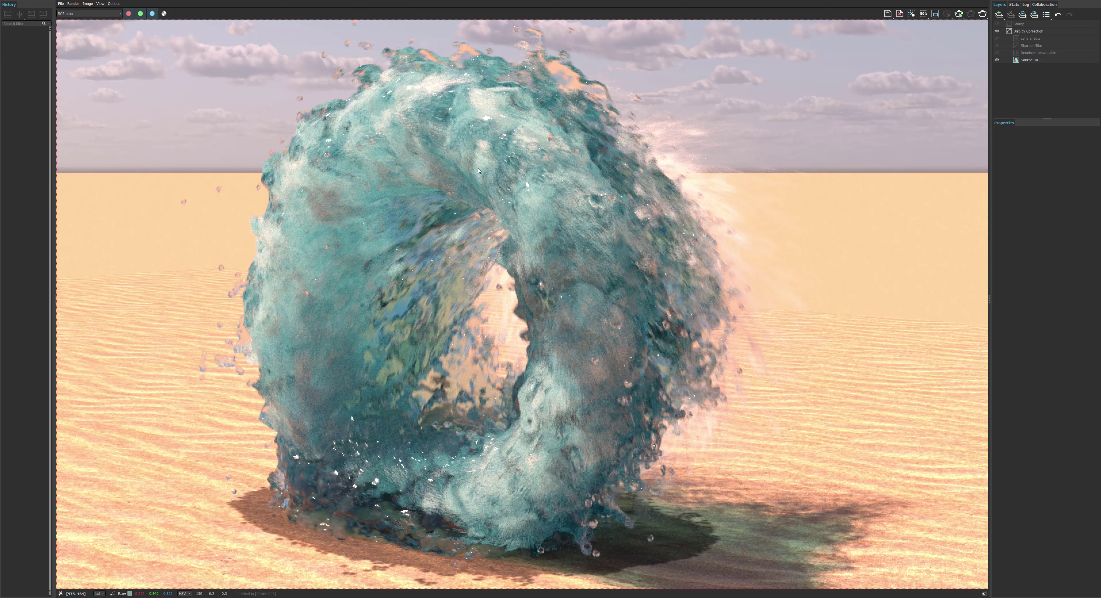
scroll(541, 199, down, 1)
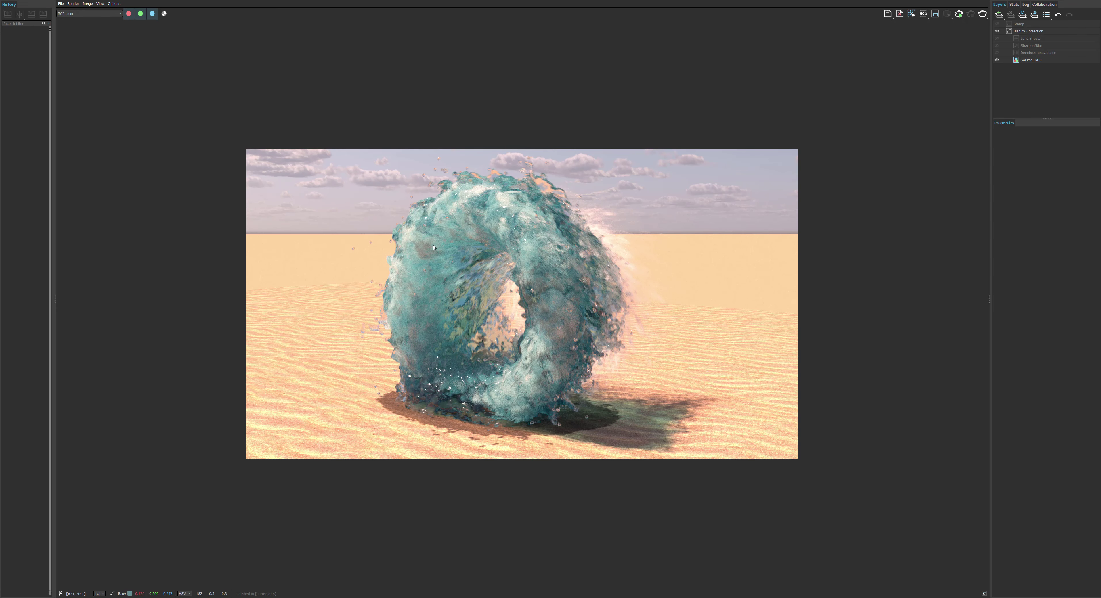
- Enable Lens Effects on the finished render in the V-Ray frame buffer and inspect the glare on the water
click(1028, 39)
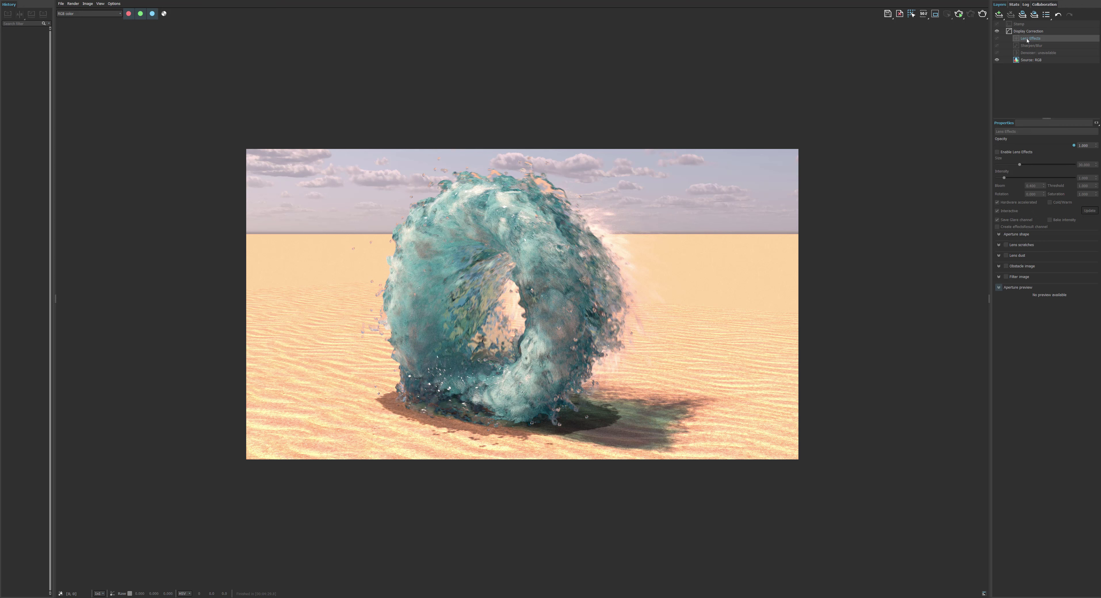
click(997, 152)
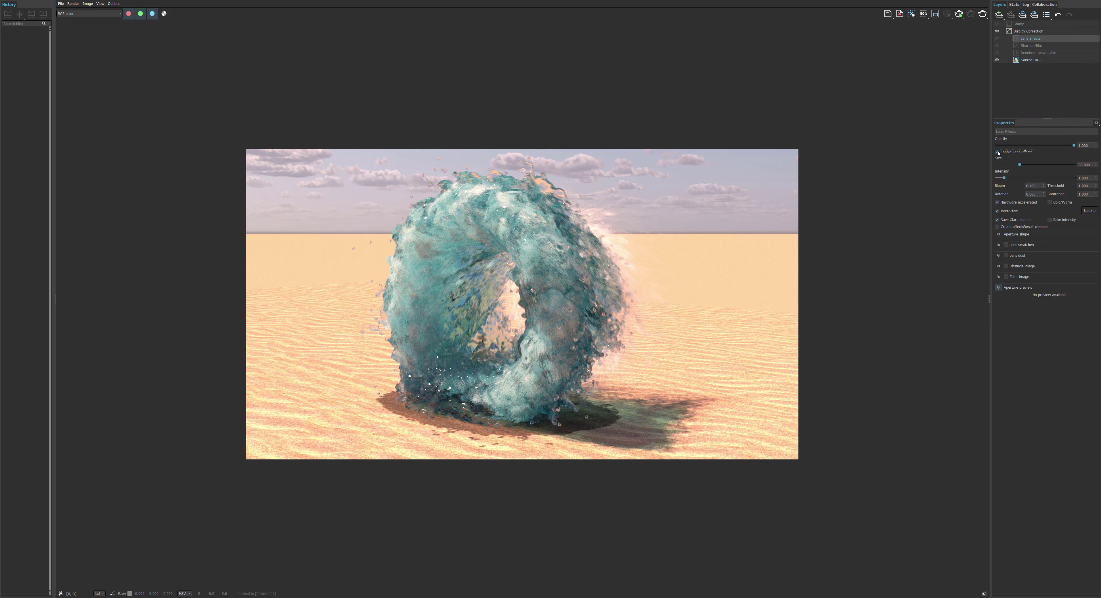
scroll(497, 249, up, 1)
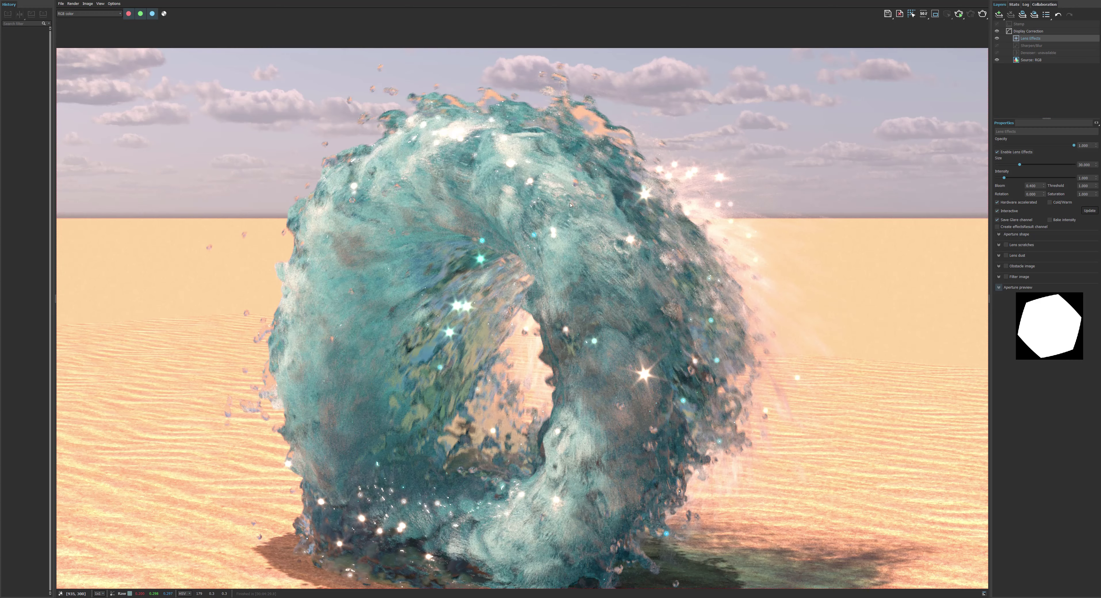
- Bring up the finished animation to check its glints, pause it, and minimize the media player
key(alt+Tab)
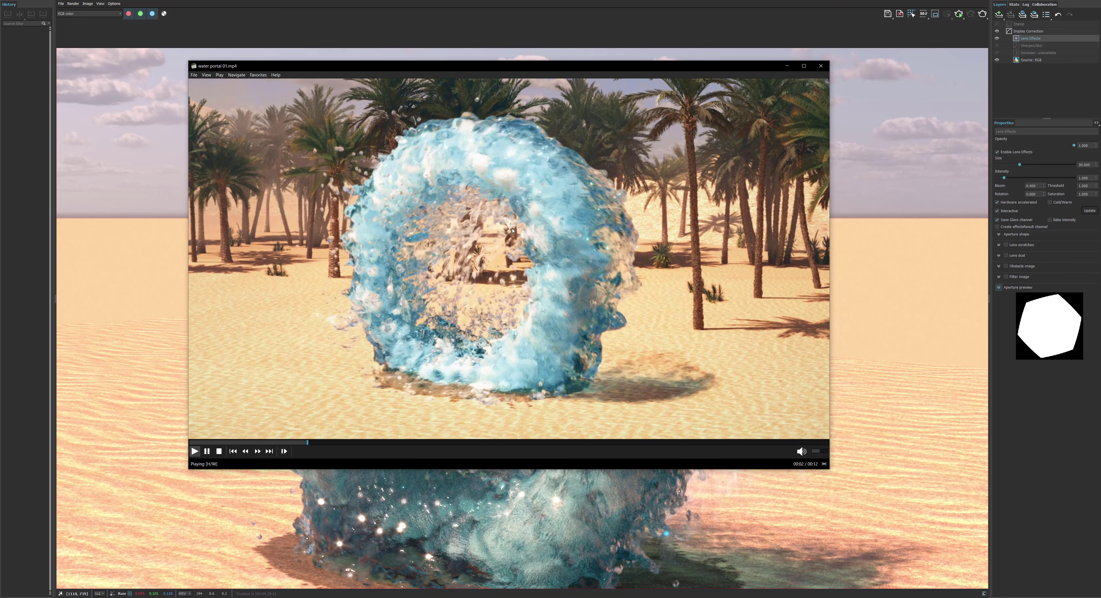
key(space)
click(787, 69)
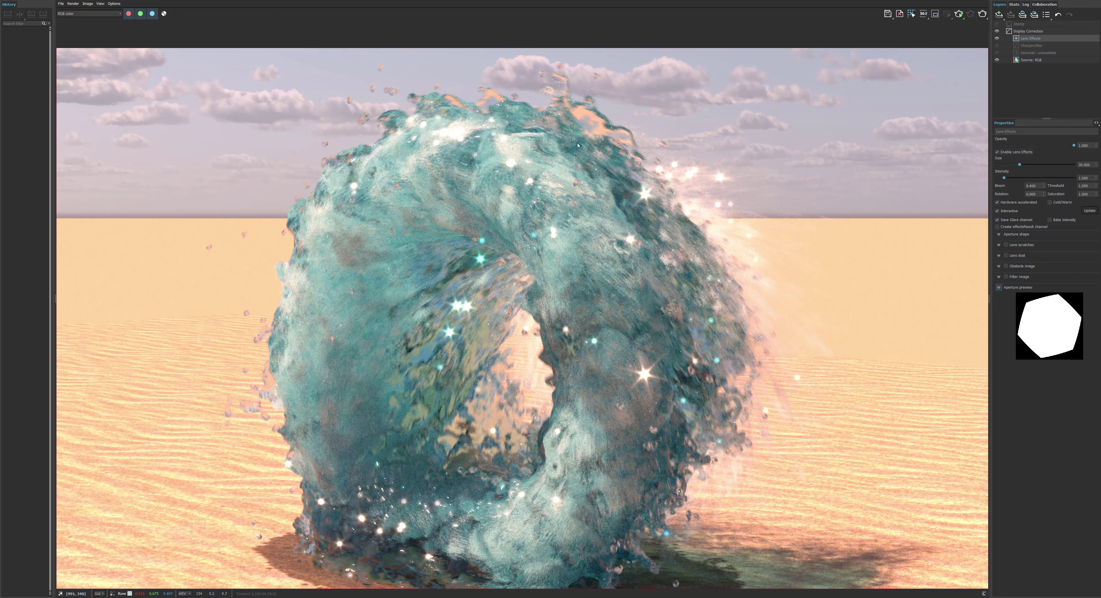
- Lower the lens effects' opacity, size and intensity to soften the glare, and check the result on the water
drag(1073, 145, 998, 179)
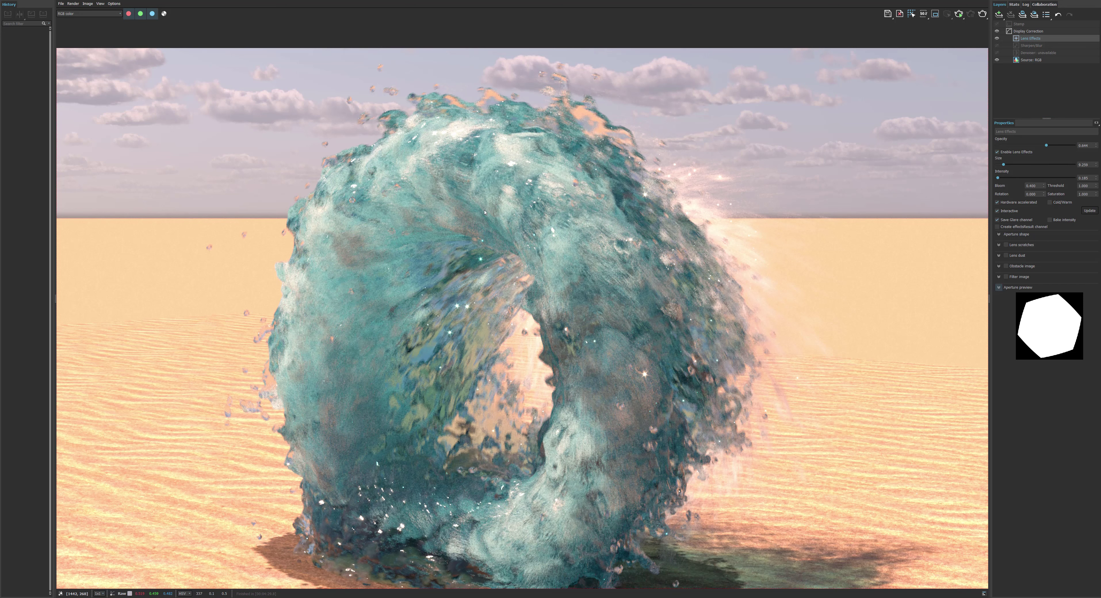
scroll(484, 212, down, 1)
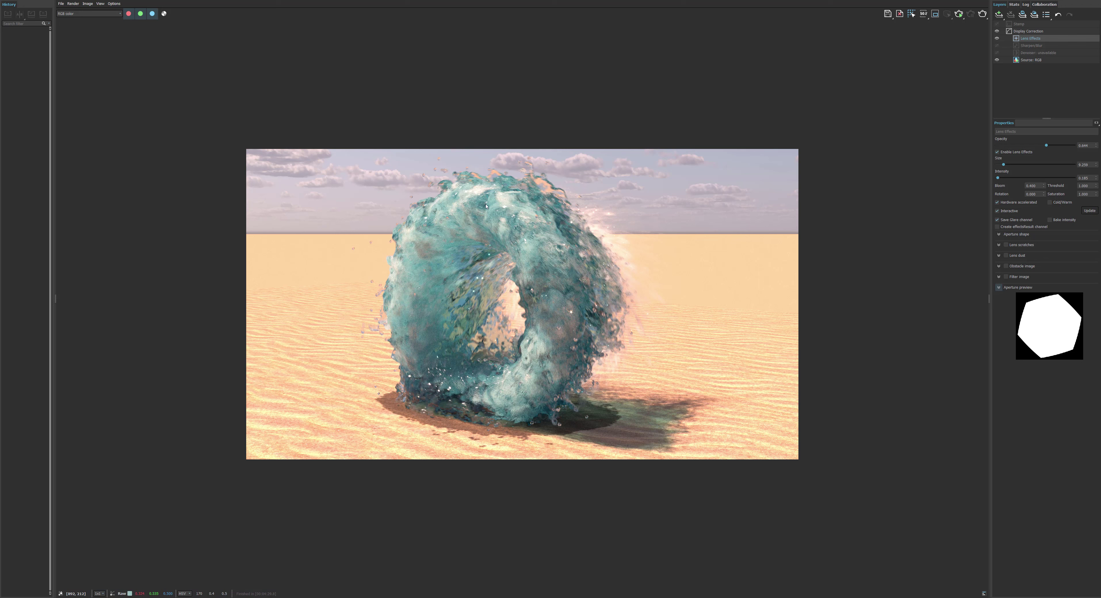
scroll(487, 177, up, 1)
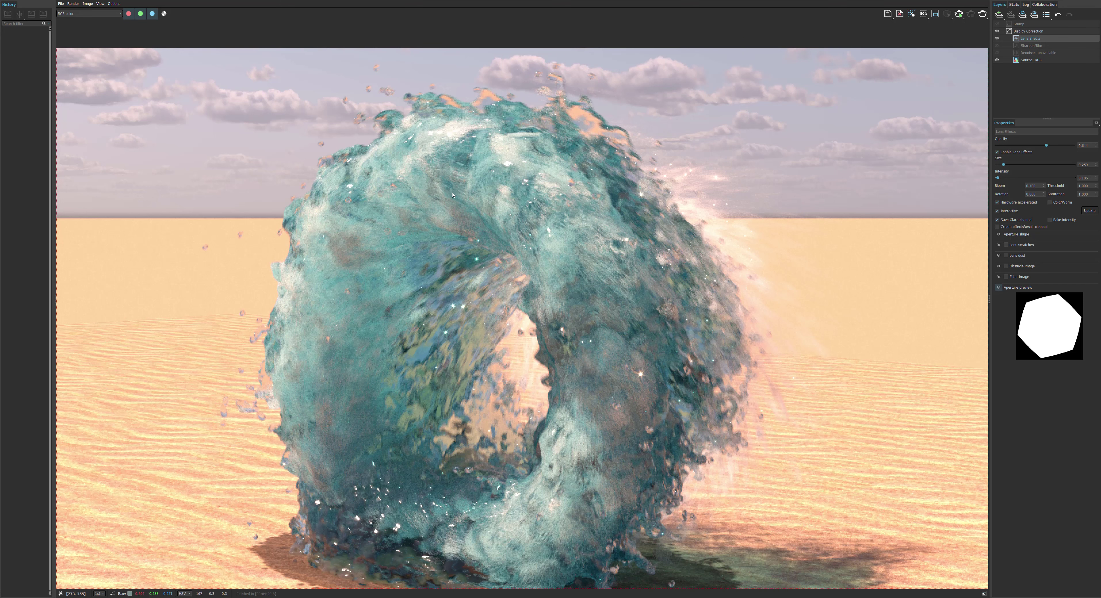
scroll(444, 207, down, 1)
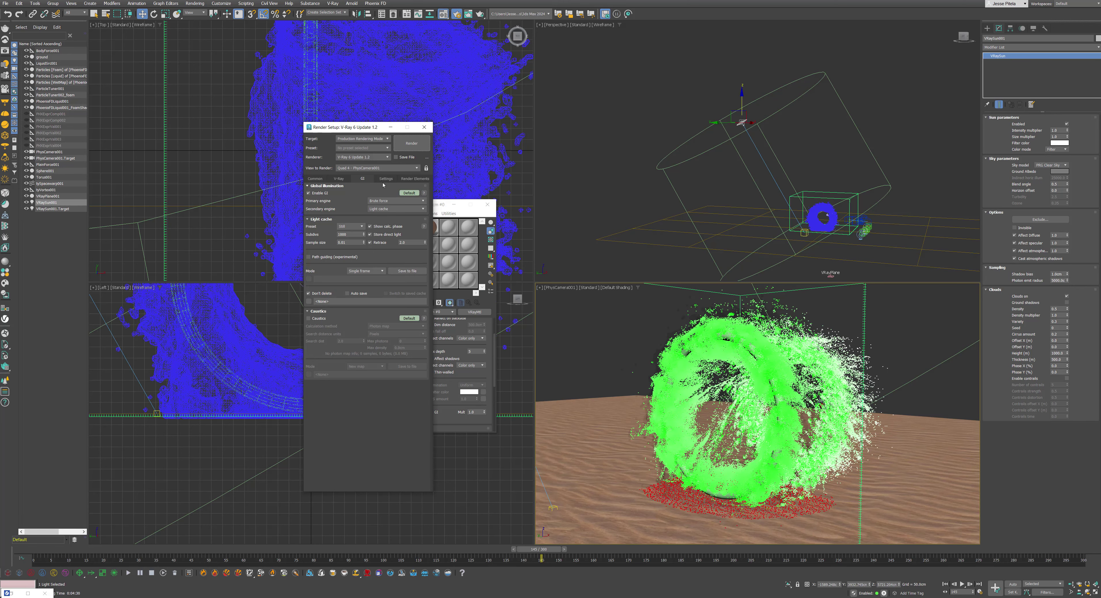
- Add the VRayReflection, VRayRefraction and VRaySpecular render elements alongside VRayCaustics
click(415, 179)
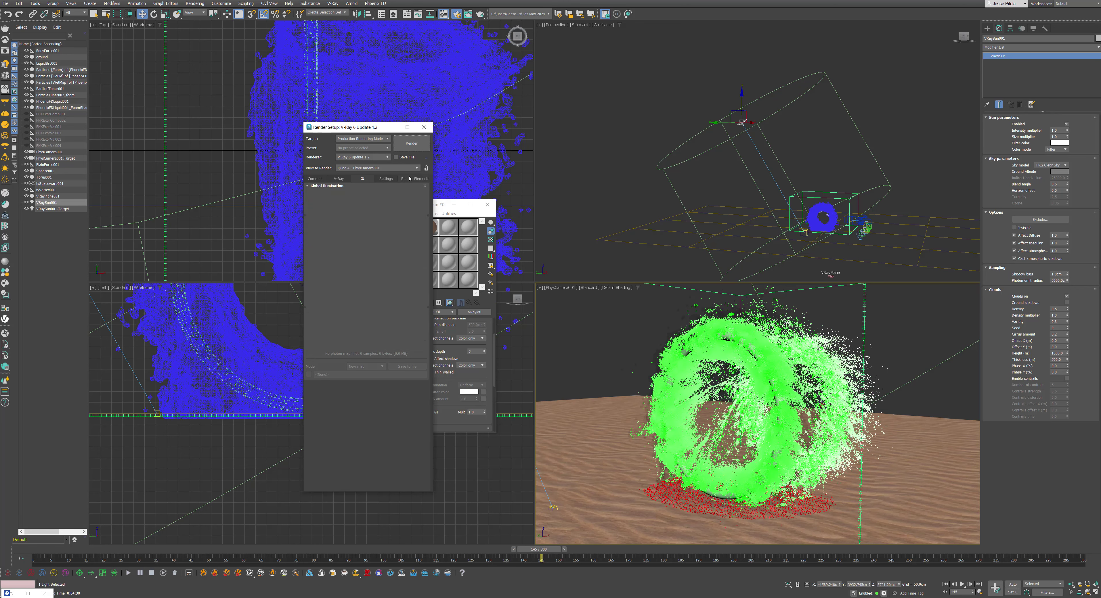
click(318, 201)
drag(427, 262, 427, 312)
click(326, 312)
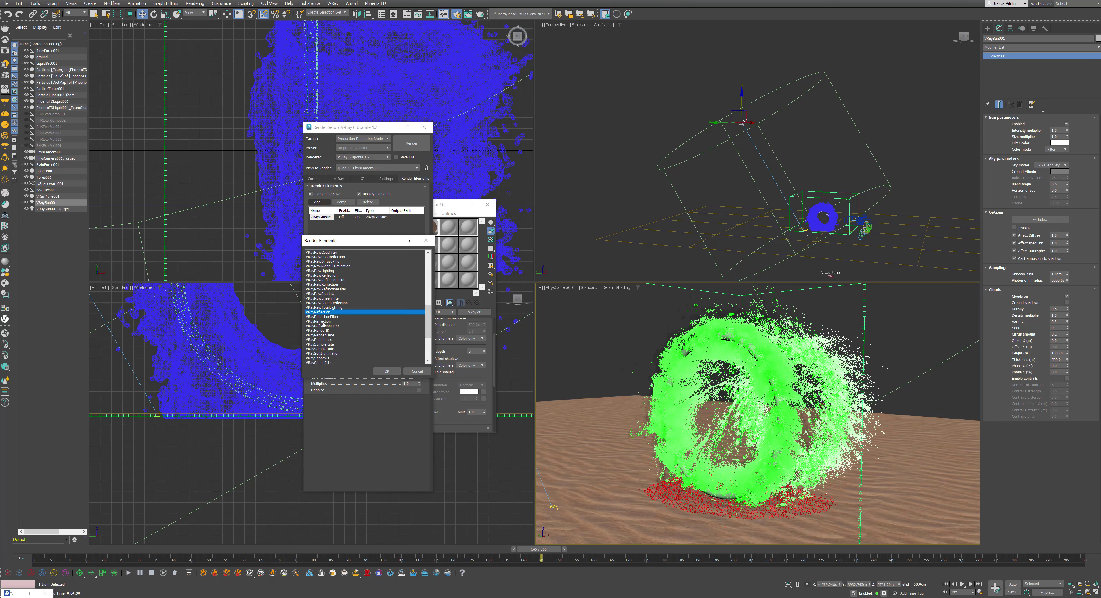
ctrl+click(321, 321)
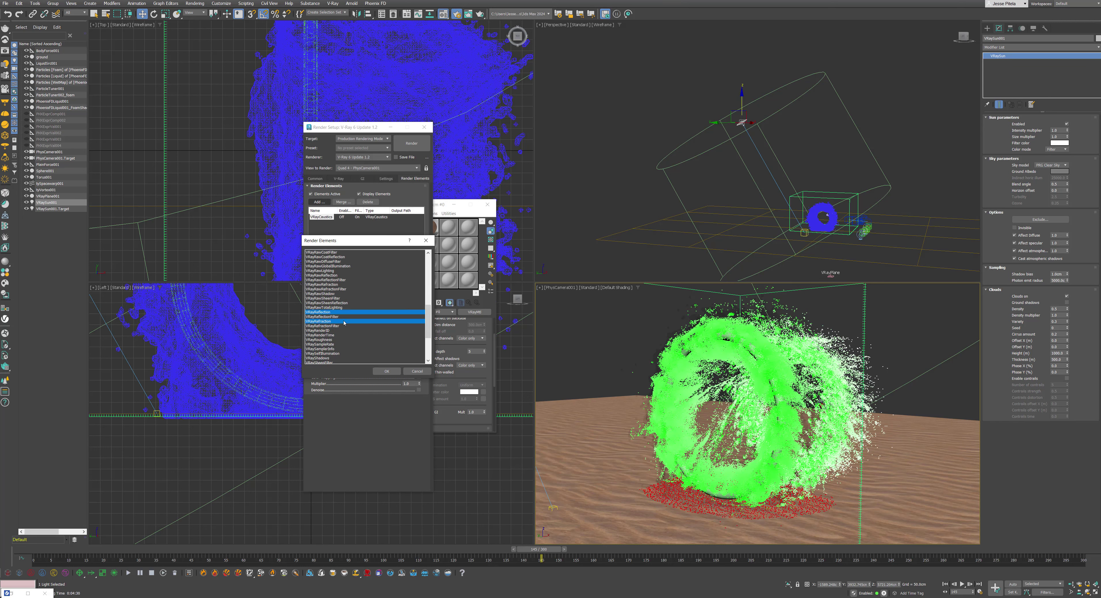
drag(426, 316, 426, 337)
ctrl+click(321, 316)
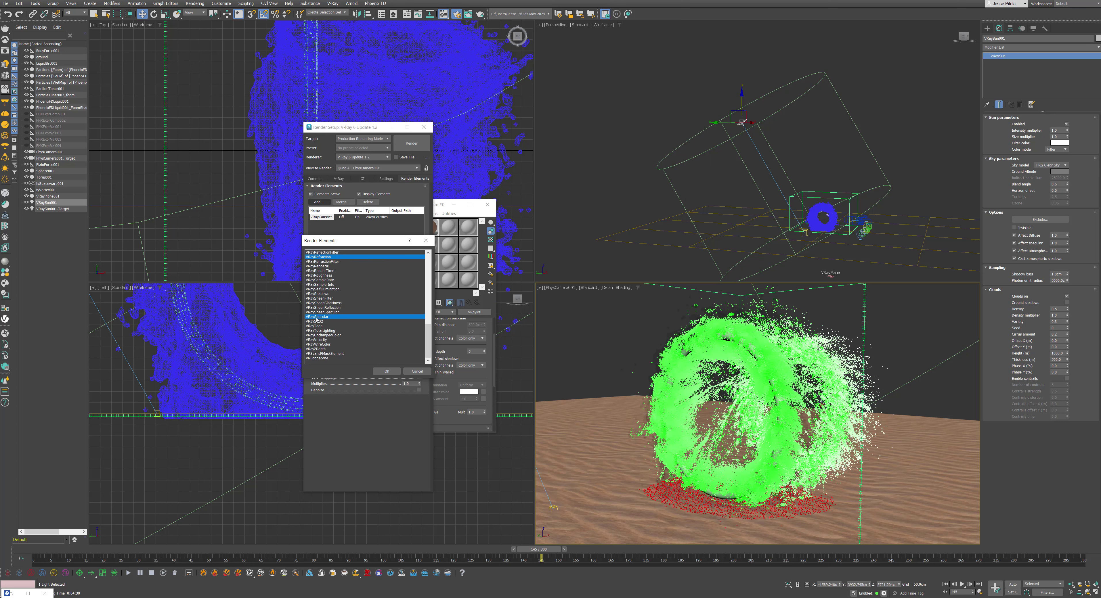
click(384, 373)
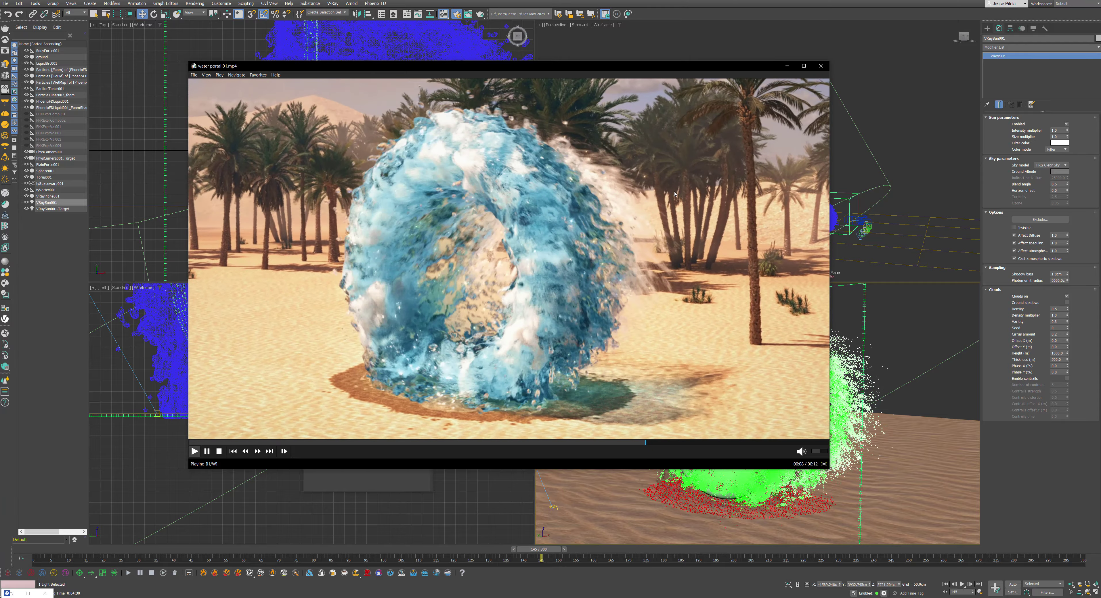
- Pause the finished animation, minimize the media player, and examine the simulation's helper icons in the perspective view
key(space)
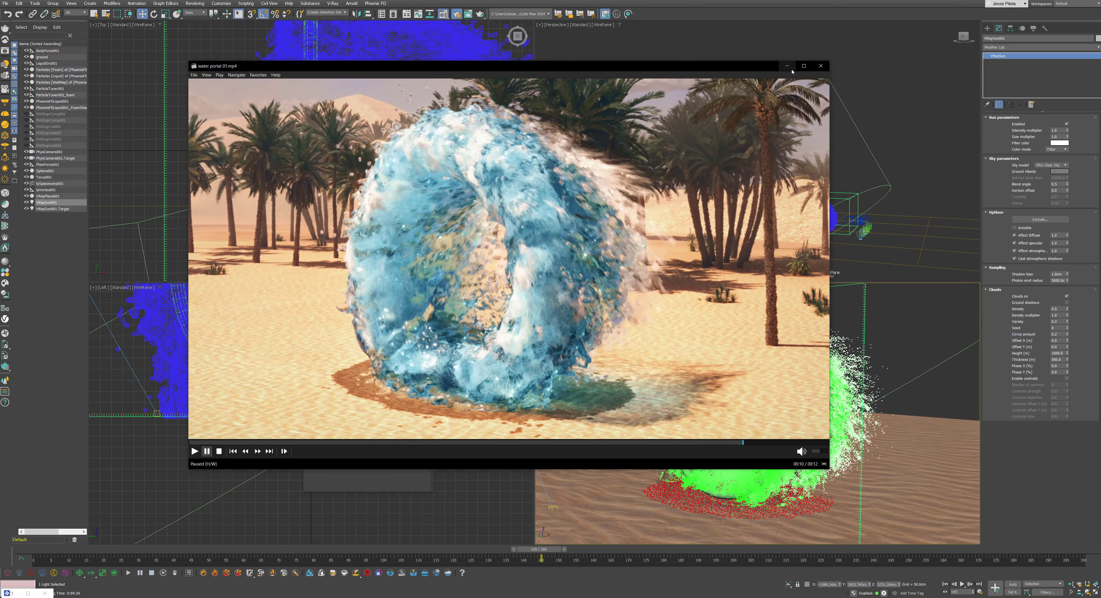
click(786, 70)
middle_drag(754, 184, 722, 202)
scroll(709, 222, up, 10)
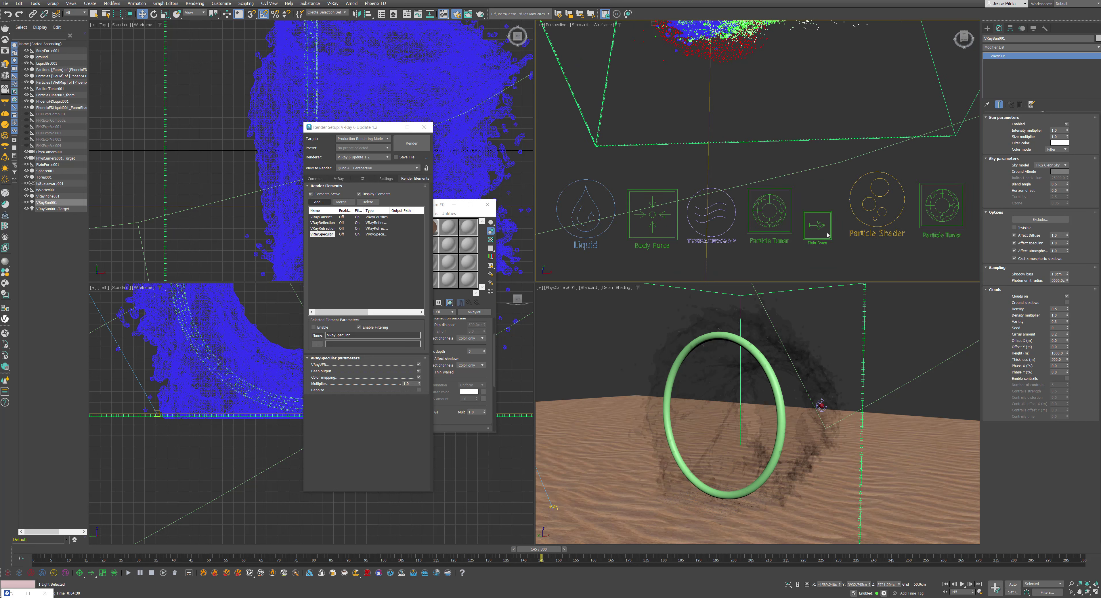
middle_drag(914, 223, 838, 219)
scroll(766, 228, down, 8)
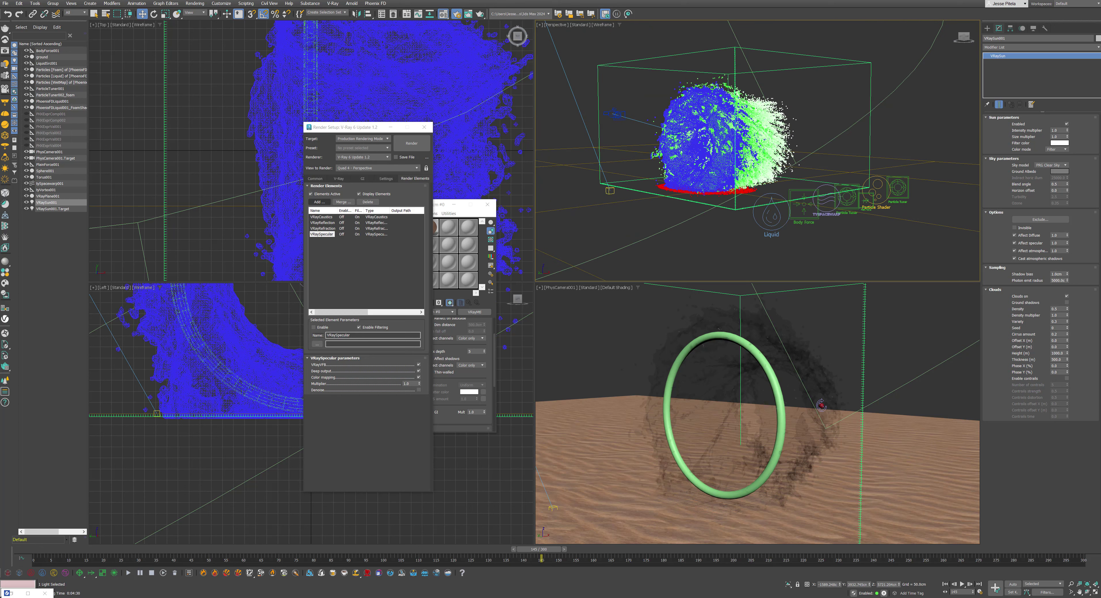
- Select the liquid source to review its emitter settings beside the simulation, and bring the finished animation back up in the media player
middle_drag(740, 135, 734, 179)
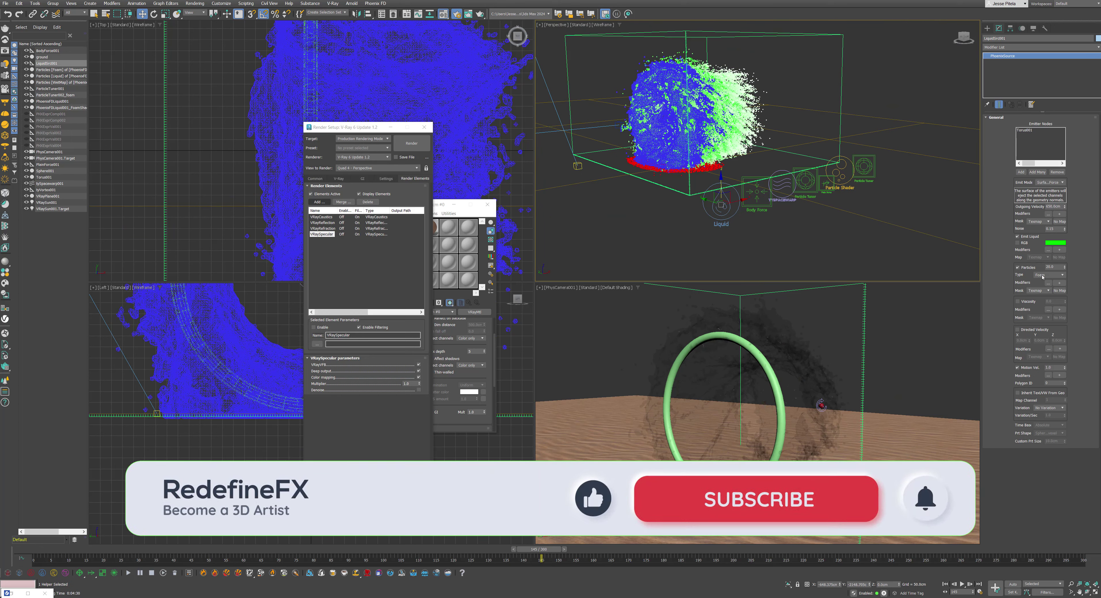
middle_drag(687, 122, 704, 162)
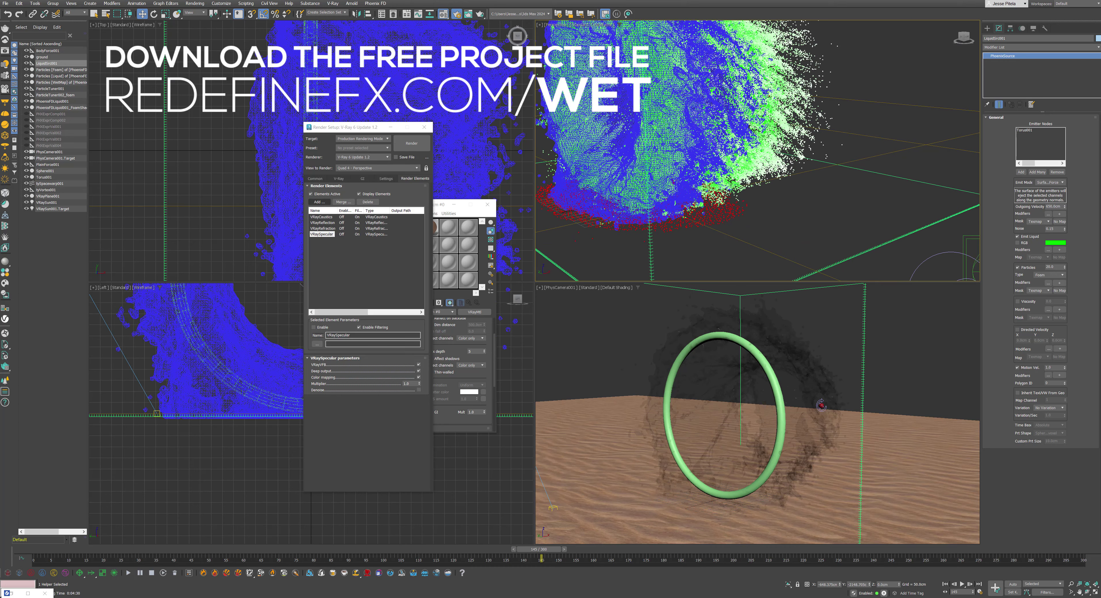
scroll(695, 204, down, 5)
alt+middle_drag(730, 171, 770, 137)
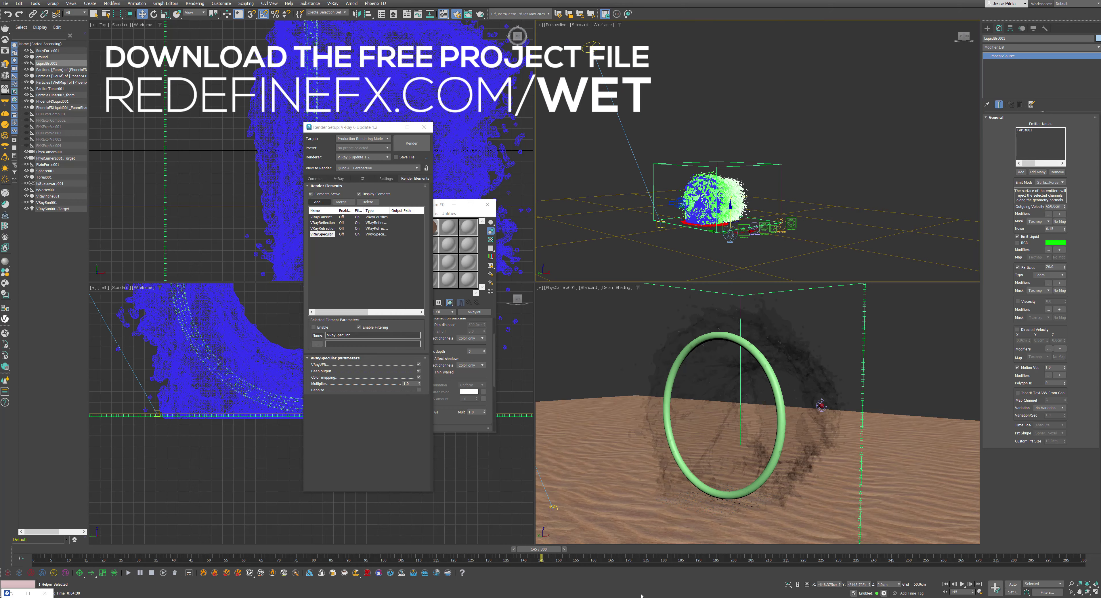
key(alt+Tab)
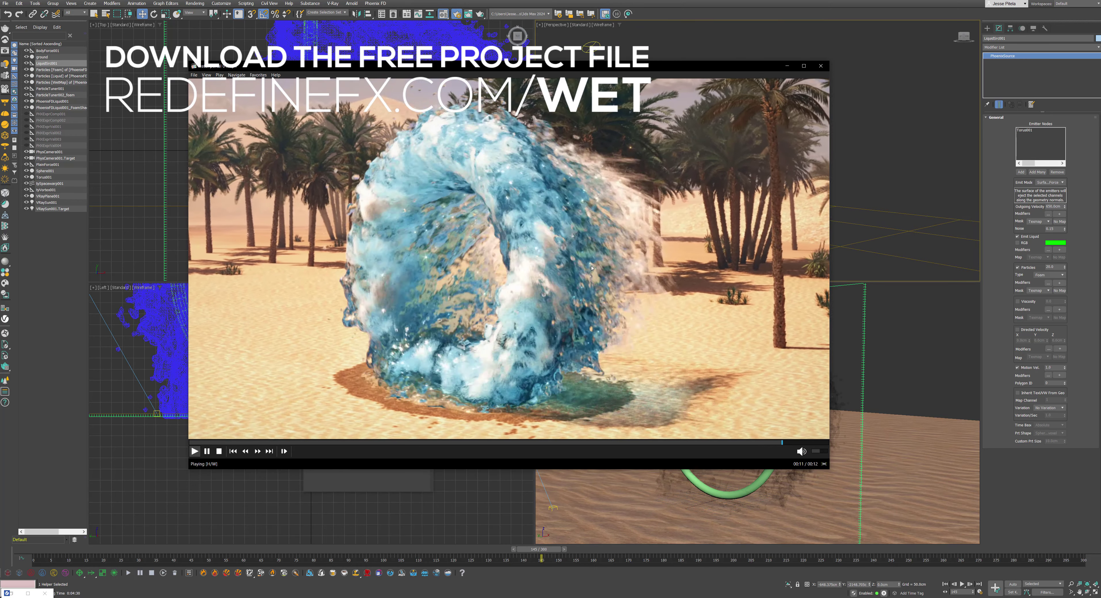